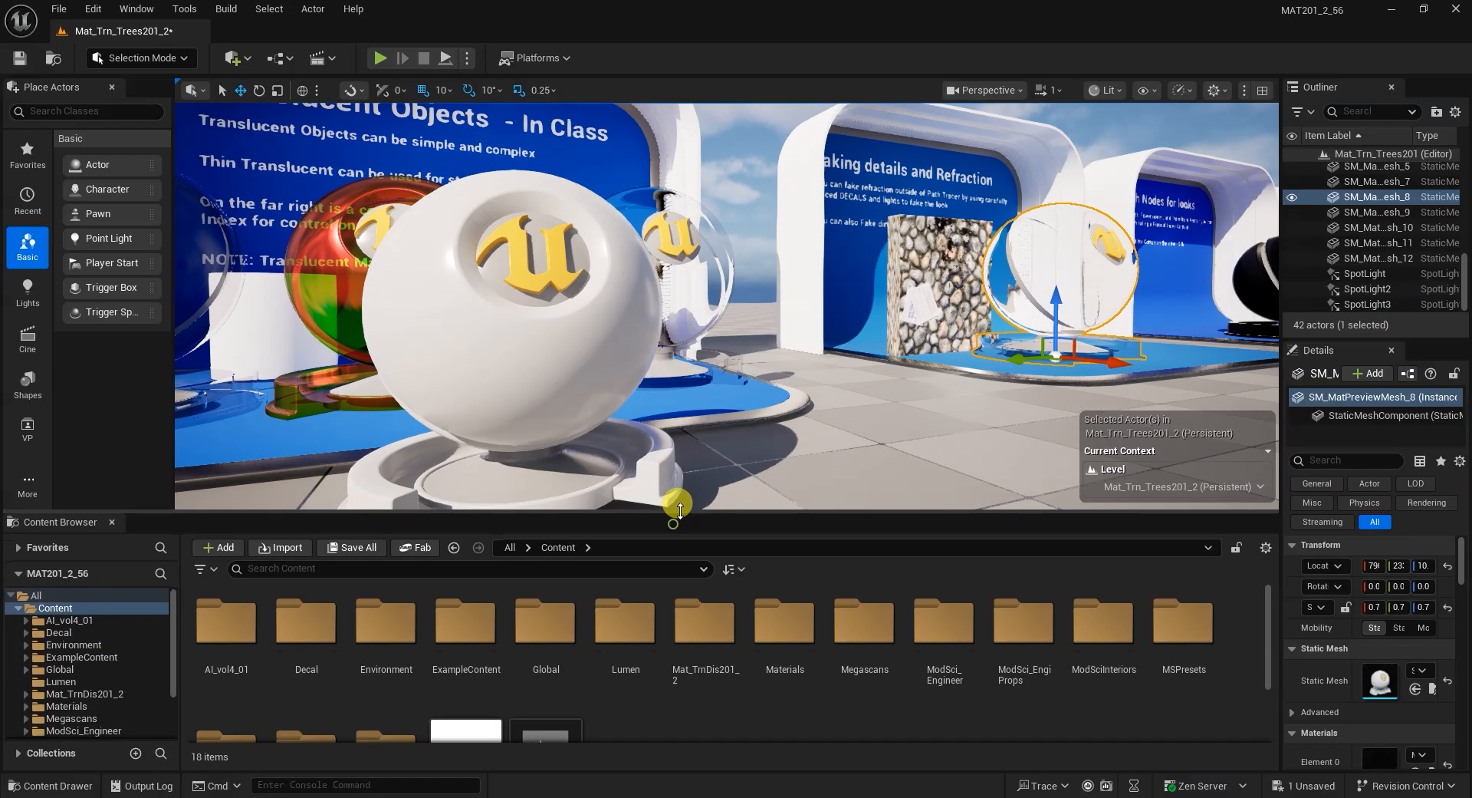
Locate the source mesh asset of the selected material preview ball in the project content.
scroll(944, 264, "down", 3)
middle_click_drag(756, 388, 701, 383)
middle_click_drag(988, 368, 1069, 363)
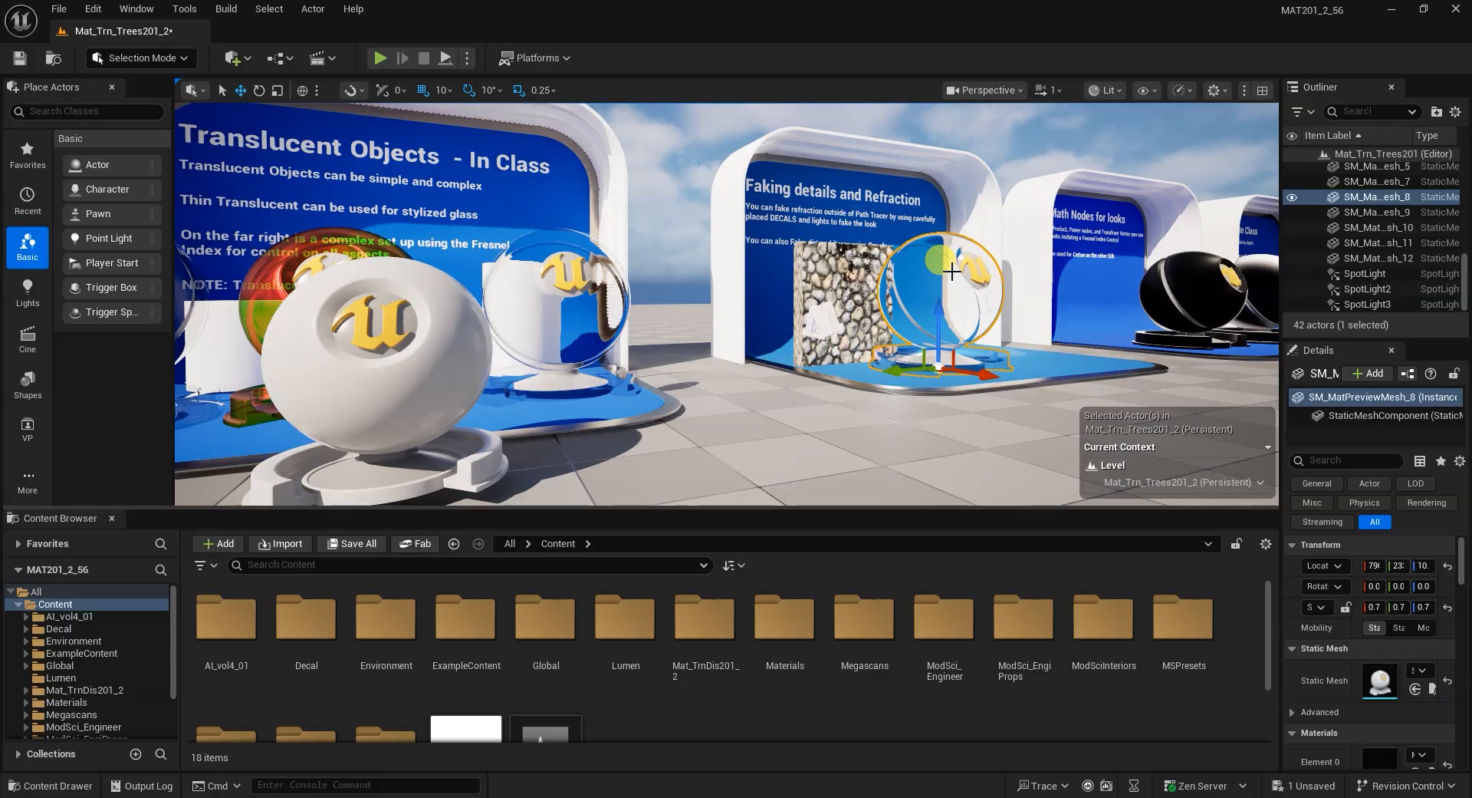
key("ctrl+b")
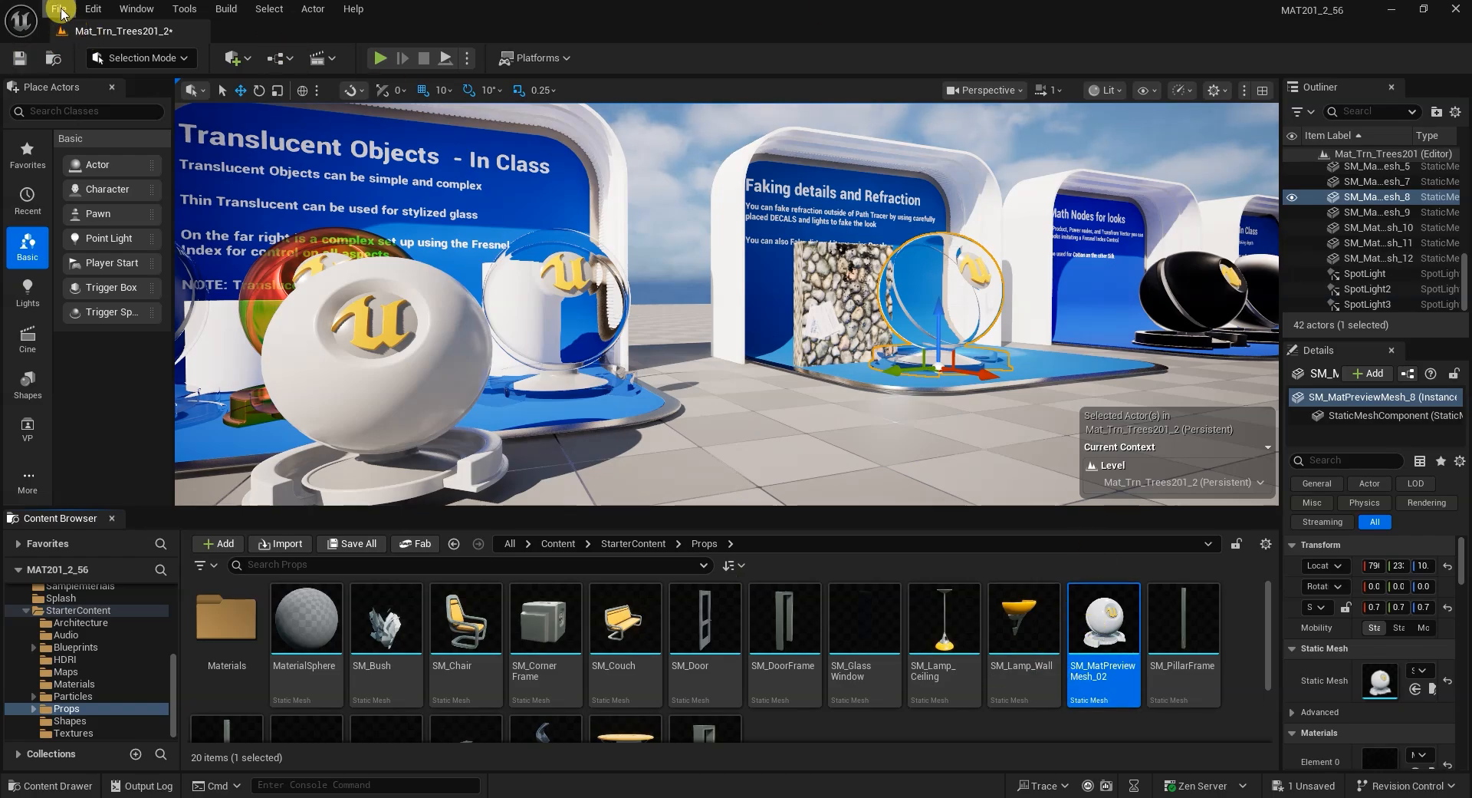
Create a new level from the Basic template, saving the changes to Mat_Trn_Trees201_2.
left_click(59, 9)
left_click(126, 67)
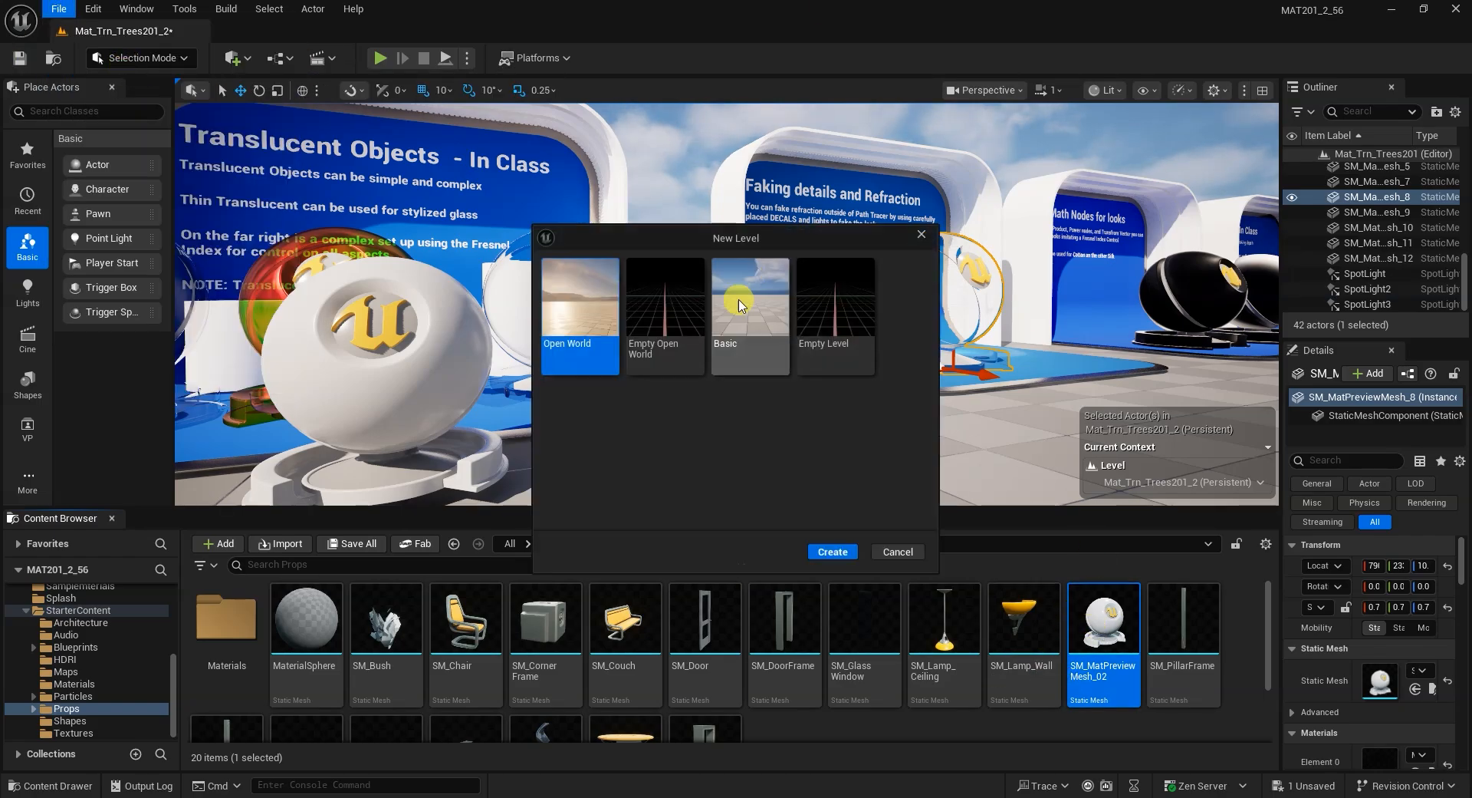
left_click(744, 313)
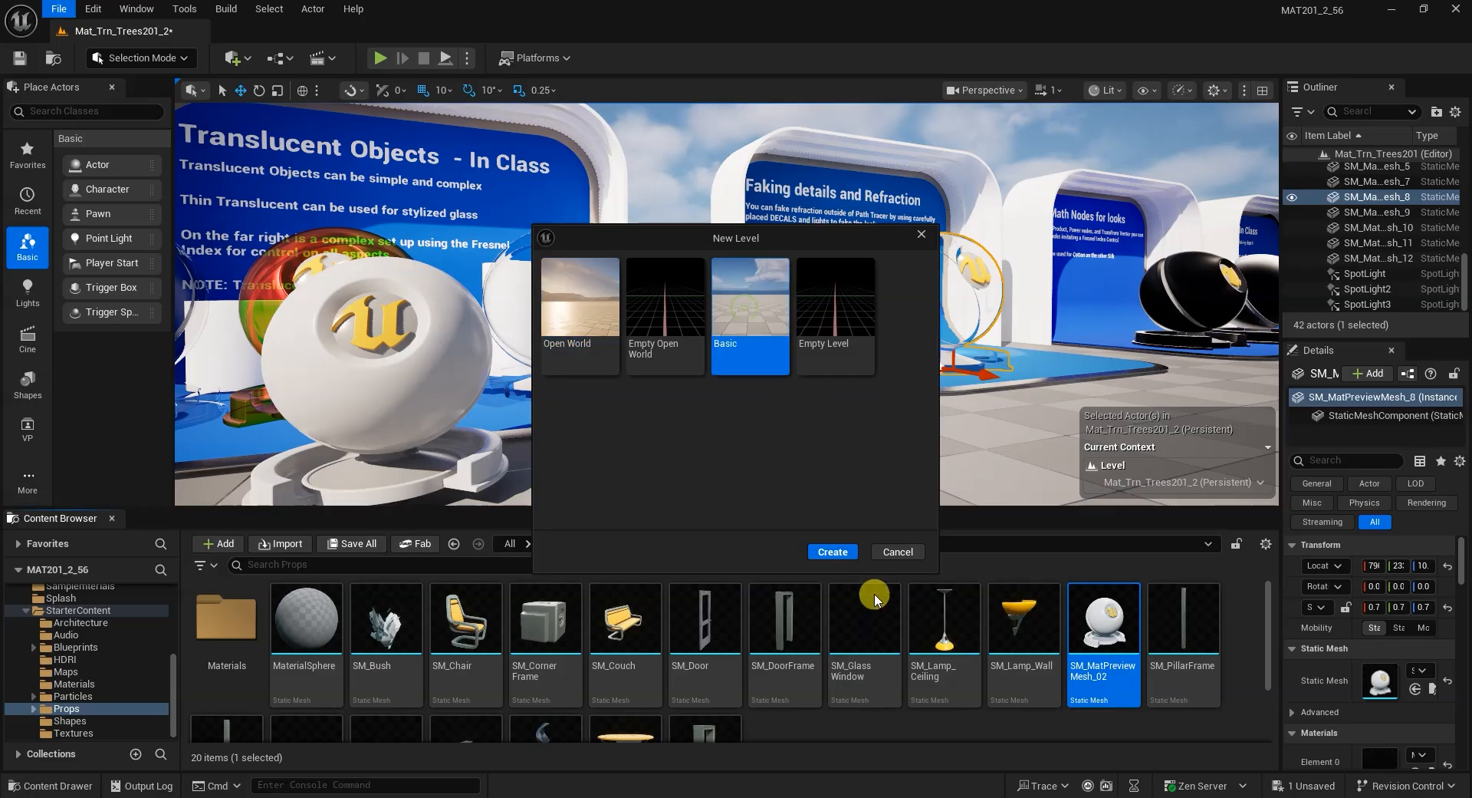
left_click(824, 552)
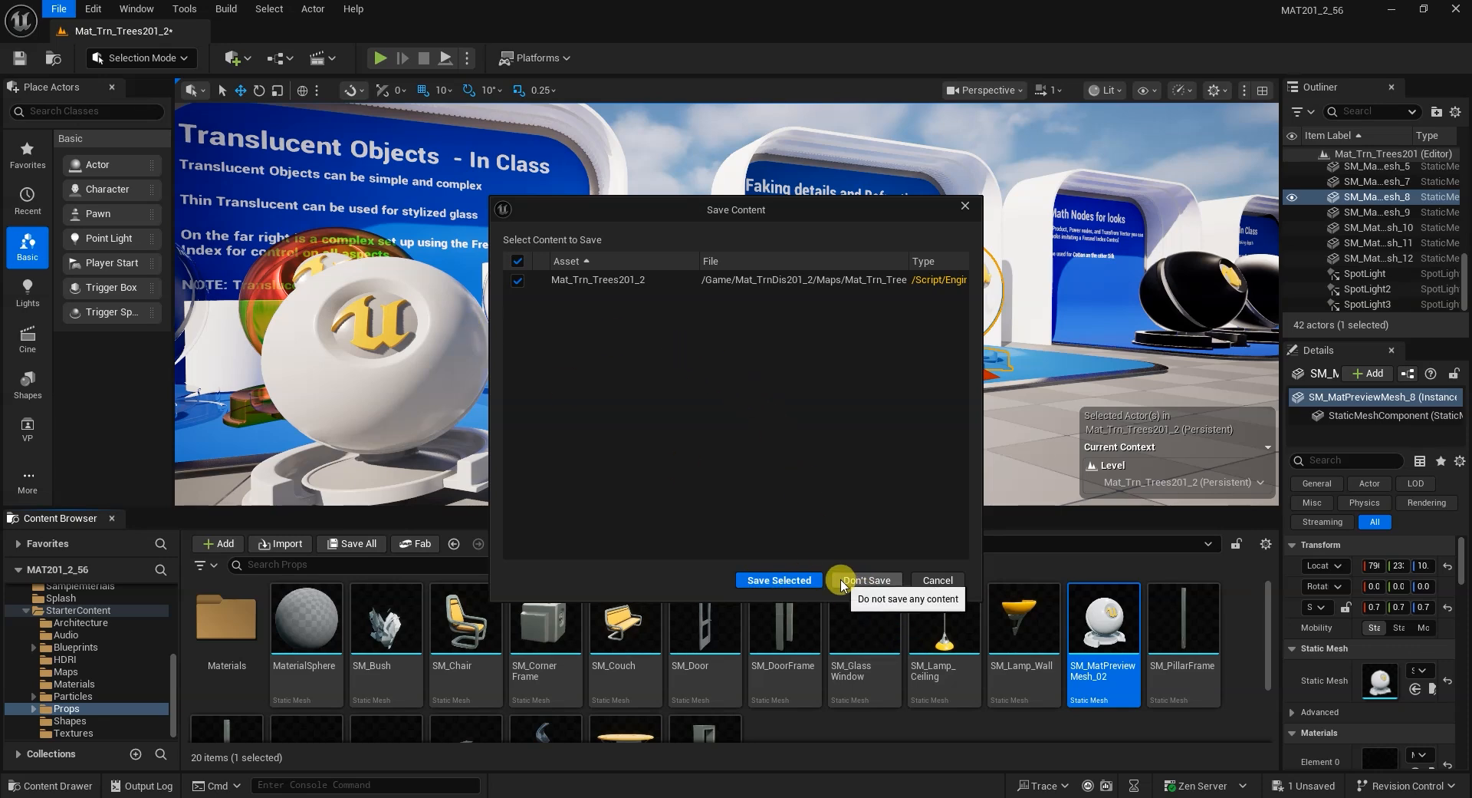
left_click(778, 581)
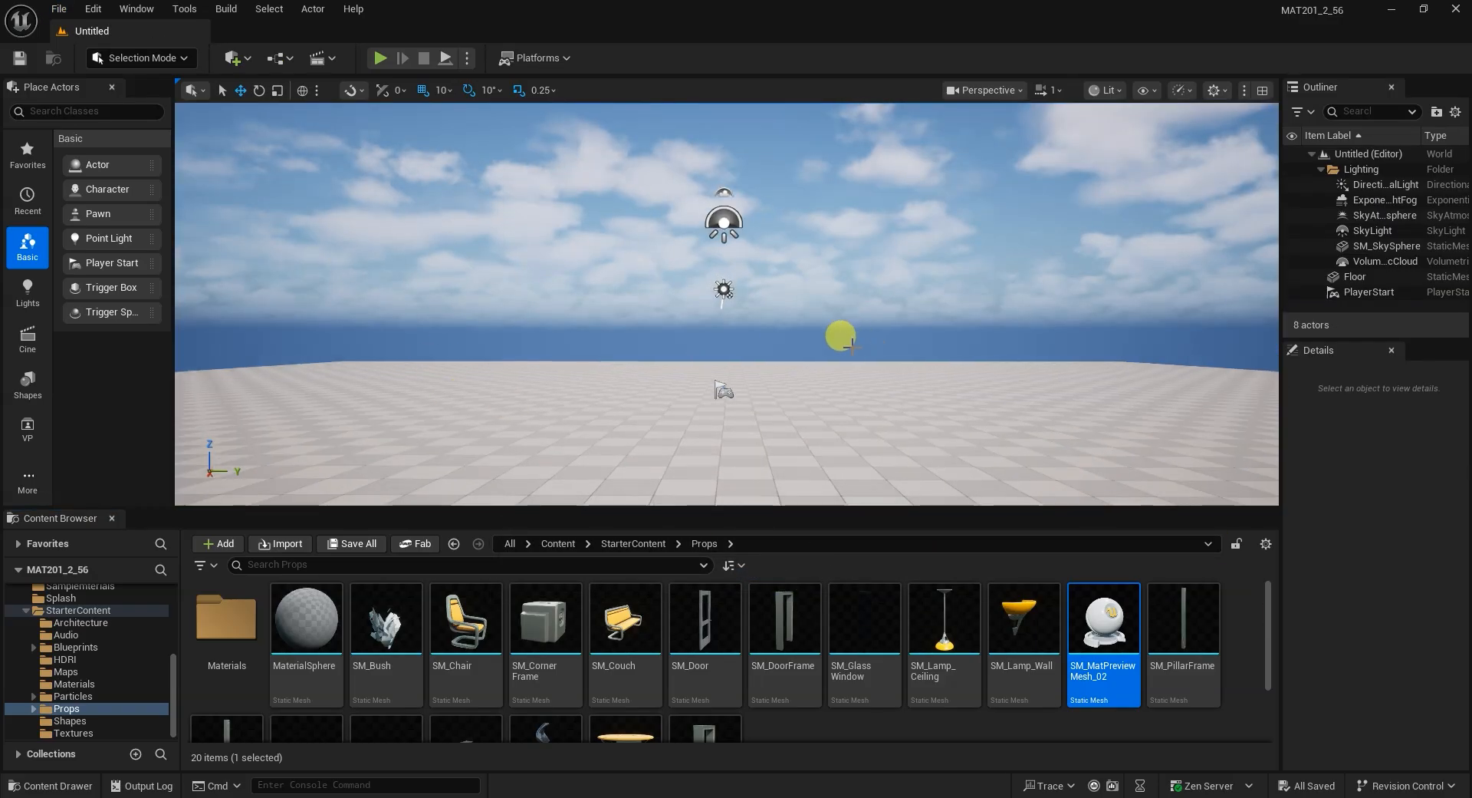
Place the SM_MatPreviewMesh_02 mesh on the floor of the new level and enlarge the actor list.
right_click_drag(851, 347, 914, 436)
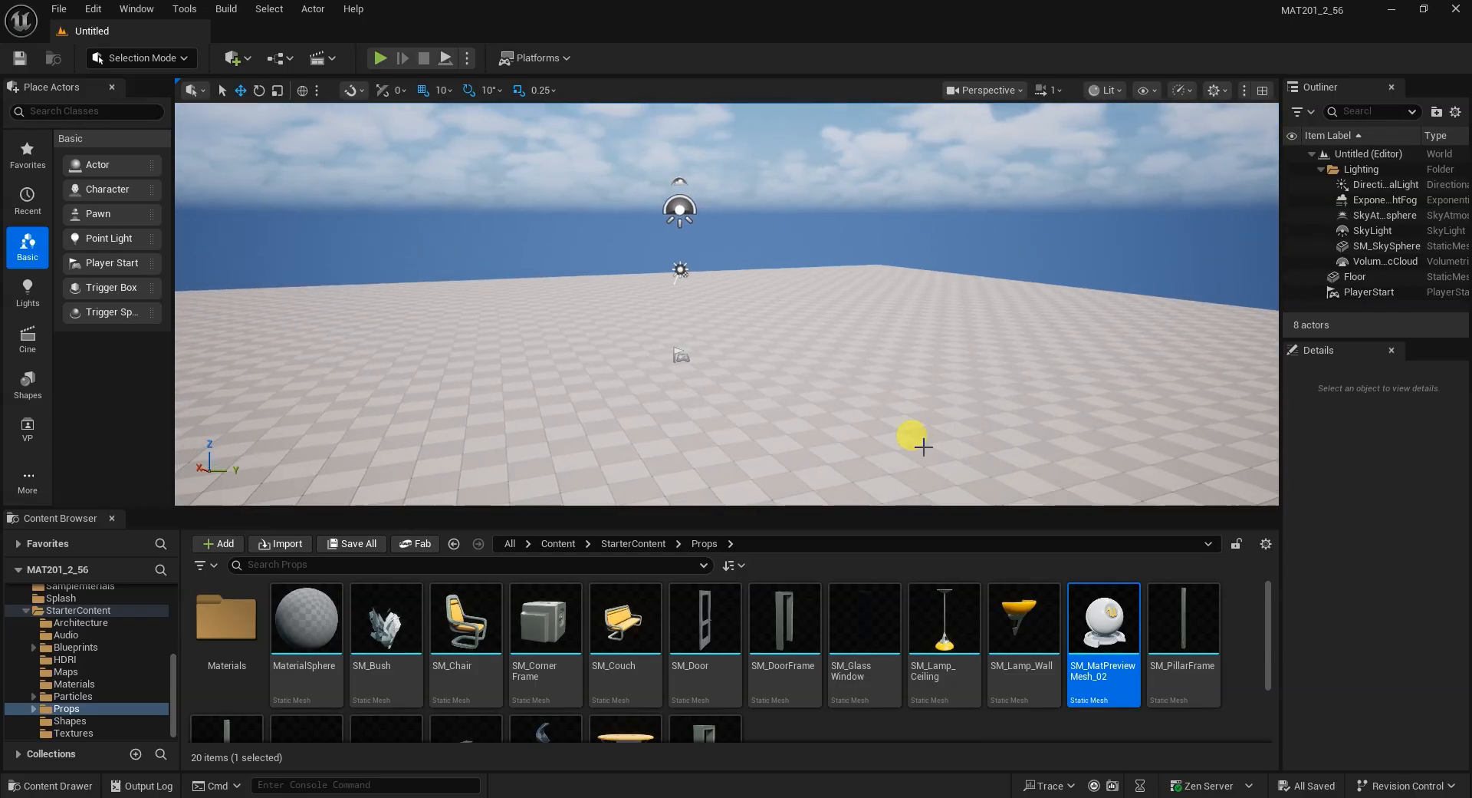
left_click_drag(1102, 618, 748, 415)
scroll(799, 406, "up", 4)
middle_click_drag(903, 404, 923, 464)
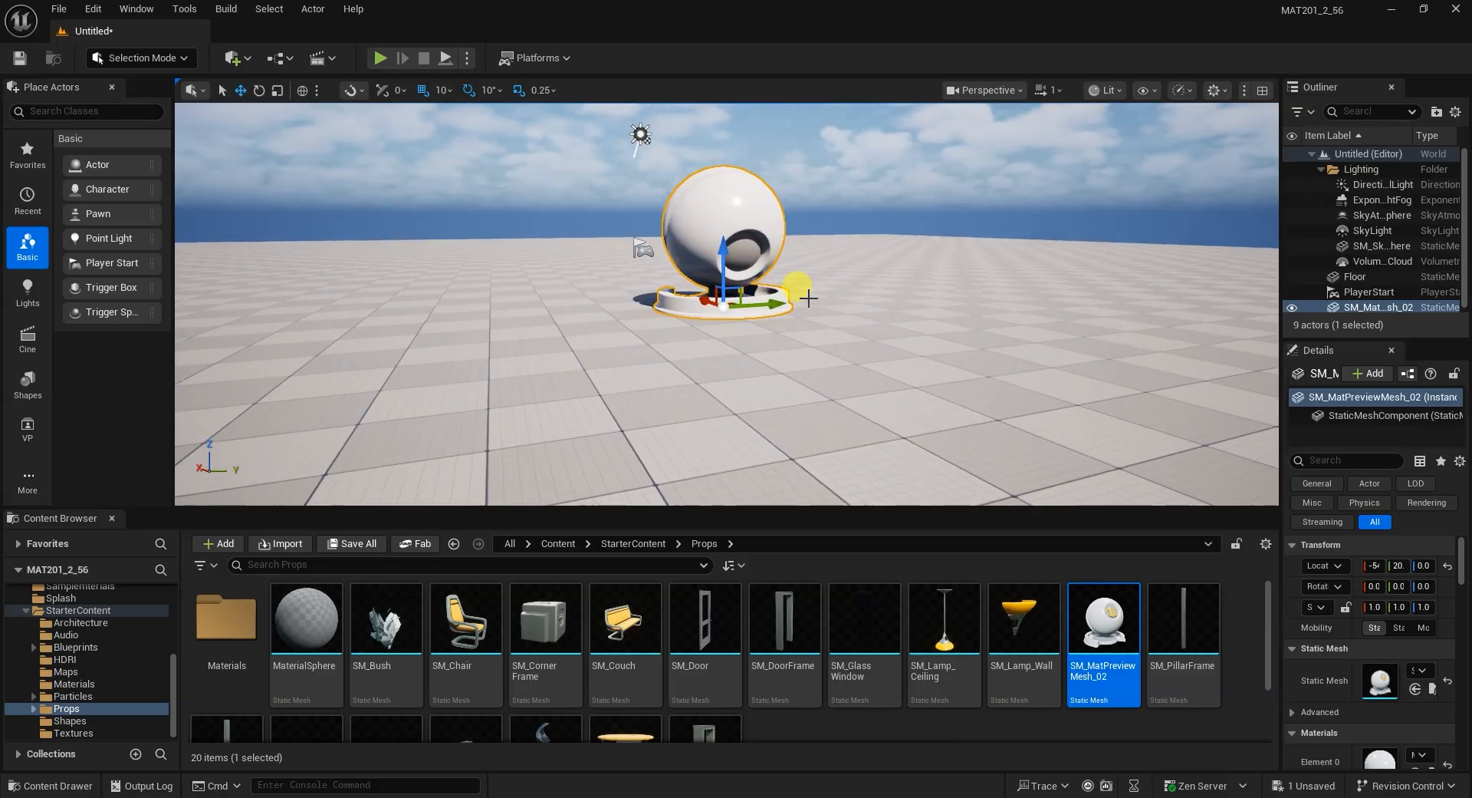
scroll(874, 281, "up", 3)
middle_click_drag(884, 279, 911, 241)
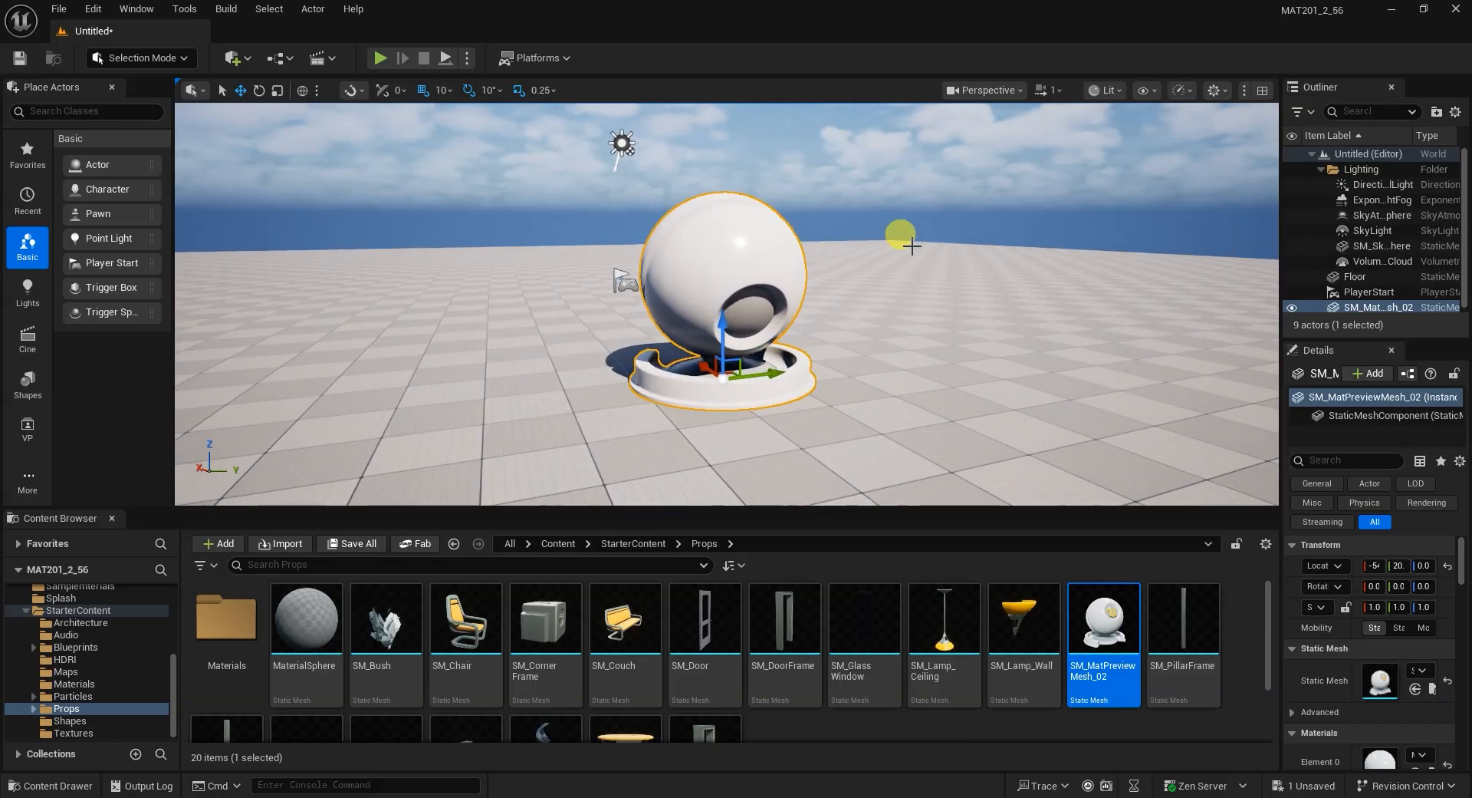
scroll(888, 279, "up", 2)
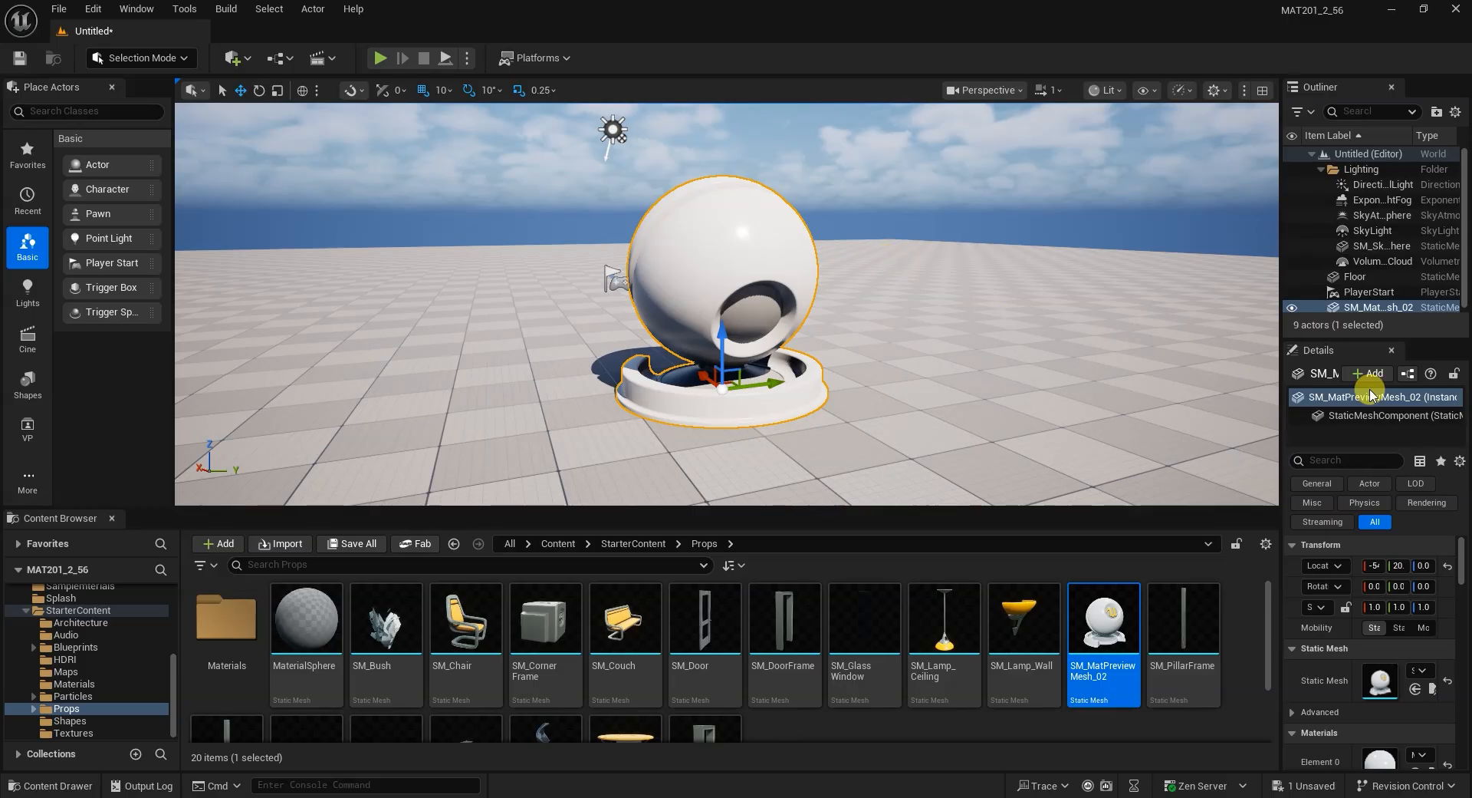
left_click_drag(1350, 338, 1355, 449)
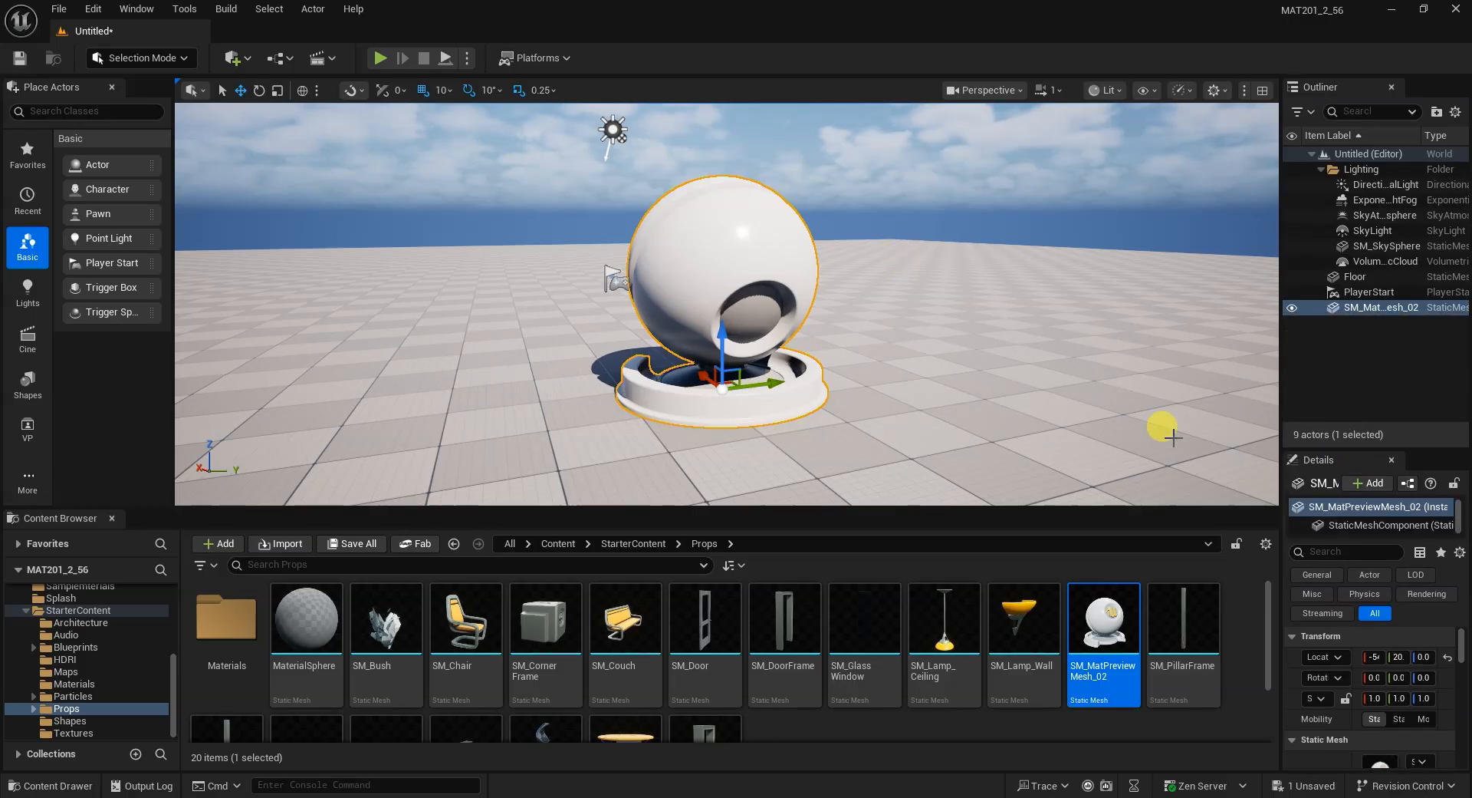
Create a folder named Transulnt_material in the root Content folder and open it.
left_click(608, 546)
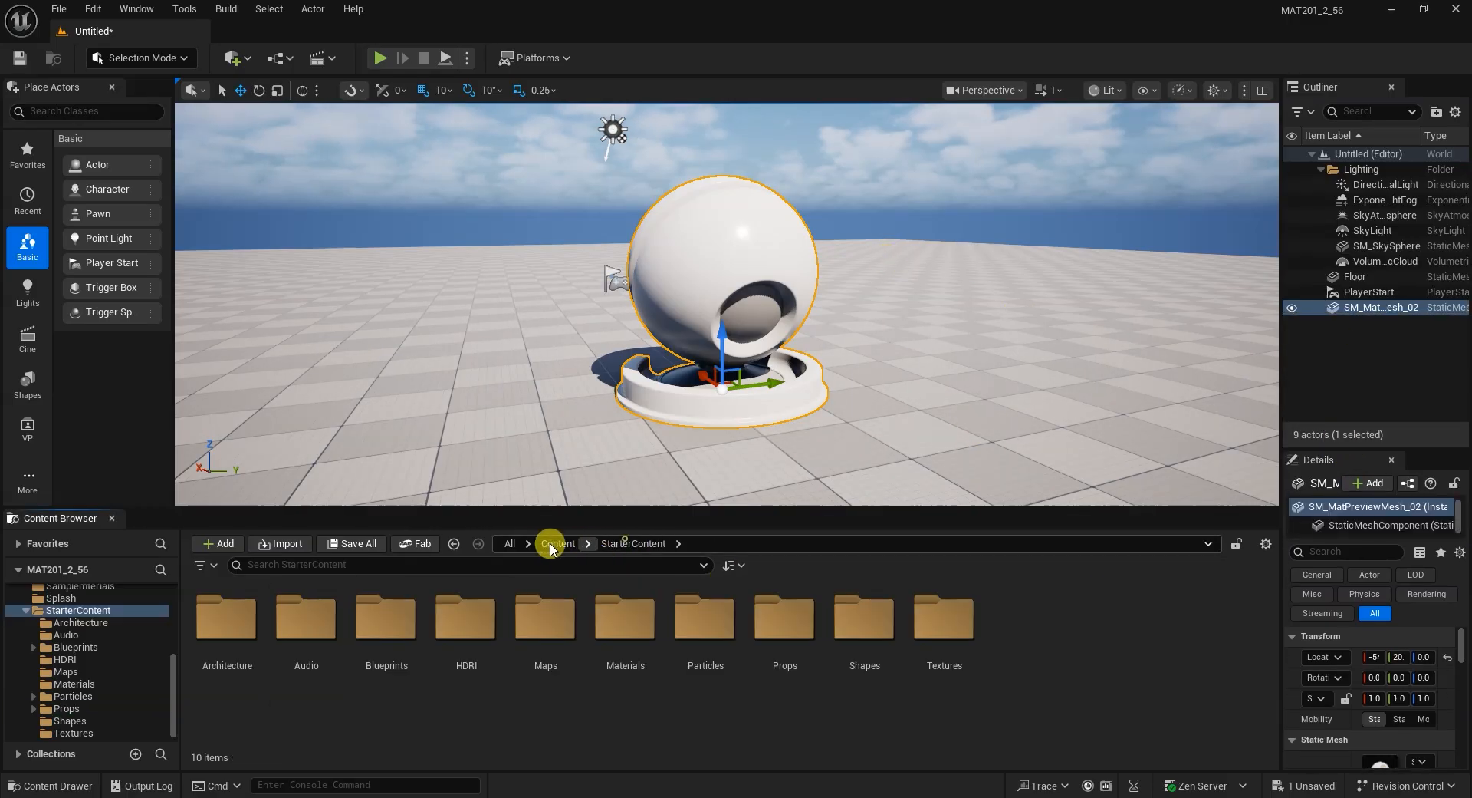
left_click(556, 546)
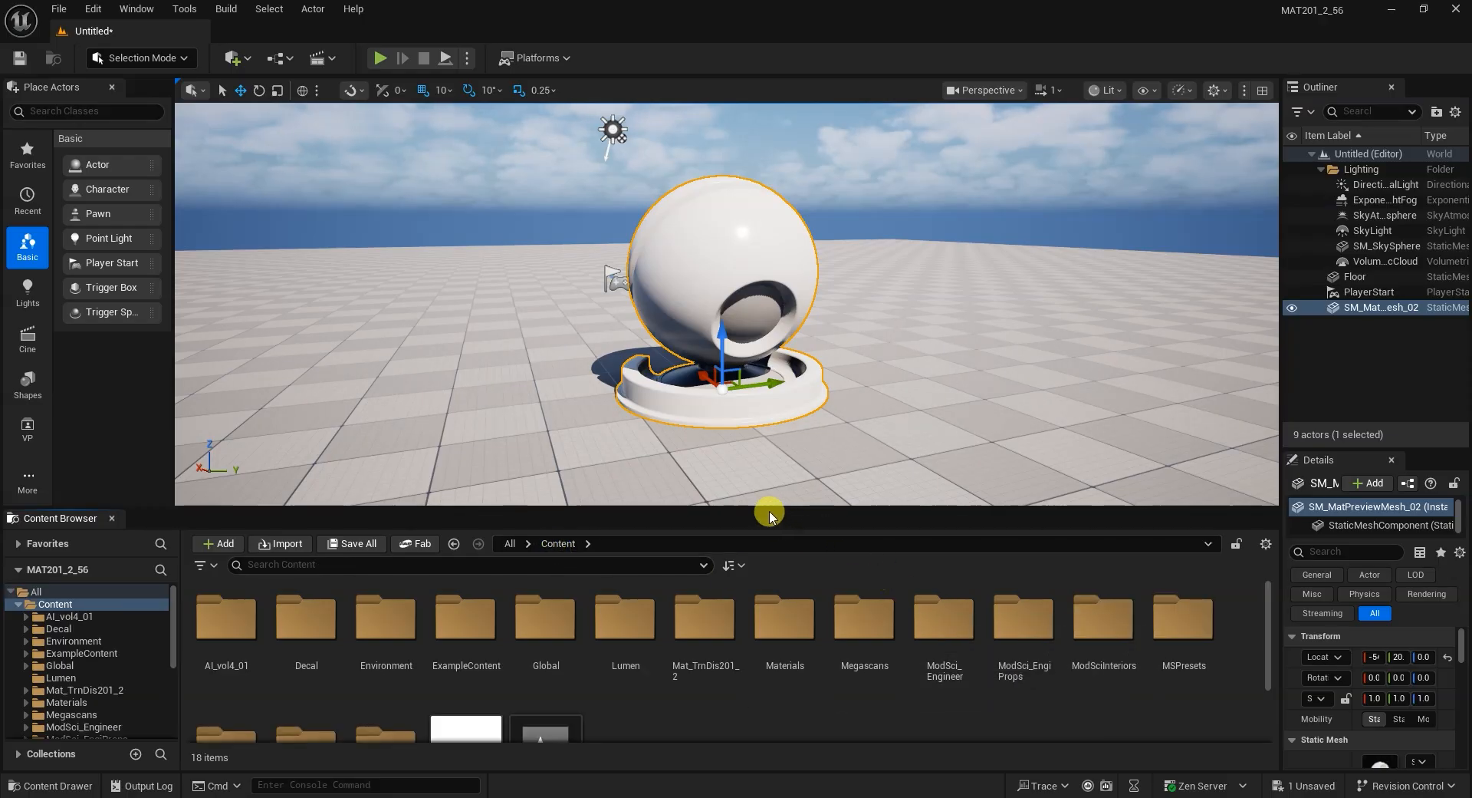
left_click_drag(766, 508, 769, 375)
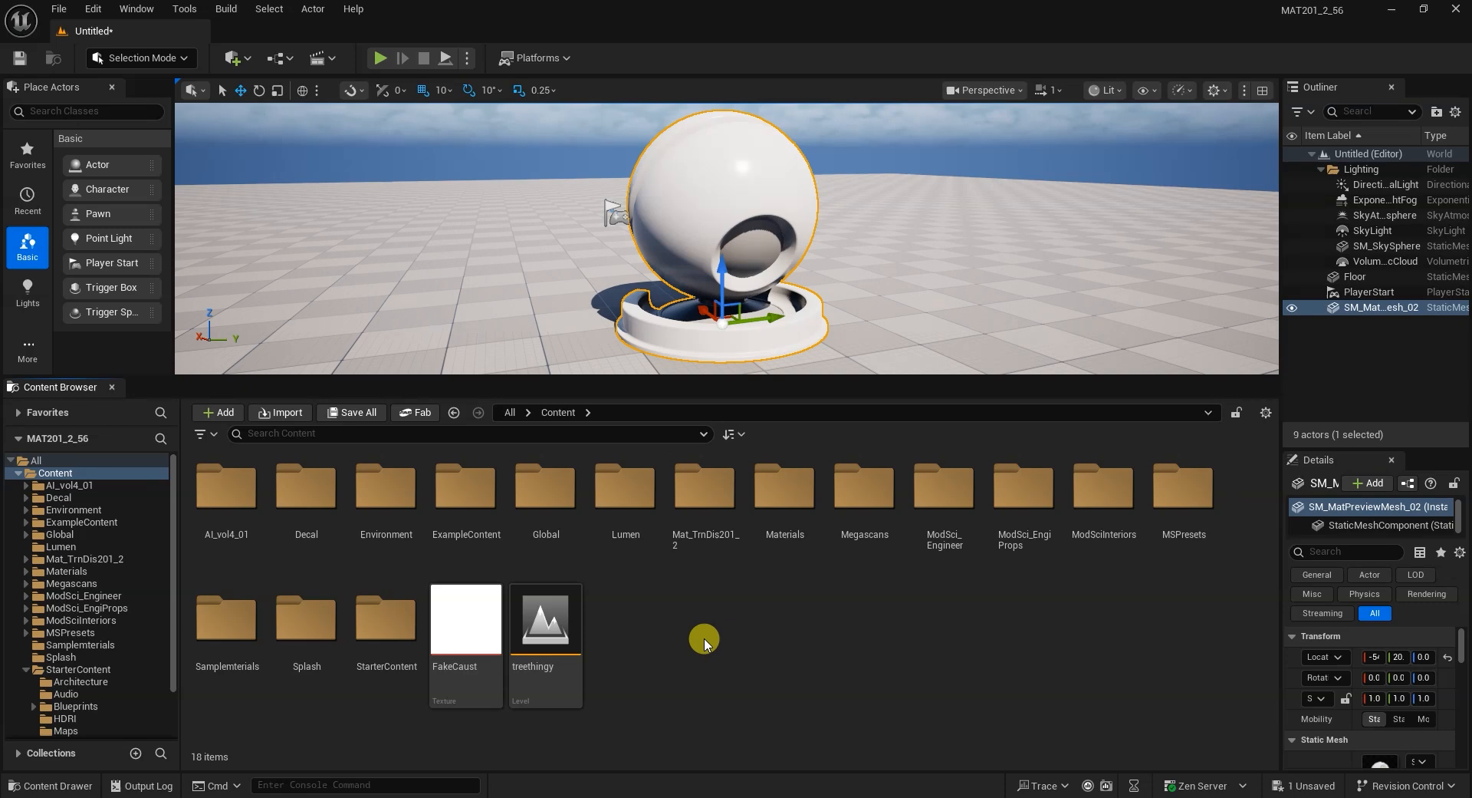
right_click(706, 641)
left_click(793, 158)
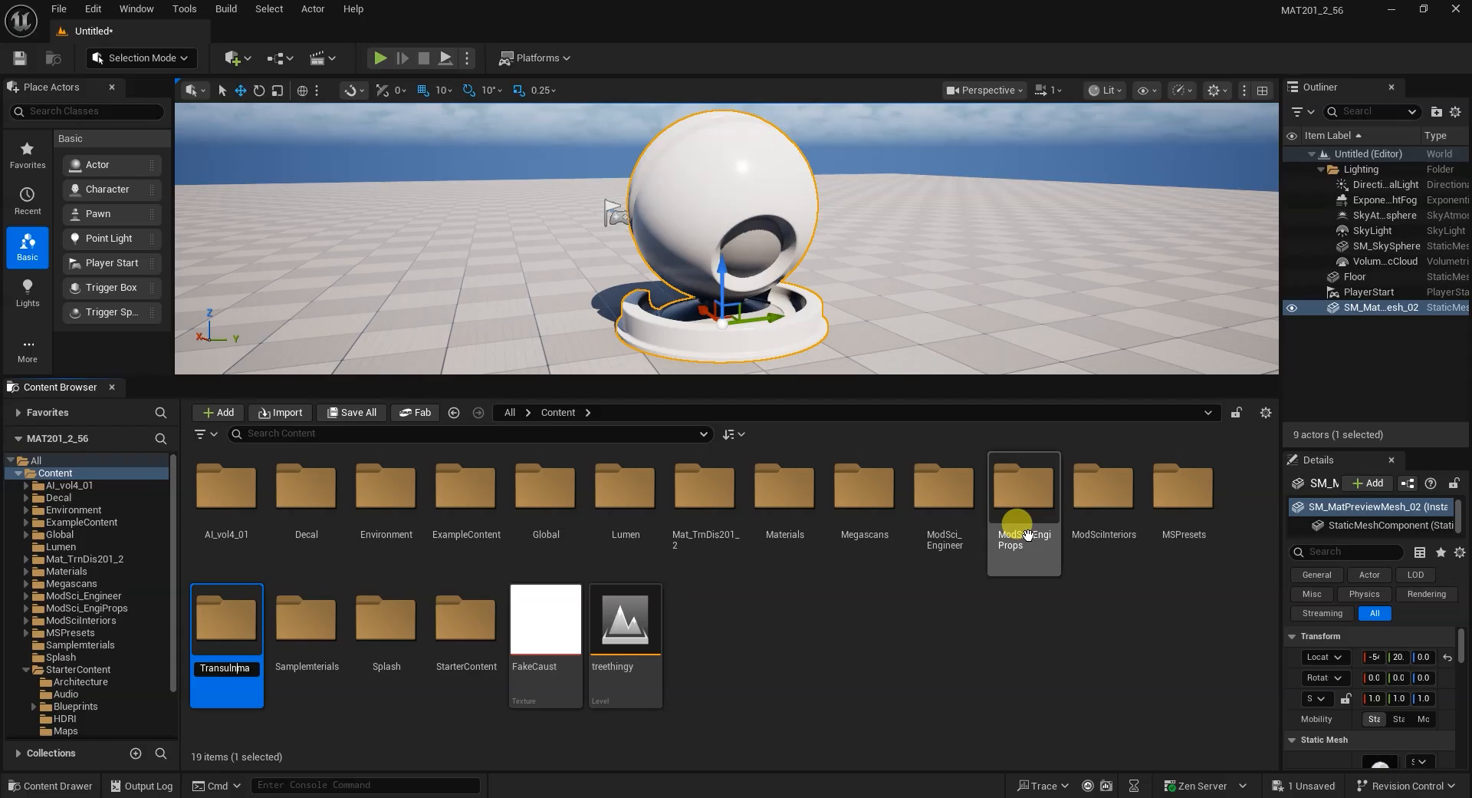
key("Return")
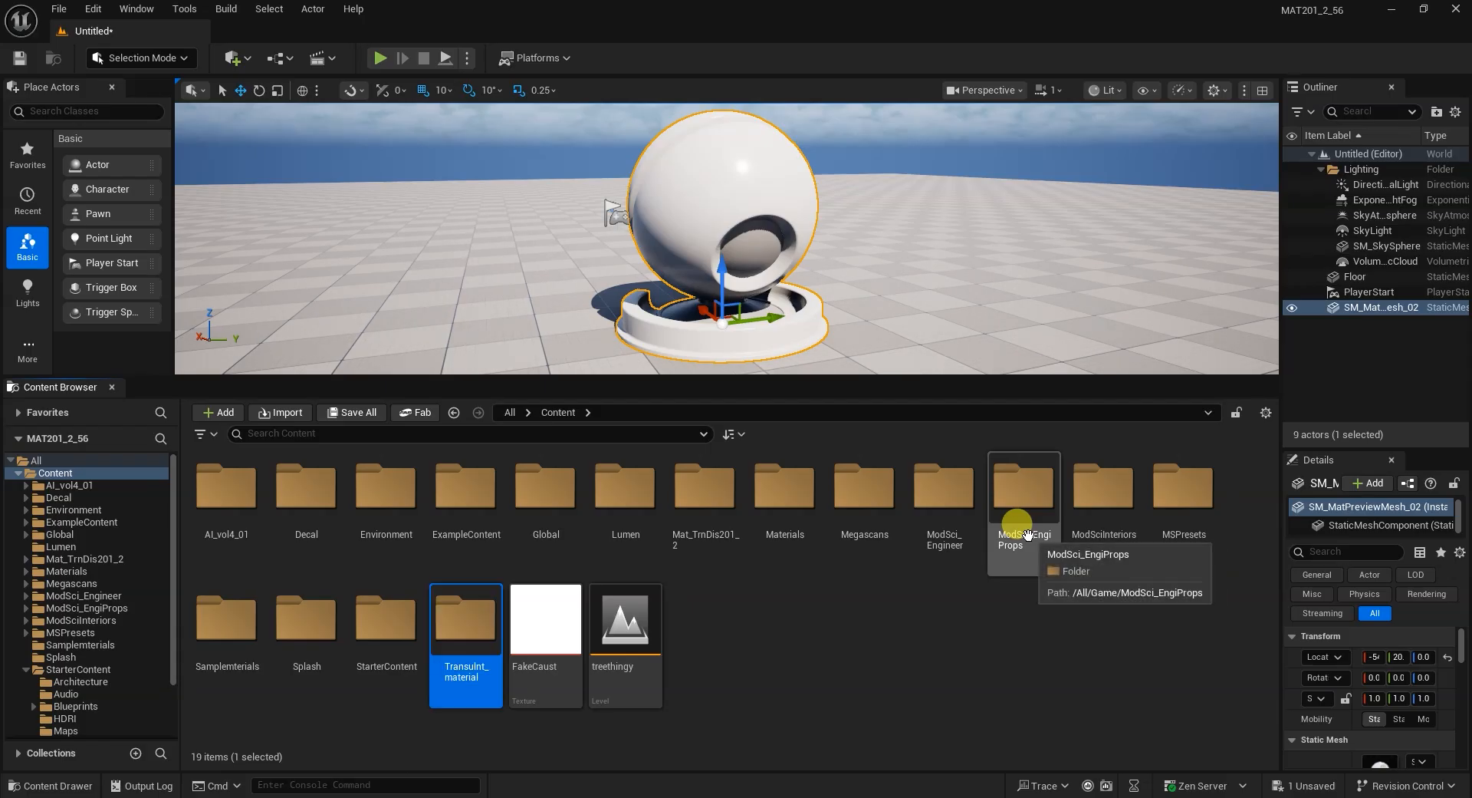
key("Return")
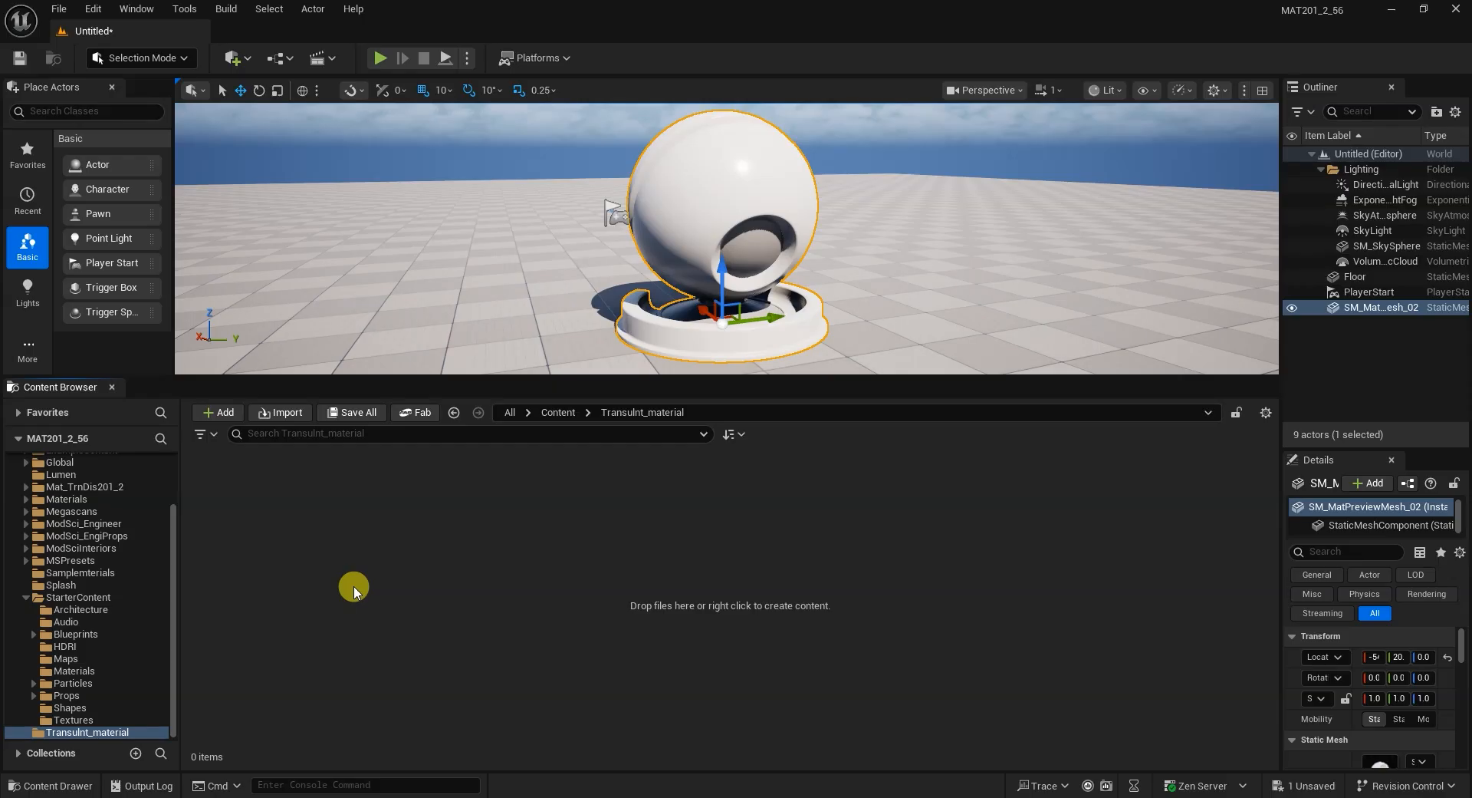
Create a material named Glass in the Transulnt_material folder and open it for editing.
right_click(354, 589)
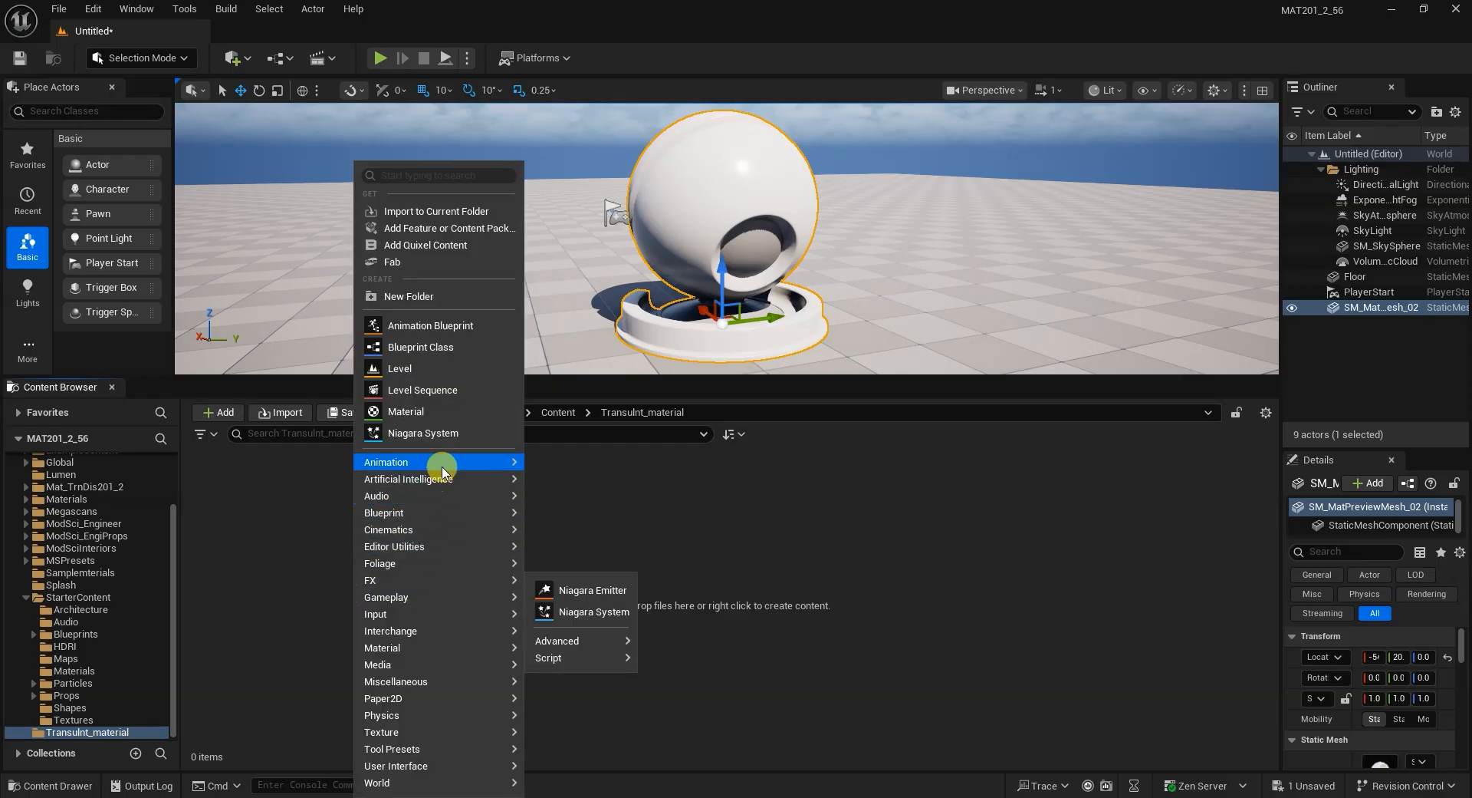
left_click(399, 412)
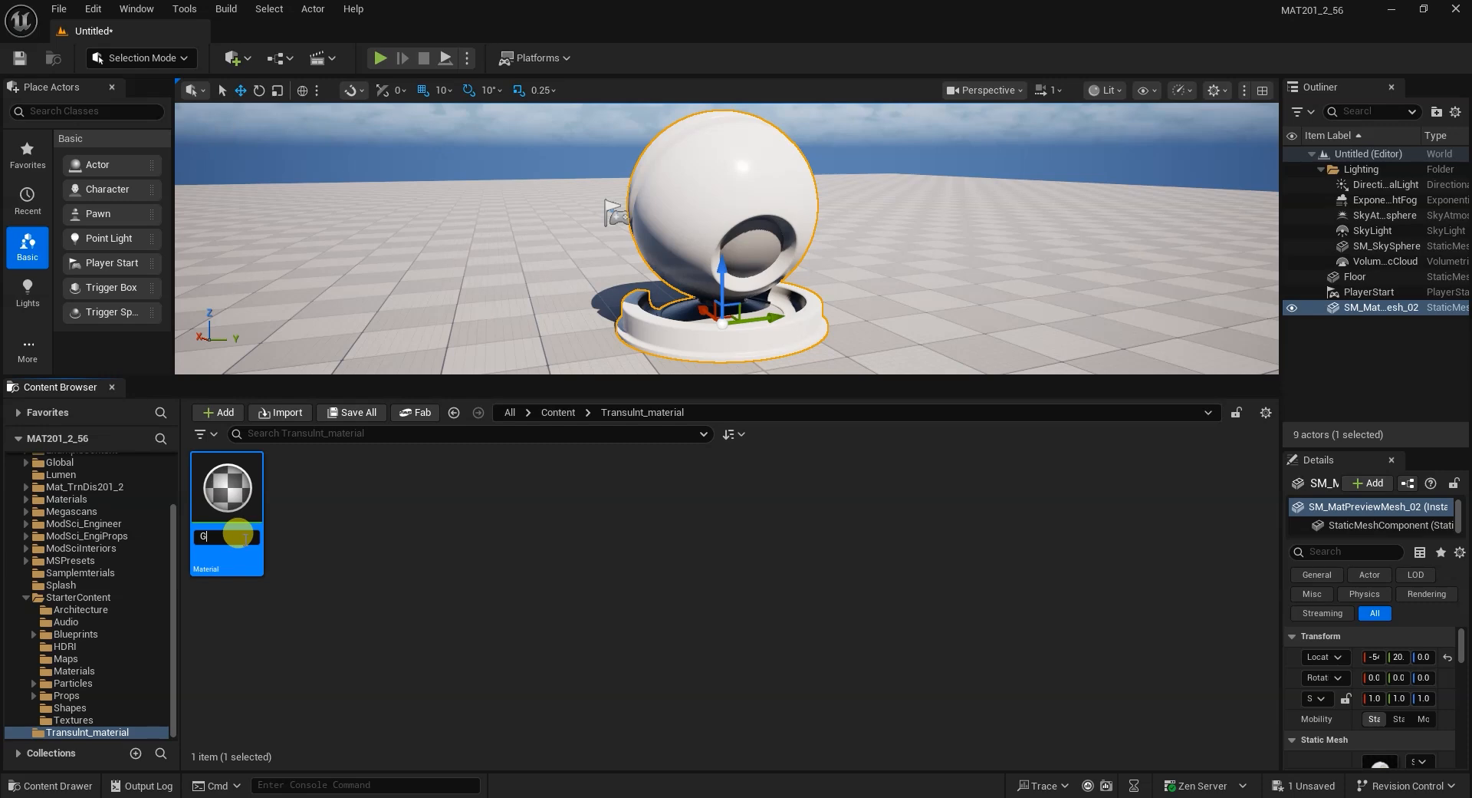
key("Return")
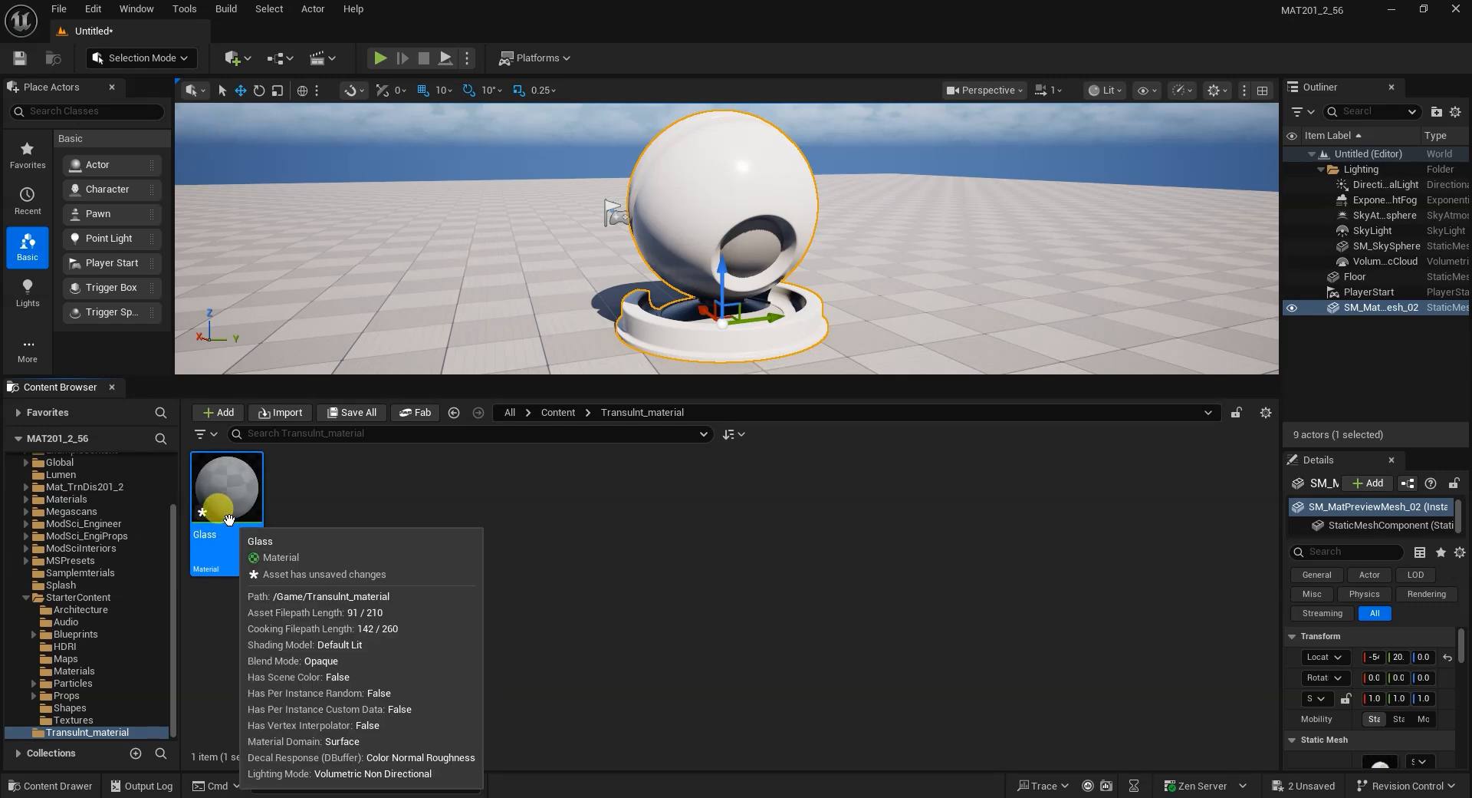
double_click(225, 511)
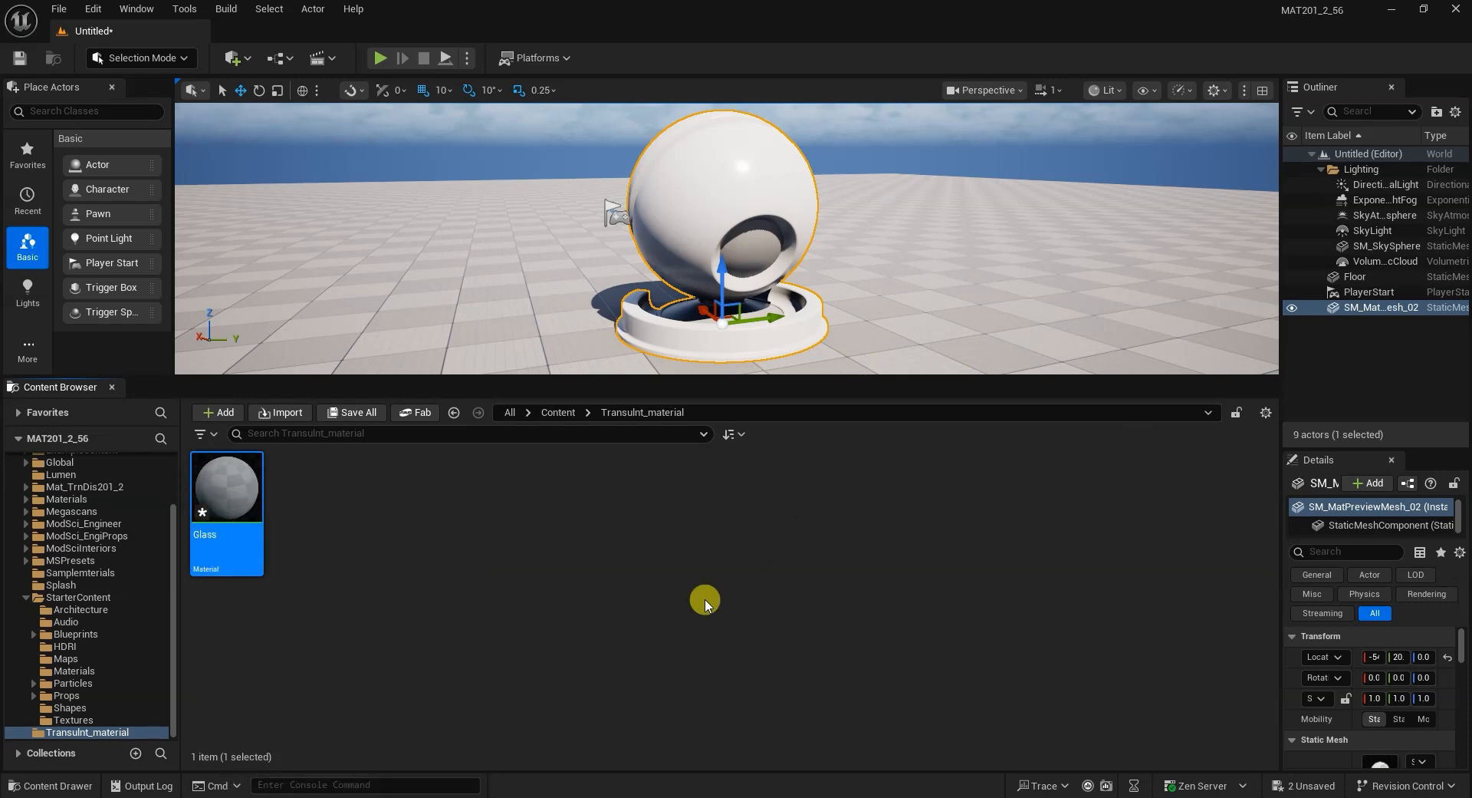
Shift the Glass result node slightly in the graph and examine its inputs, especially Refraction.
scroll(1074, 395, "down", 1)
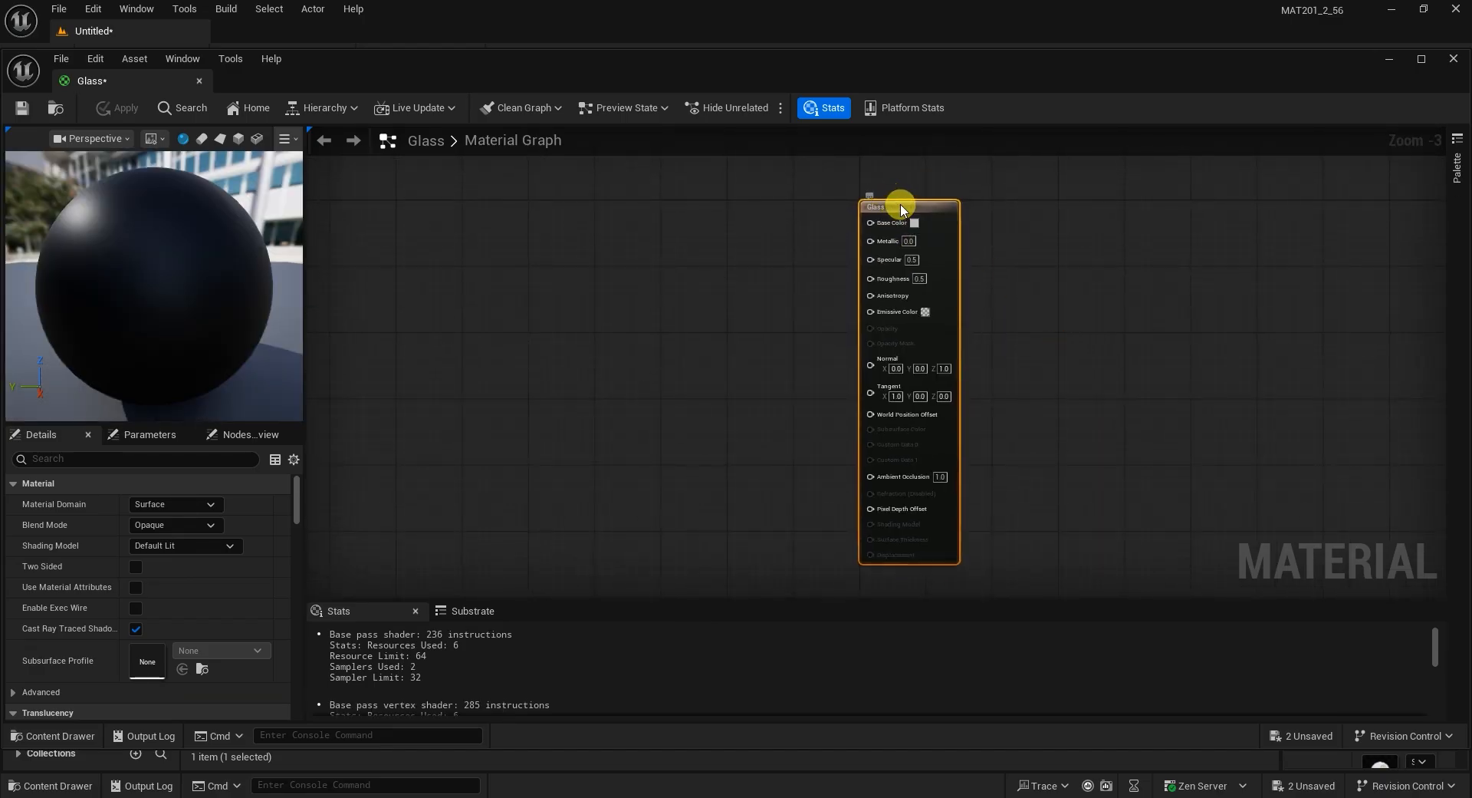
left_click_drag(887, 181, 913, 197)
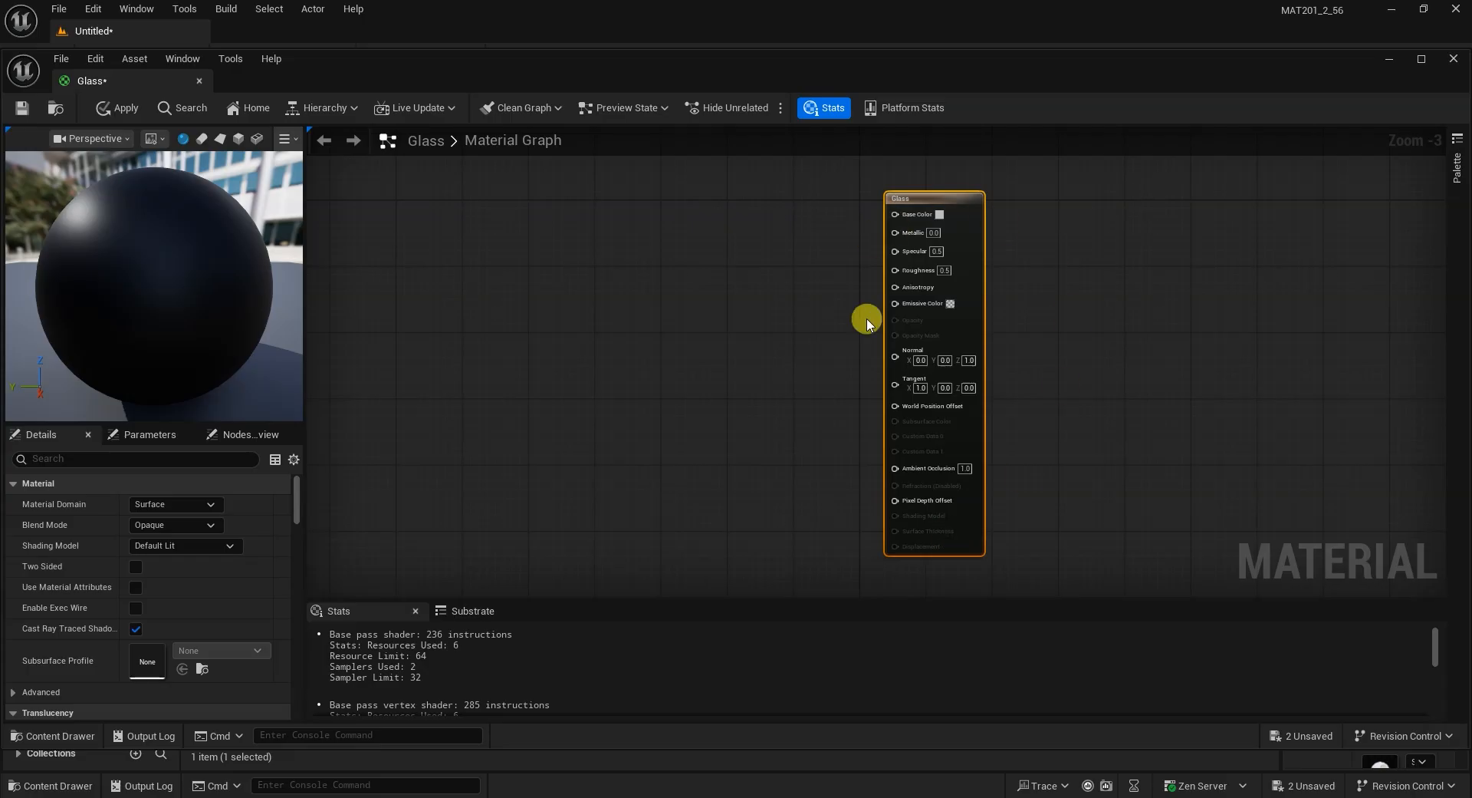
scroll(1068, 500, "up", 1)
scroll(1068, 500, "up", 2)
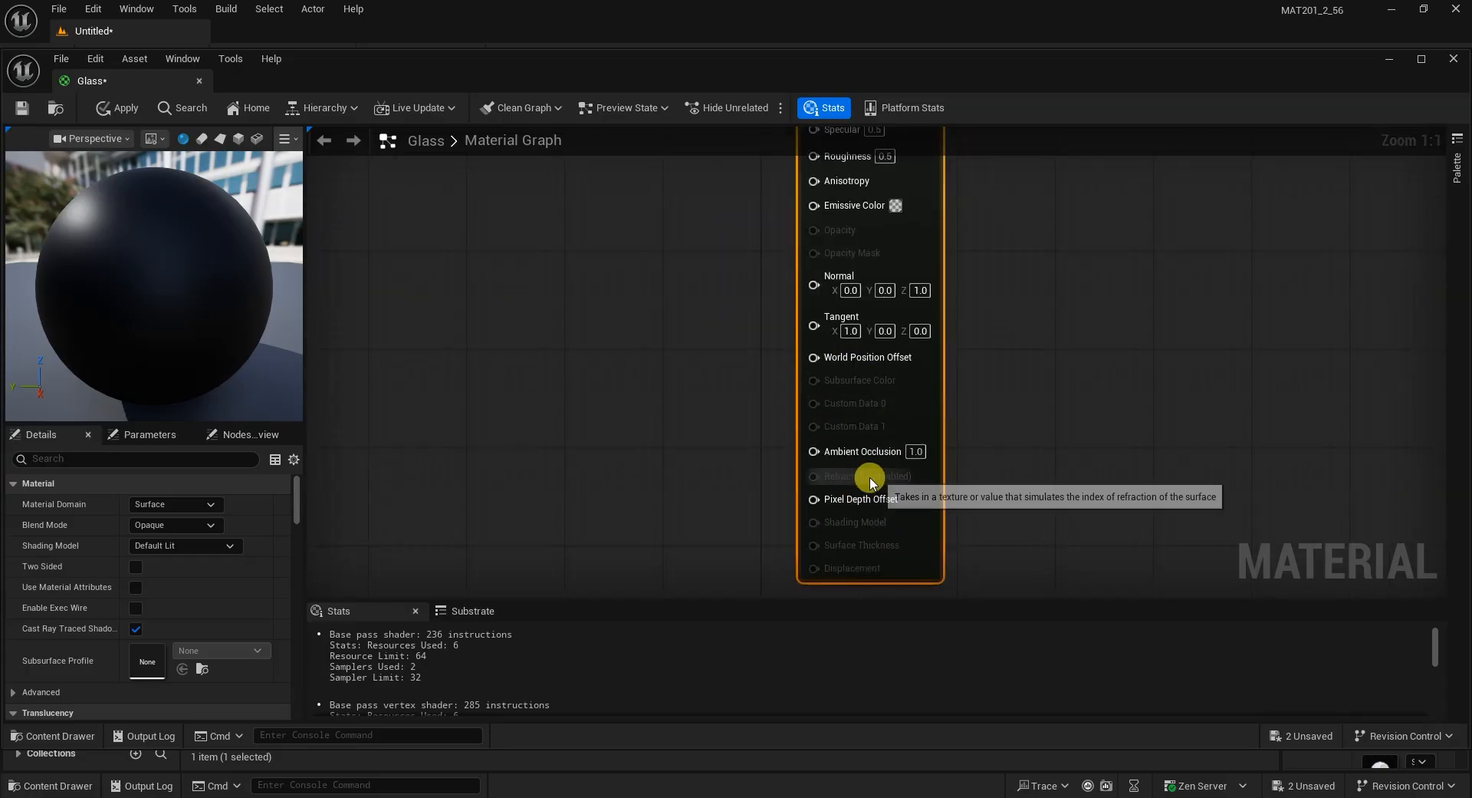
mouse_move(862, 488)
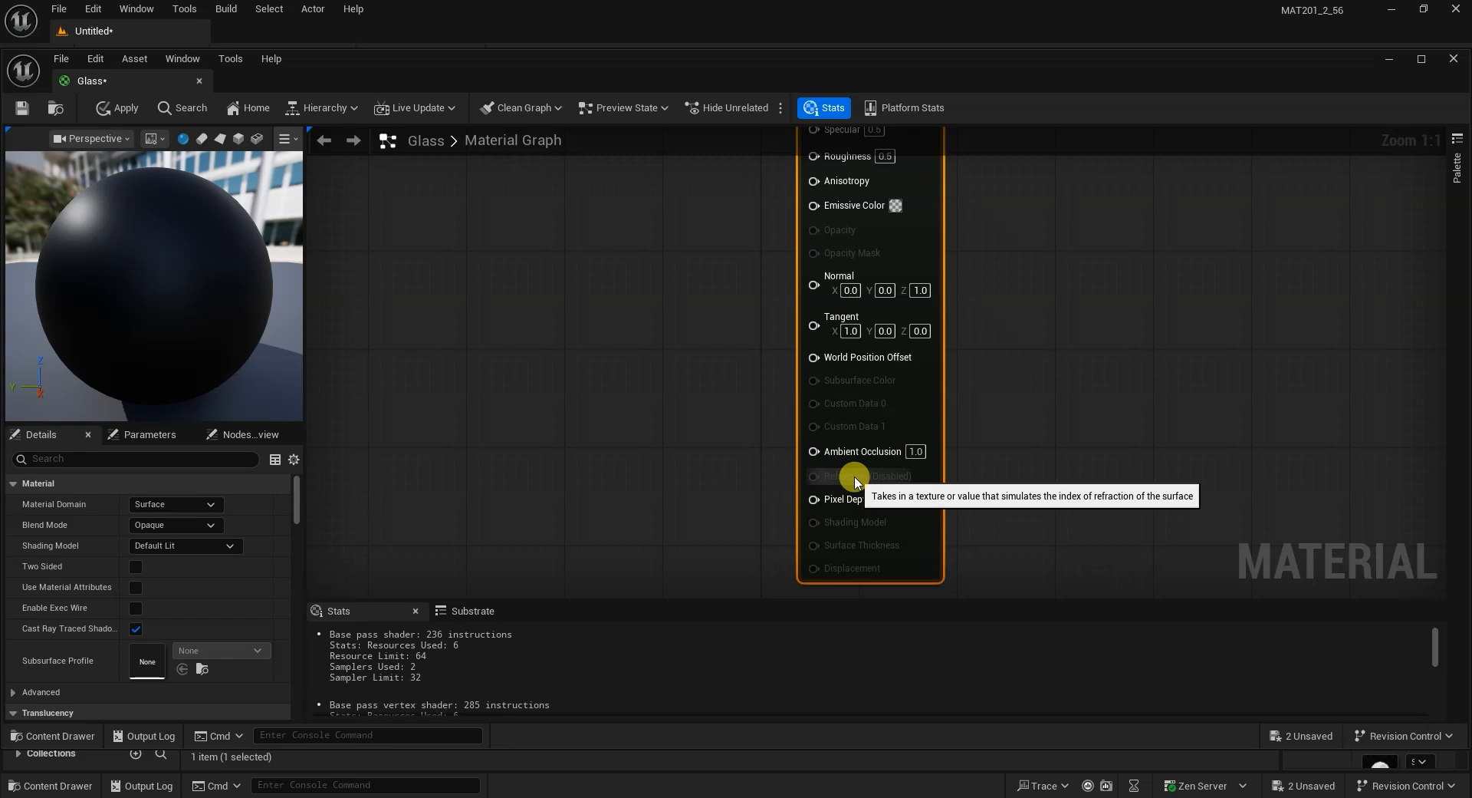
right_click_drag(1108, 368, 1162, 399)
scroll(1161, 399, "down", 2)
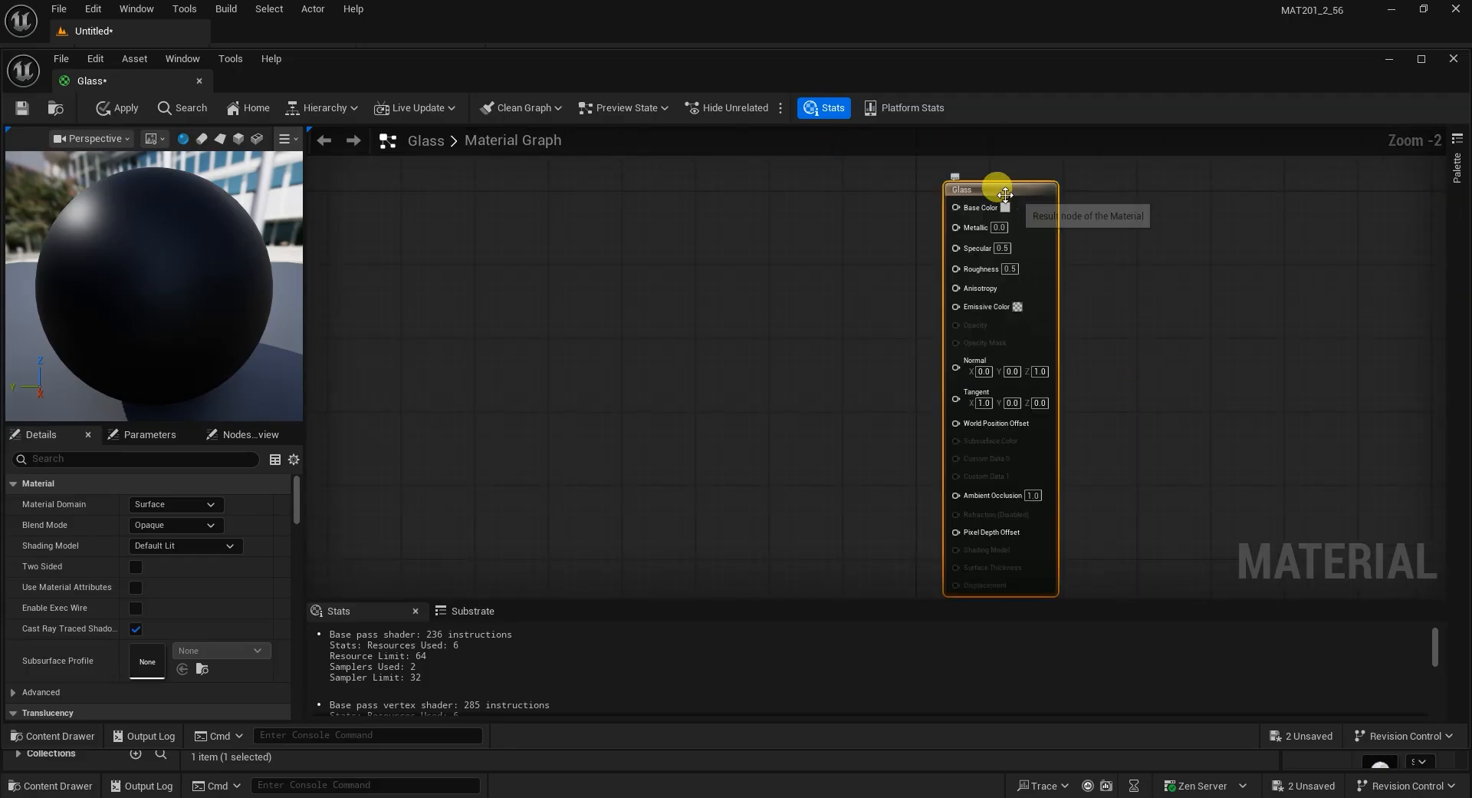
right_click_drag(705, 342, 725, 309)
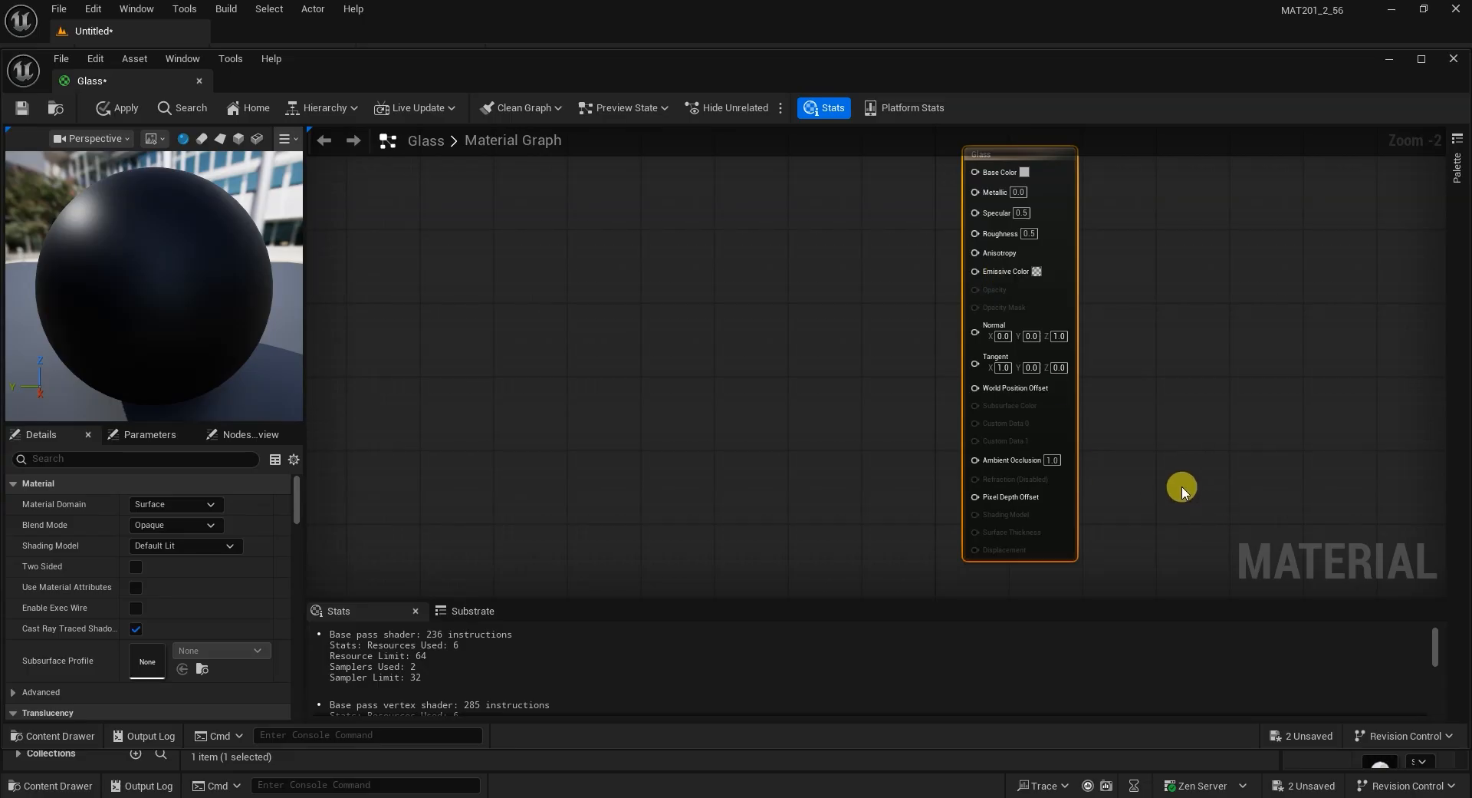
right_click_drag(1182, 487, 1194, 451)
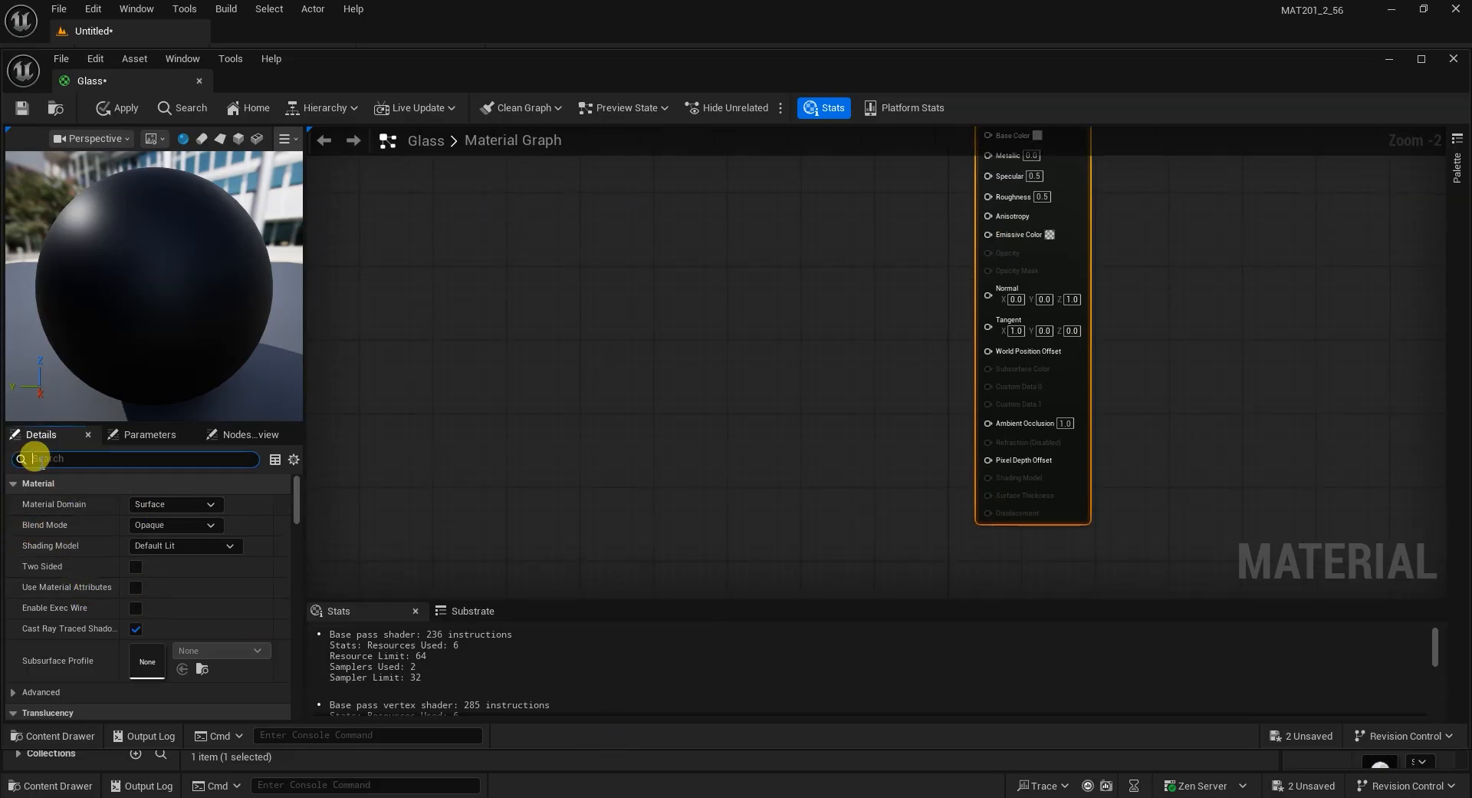
Find the refraction settings in the Glass material's details and set Refraction Method to Index Of Refraction.
type("inde")
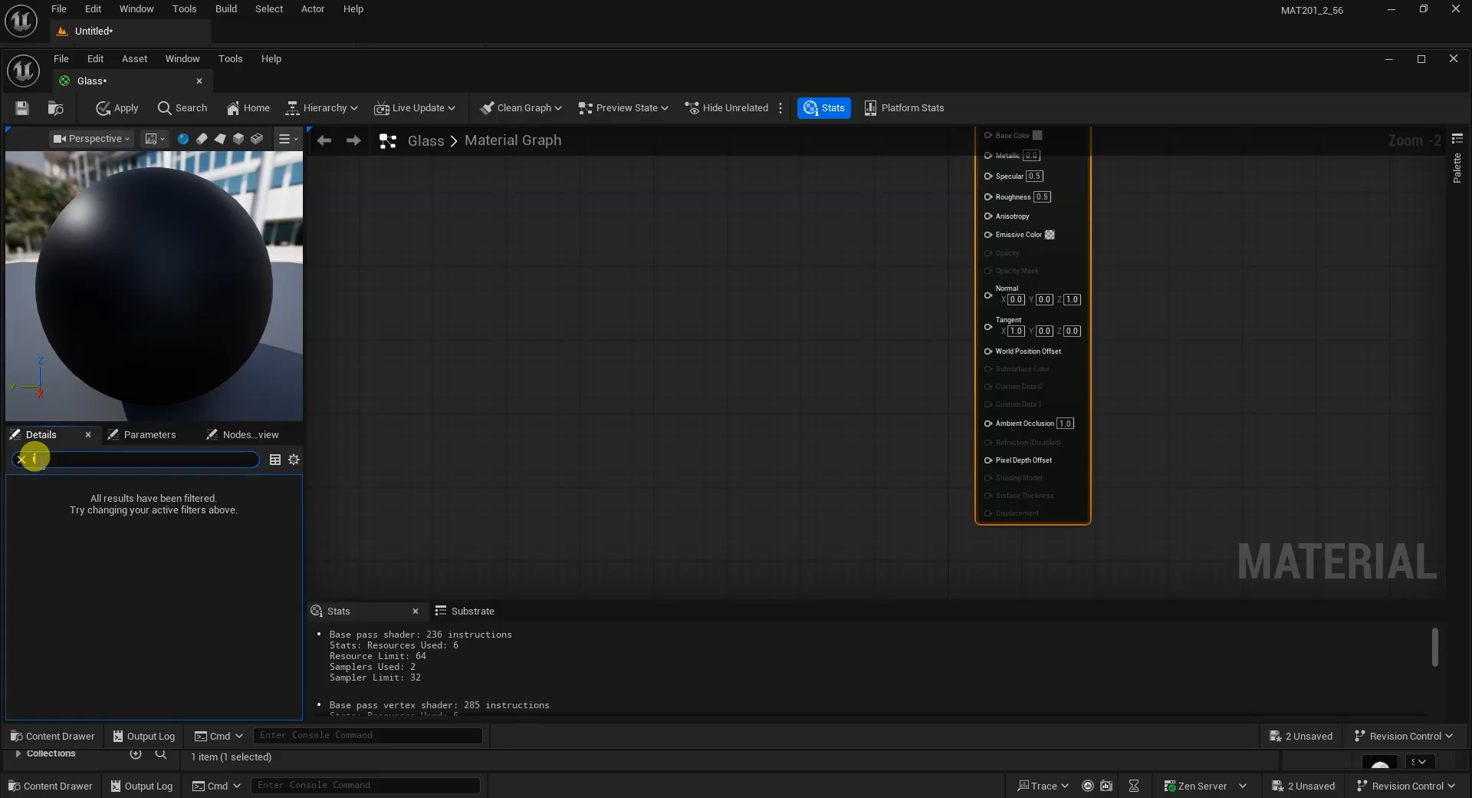
key("BackSpace")
type("refr")
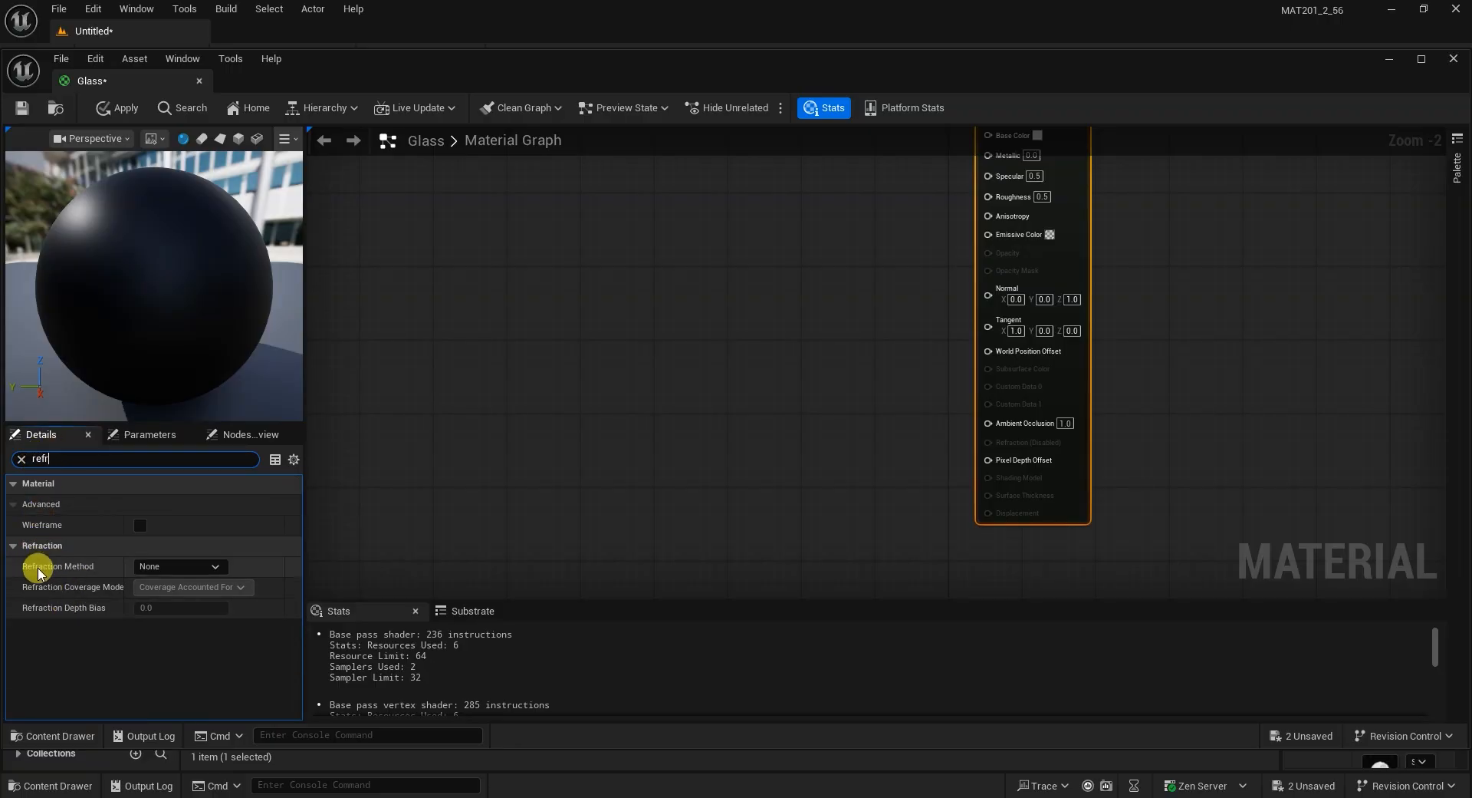
left_click(169, 567)
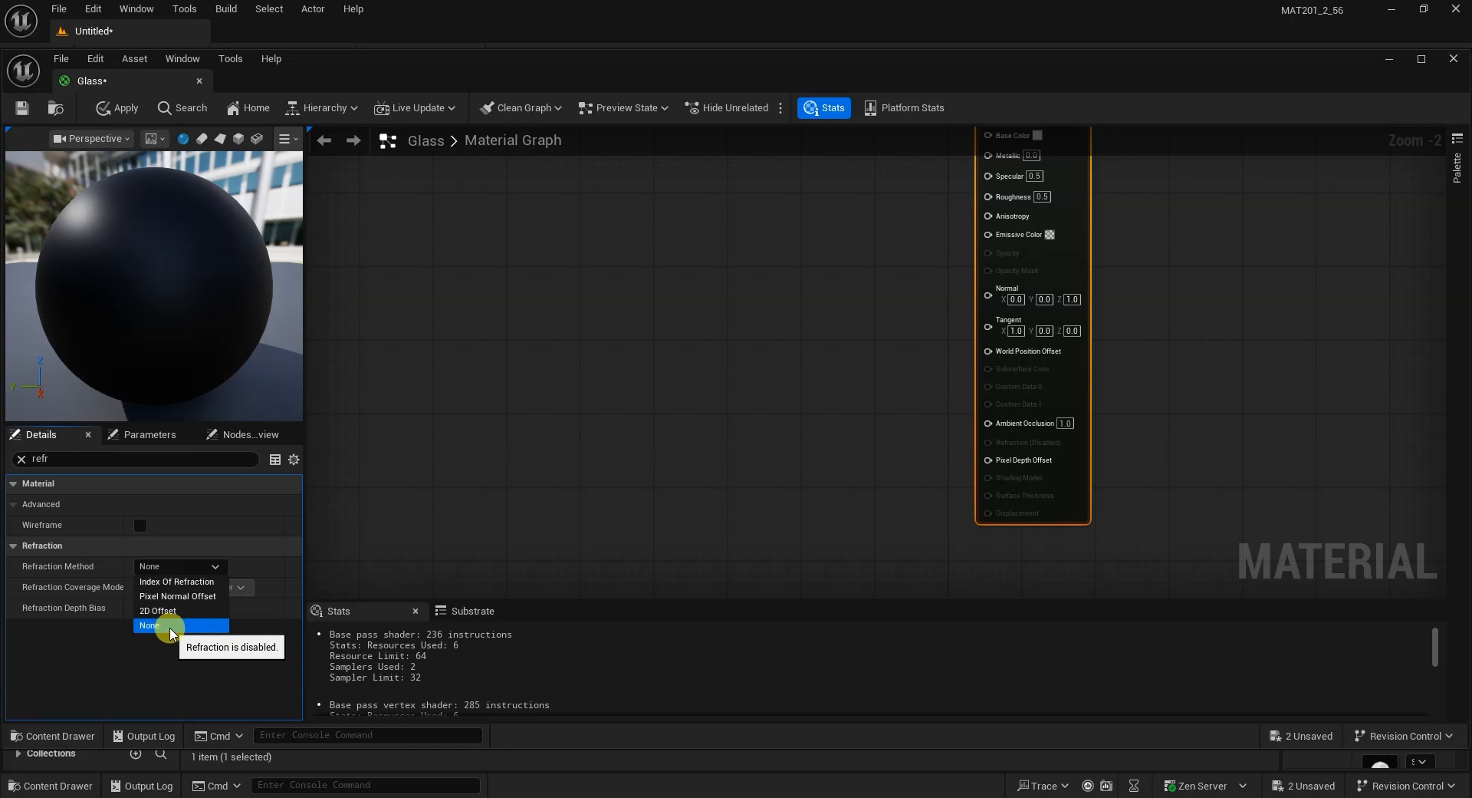
left_click(191, 582)
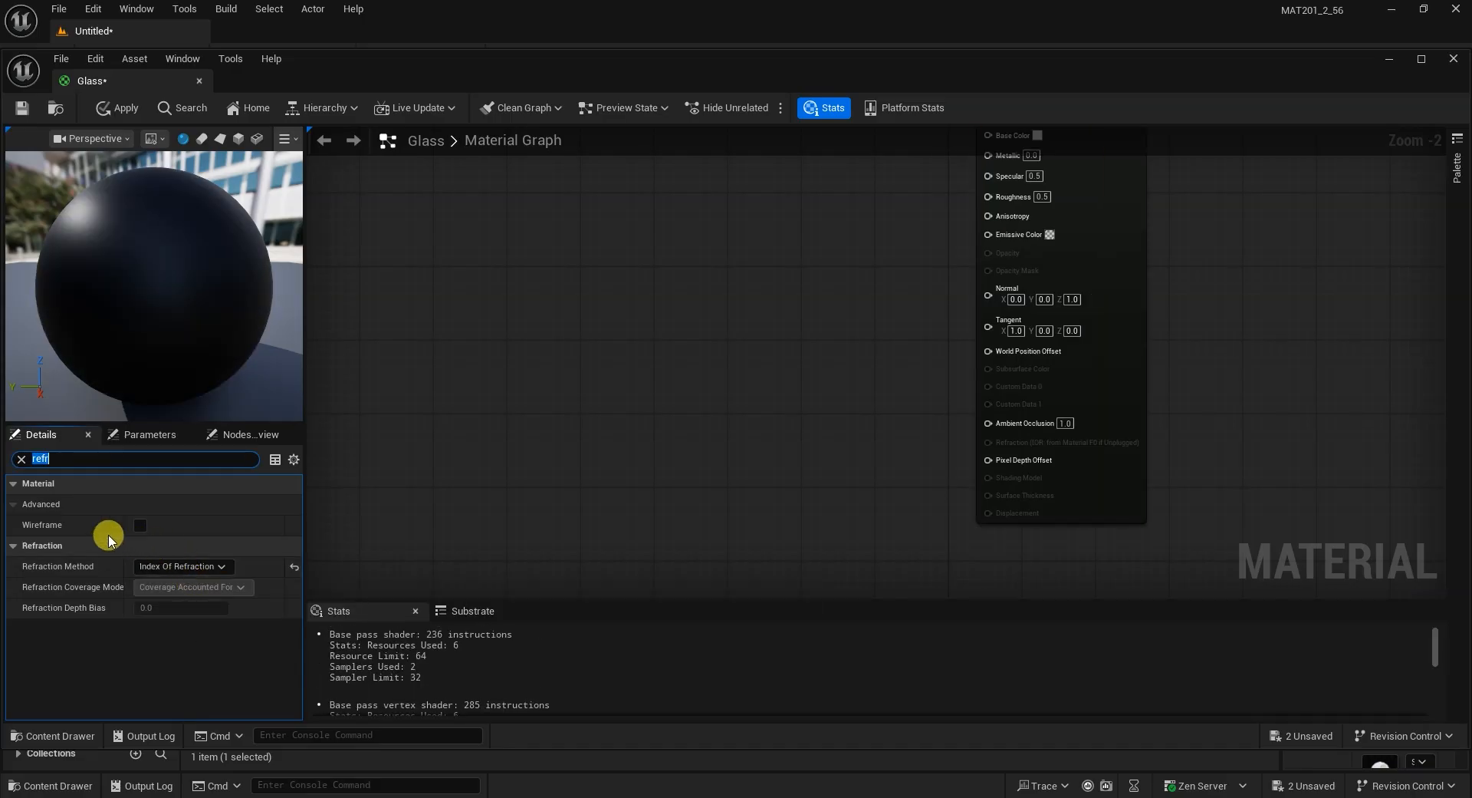
Clear the property search and set the Glass material's Blend Mode to Translucent.
left_click(22, 459)
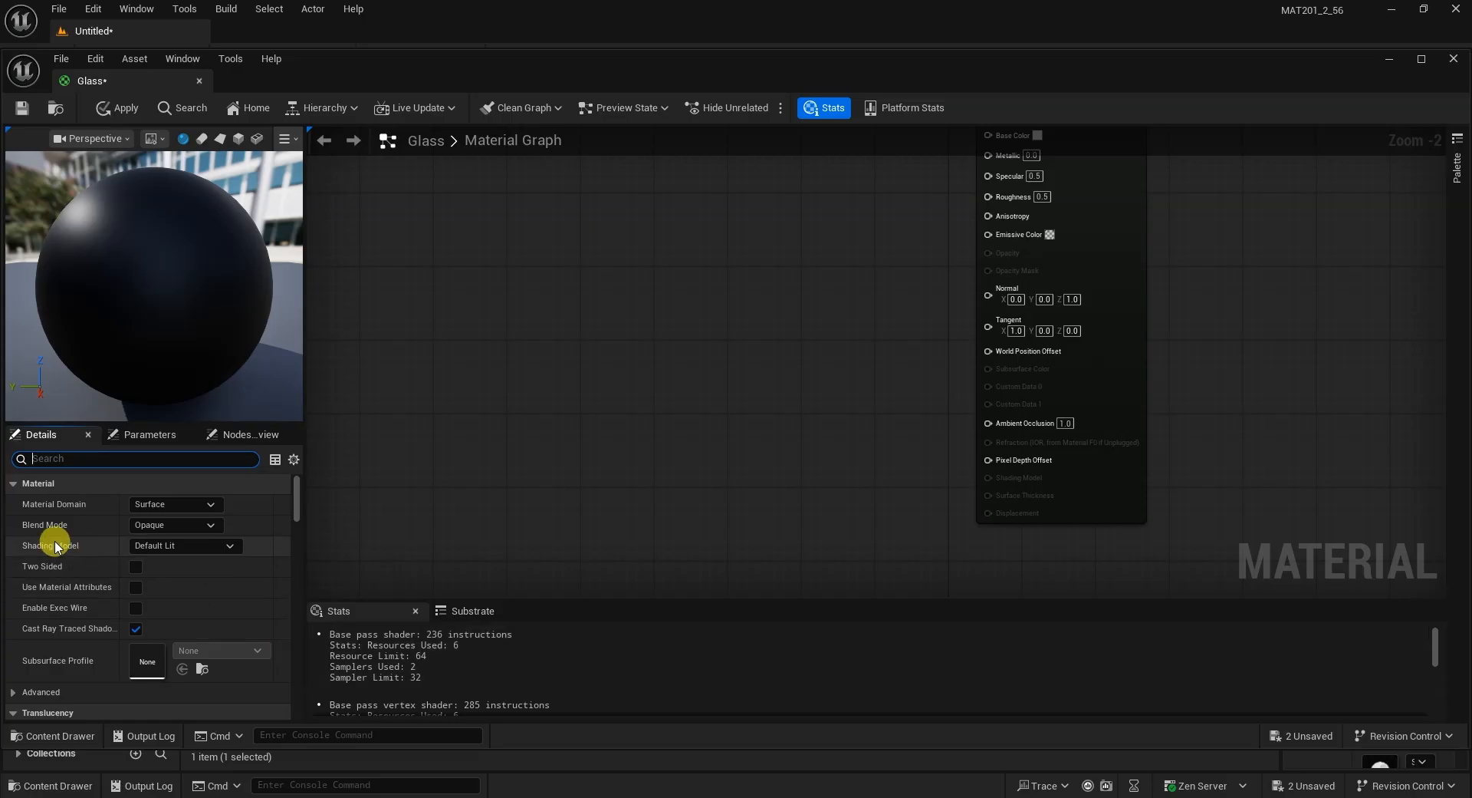
left_click(178, 526)
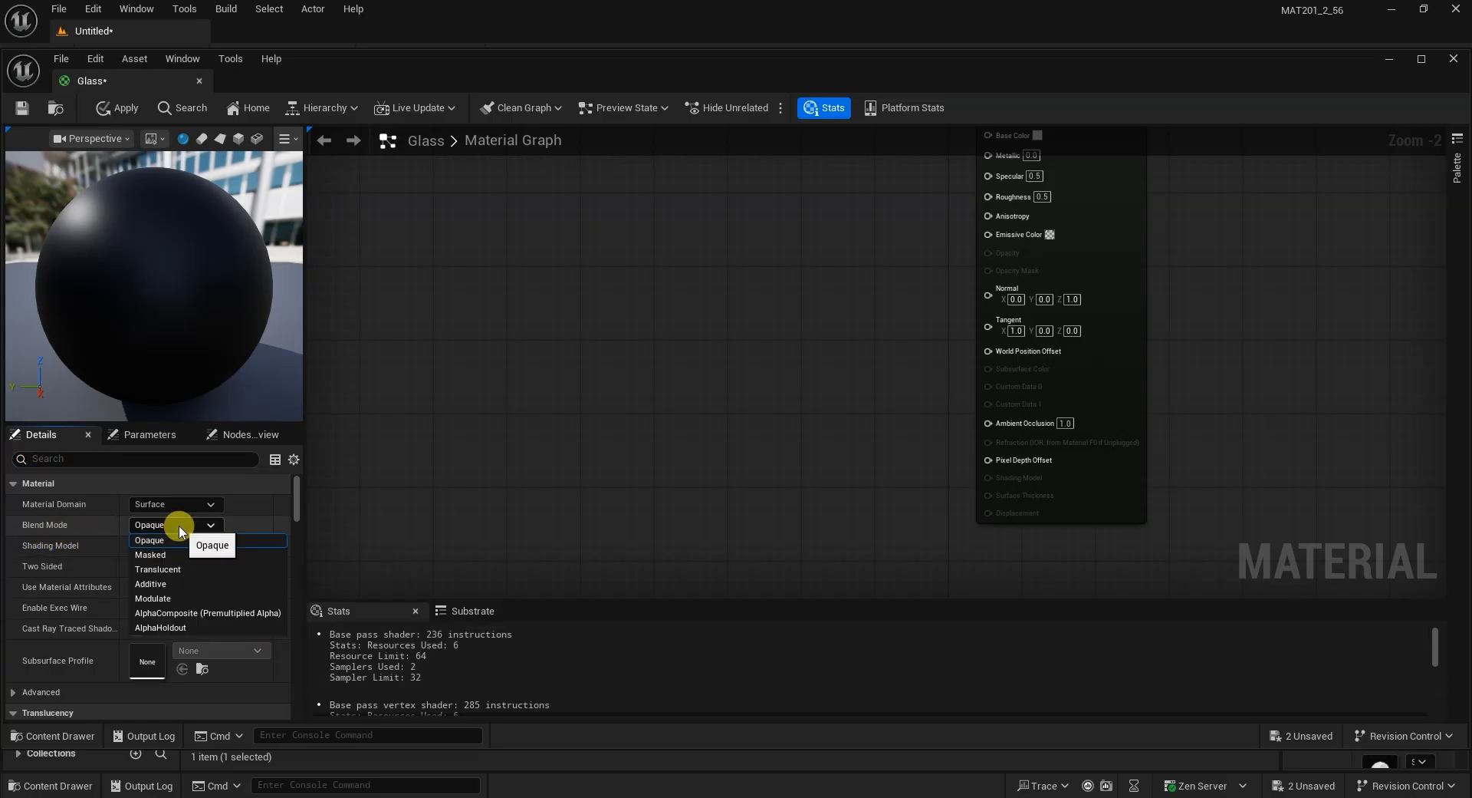
left_click(161, 571)
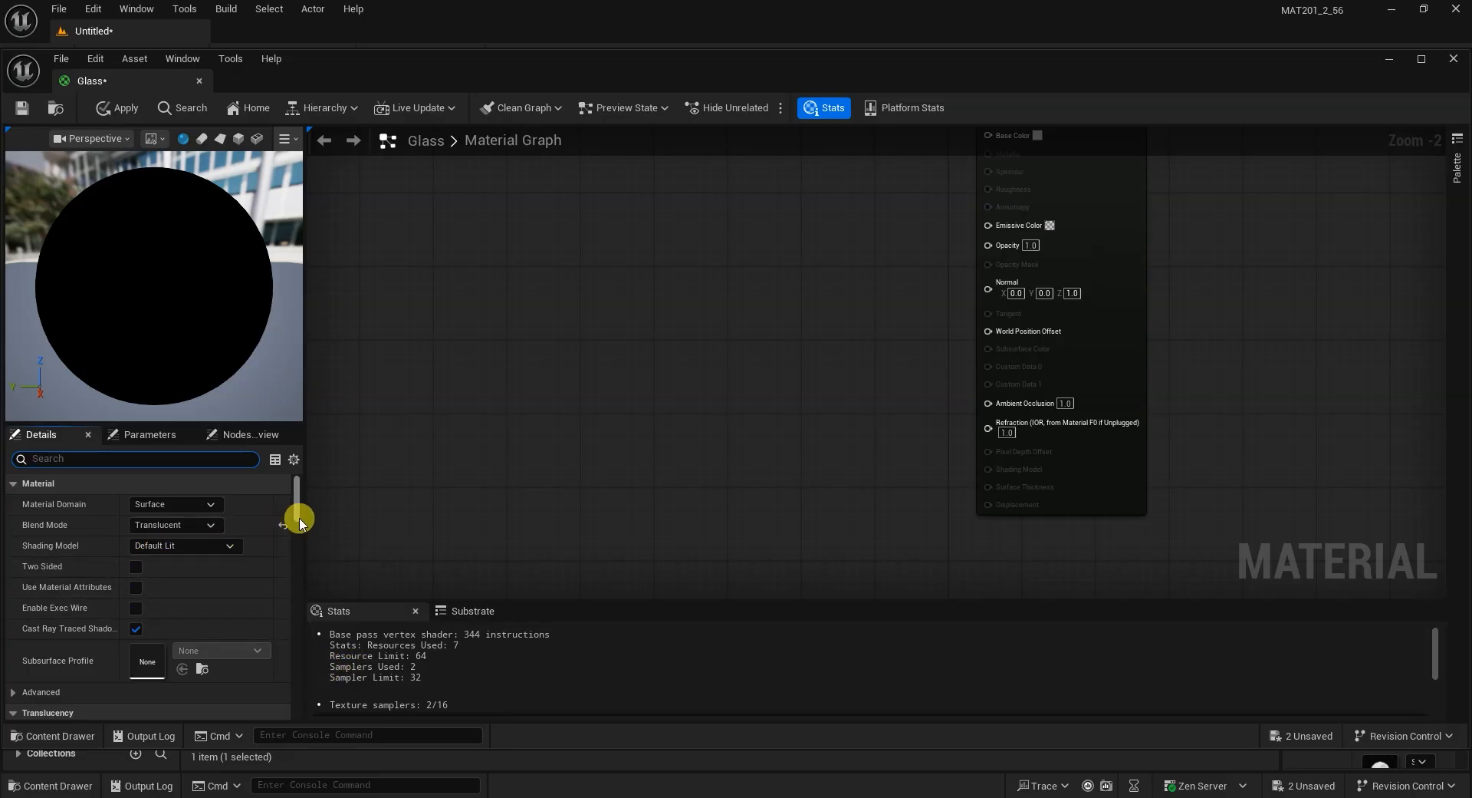
Set the Glass material's translucency Lighting Mode to Surface ForwardShading.
scroll(297, 514, "down", 4)
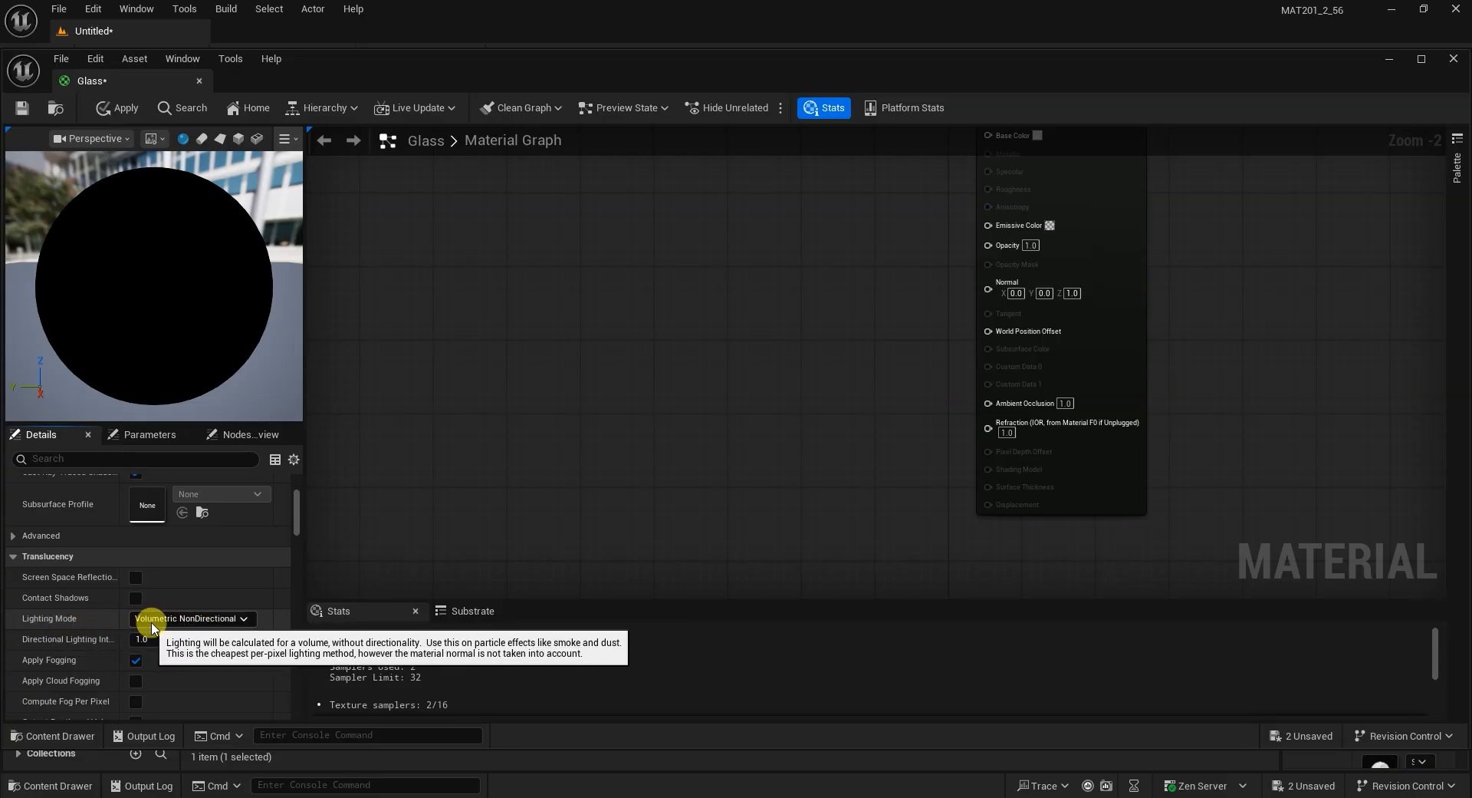
left_click(206, 620)
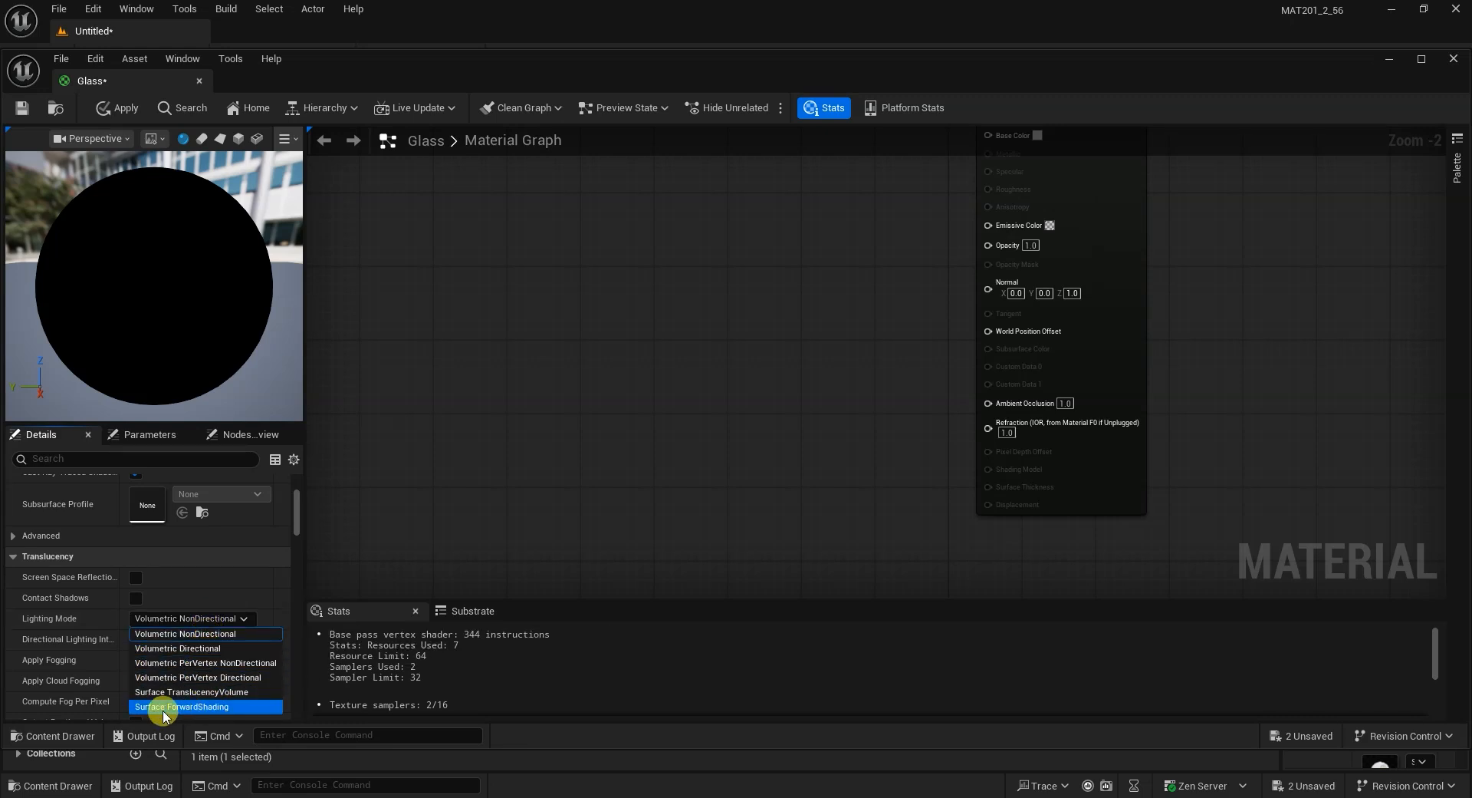
left_click(219, 707)
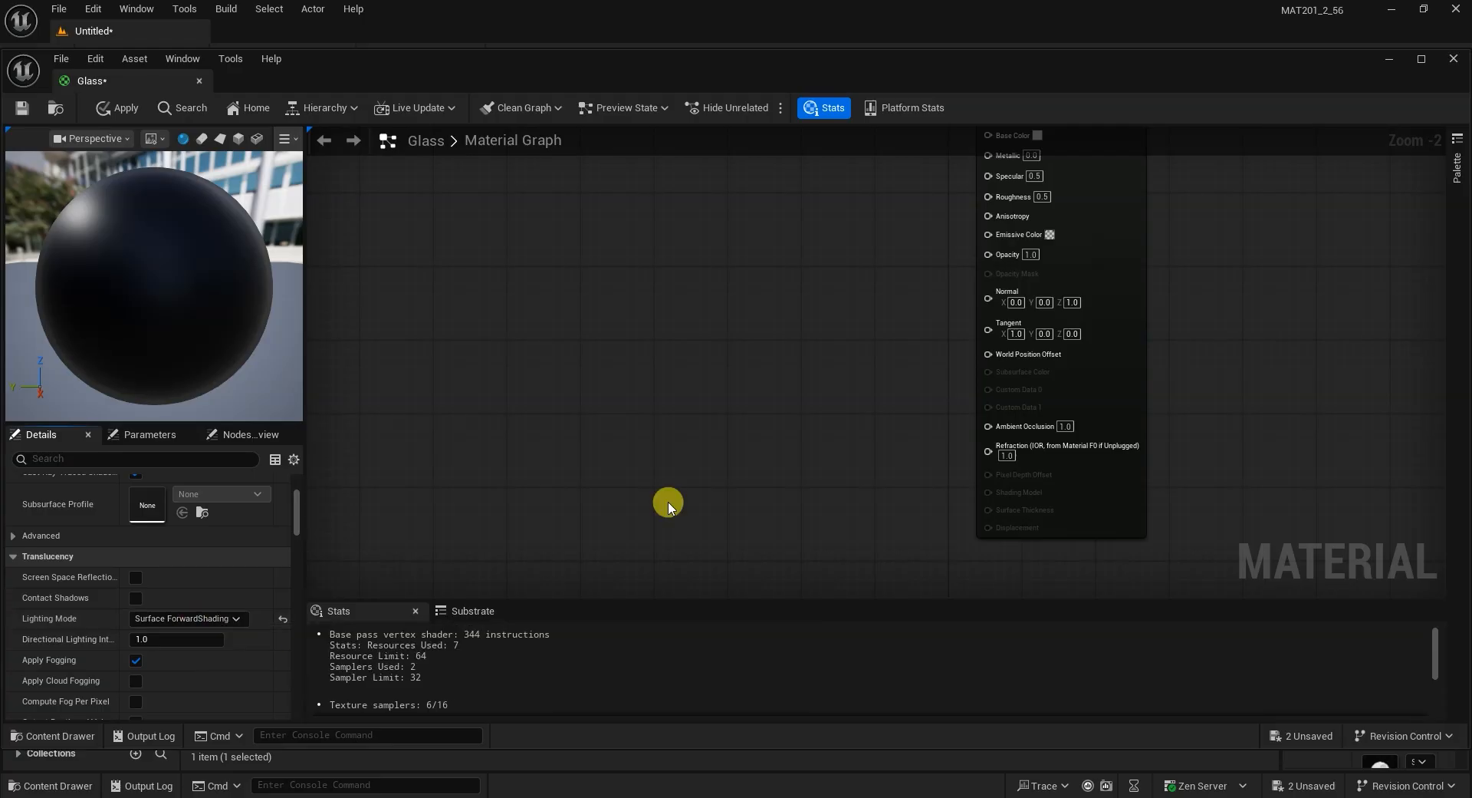
Examine the enabled inputs of the Glass result node from Base Color to Refraction and nudge the node slightly.
scroll(1291, 437, "up", 1)
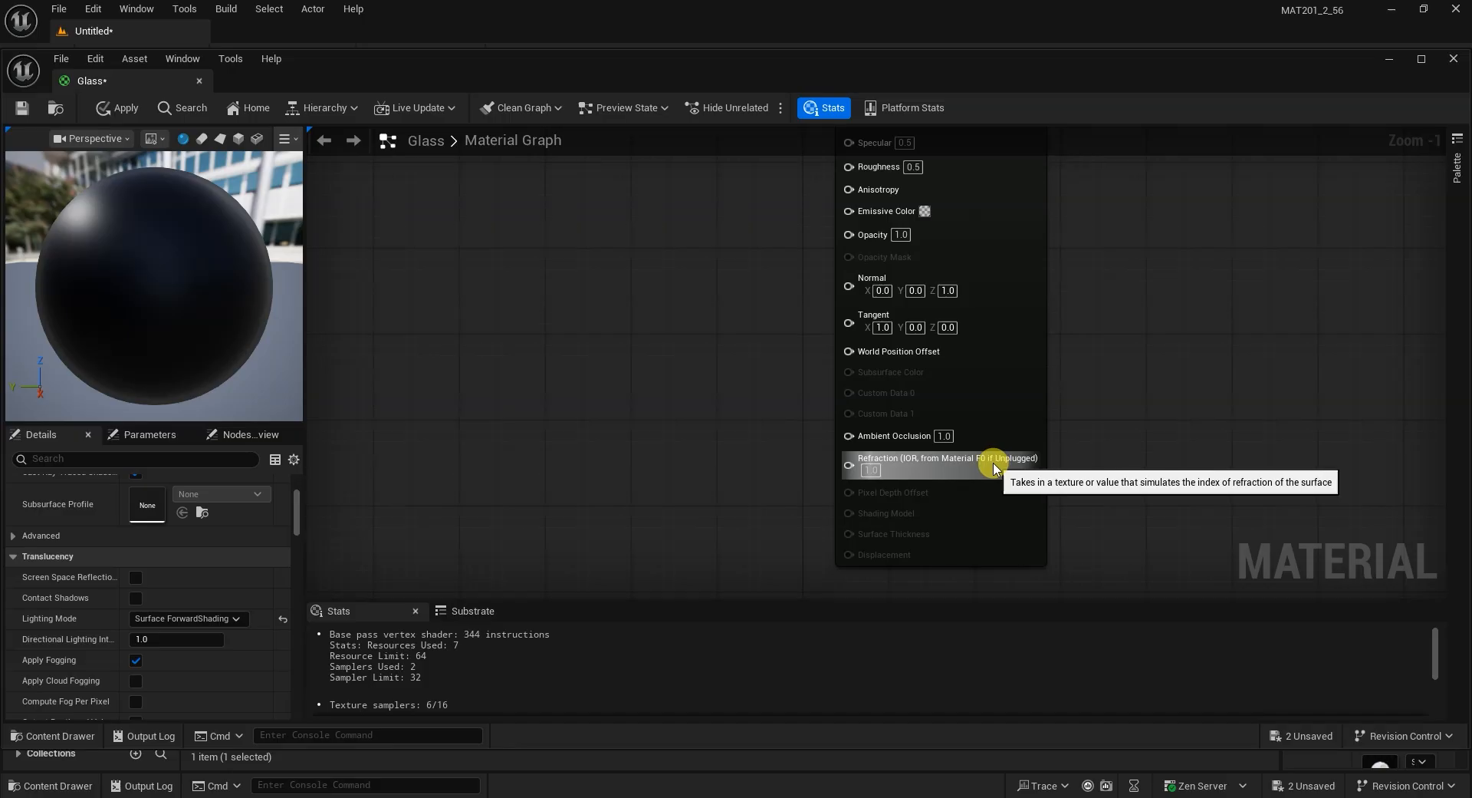
right_click_drag(1197, 391, 1212, 487)
left_click(933, 176)
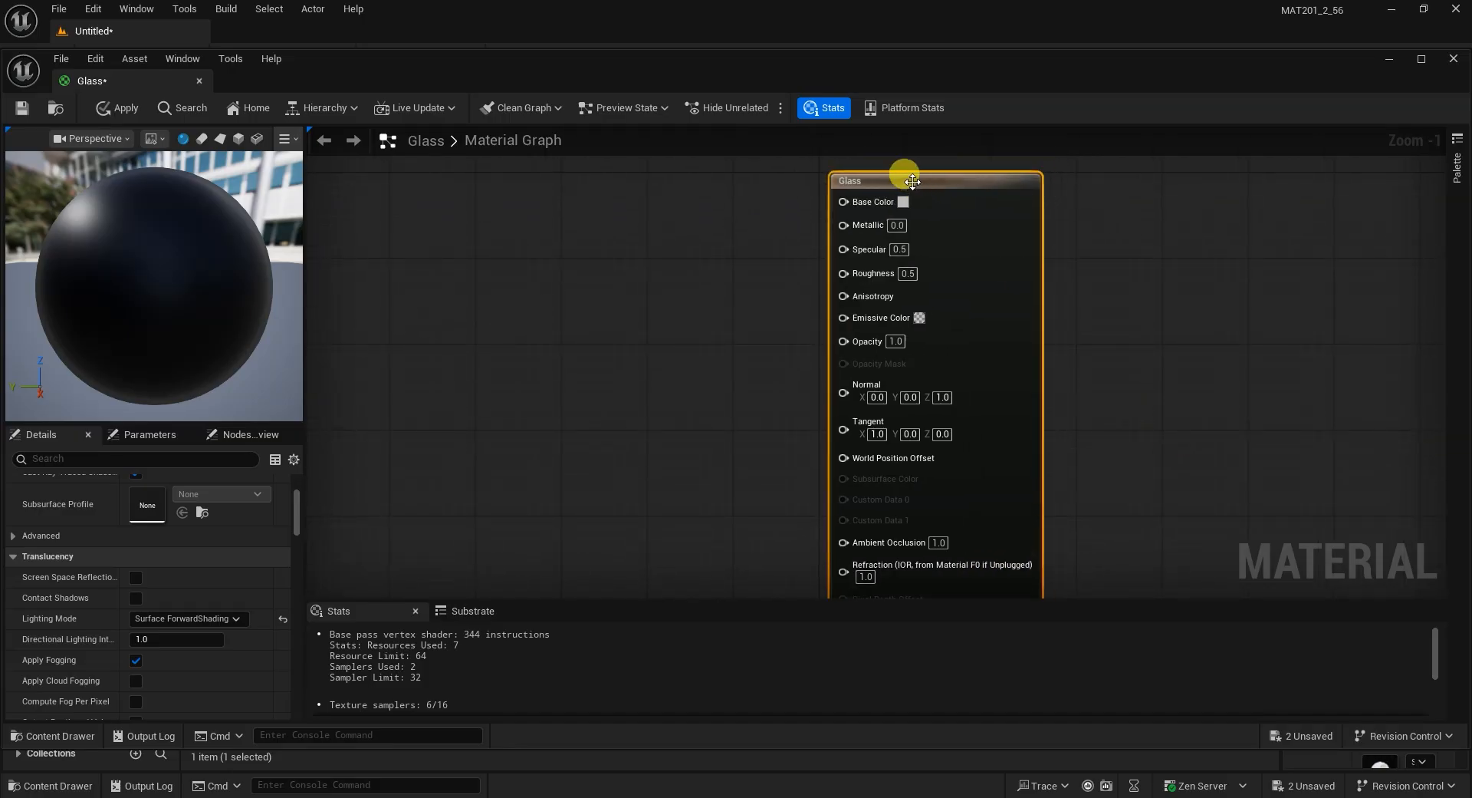
scroll(1164, 450, "down", 2)
right_click_drag(1153, 460, 1118, 397)
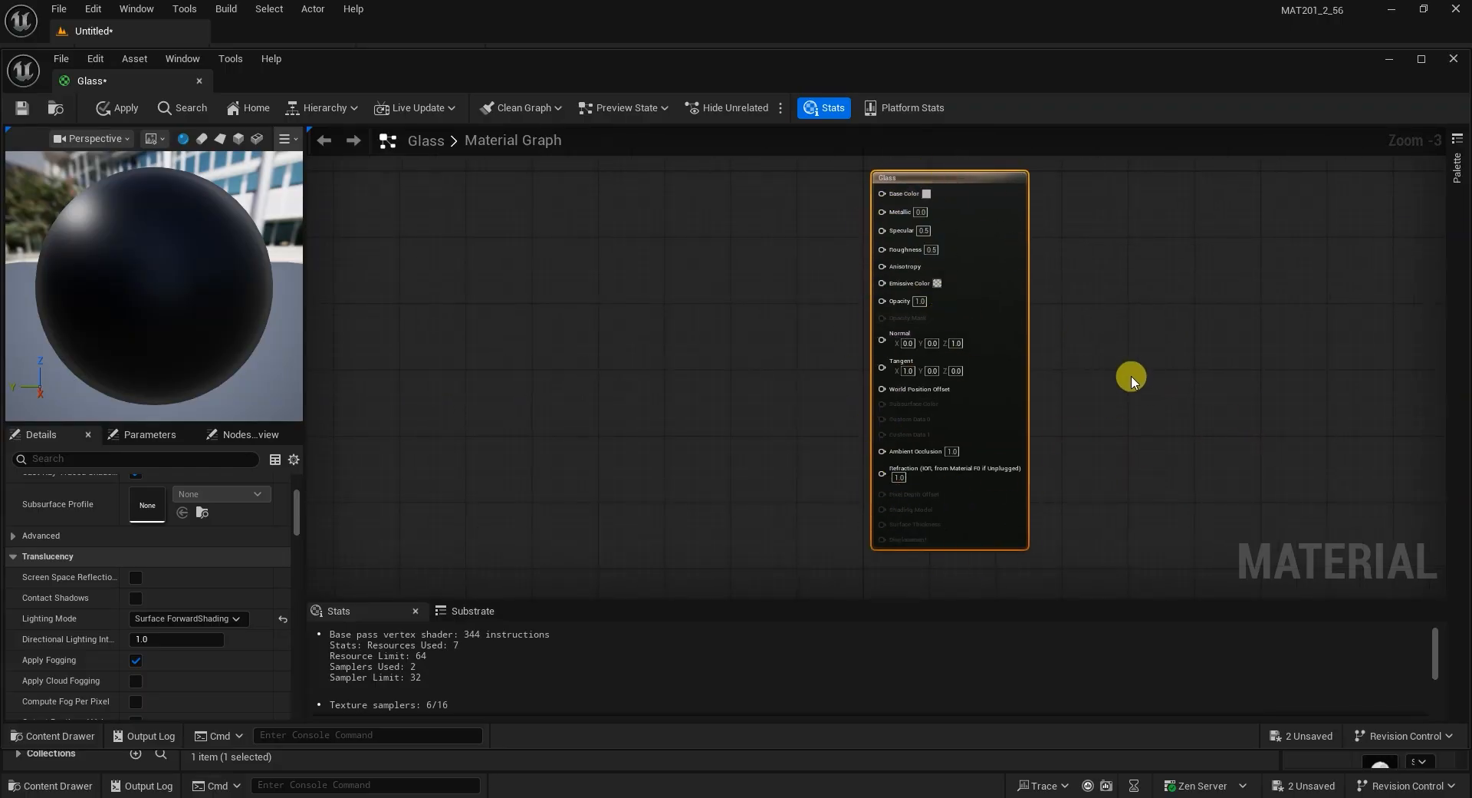
right_click_drag(1132, 377, 1192, 404)
left_click_drag(976, 204, 982, 197)
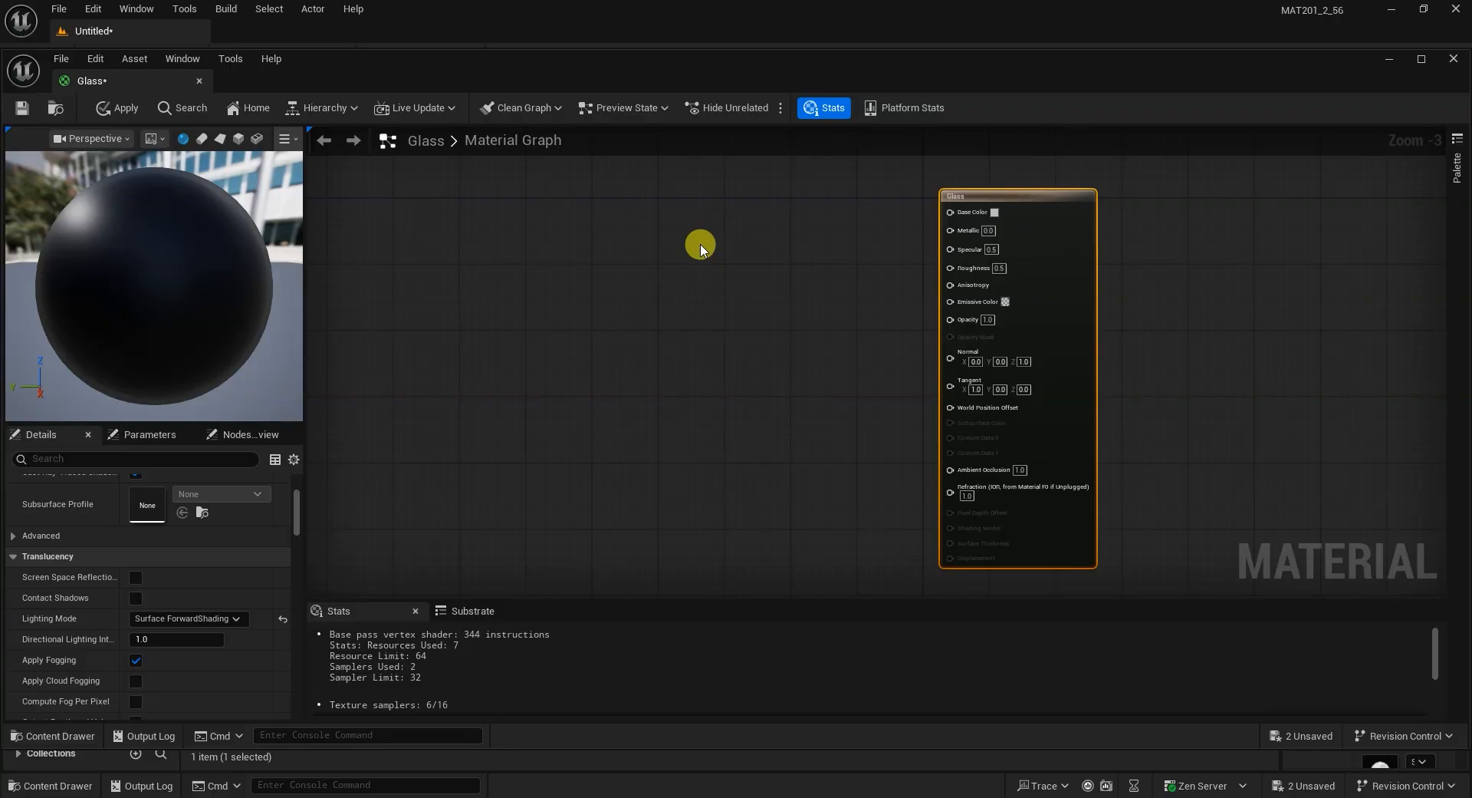
Add a Constant3Vector node above and beside the Glass result node and connect its output to Base Color.
left_click(713, 221)
left_click_drag(760, 215, 696, 208)
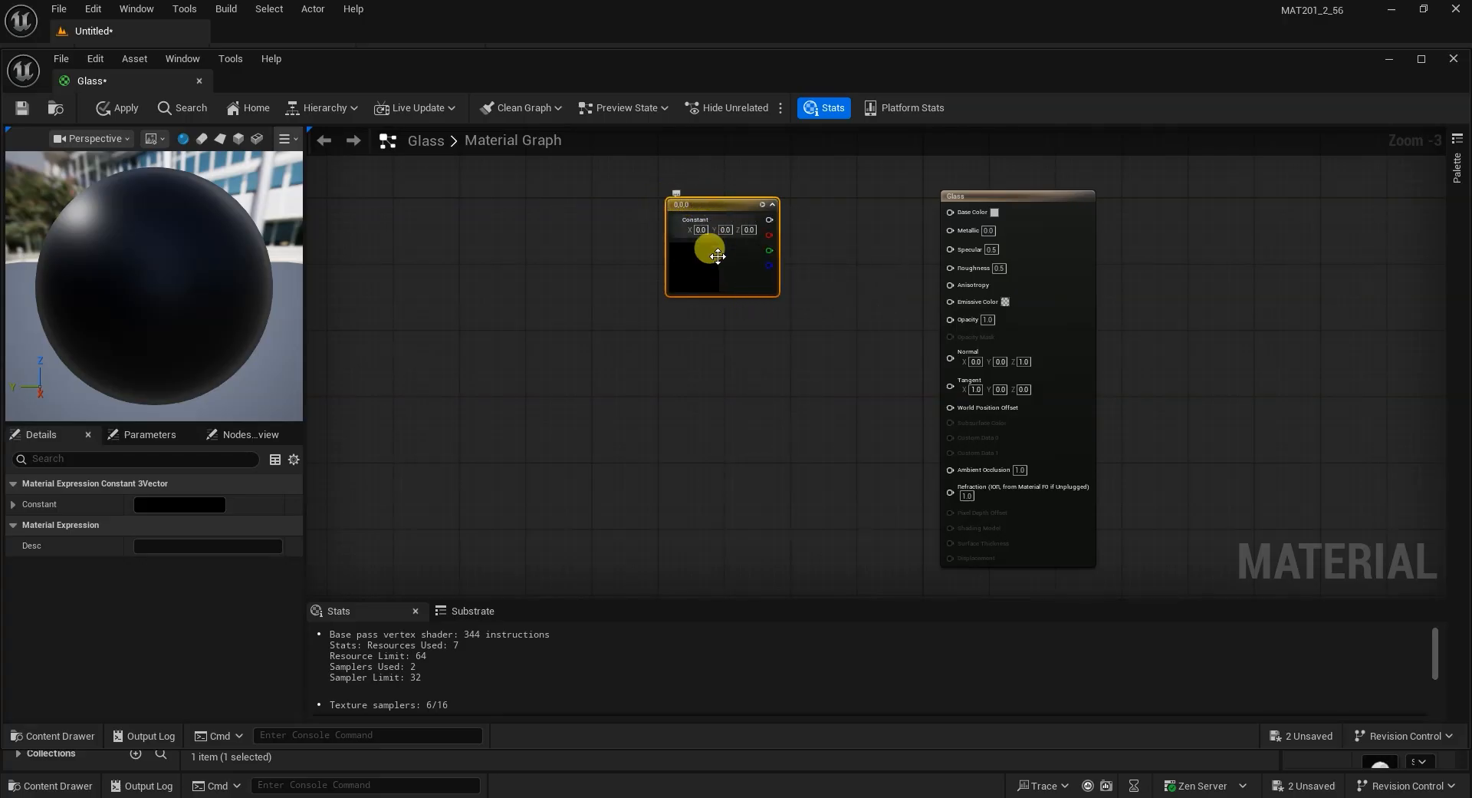
left_click_drag(684, 260, 725, 190)
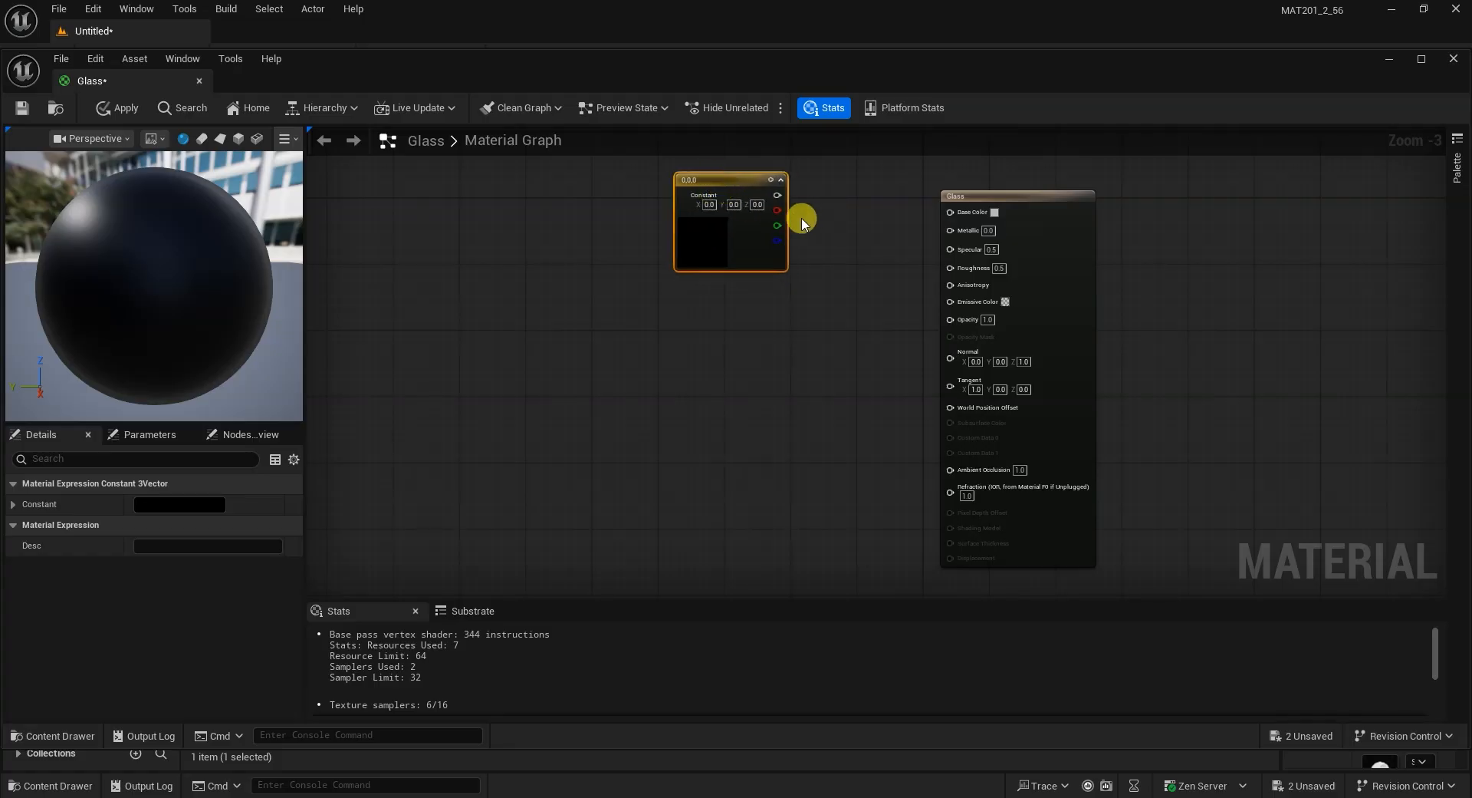
left_click_drag(777, 192, 991, 270)
left_click_drag(17, 255, 153, 285)
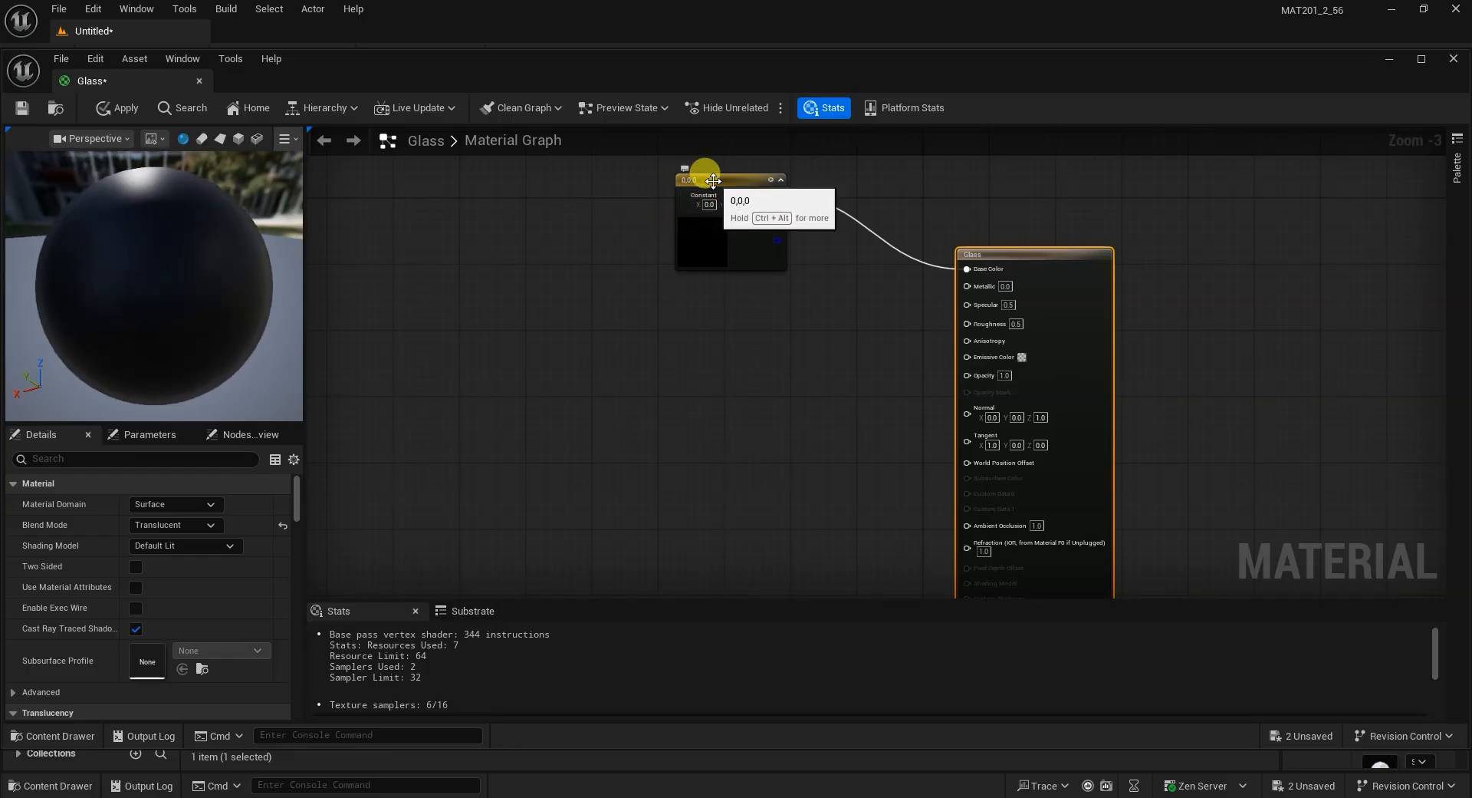
Set the Constant3Vector colour to near-white with R, G and B at 0.995 and check the preview sphere.
left_click_drag(713, 180, 729, 179)
double_click(714, 241)
left_click(946, 418)
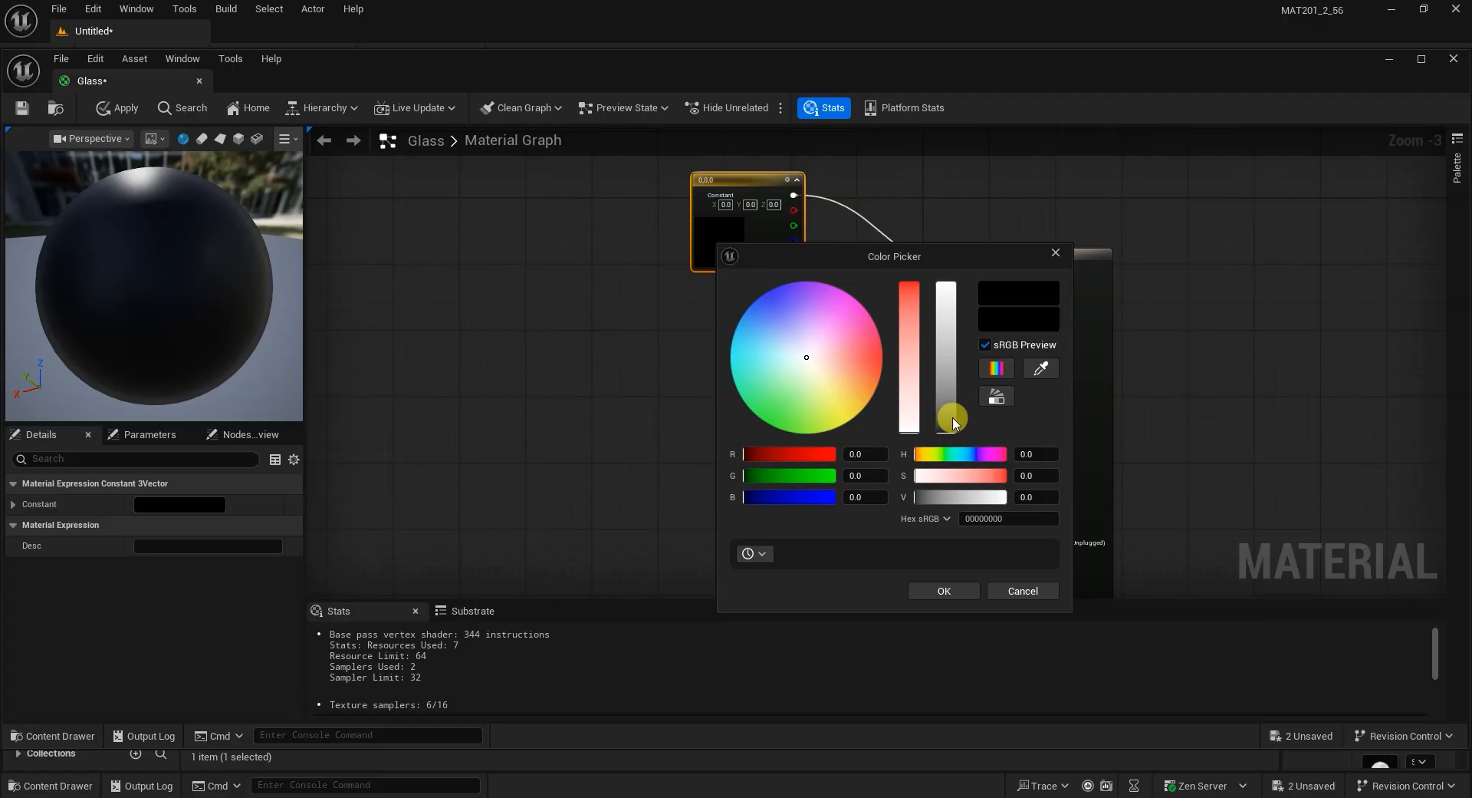
left_click_drag(946, 376, 957, 283)
left_click(944, 590)
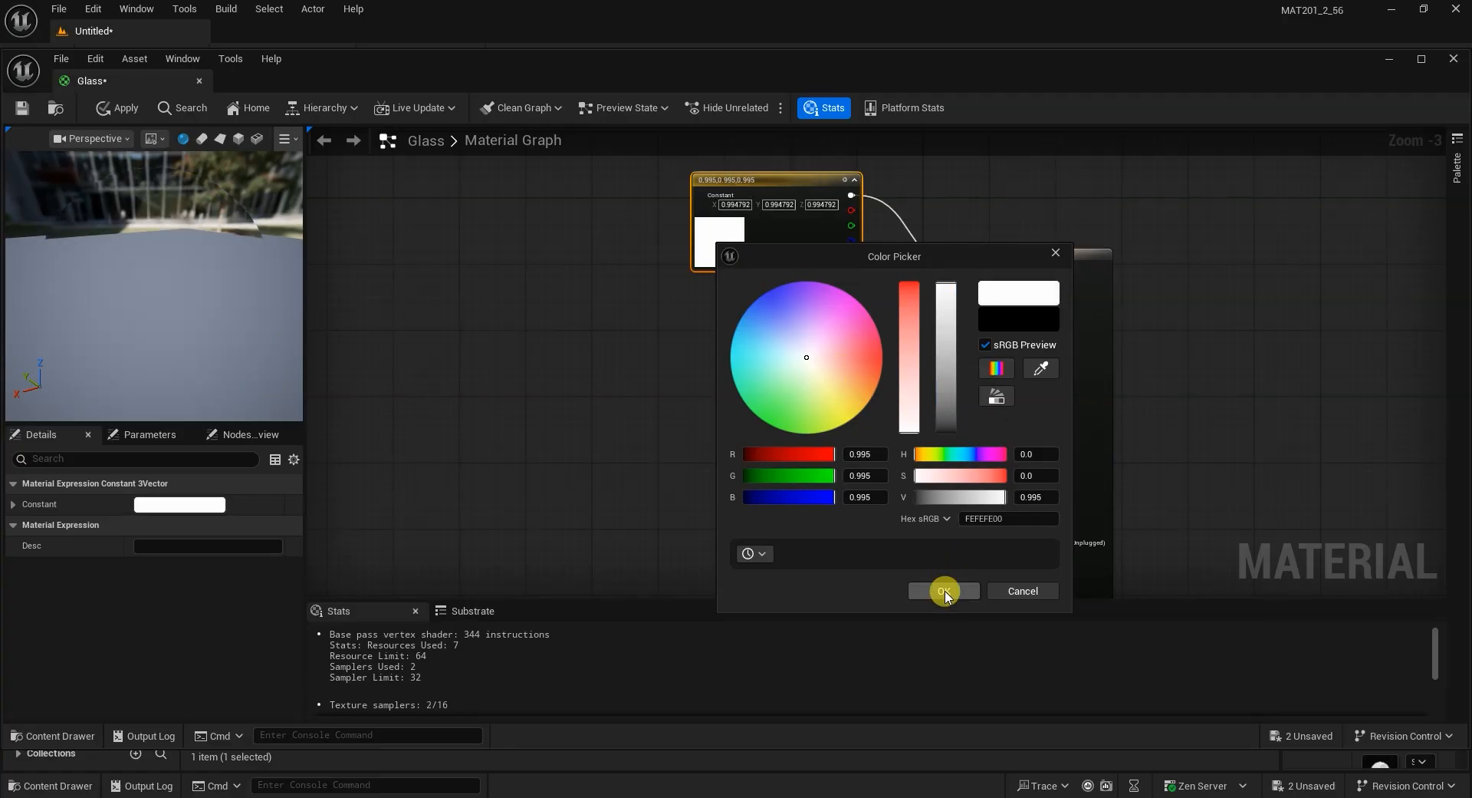
left_click_drag(174, 292, 212, 270)
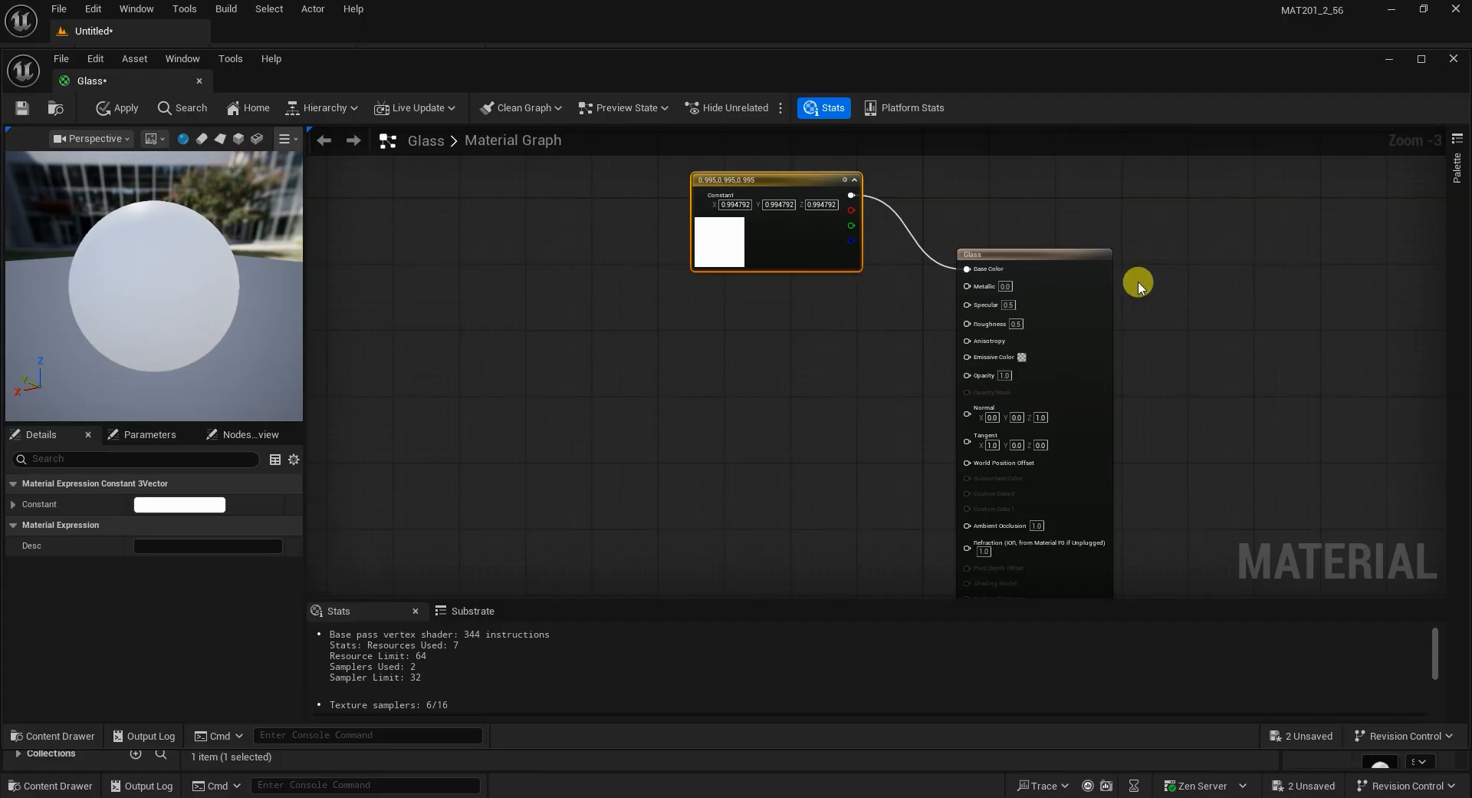
Reposition the colour constant and the Glass result node to make room for more input nodes.
left_click_drag(773, 187, 738, 237)
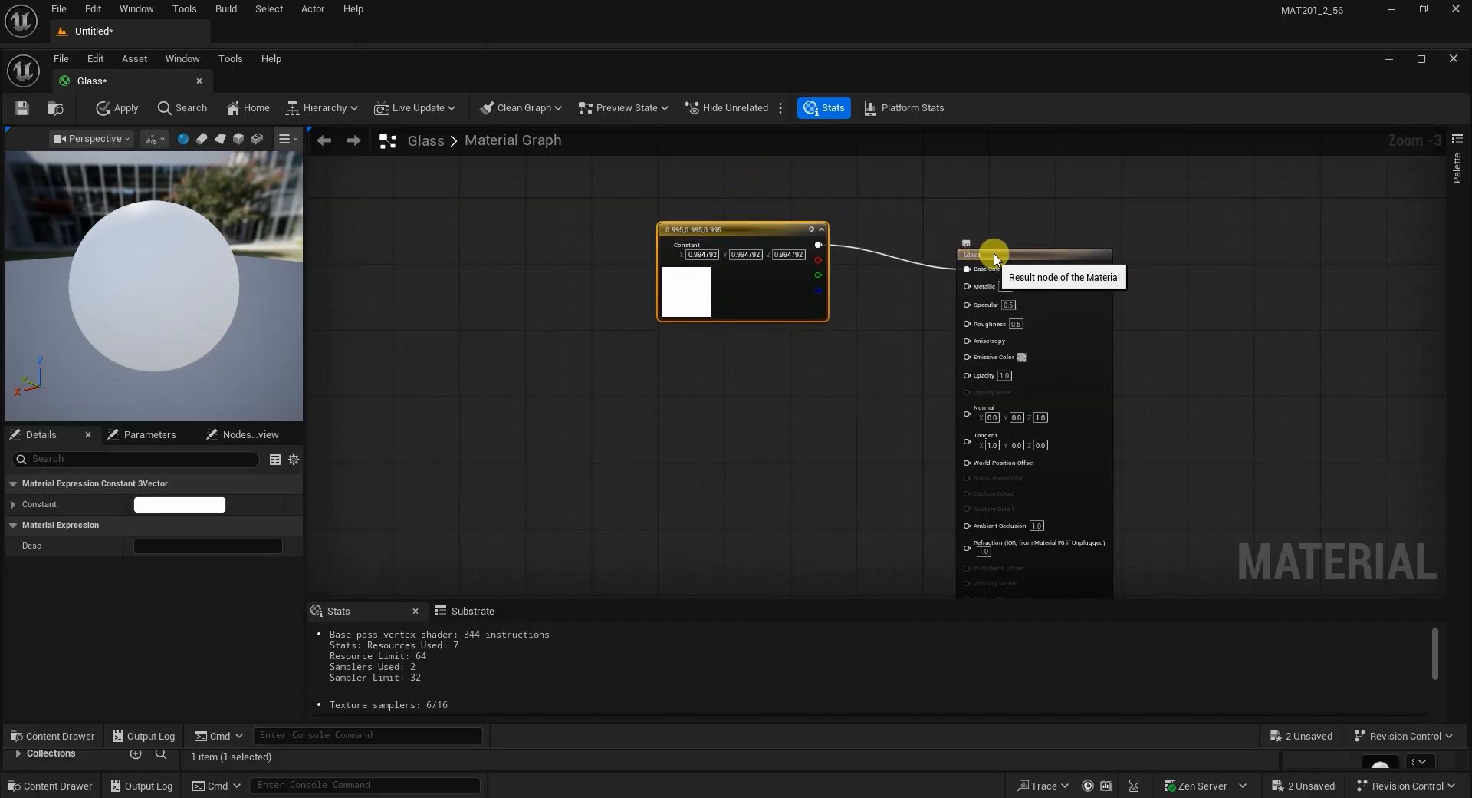
left_click(994, 257)
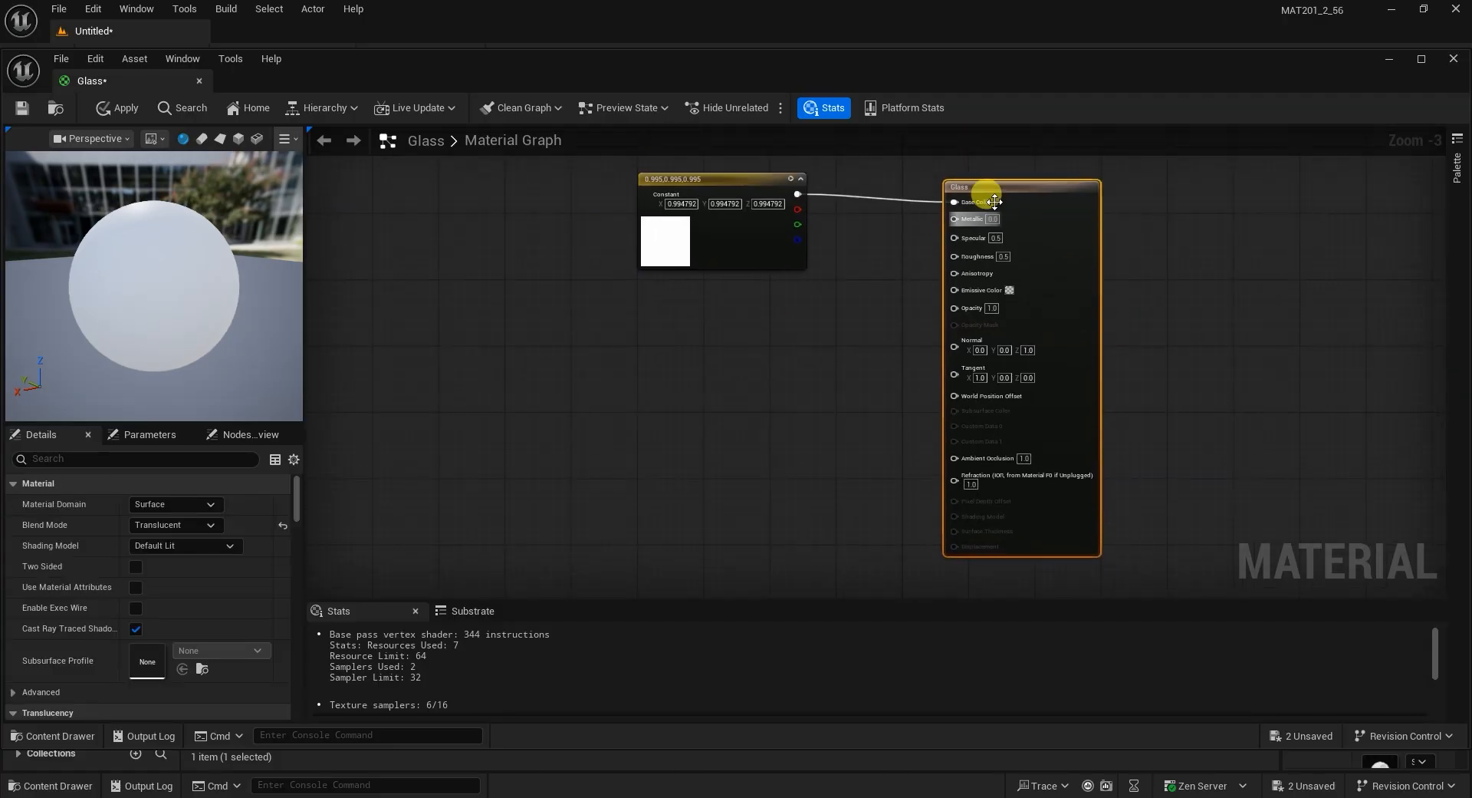
left_click_drag(993, 197, 1000, 247)
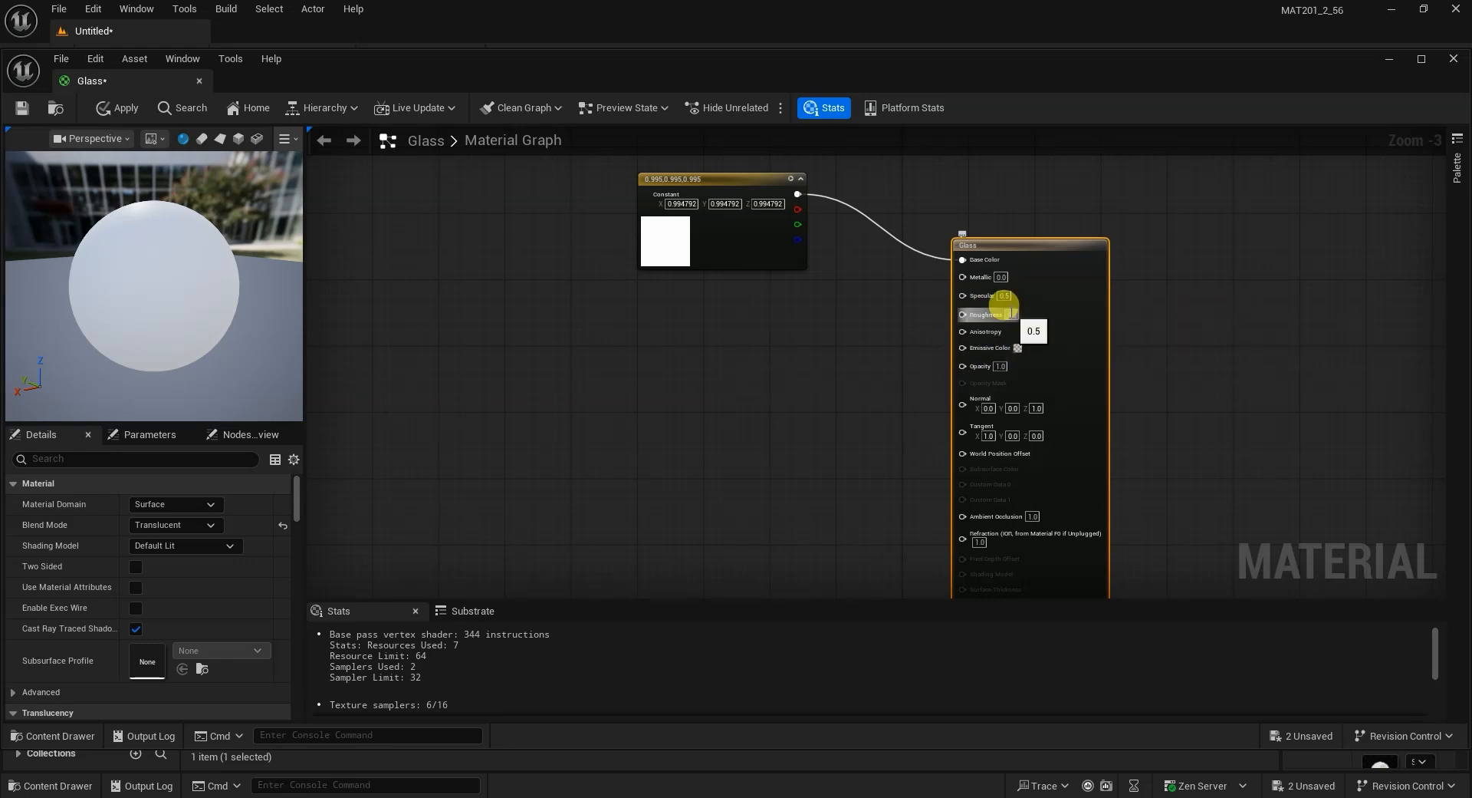
Promote the Metallic input to a parameter, place its node below the colour constant and set its default value to 0.5.
right_click(980, 279)
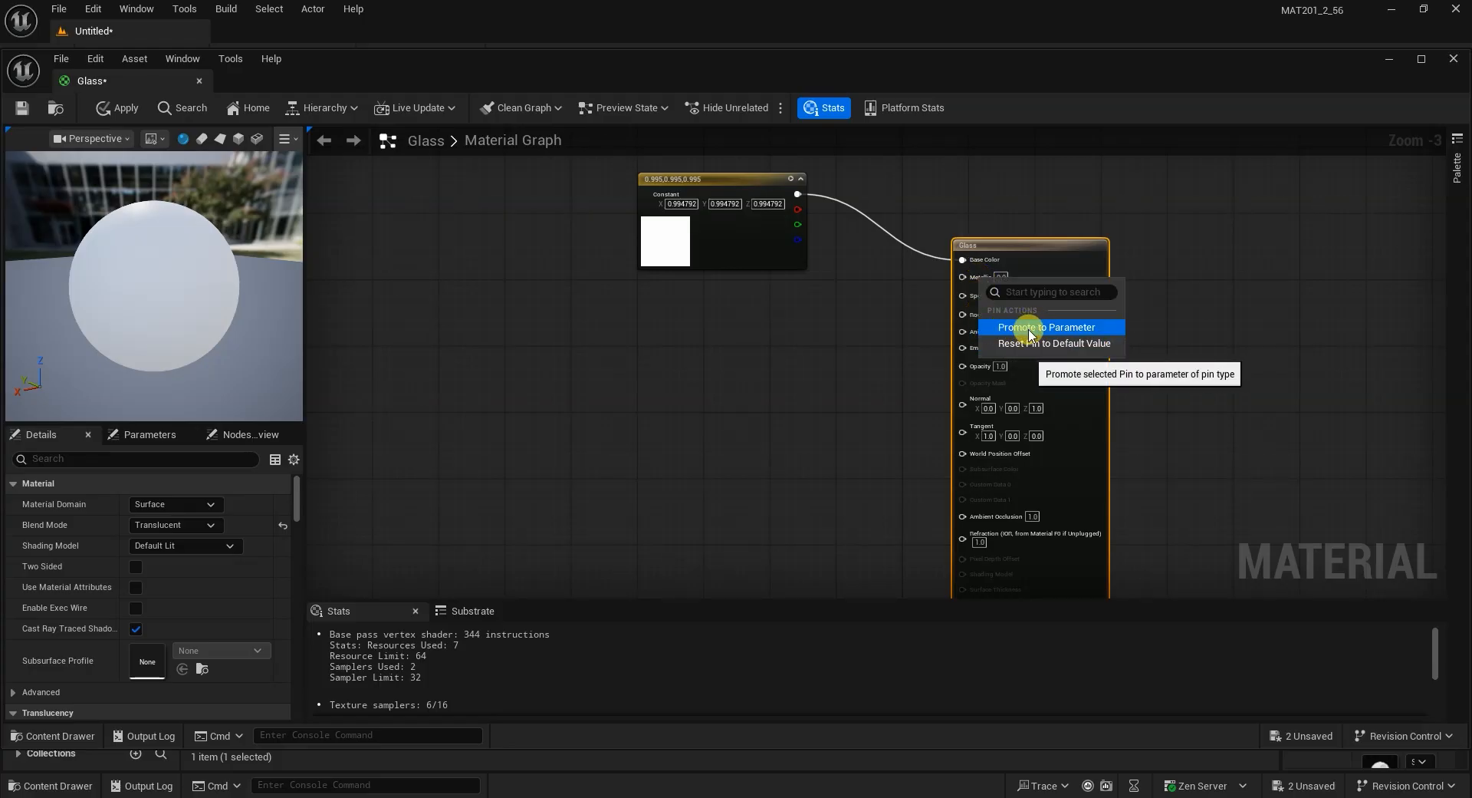
left_click(1072, 335)
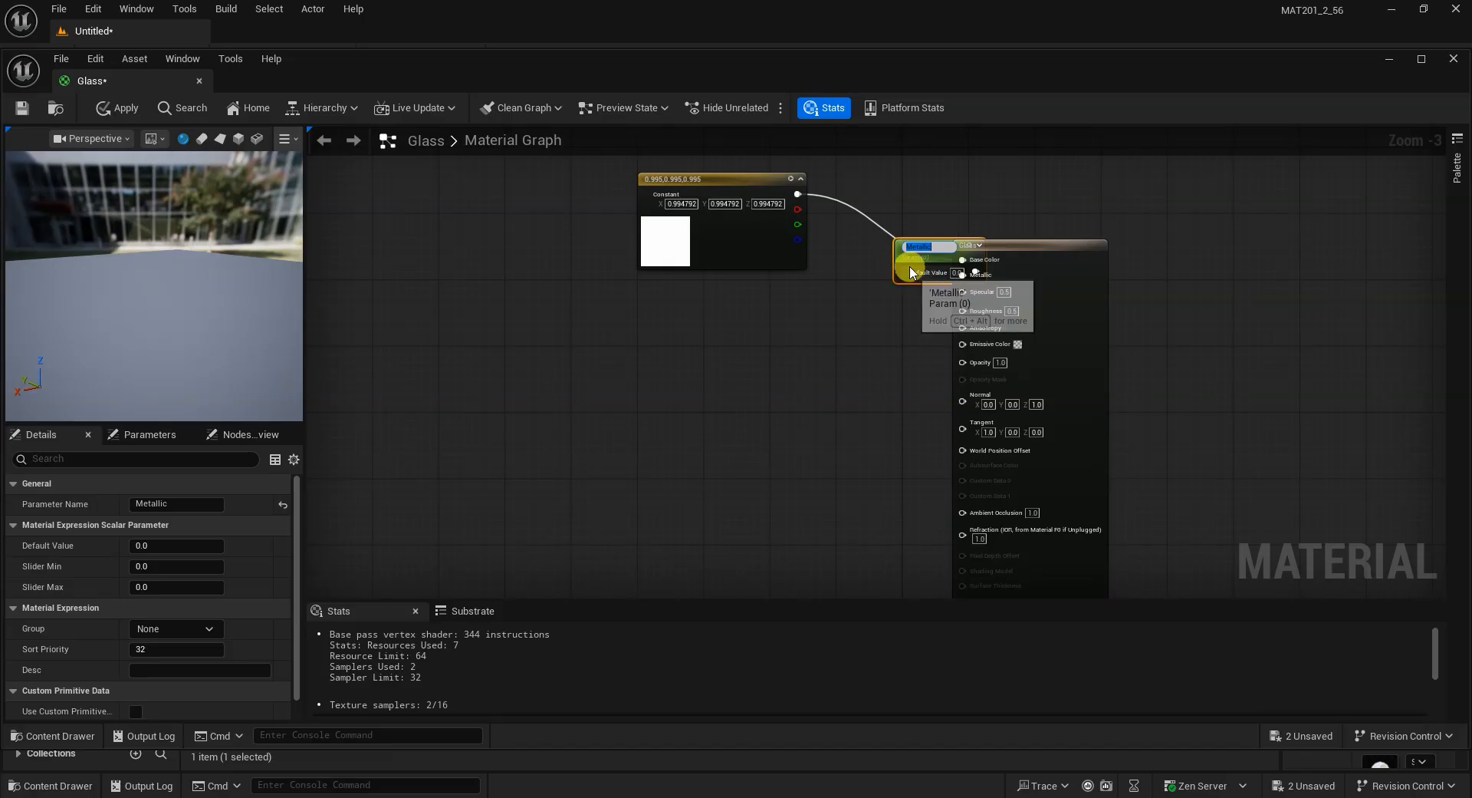
left_click_drag(902, 258, 717, 306)
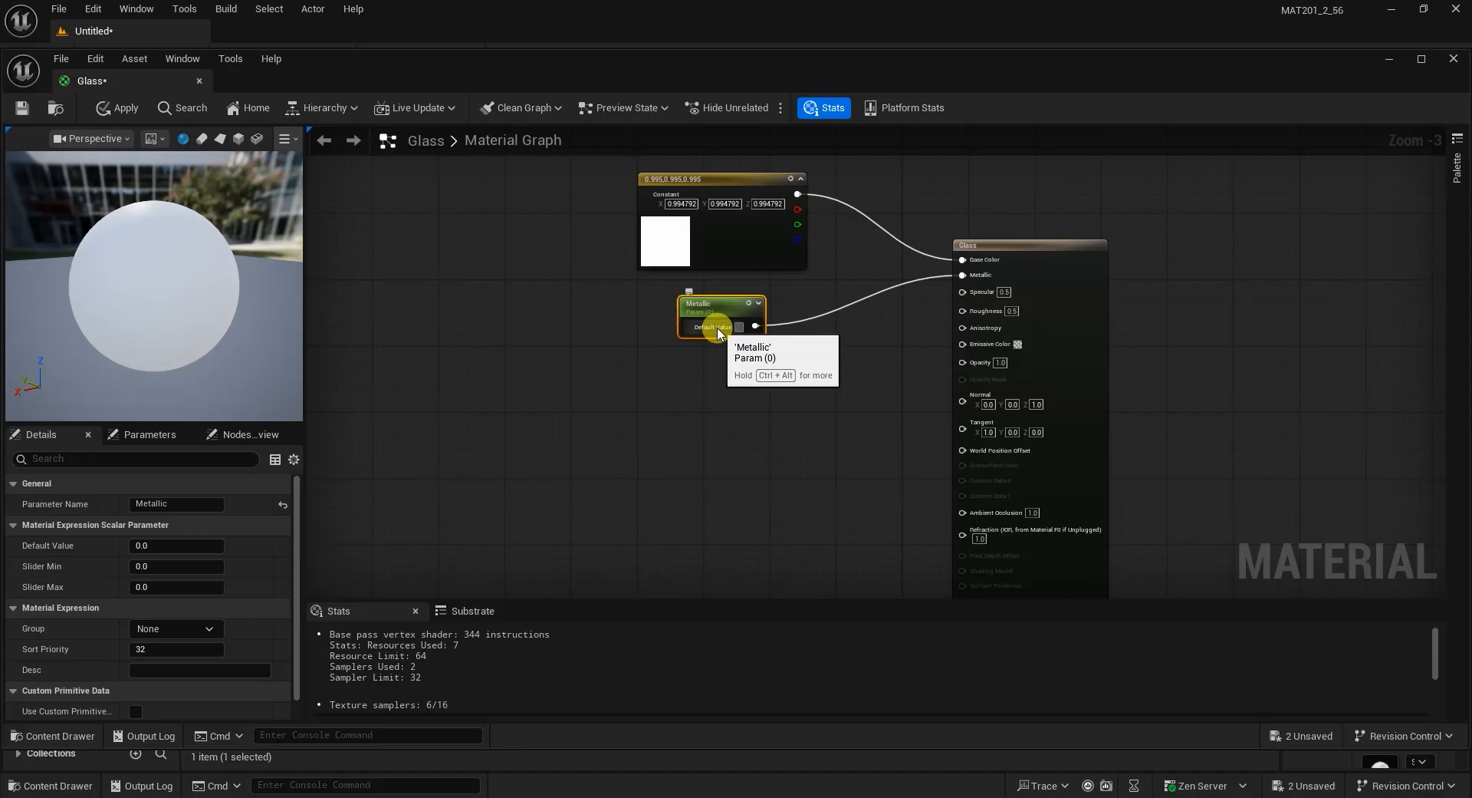
type("0.5")
key("Return")
left_click_drag(122, 269, 245, 271)
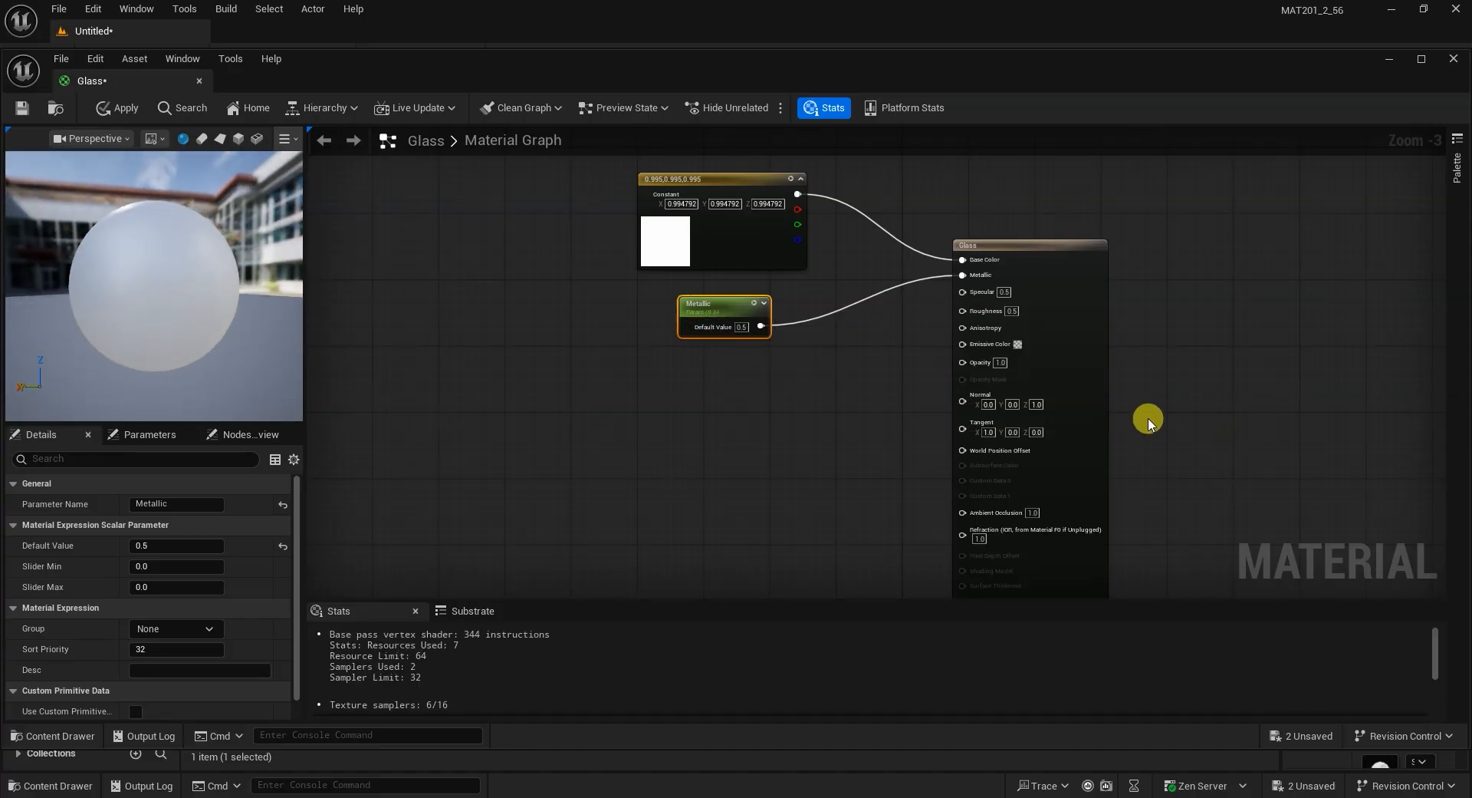
Promote the Specular input to a parameter and place its node below the Metallic parameter.
left_click_drag(1011, 260, 1019, 268)
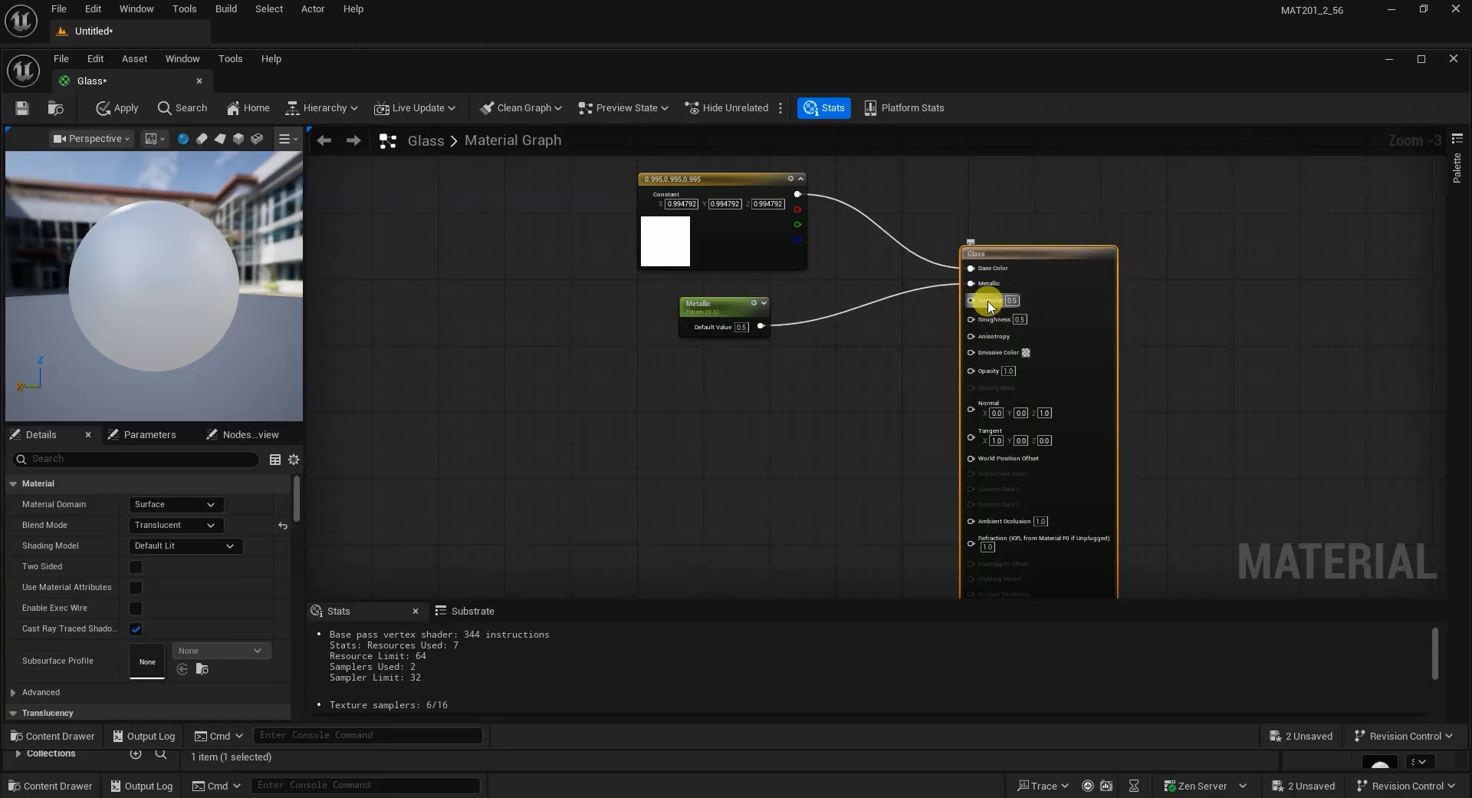
right_click(989, 303)
left_click(1047, 350)
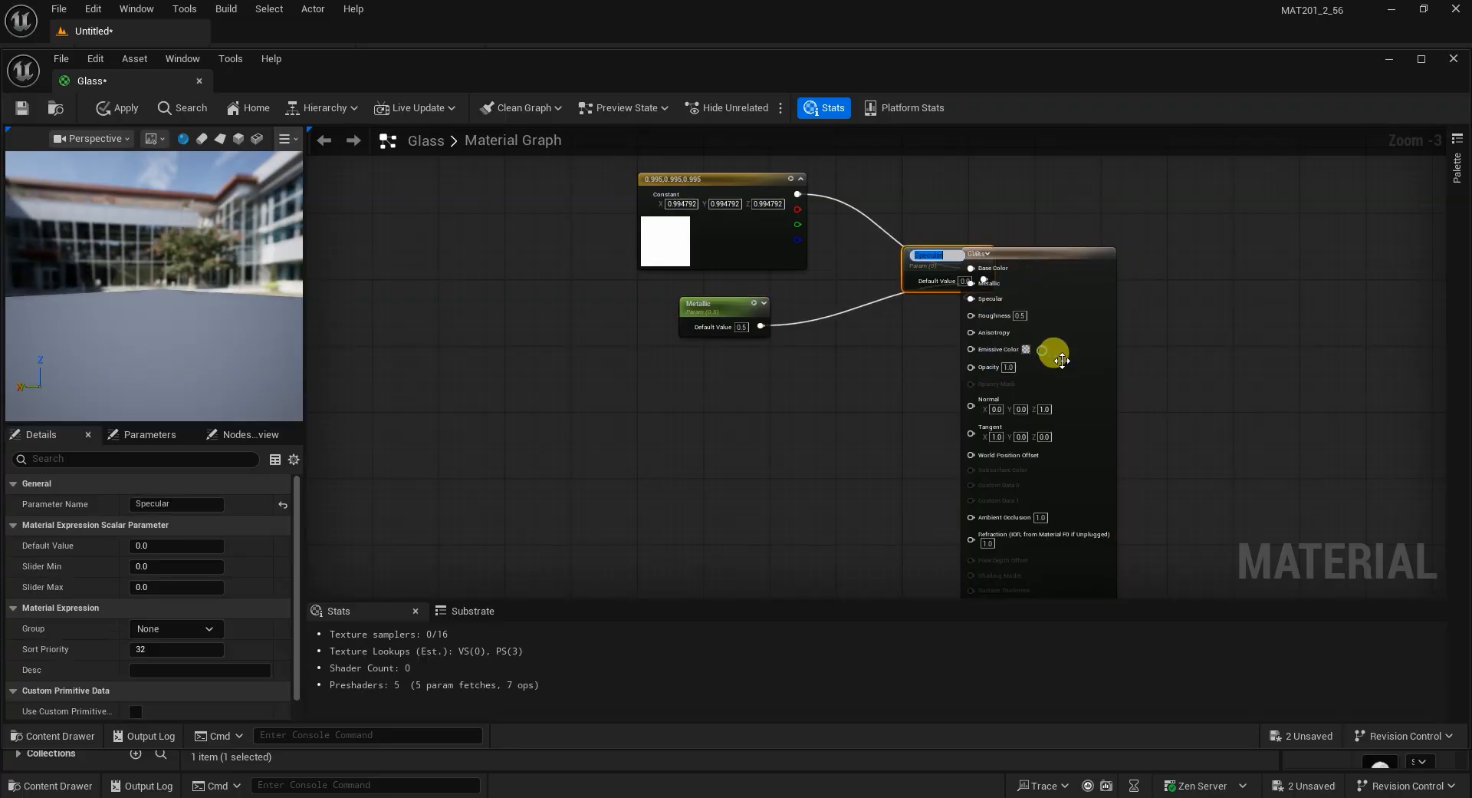
left_click_drag(895, 247, 723, 381)
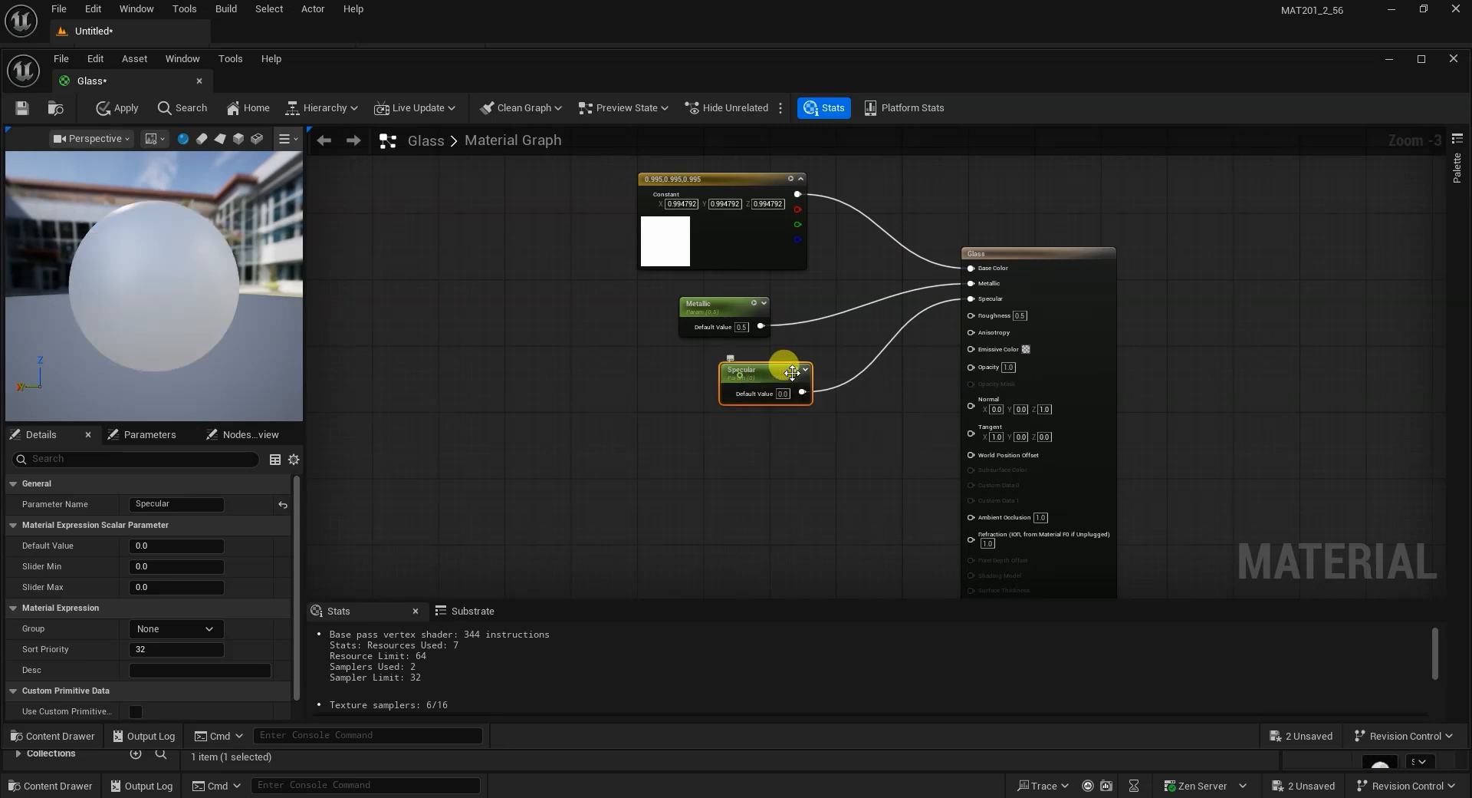
left_click(184, 502)
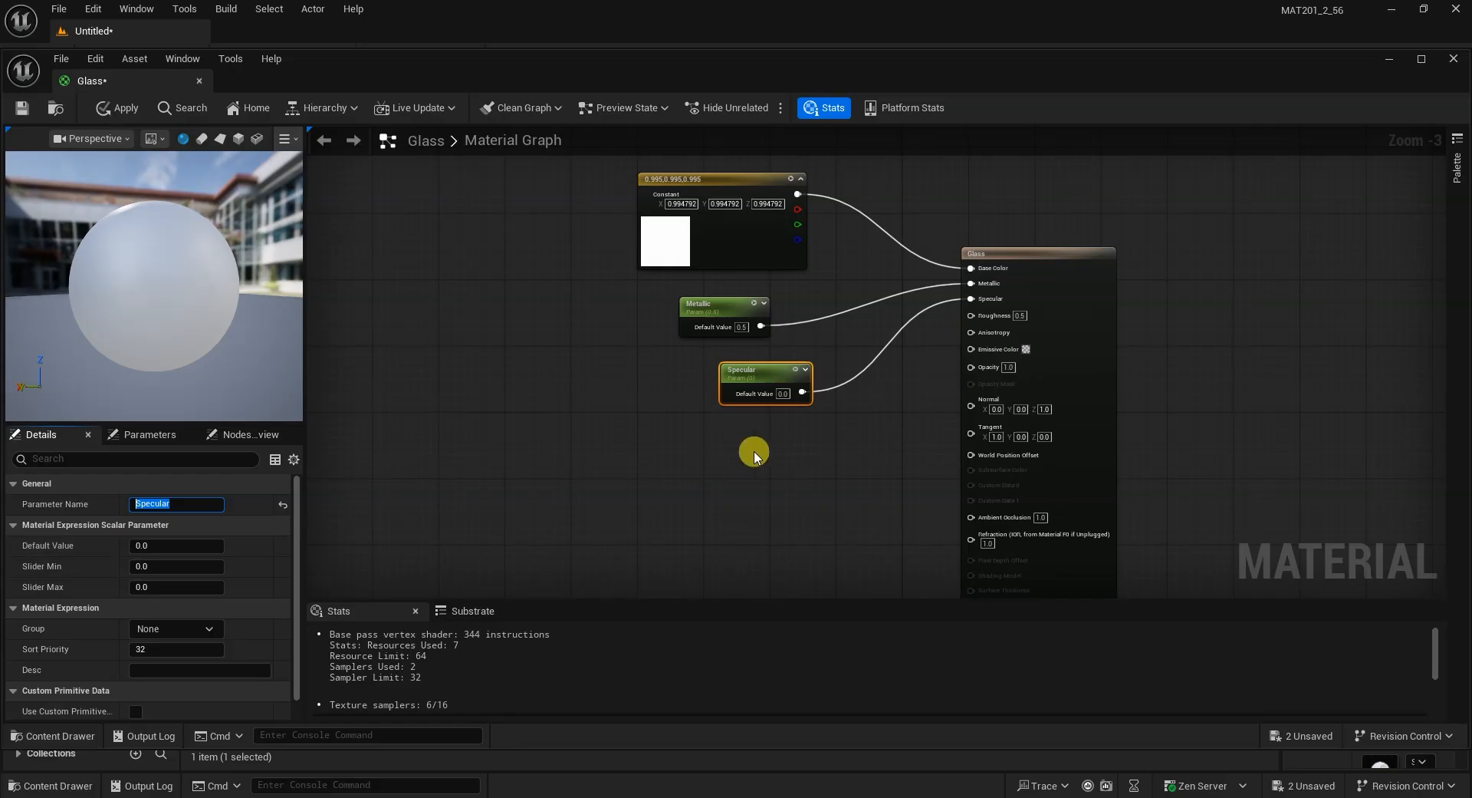
Set the Specular parameter's default value to 1 and line up the Metallic and Specular nodes in a column.
left_click(783, 394)
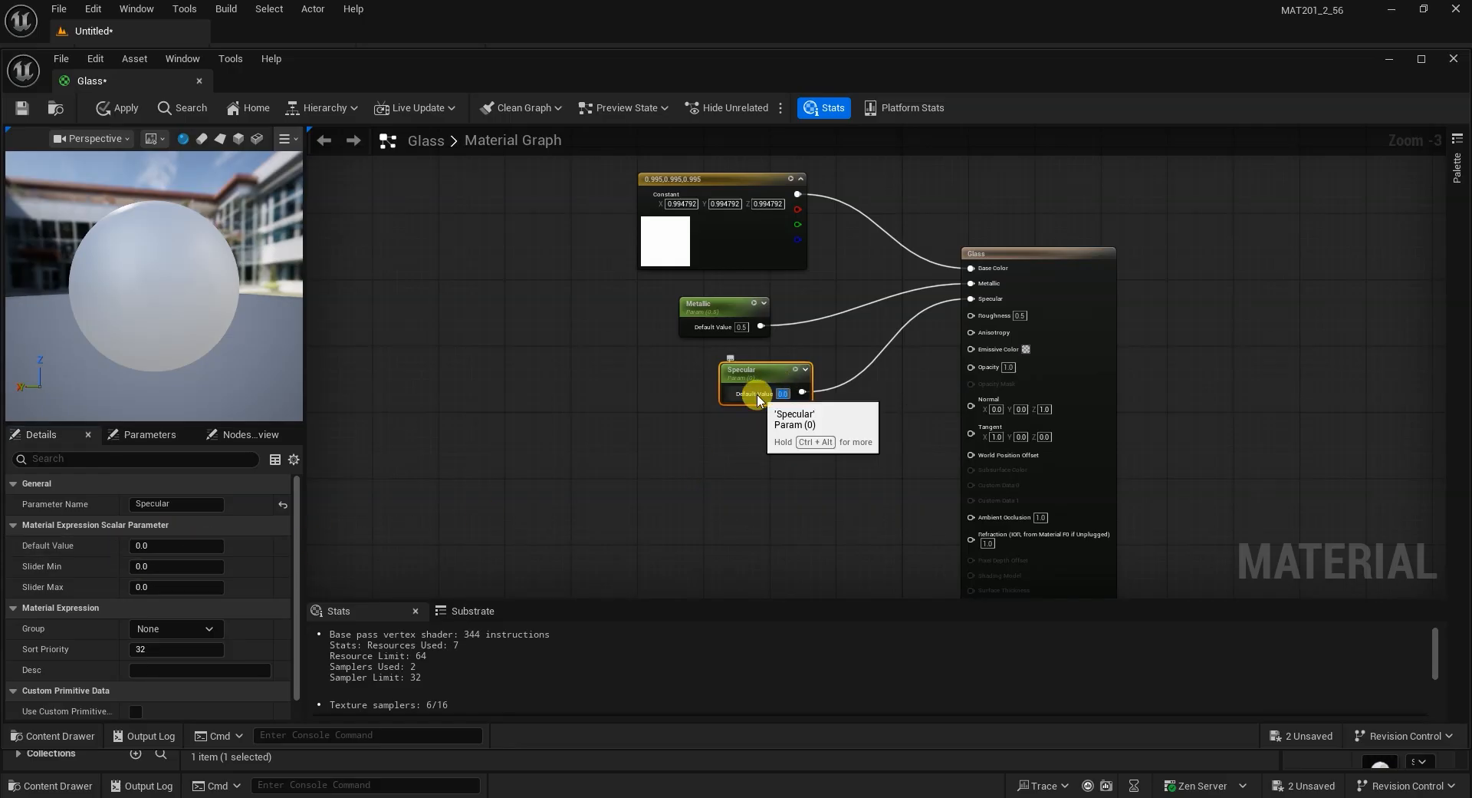
type("1")
key("Return")
left_click_drag(119, 293, 255, 319)
left_click_drag(752, 369, 718, 296)
left_click_drag(715, 352, 715, 343)
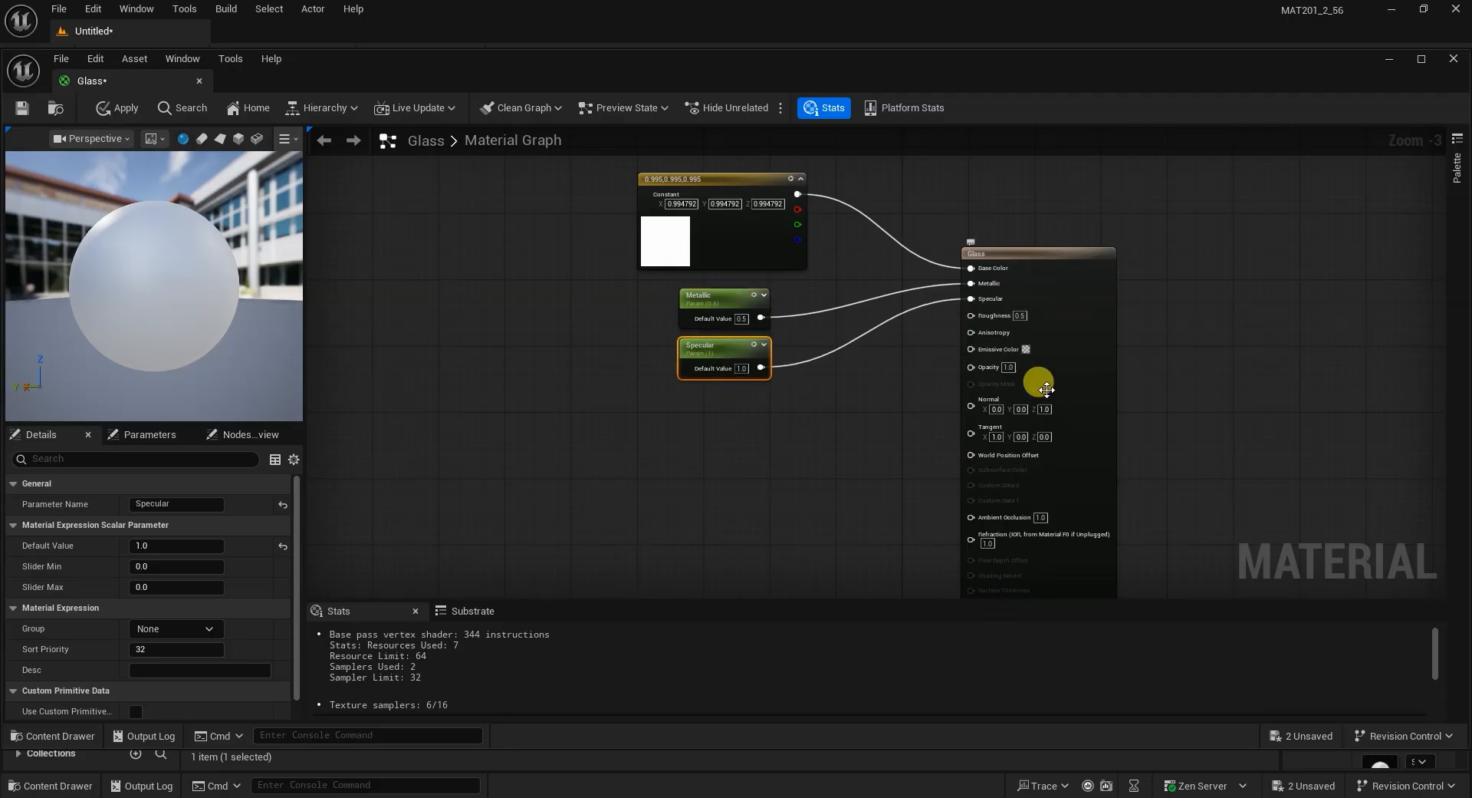
Promote the Roughness input to a parameter, place its node below Specular and inspect the preview sphere.
right_click(985, 317)
left_click(1050, 366)
left_click_drag(901, 259, 709, 417)
left_click_drag(177, 330, 403, 372)
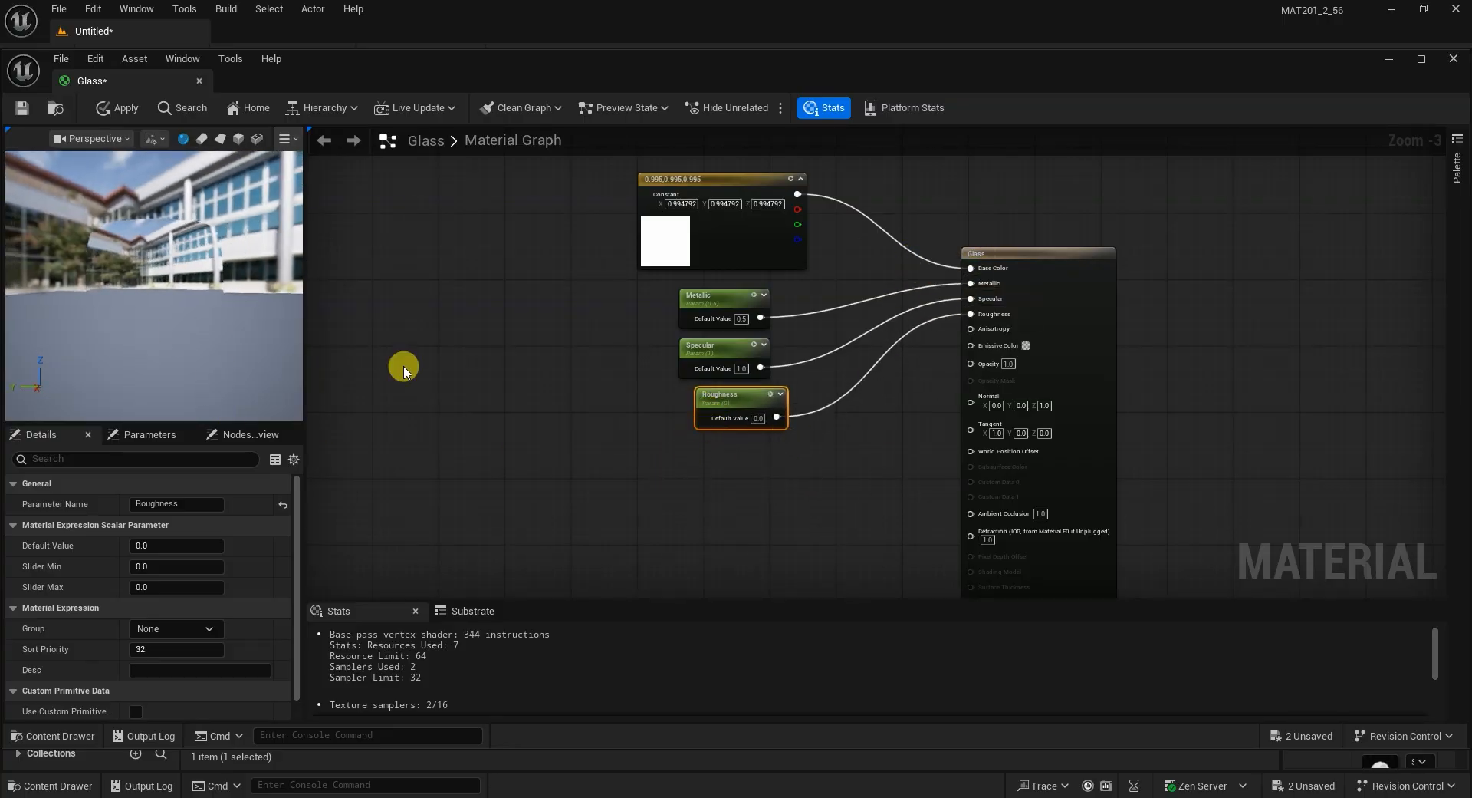
left_click_drag(131, 293, 186, 311)
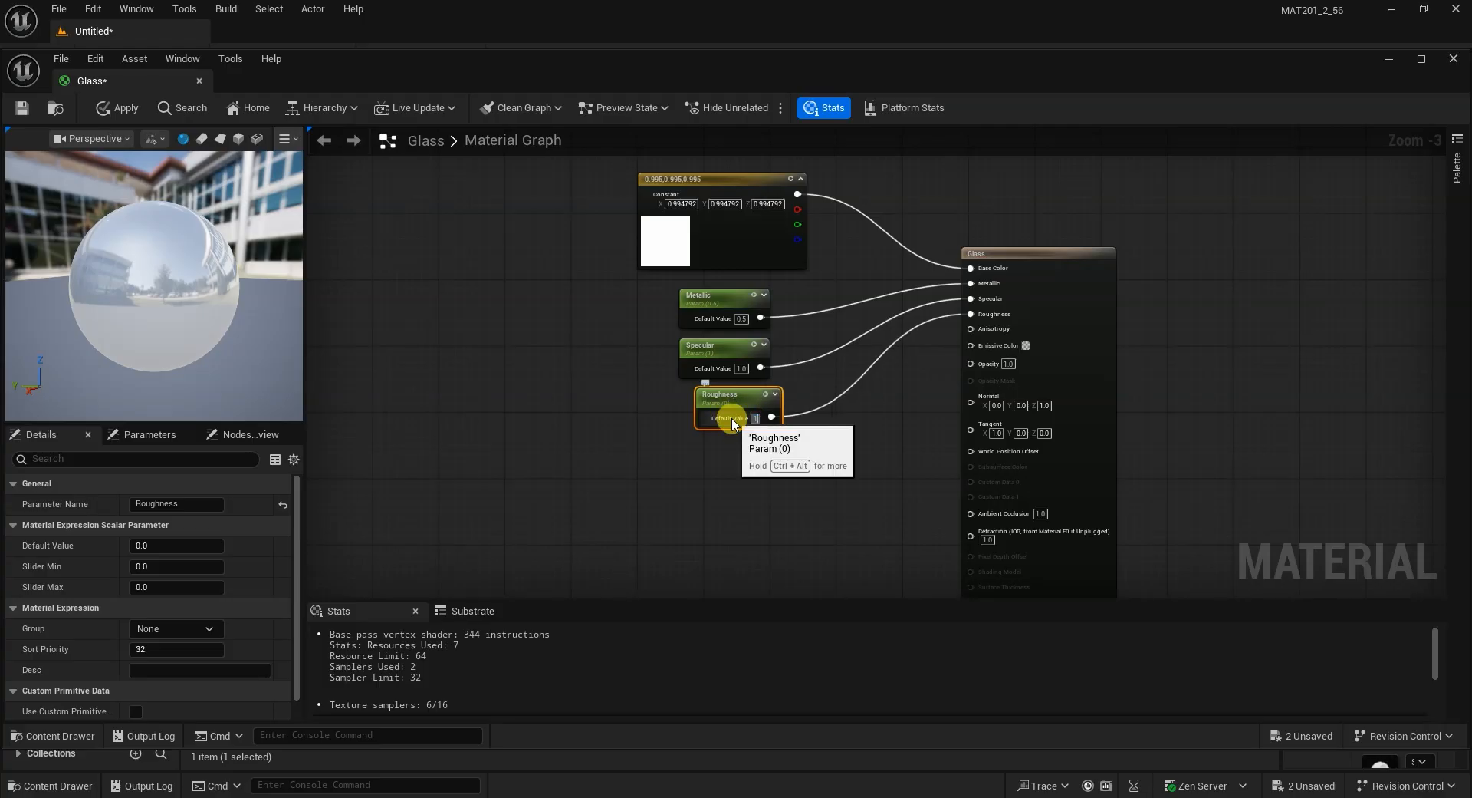
Try a Roughness default value of 1 on the preview sphere and restore it to 0.
key("Return")
left_click_drag(141, 291, 205, 269)
left_click_drag(728, 400, 720, 401)
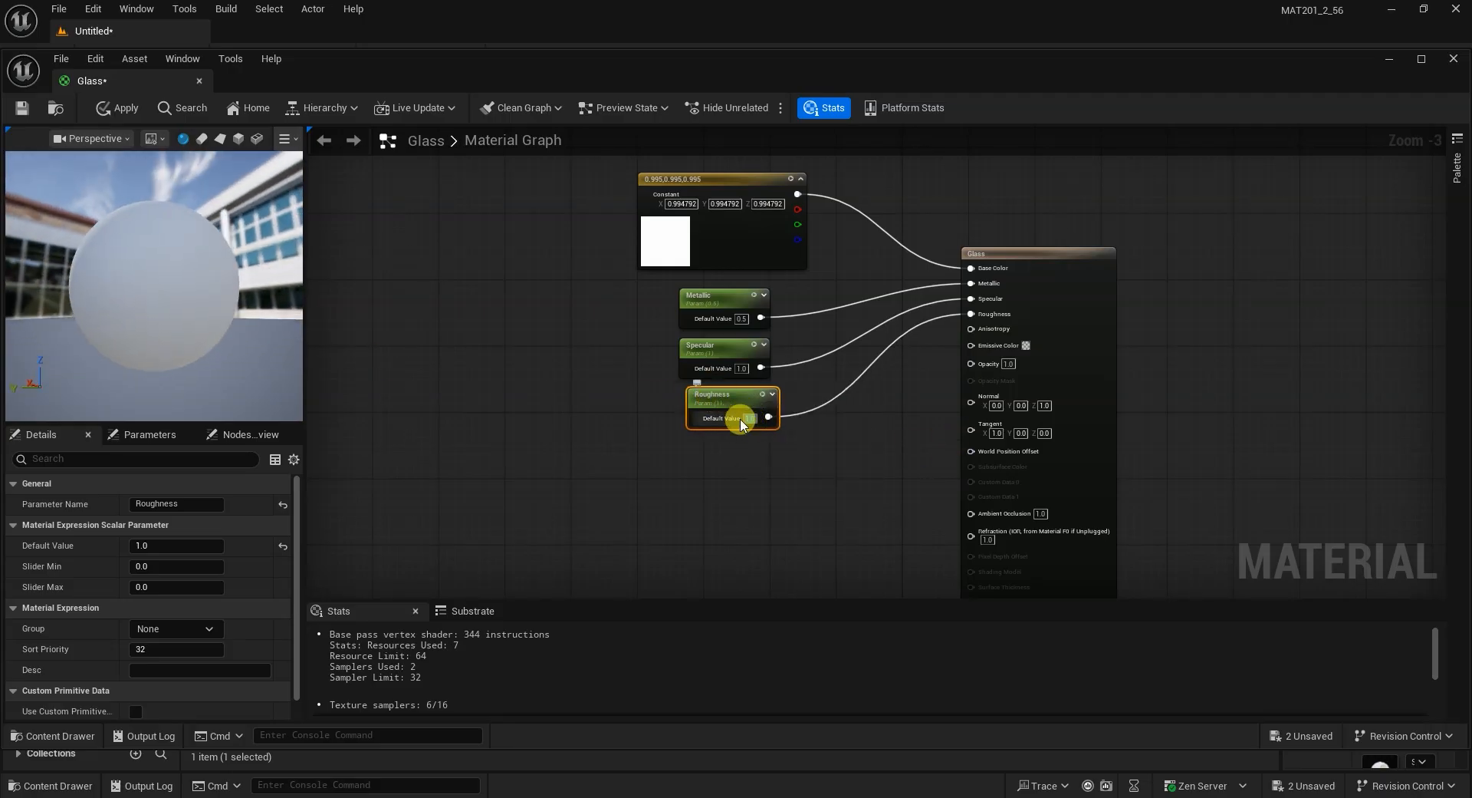
key("Return")
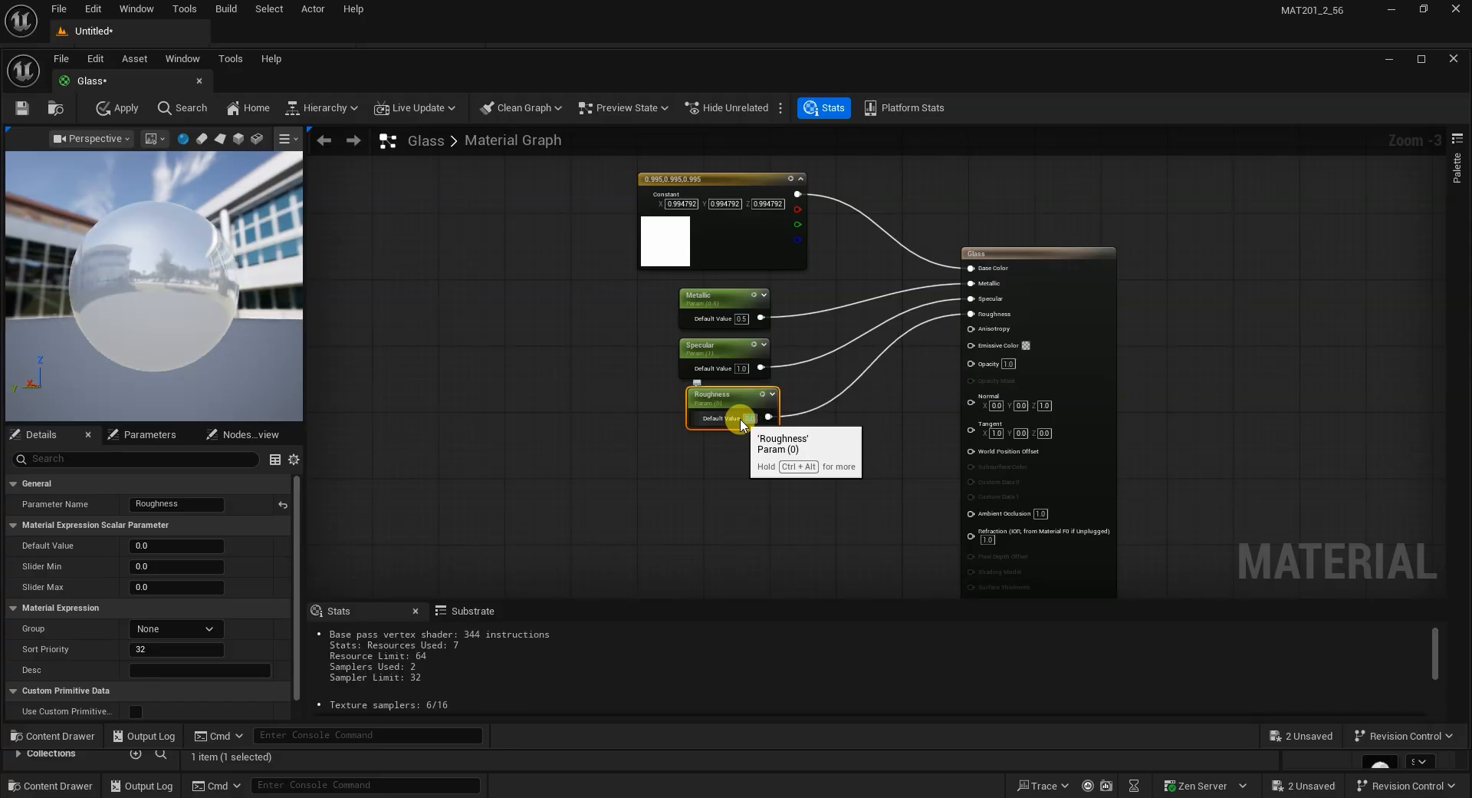
Move the Metallic parameter node slightly up and inspect the glass preview from another angle.
left_click_drag(730, 308, 732, 299)
left_click_drag(113, 341, 136, 328)
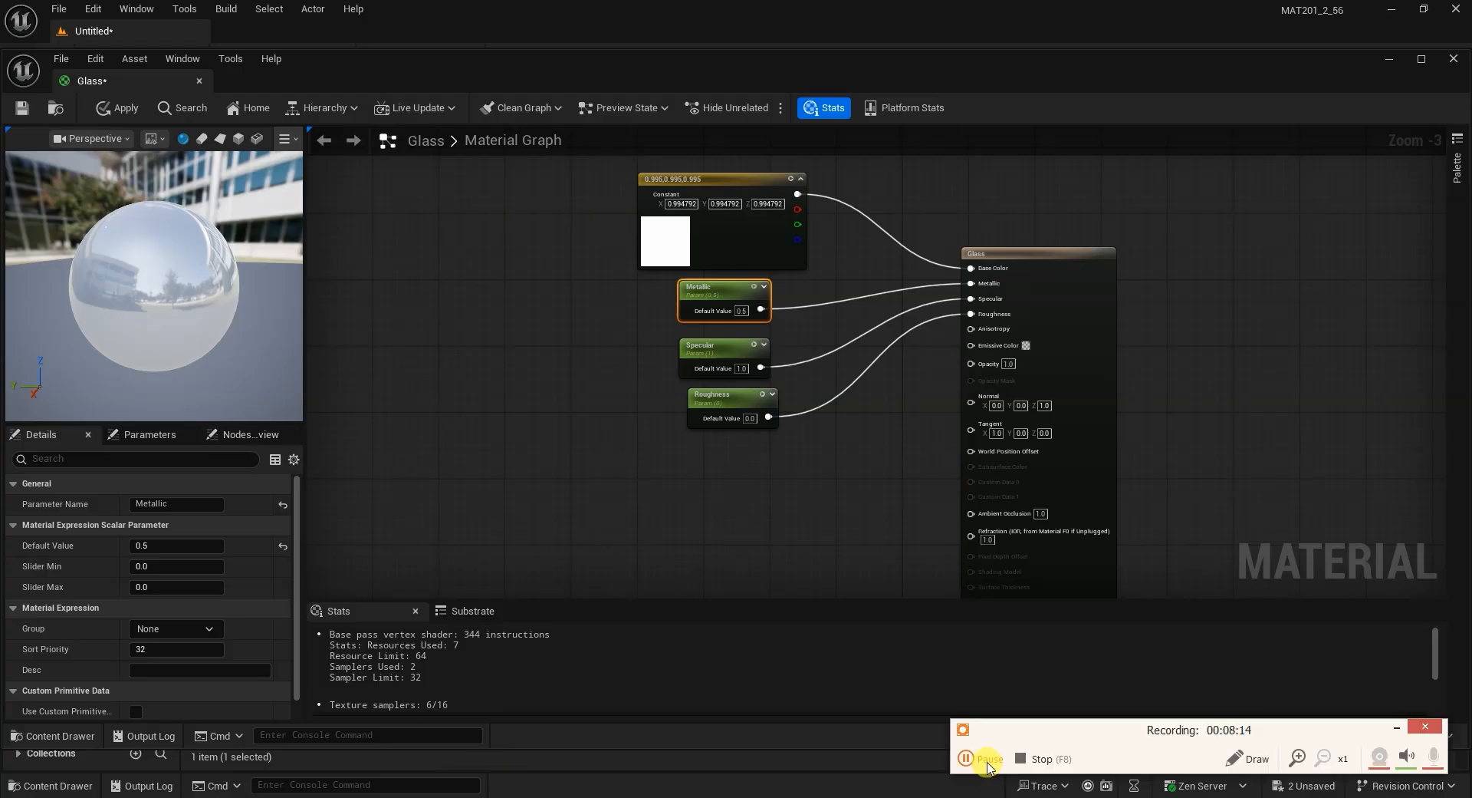
left_click(1394, 731)
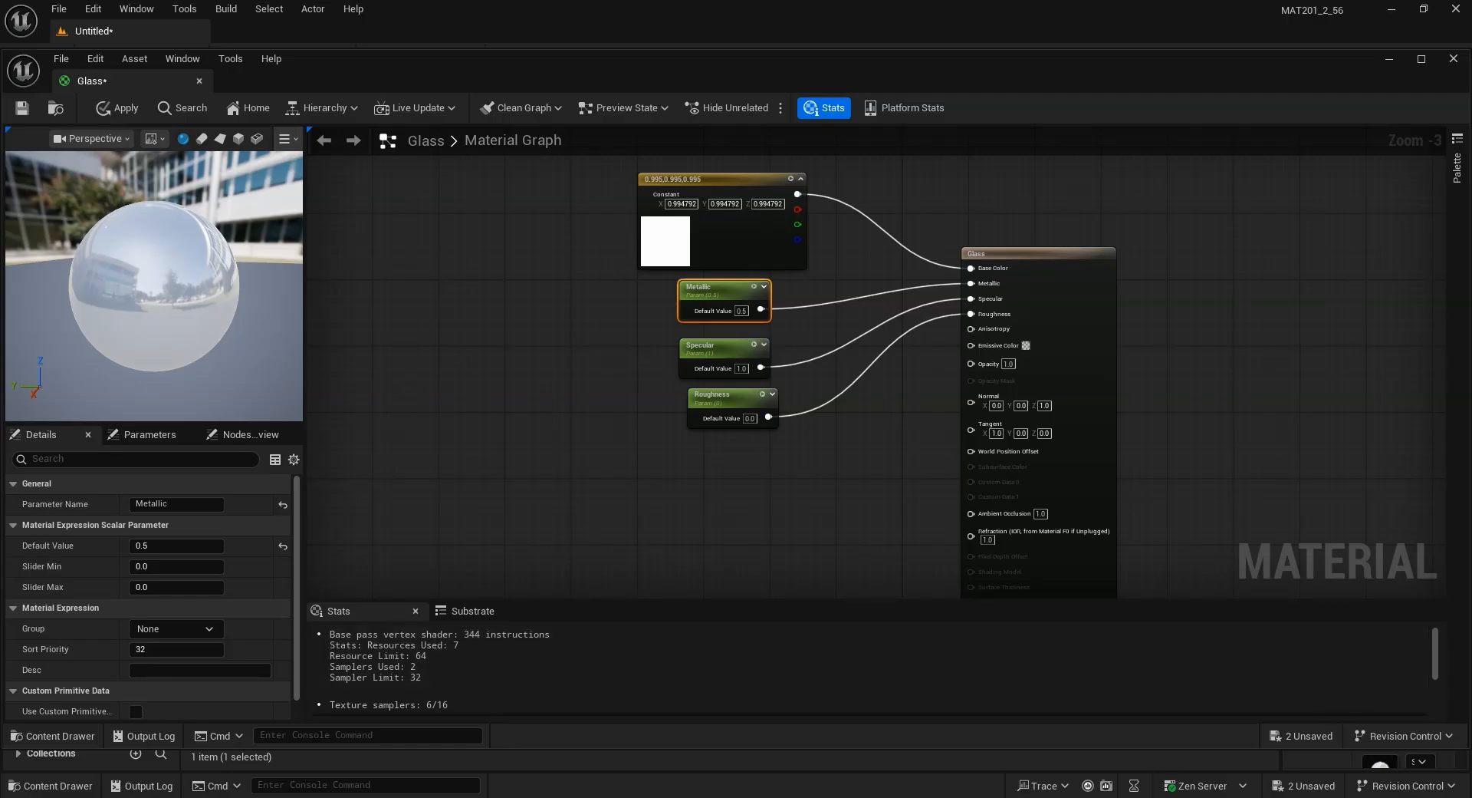
Promote the material's Opacity input to a parameter and place its node below Roughness.
right_click(985, 363)
left_click(1054, 411)
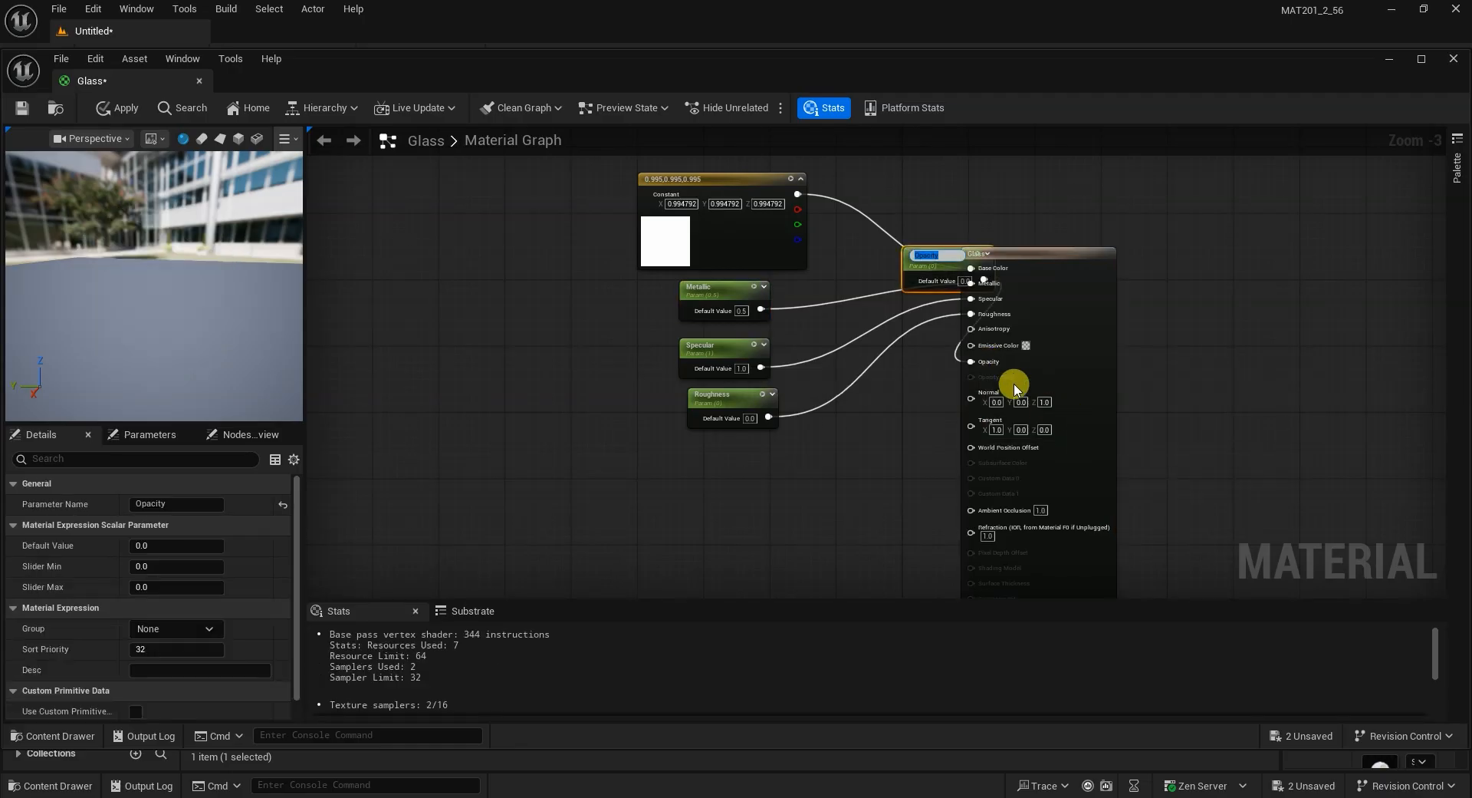
left_click_drag(909, 267, 679, 473)
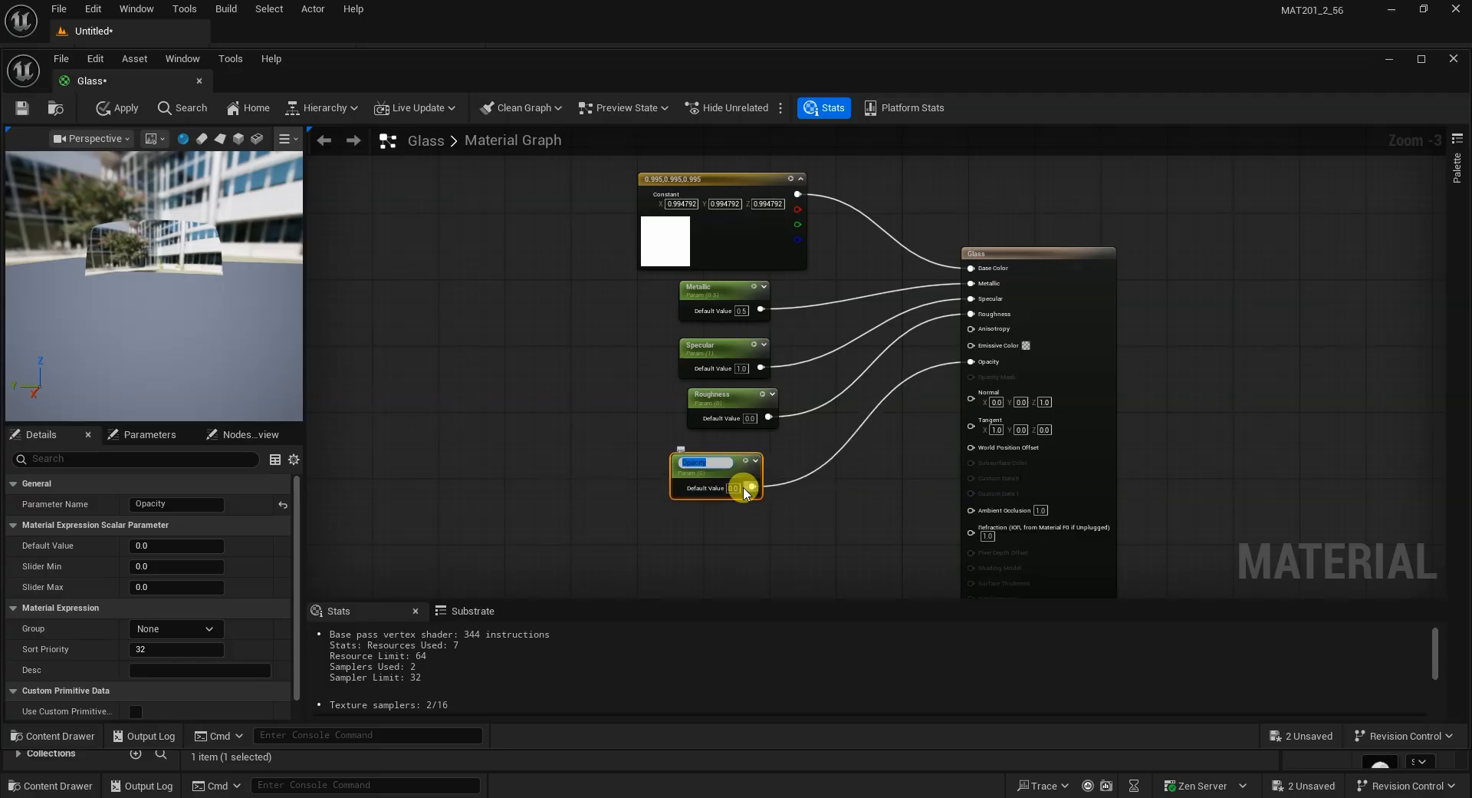
Set the Opacity parameter's default value to 0.5 and inspect the preview sphere from another angle.
left_click(734, 488)
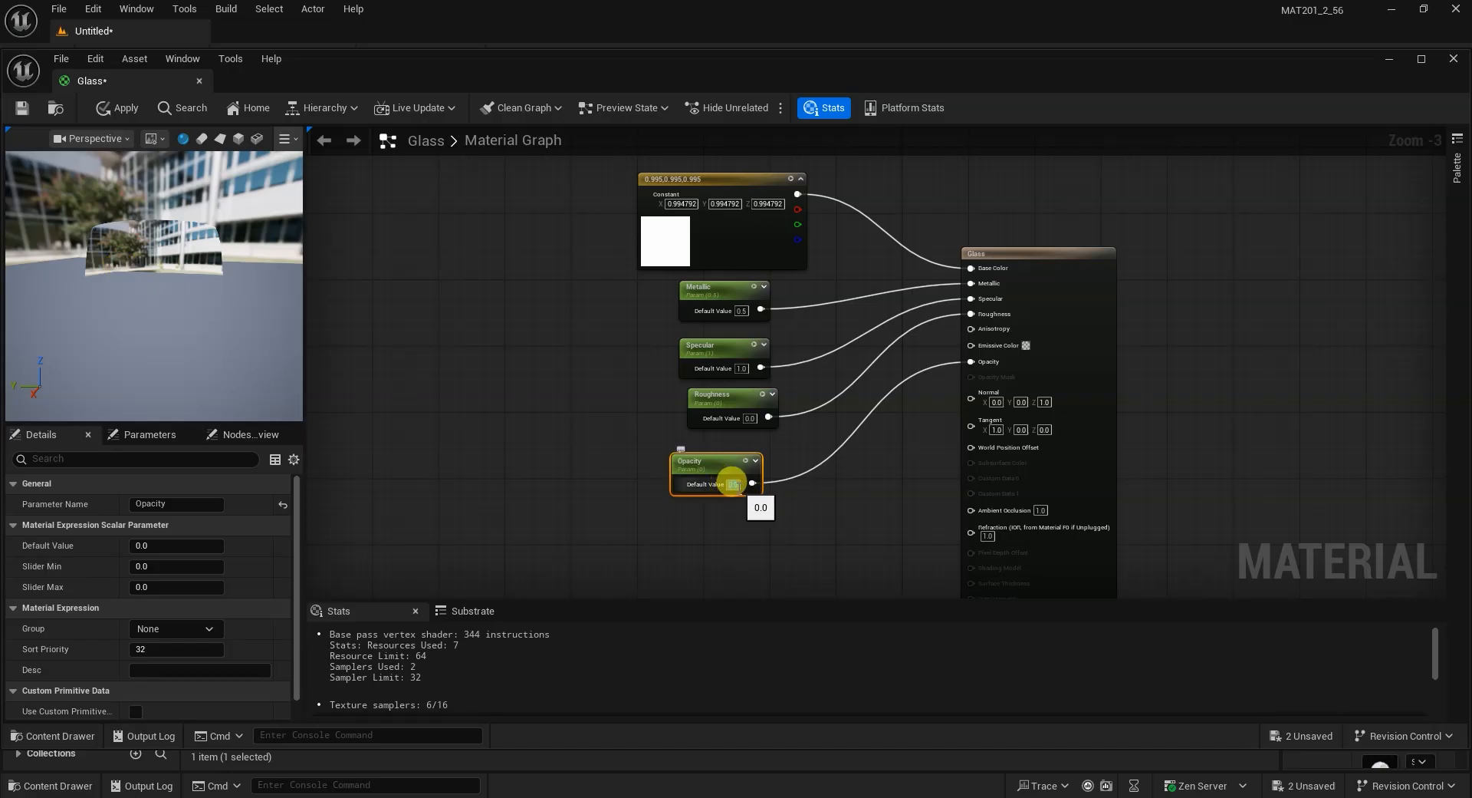
mouse_move(176, 306)
left_mouse_down()
mouse_move(223, 287)
mouse_move(176, 280)
left_mouse_up()
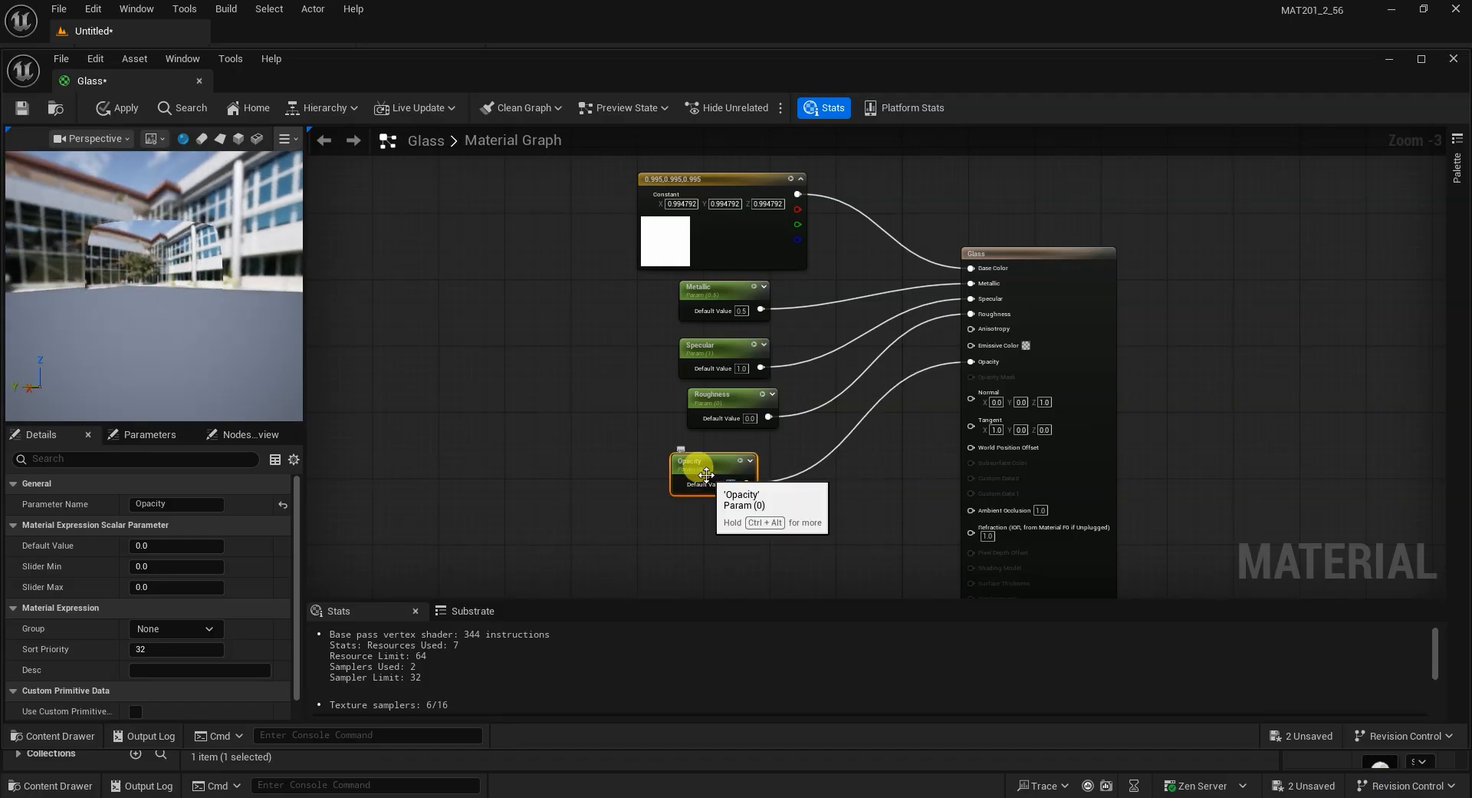
key("Return")
left_click_drag(178, 310, 298, 389)
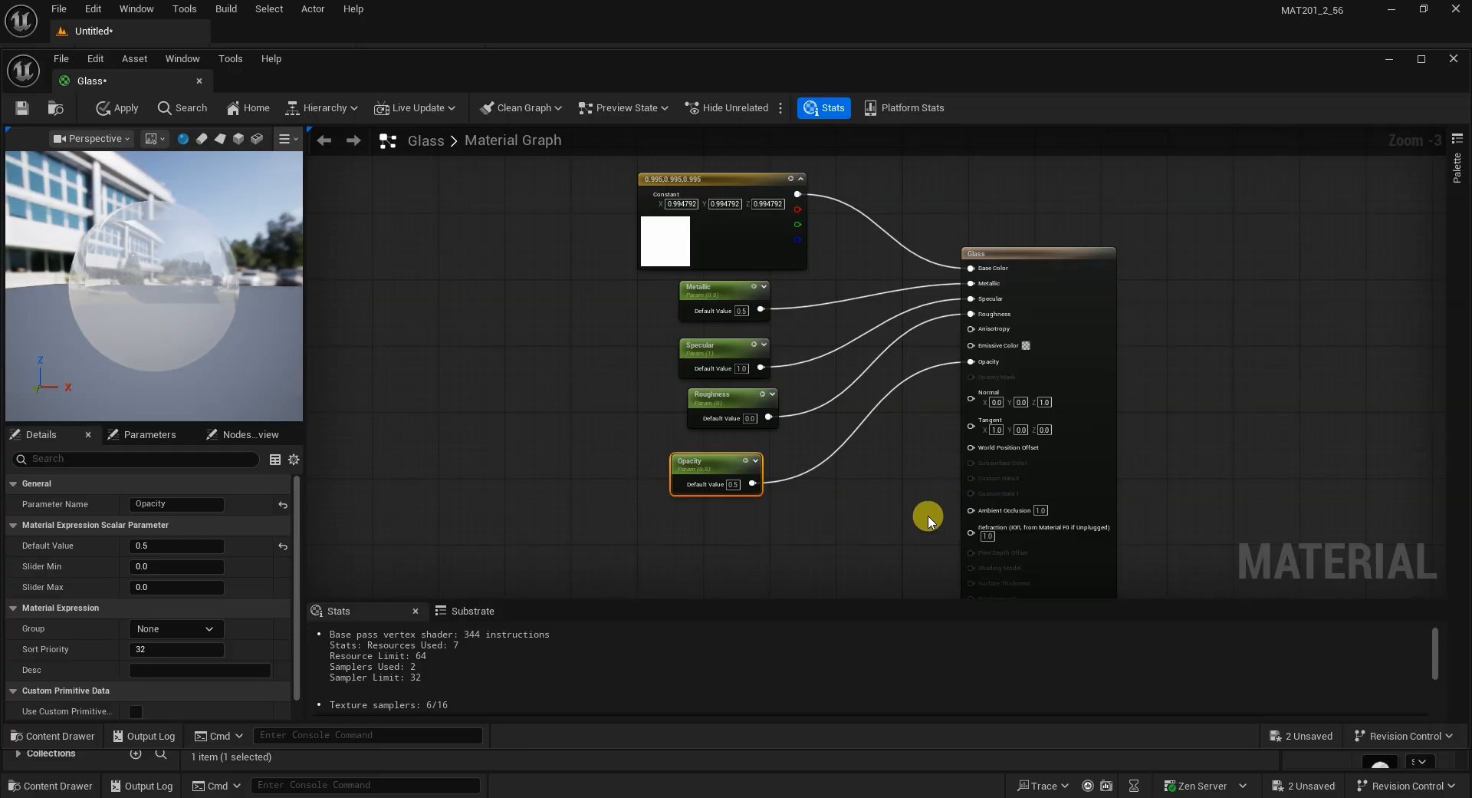
Move the Glass result node away from its inputs and line up the color constant and the four parameter nodes in an evenly spaced column.
left_click_drag(709, 464, 718, 456)
left_click_drag(1064, 253, 1112, 288)
right_click_drag(944, 203, 1020, 242)
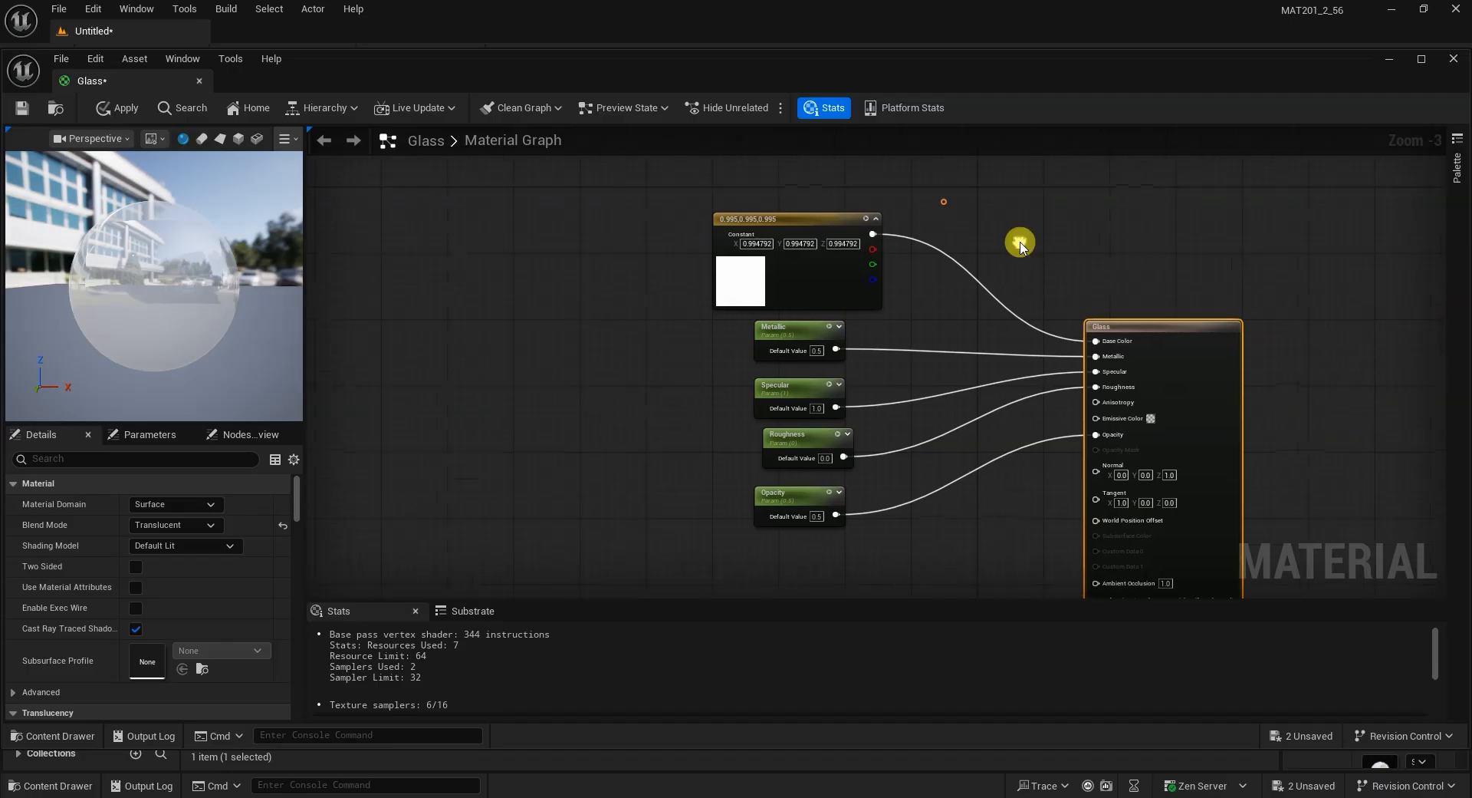
left_click_drag(790, 220, 821, 204)
right_click_drag(921, 325, 899, 281)
left_click_drag(779, 286, 783, 264)
left_click_drag(787, 349, 796, 332)
right_click_drag(901, 319, 882, 272)
left_click_drag(770, 348, 767, 340)
left_click_drag(765, 404, 770, 409)
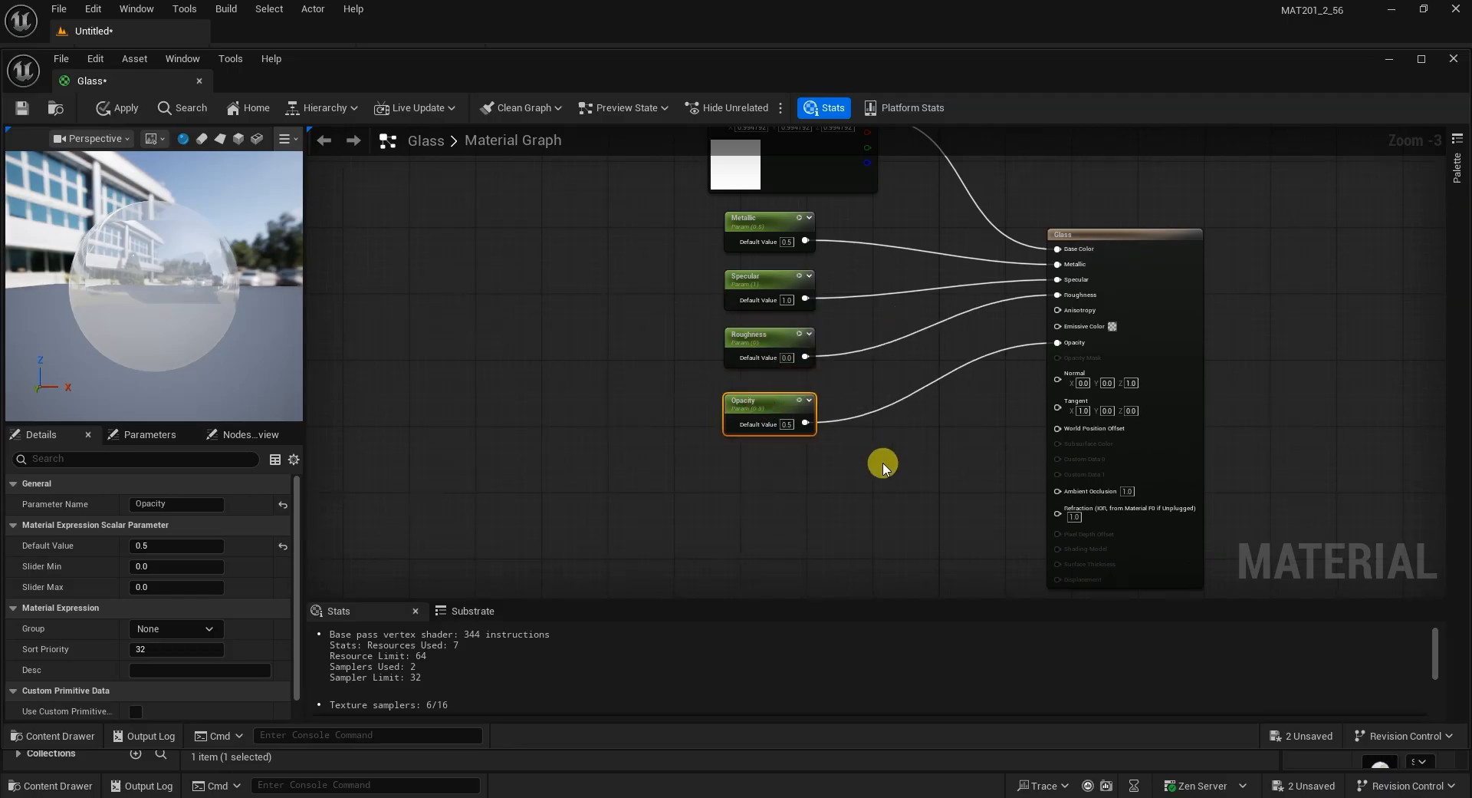
Add a Fresnel utility node to the material graph and place it below the Opacity parameter.
right_click_drag(883, 464, 772, 479)
right_click_drag(792, 507, 1005, 364)
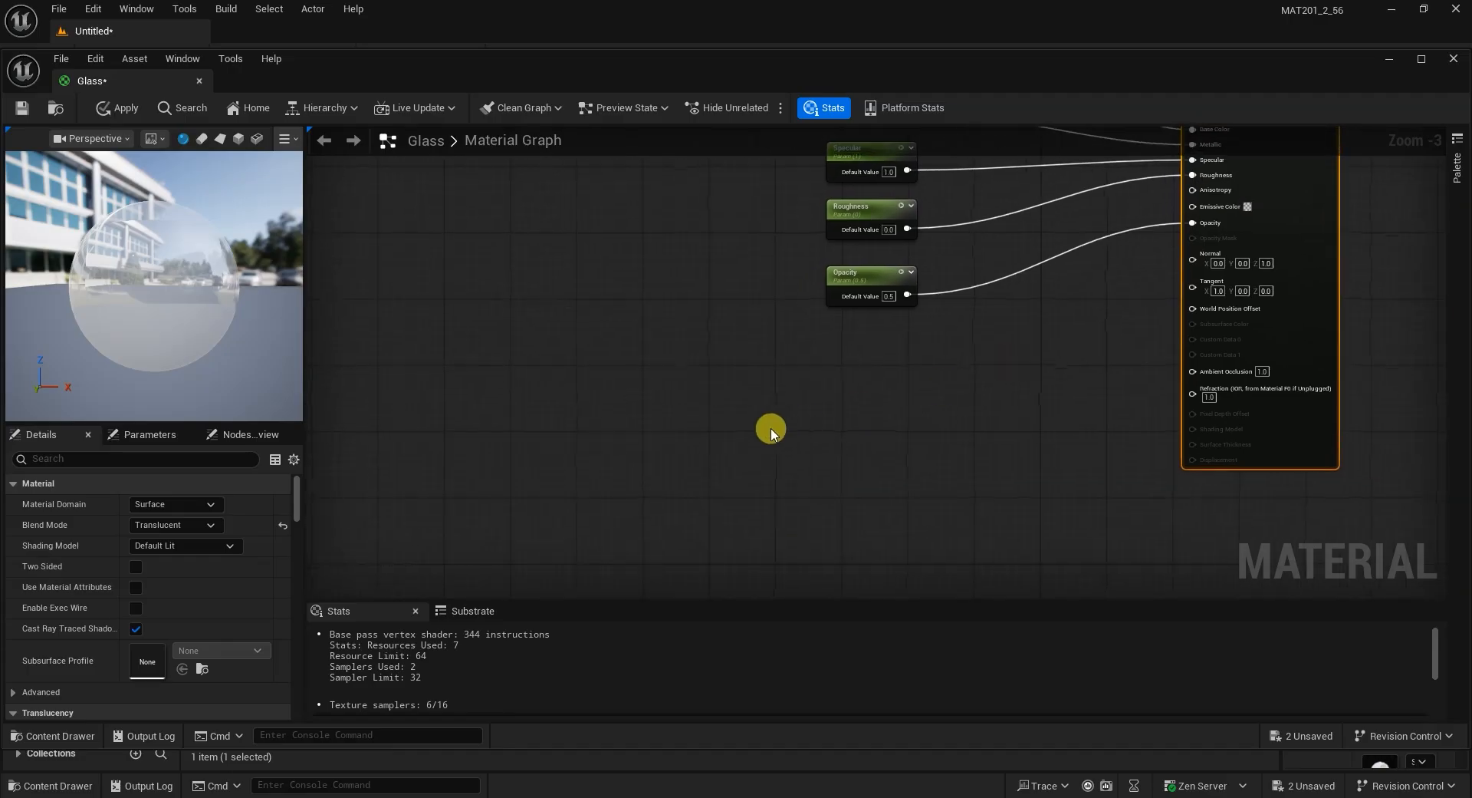
right_click(698, 433)
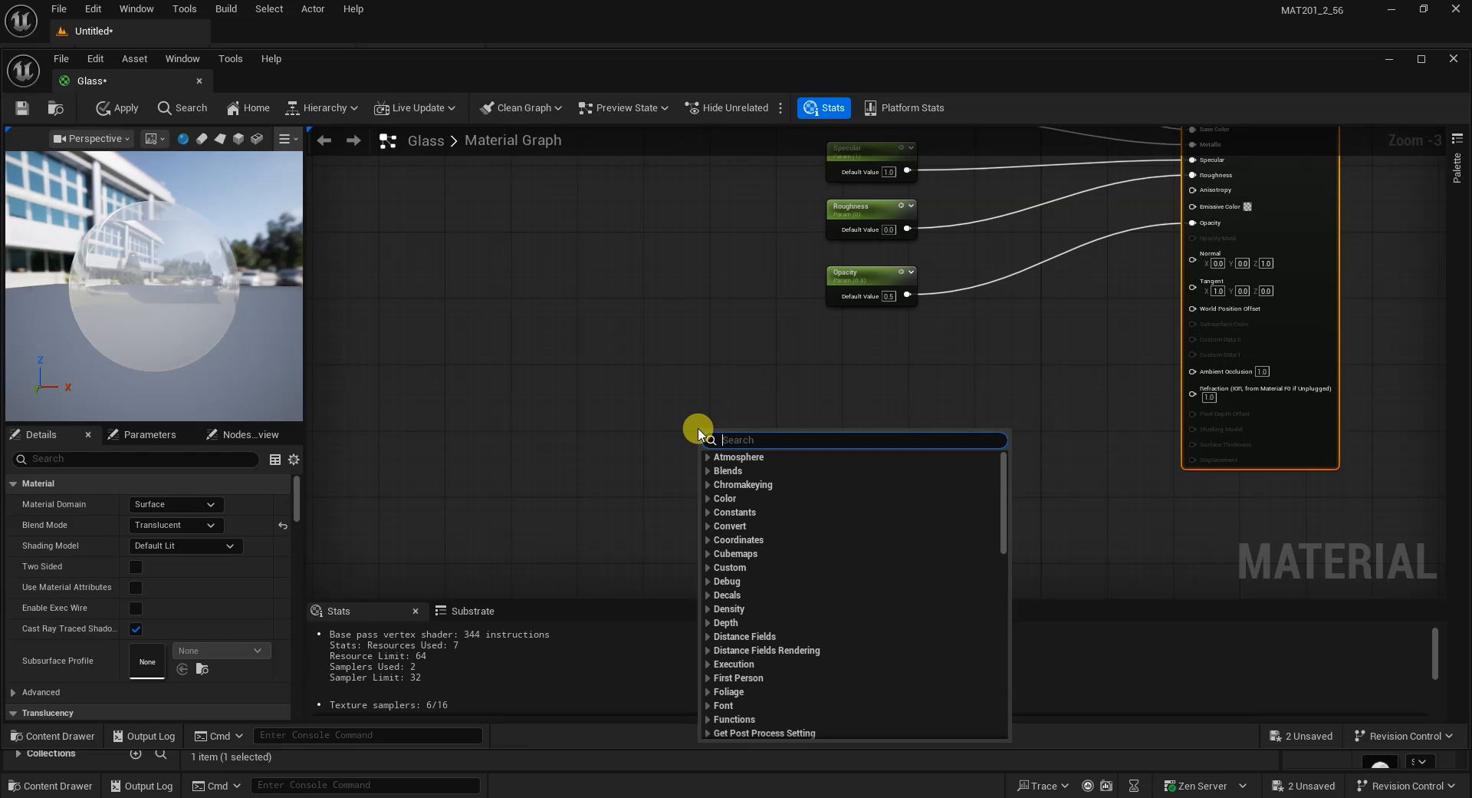
type("fres")
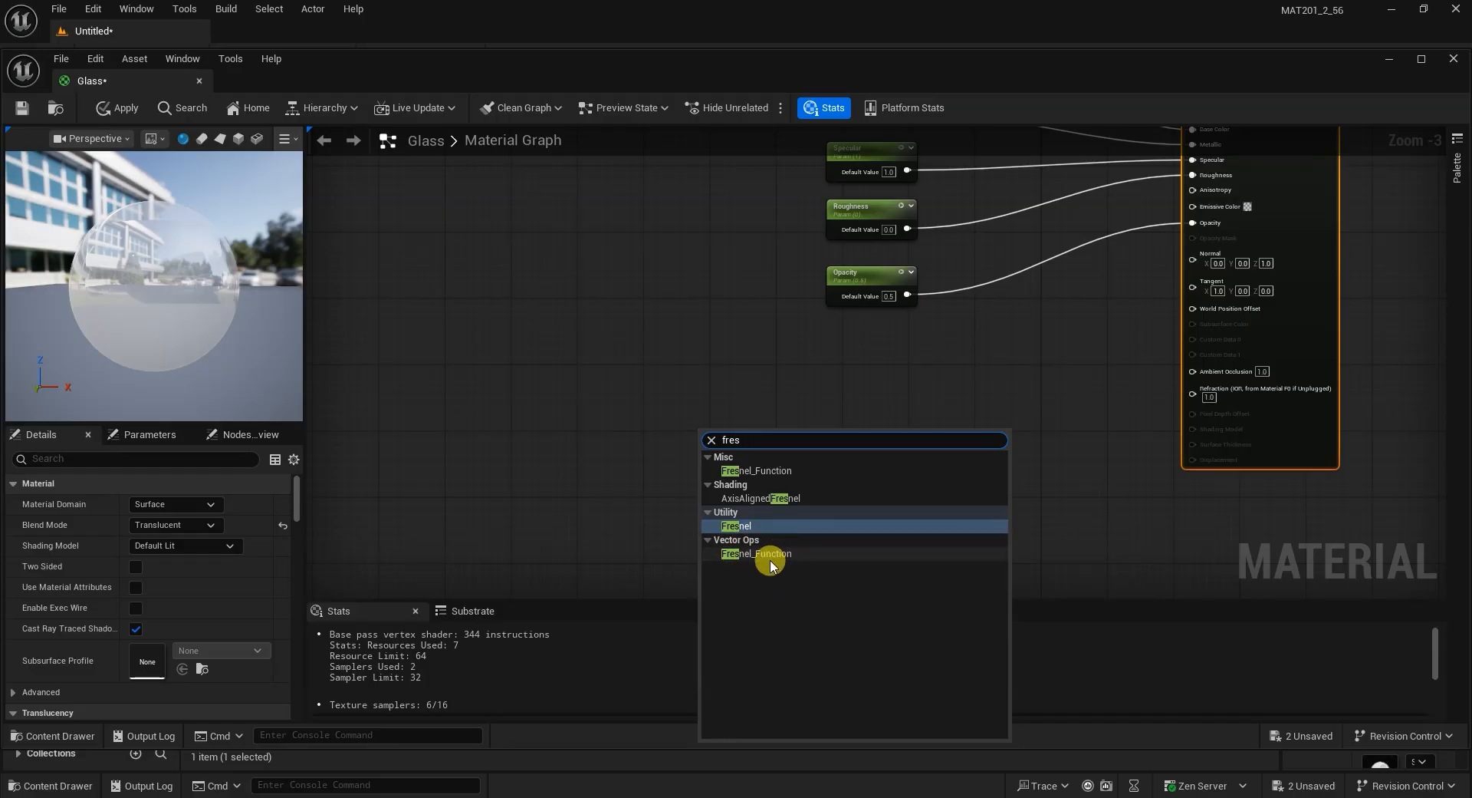
left_click(735, 526)
left_click_drag(741, 429, 856, 412)
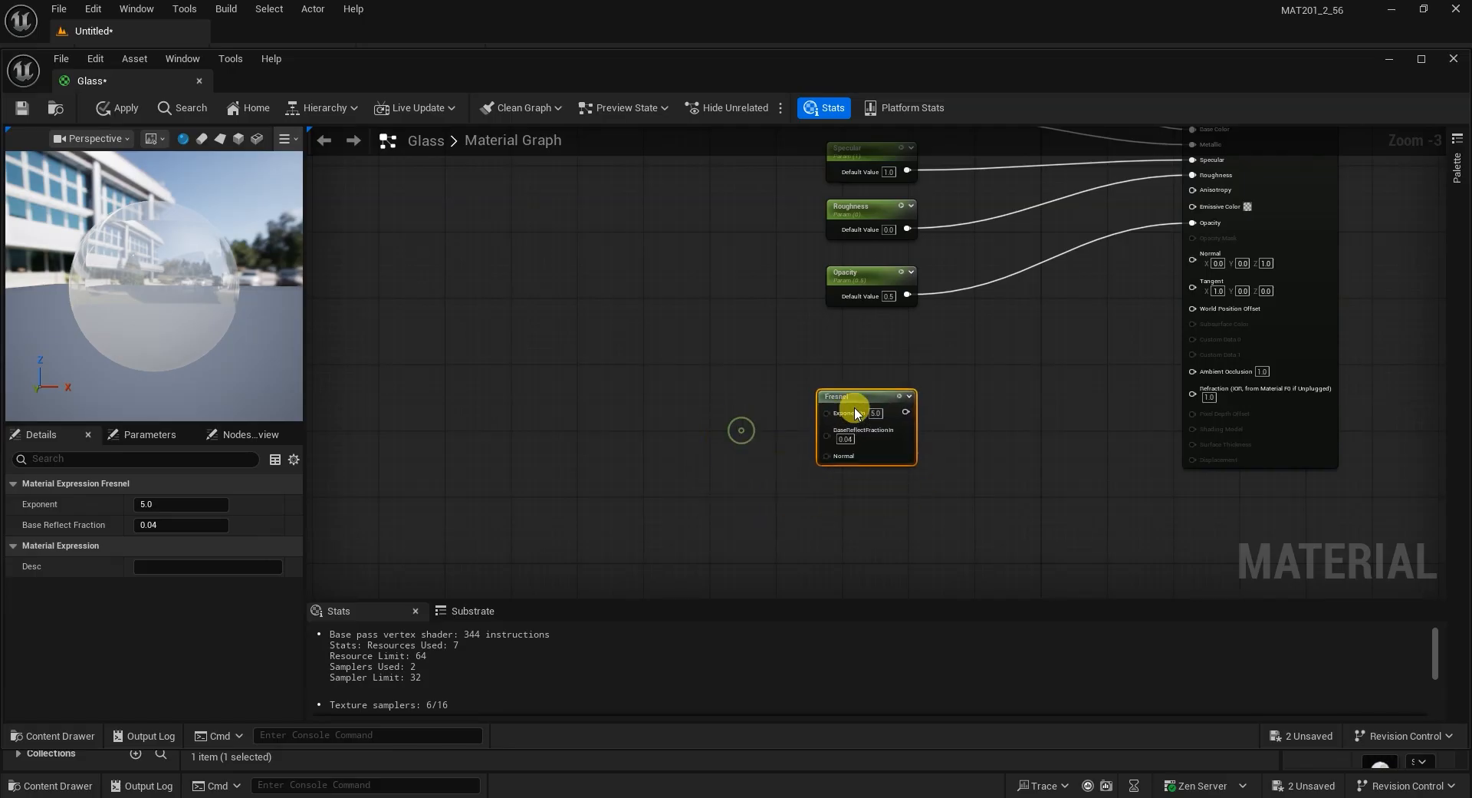
right_click_drag(1029, 440, 921, 457)
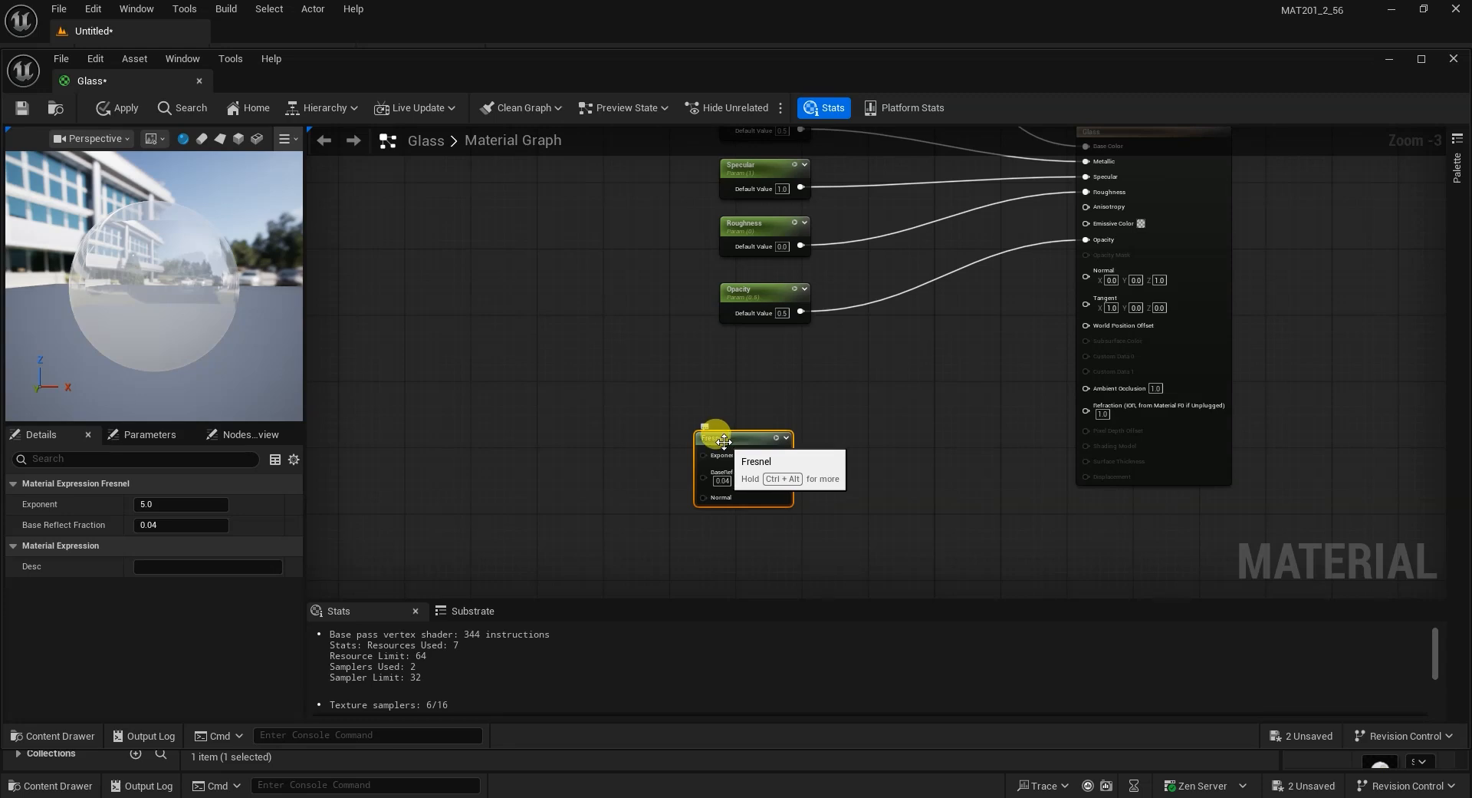
left_click_drag(725, 440, 716, 424)
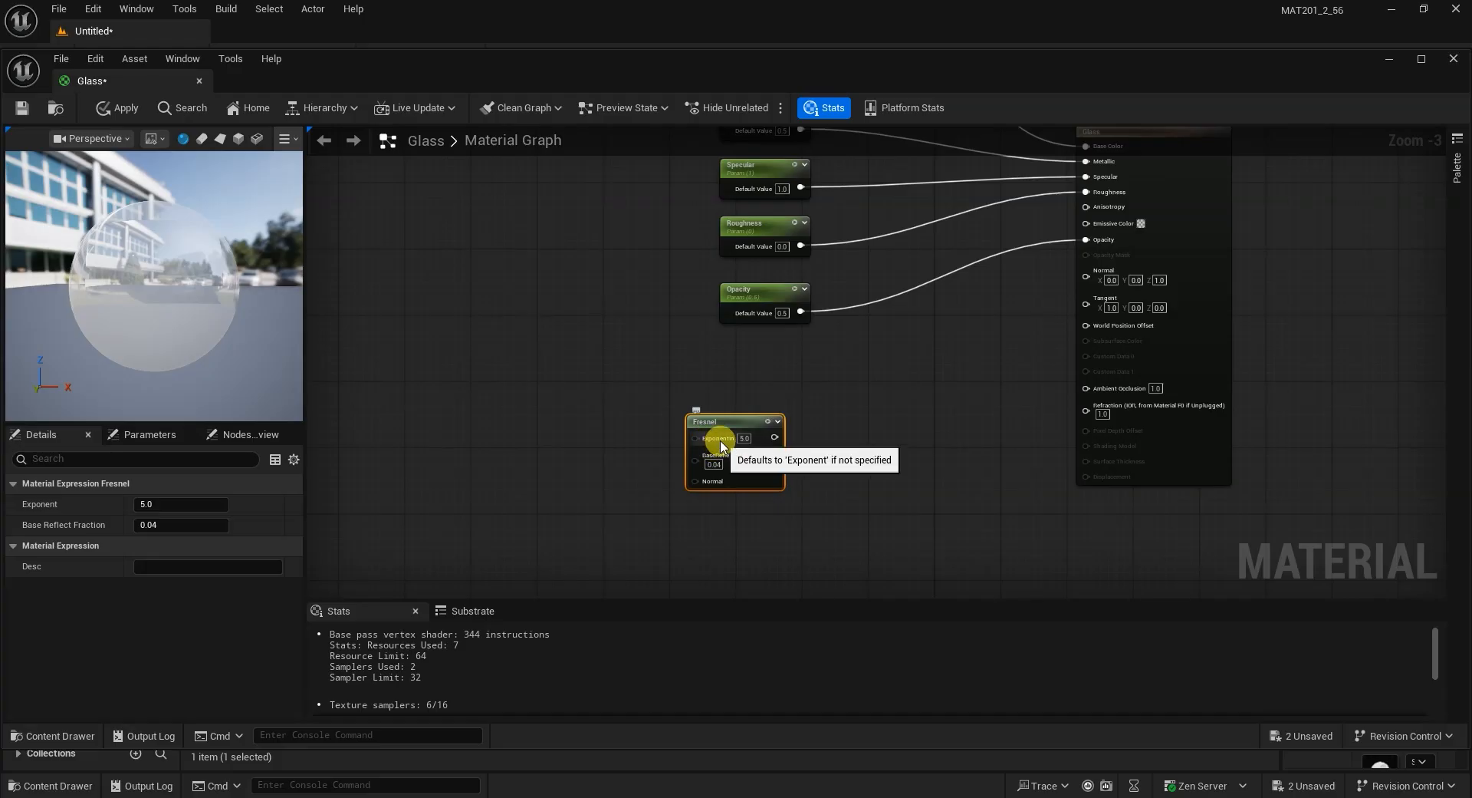
Promote the Fresnel node's ExponentIn input to a parameter and place the parameter node to the left of Fresnel.
right_click(721, 446)
left_click(707, 526)
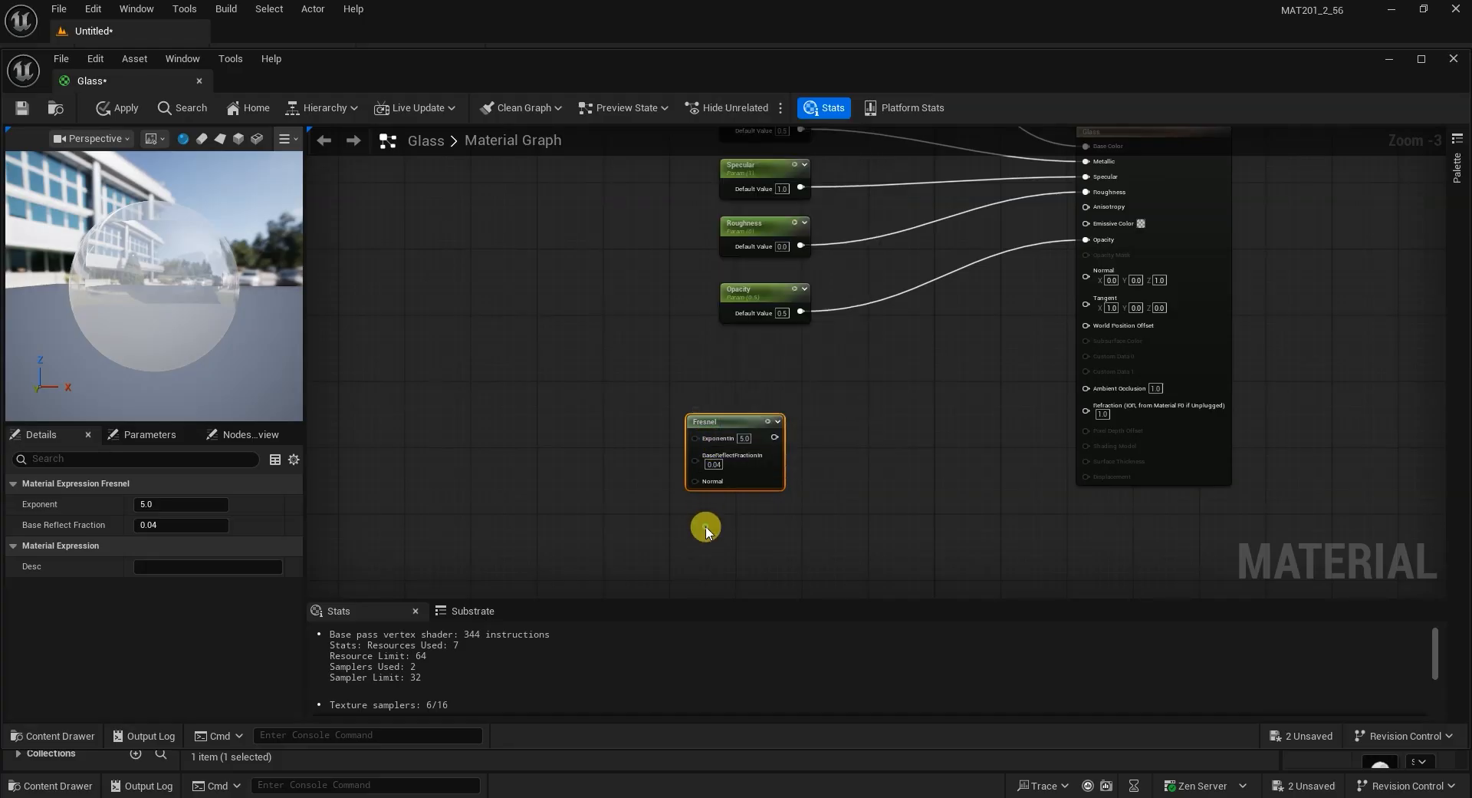
scroll(749, 503, "up", 3)
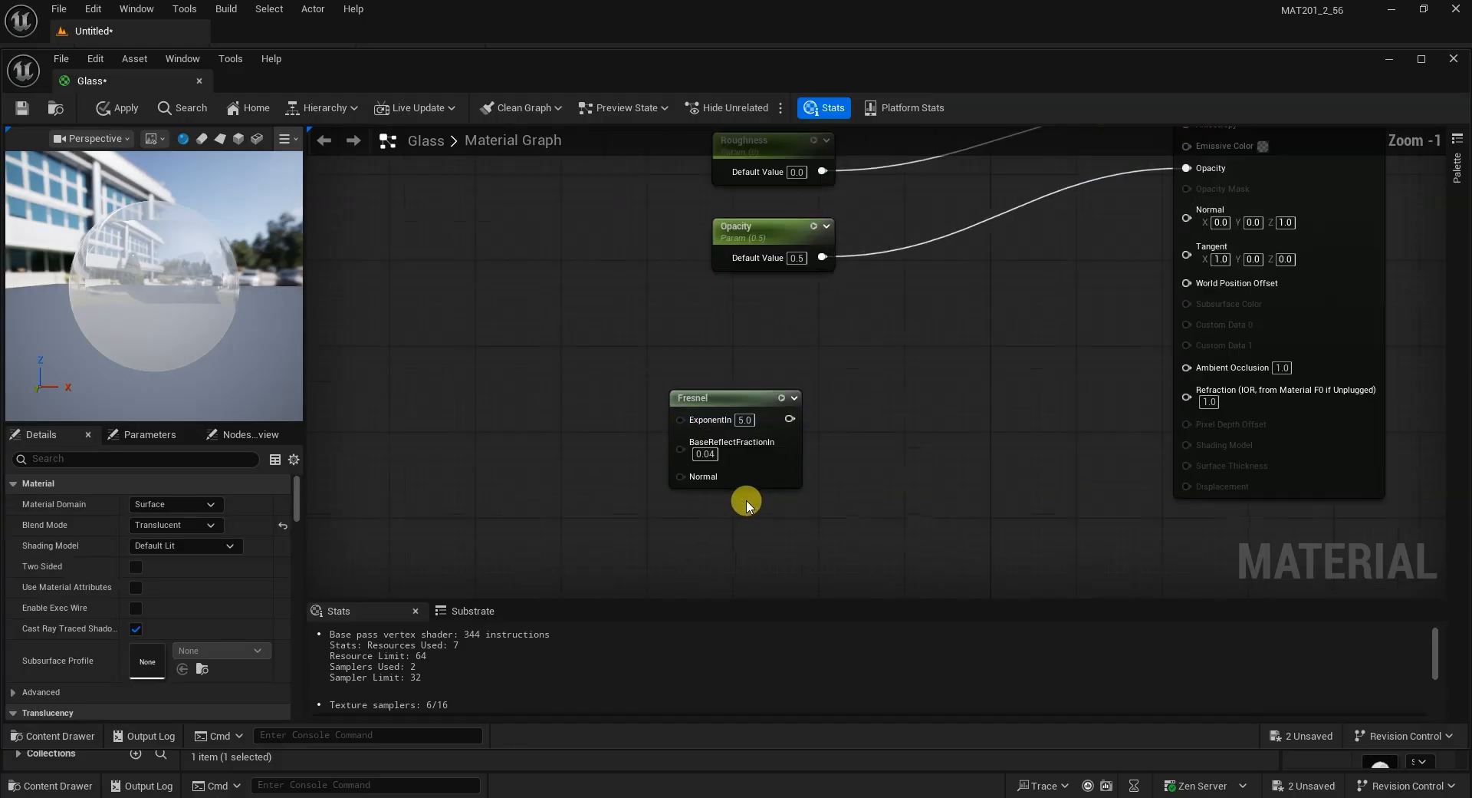
right_click(700, 414)
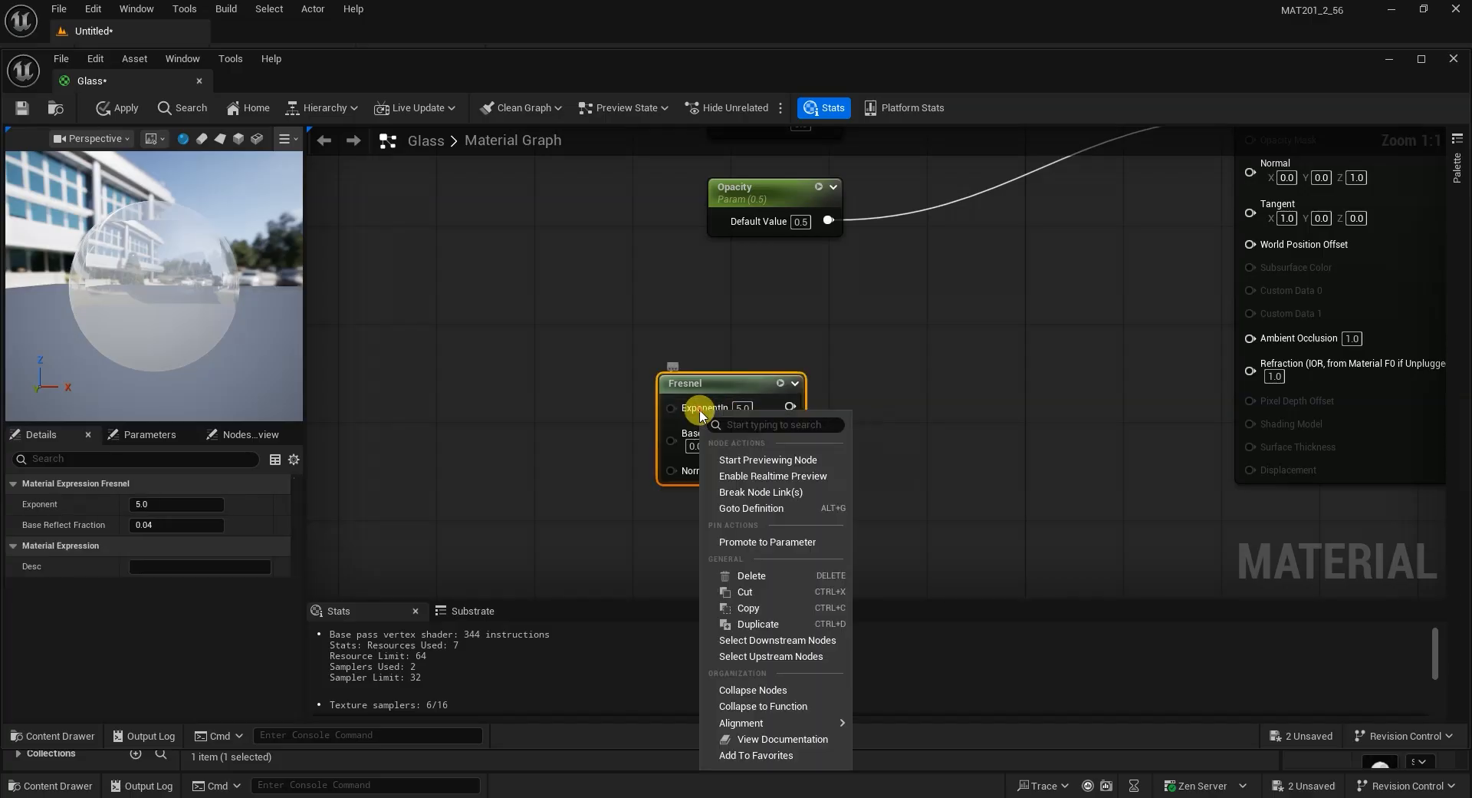
left_click(742, 543)
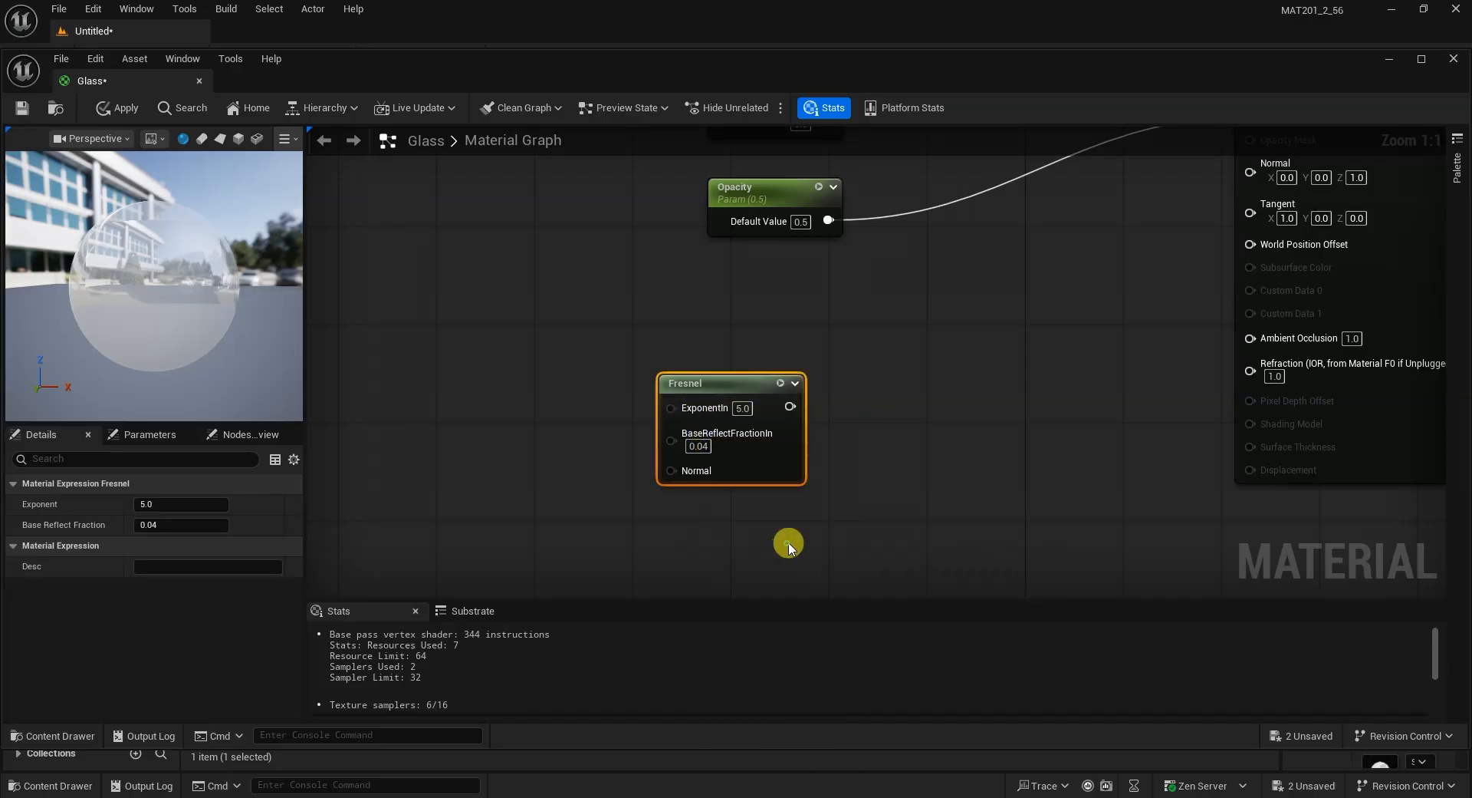
left_click_drag(575, 391, 380, 377)
left_click(726, 383)
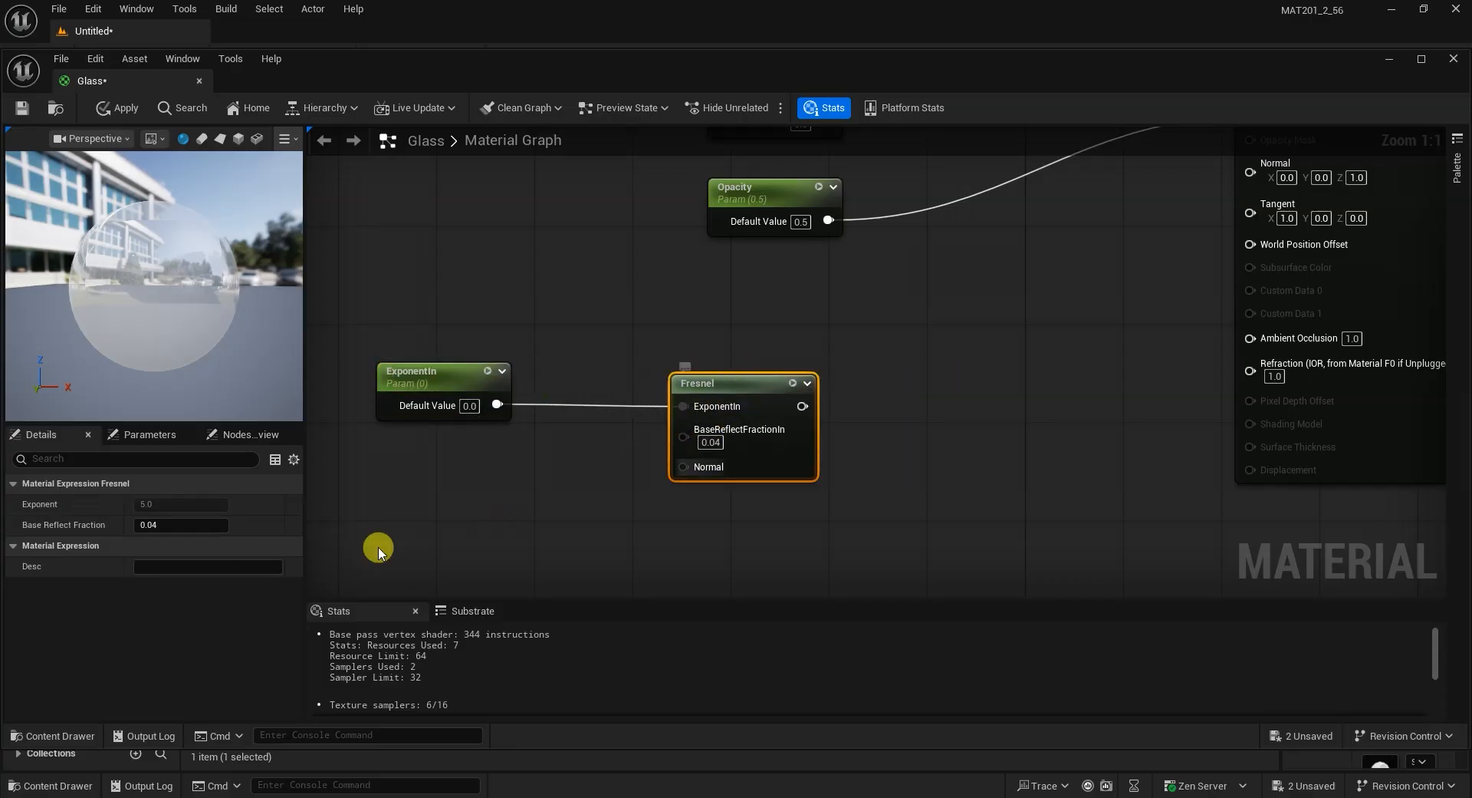
Set the ExponentIn parameter's default value to 10 and move the Fresnel node closer to it.
right_click_drag(412, 503, 532, 508)
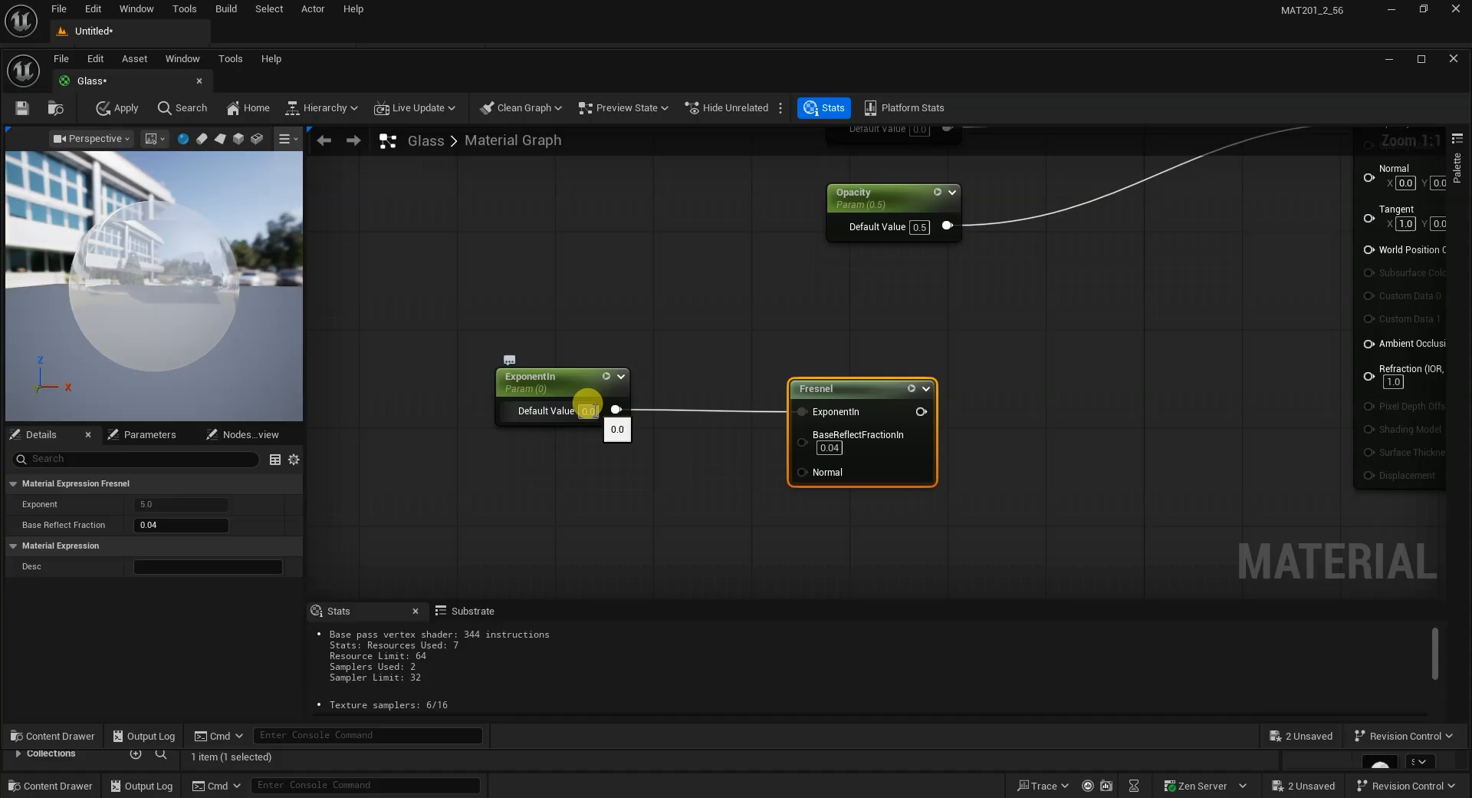
left_click(589, 410)
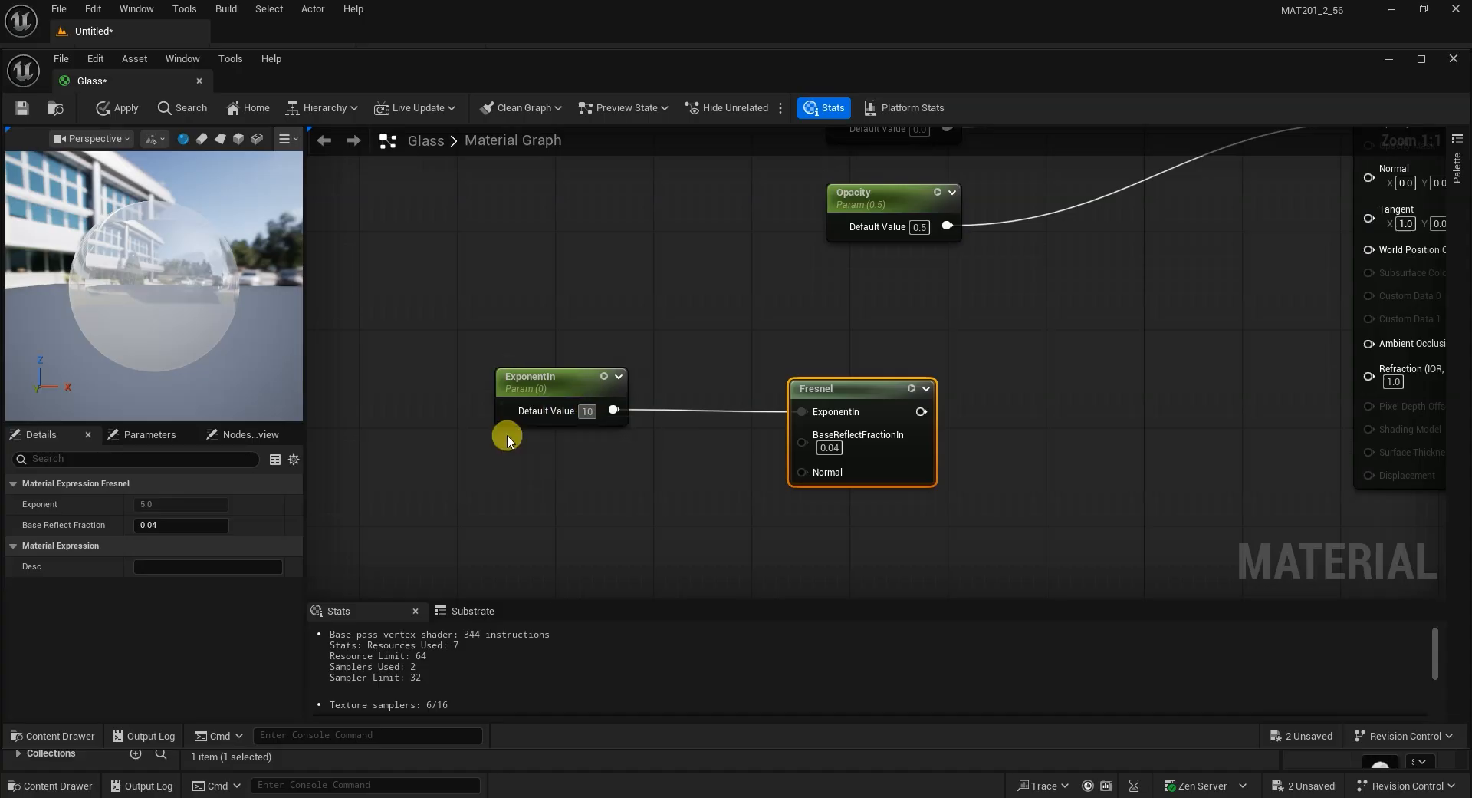
right_click_drag(748, 507, 600, 516)
left_click_drag(669, 409, 648, 412)
right_click_drag(916, 422, 720, 440)
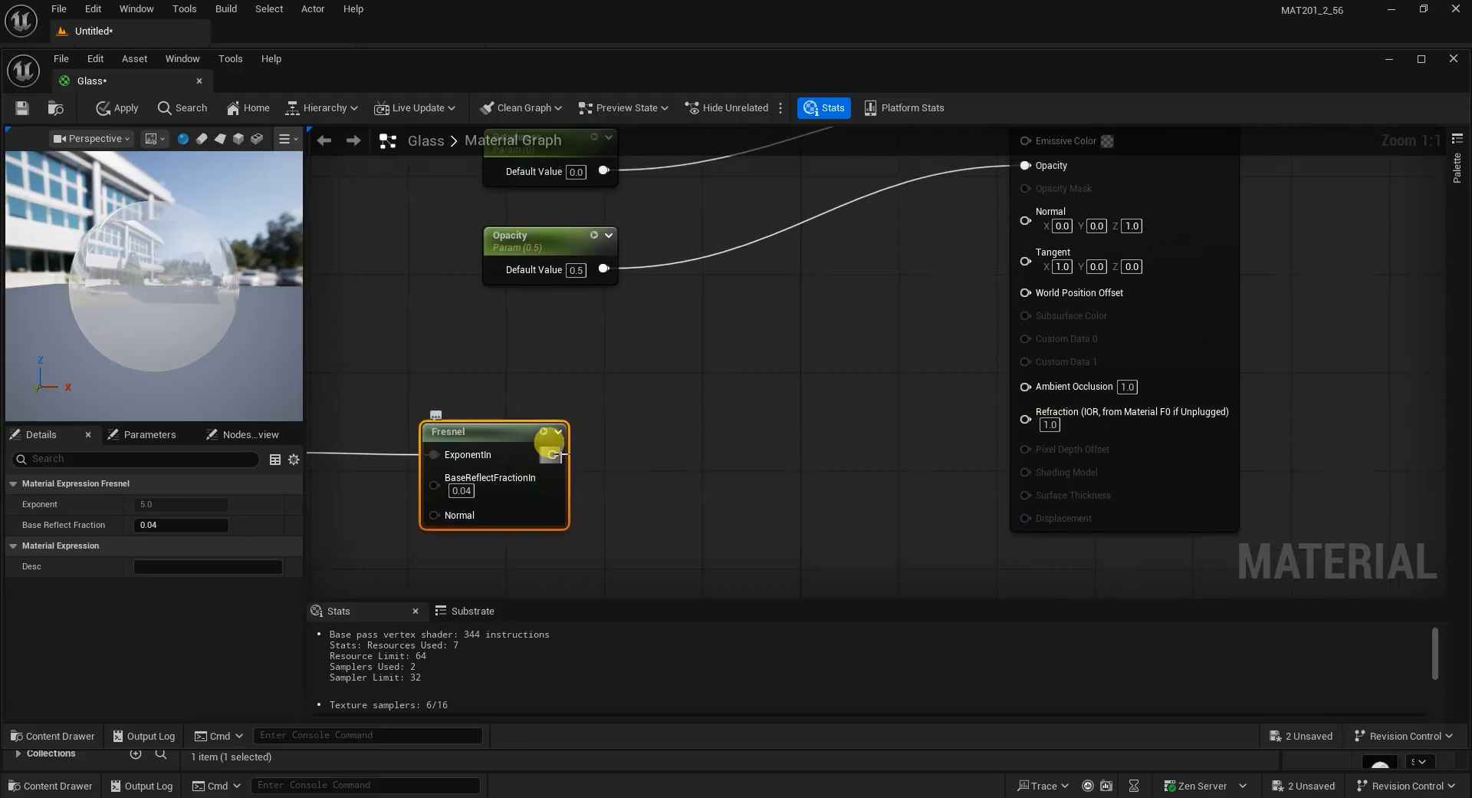
left_click_drag(467, 443, 442, 443)
right_click_drag(731, 438, 873, 429)
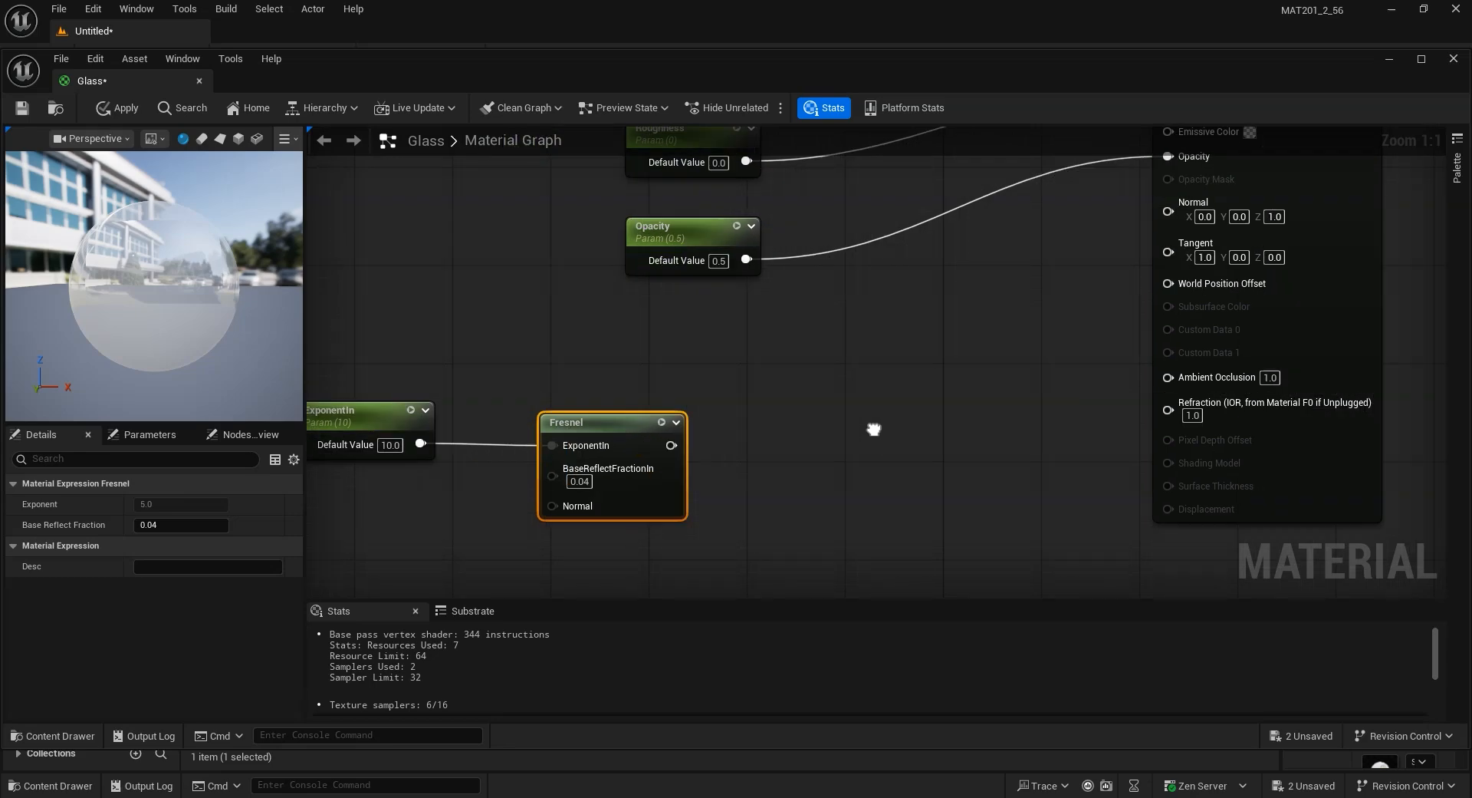
Add a LinearInterpolate node to the right of Fresnel and connect the Fresnel output to its Alpha input.
right_click(819, 438)
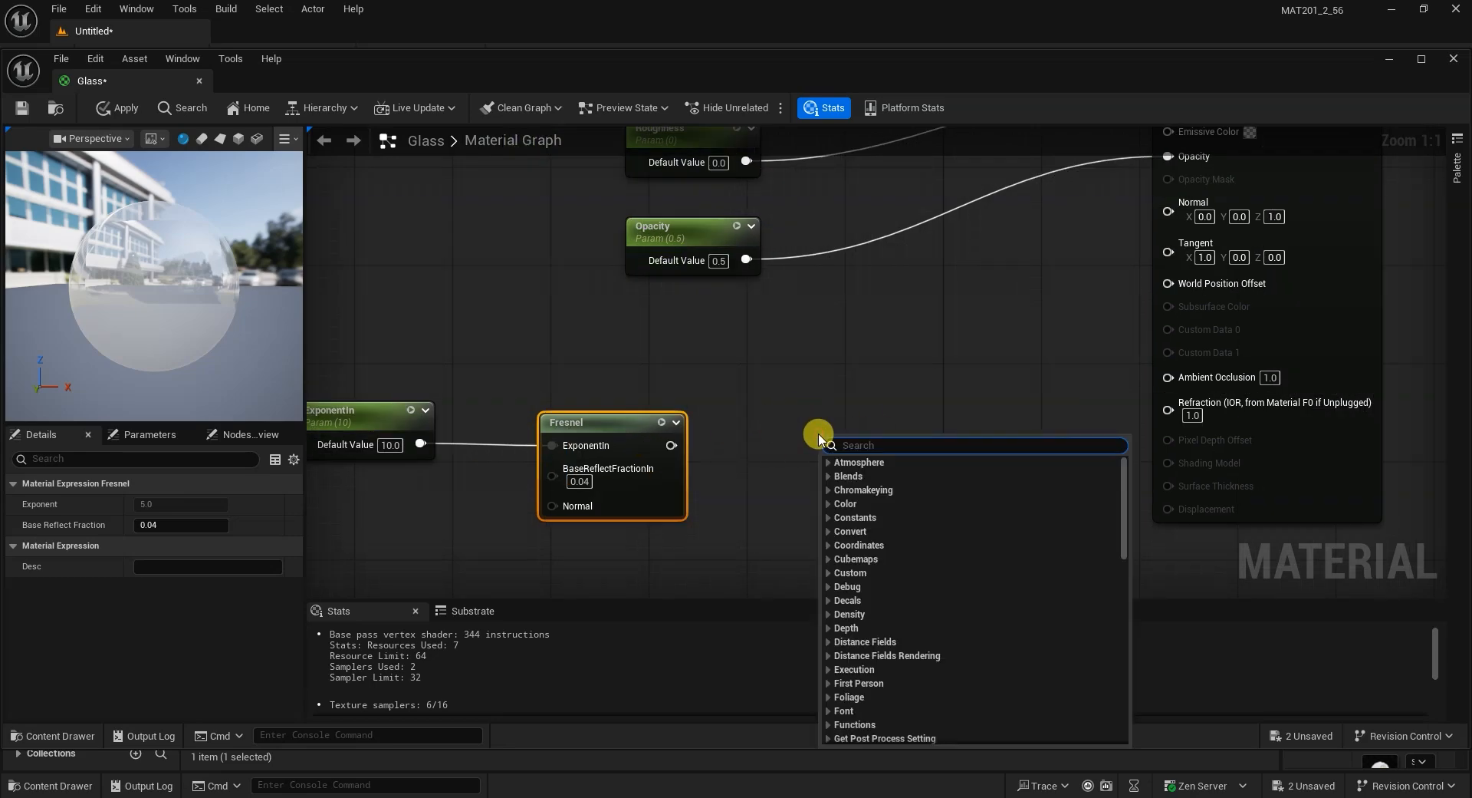
type("lerp")
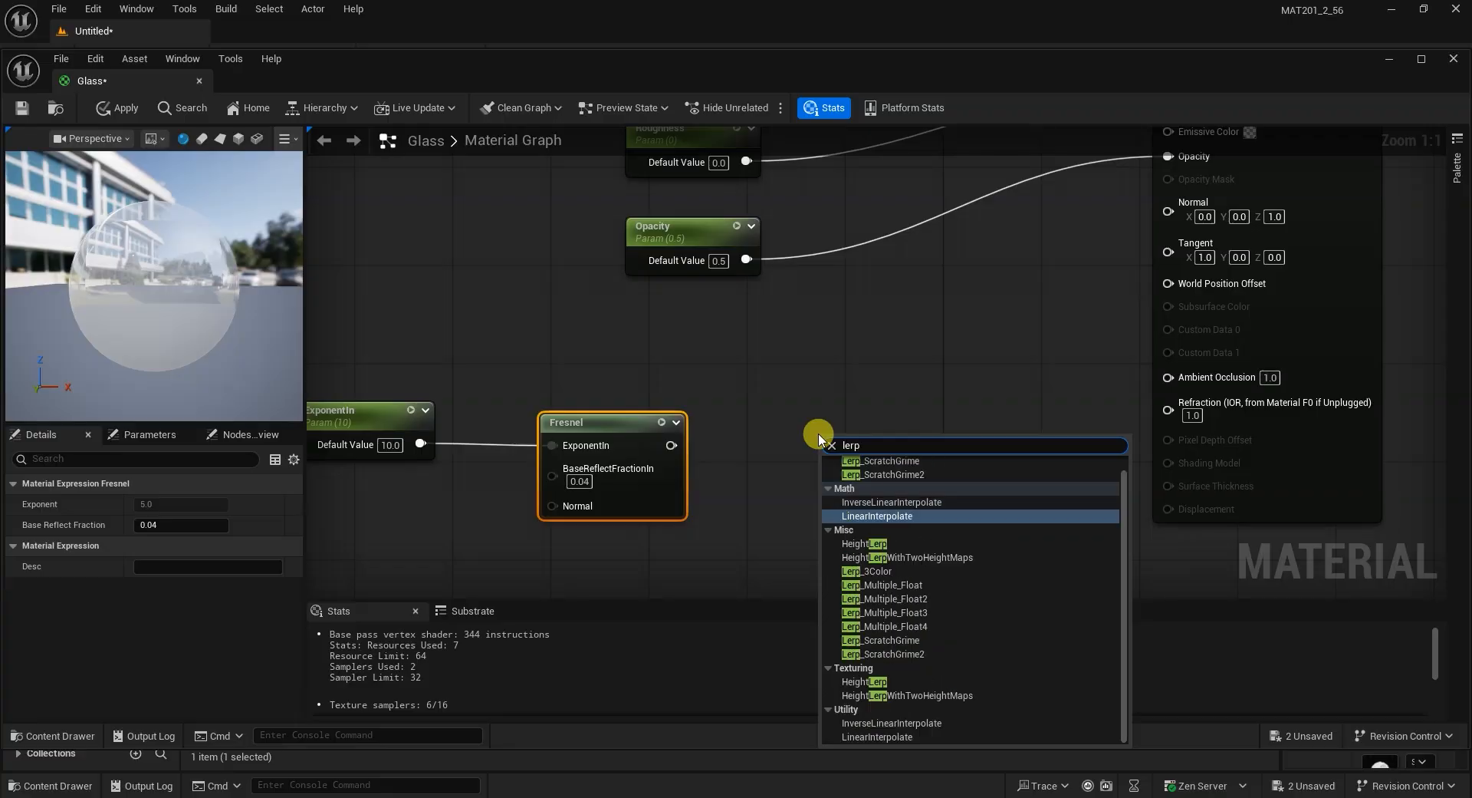
left_click(874, 516)
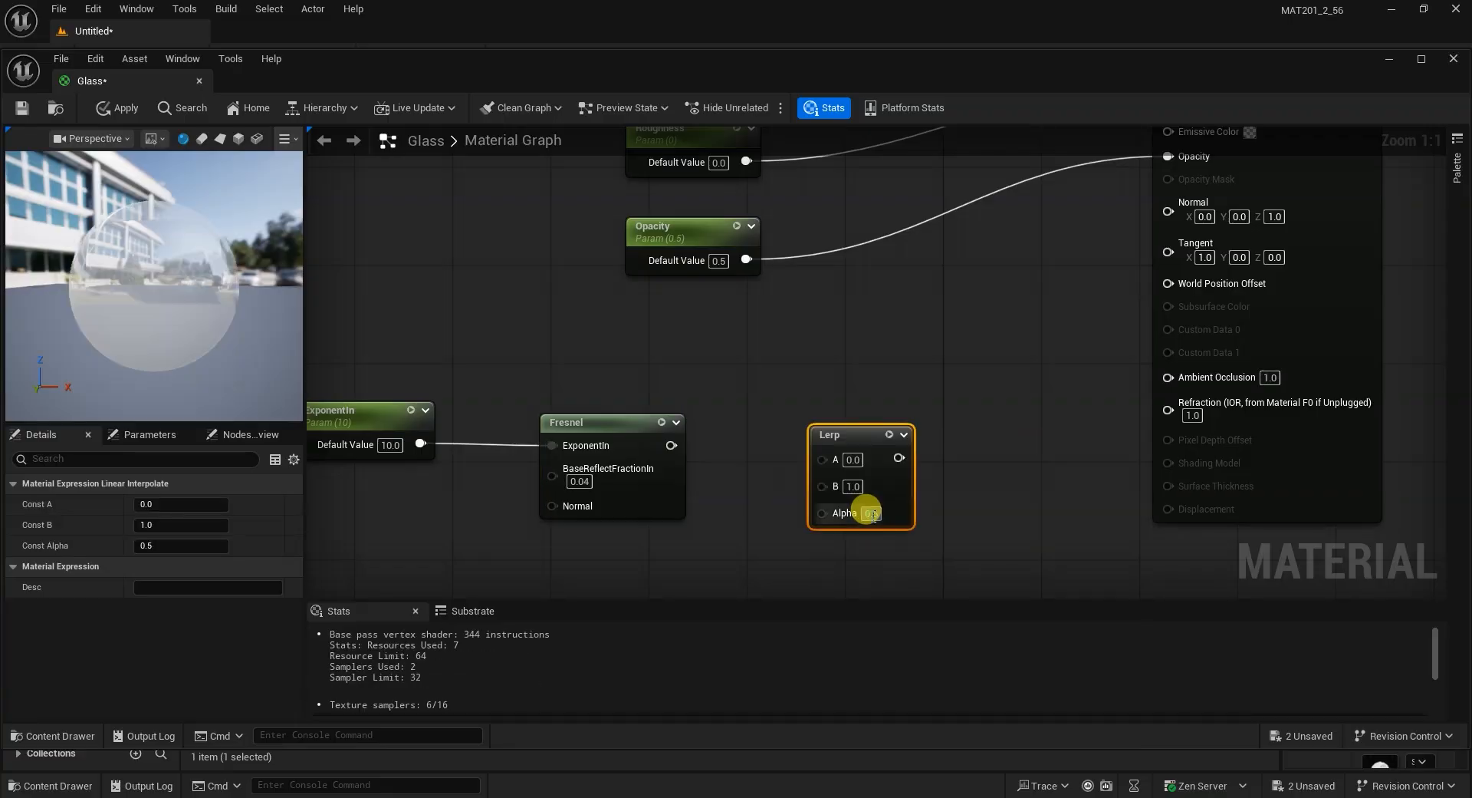
left_click_drag(851, 446, 887, 375)
right_click_drag(727, 500, 662, 560)
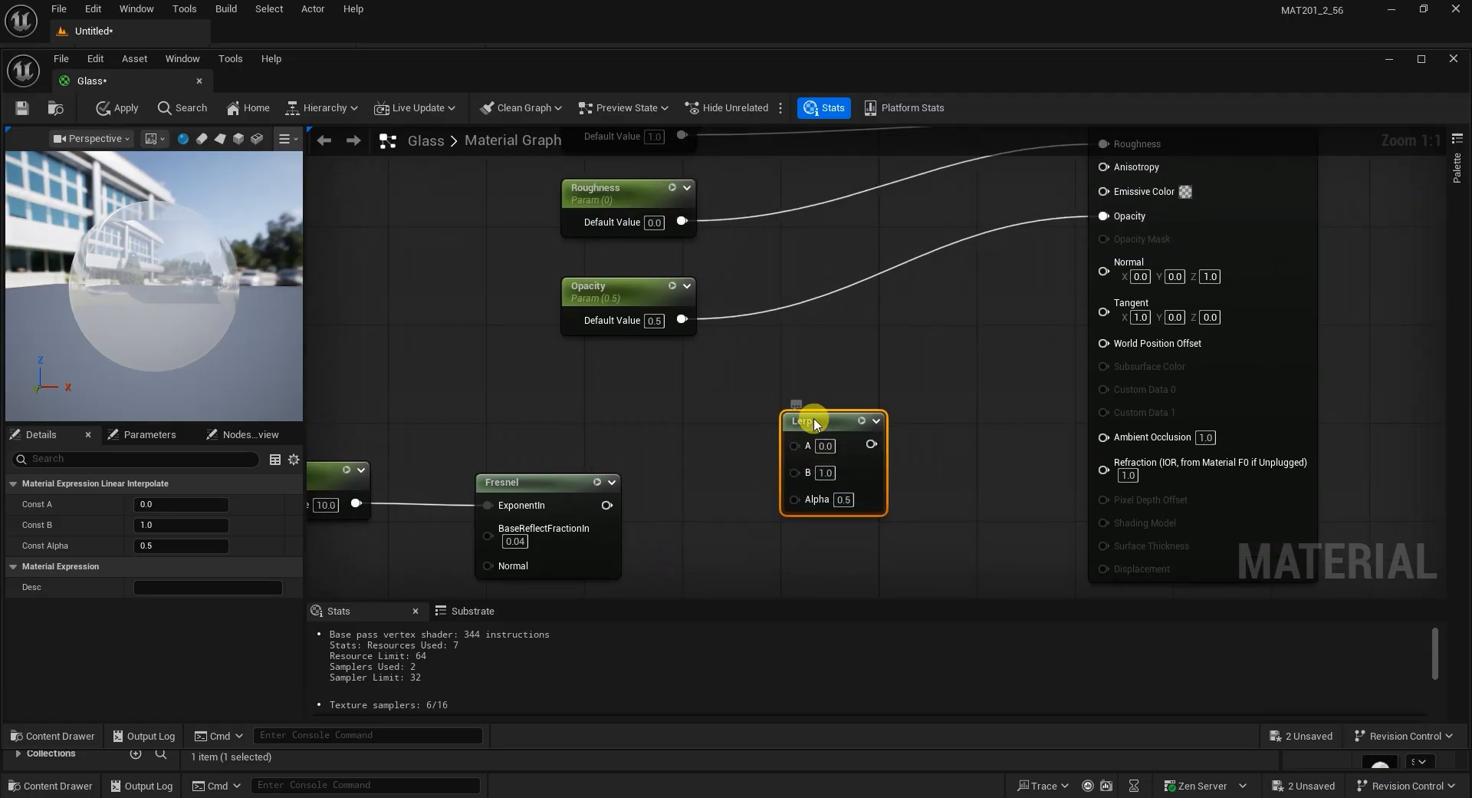
left_click_drag(812, 421, 799, 409)
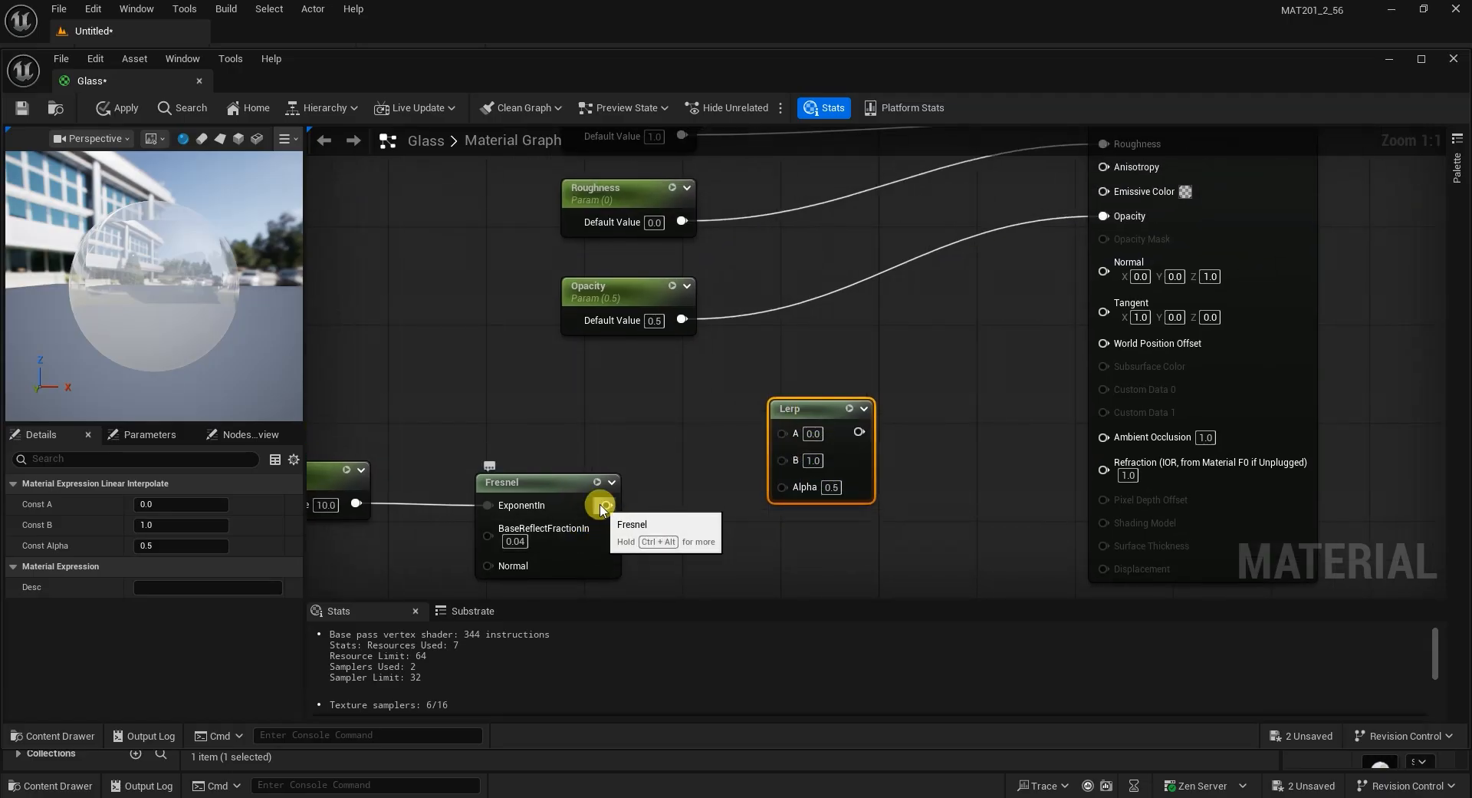
left_click_drag(607, 504, 782, 487)
left_click_drag(802, 413, 827, 413)
Add a constant node with the value 1.5 above the Fresnel node.
right_click_drag(585, 401, 730, 416)
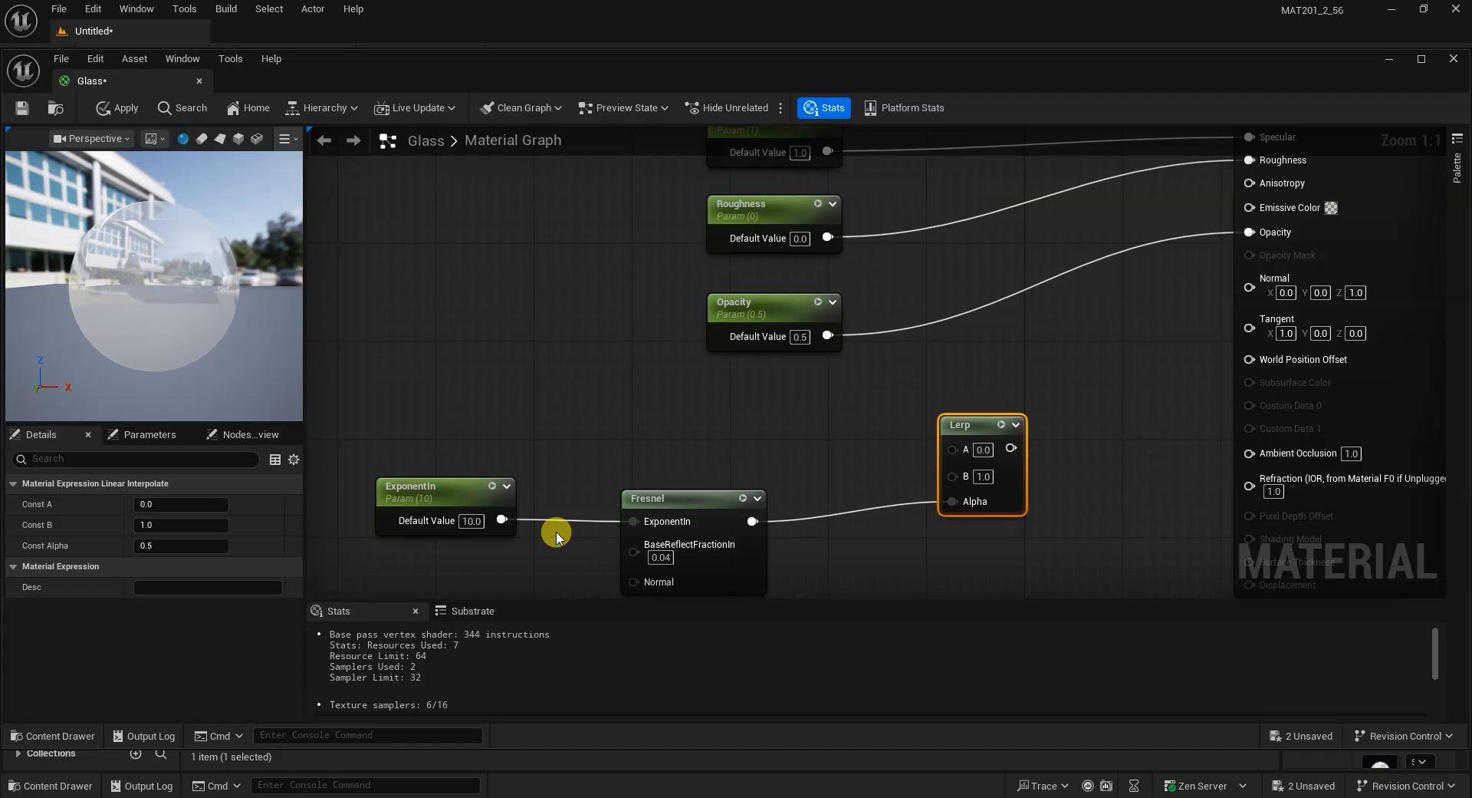
left_click(570, 405)
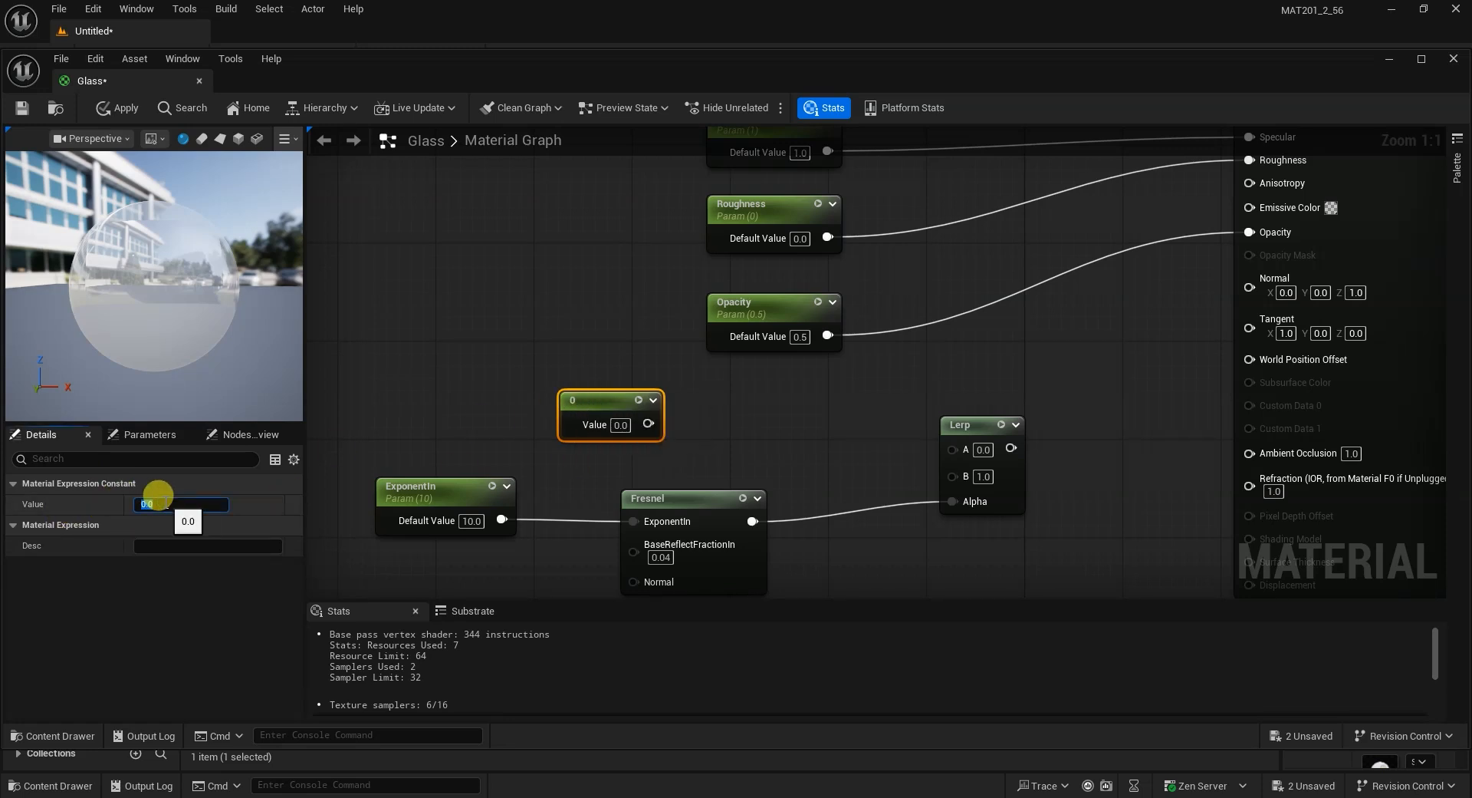
type(".5")
key("Return")
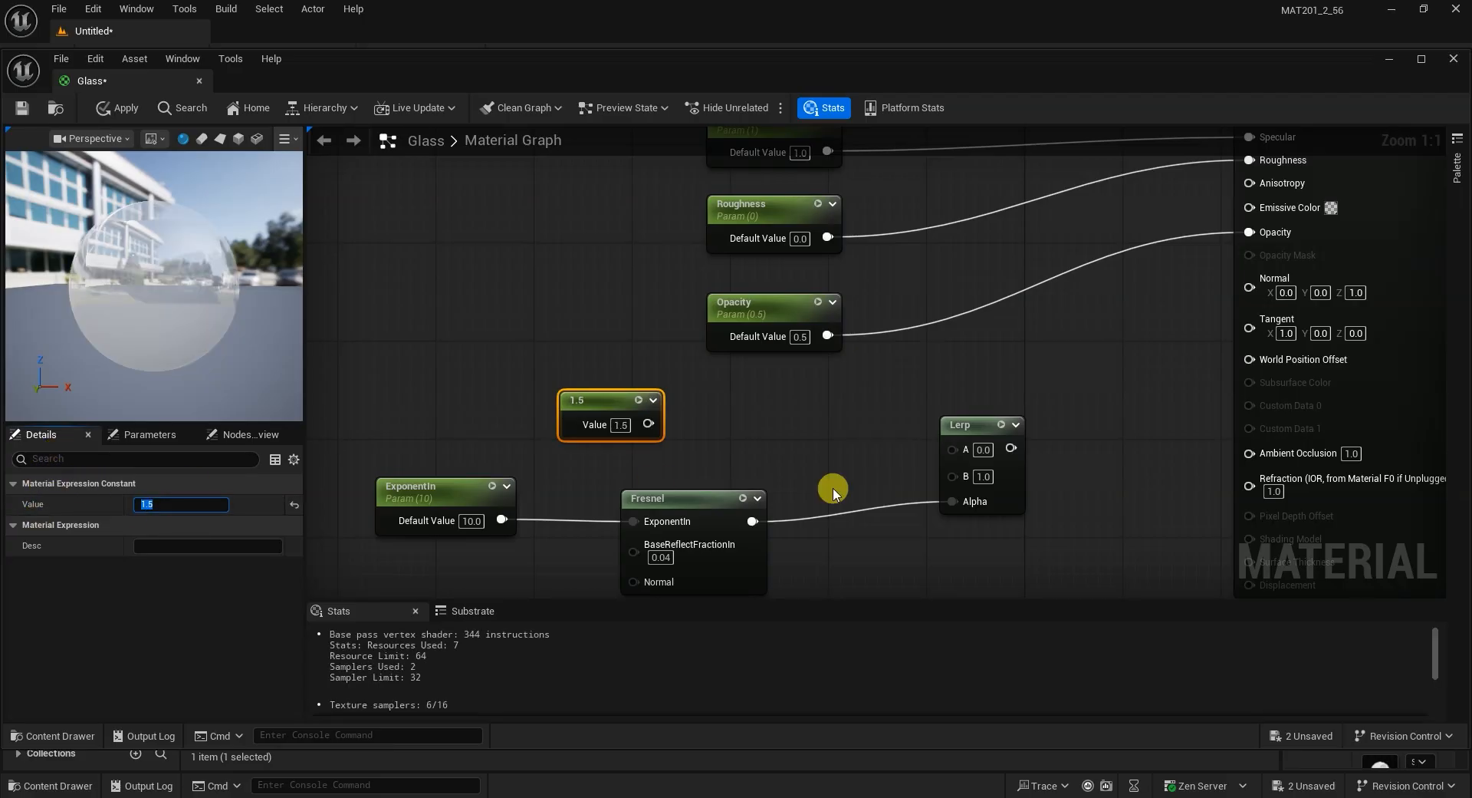
Connect the 1.5 constant to the Lerp node's B input and line the constant up above Fresnel.
left_click(585, 408)
right_click_drag(759, 421, 693, 426)
left_click_drag(524, 406, 631, 453)
right_click_drag(842, 443, 730, 421)
left_click_drag(555, 443, 780, 462)
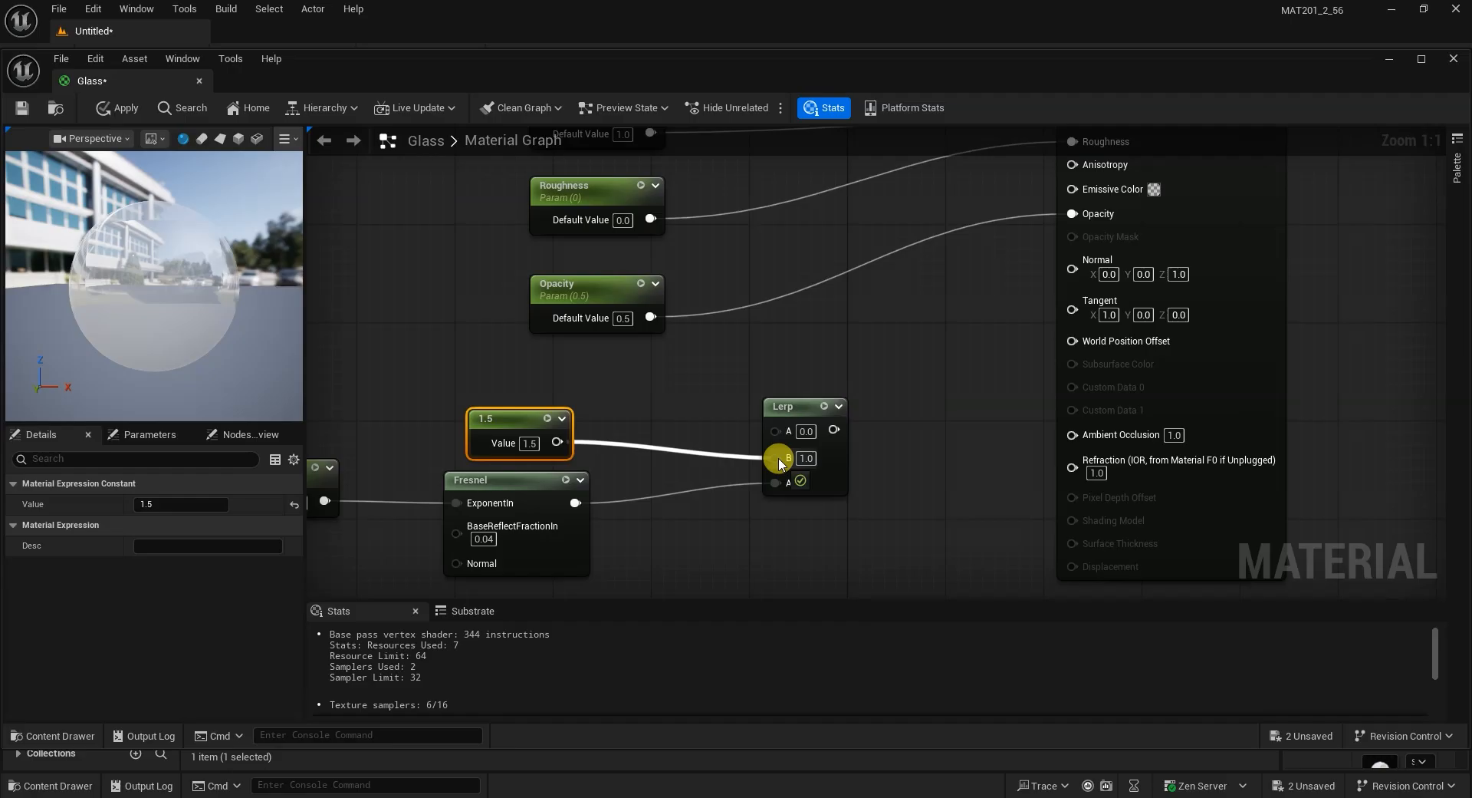
left_click_drag(783, 462, 783, 462)
left_click_drag(790, 406, 789, 393)
left_click_drag(504, 416, 479, 416)
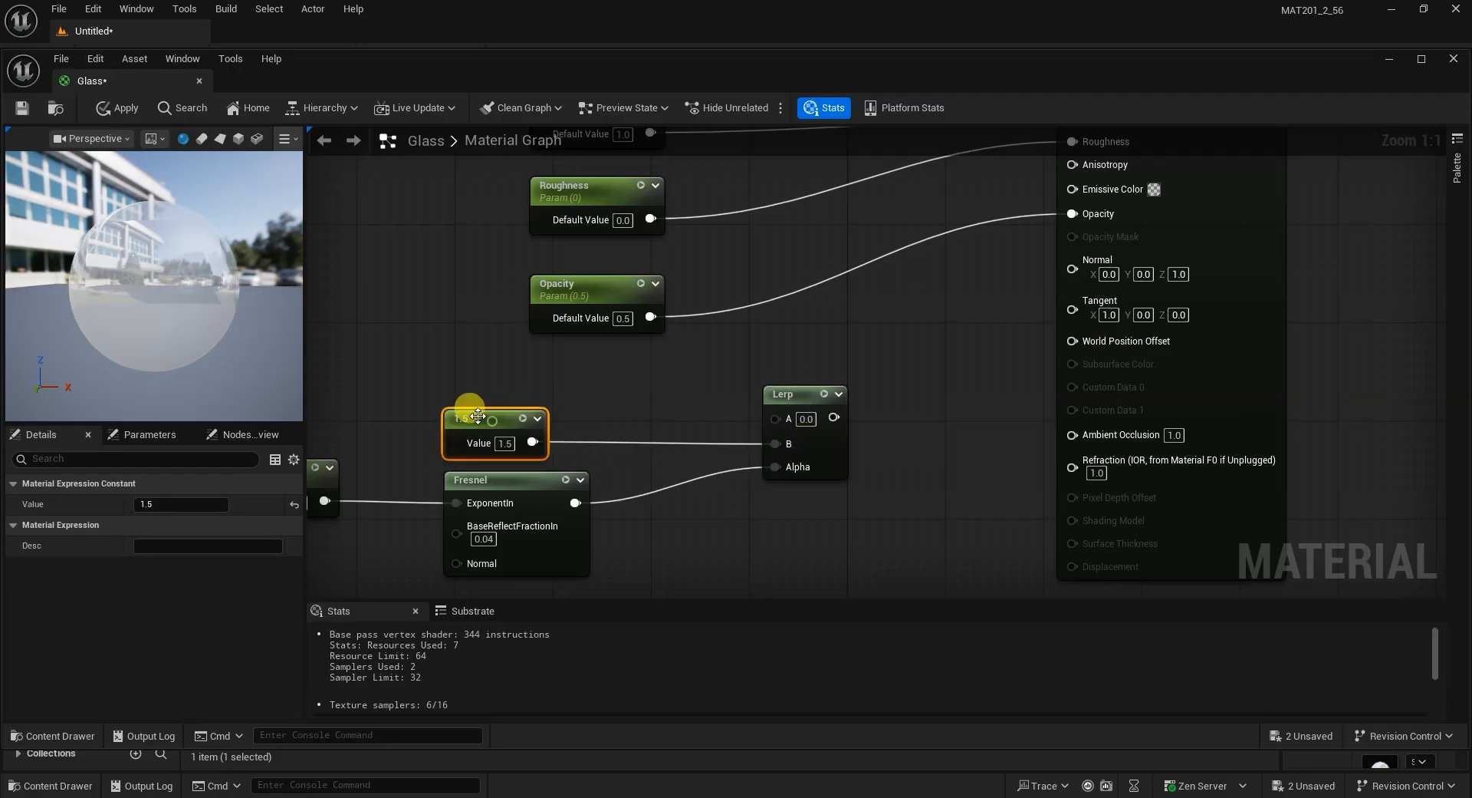
Add a second constant node, connect it to the Lerp node's A input and set its value to 1.
left_click(420, 339)
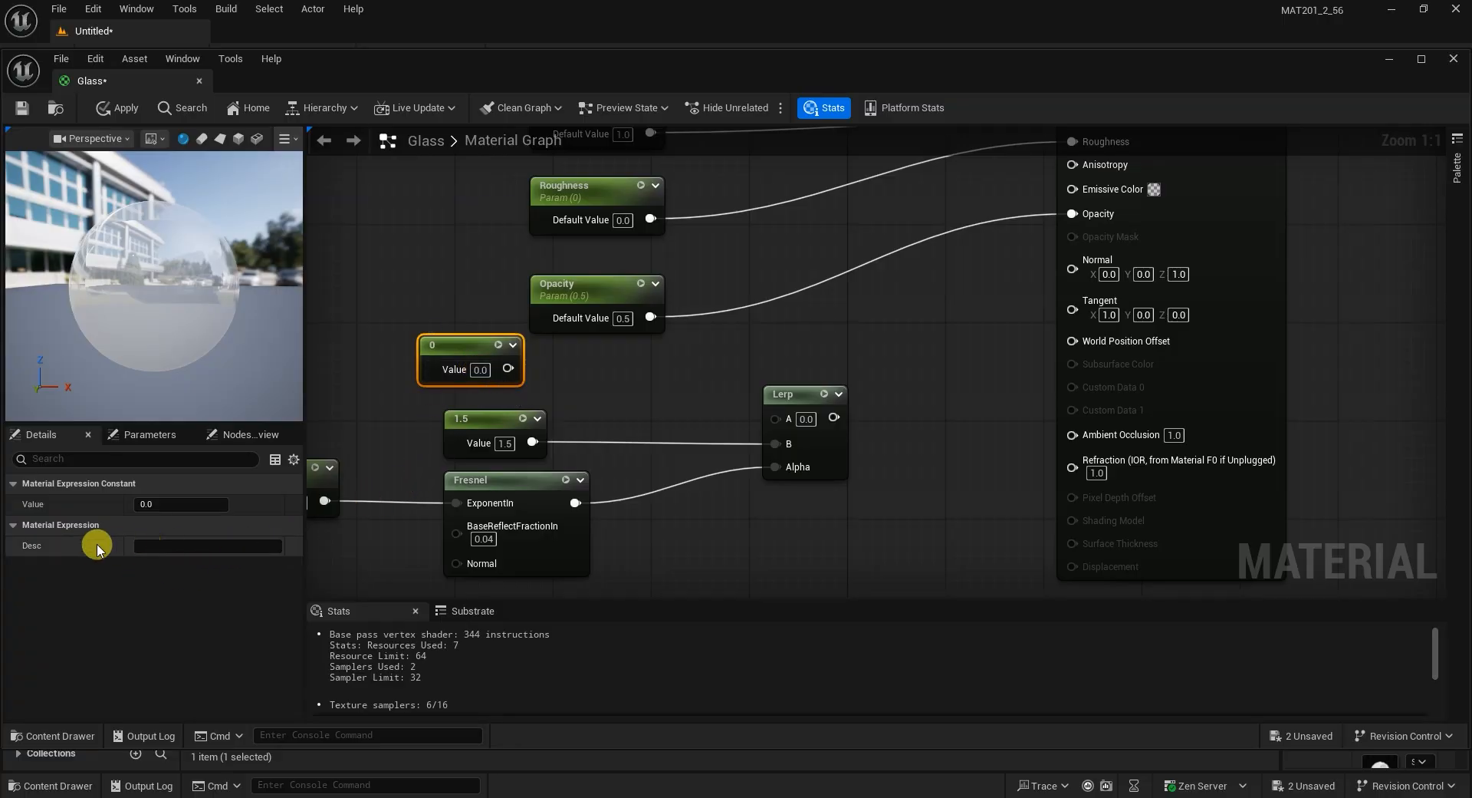
left_click_drag(508, 368, 770, 421)
left_click_drag(454, 338, 465, 340)
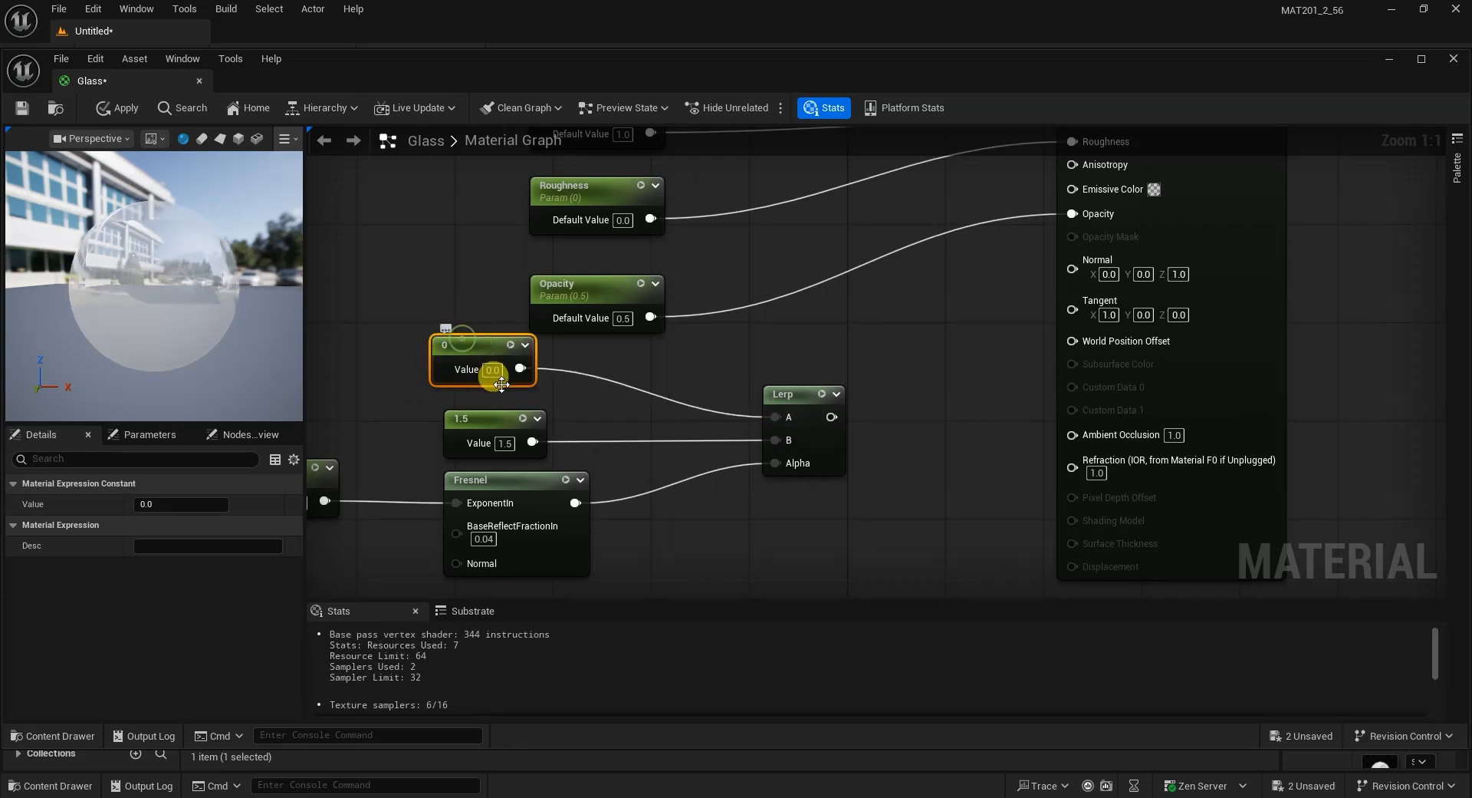
left_click(492, 370)
type("1")
key("Return")
Move the constant 1 node closer to the 1.5 constant and shift the Fresnel node slightly down.
right_click_drag(885, 513, 834, 531)
left_click_drag(416, 368, 437, 380)
right_click_drag(679, 396, 918, 245)
left_click_drag(694, 370, 696, 382)
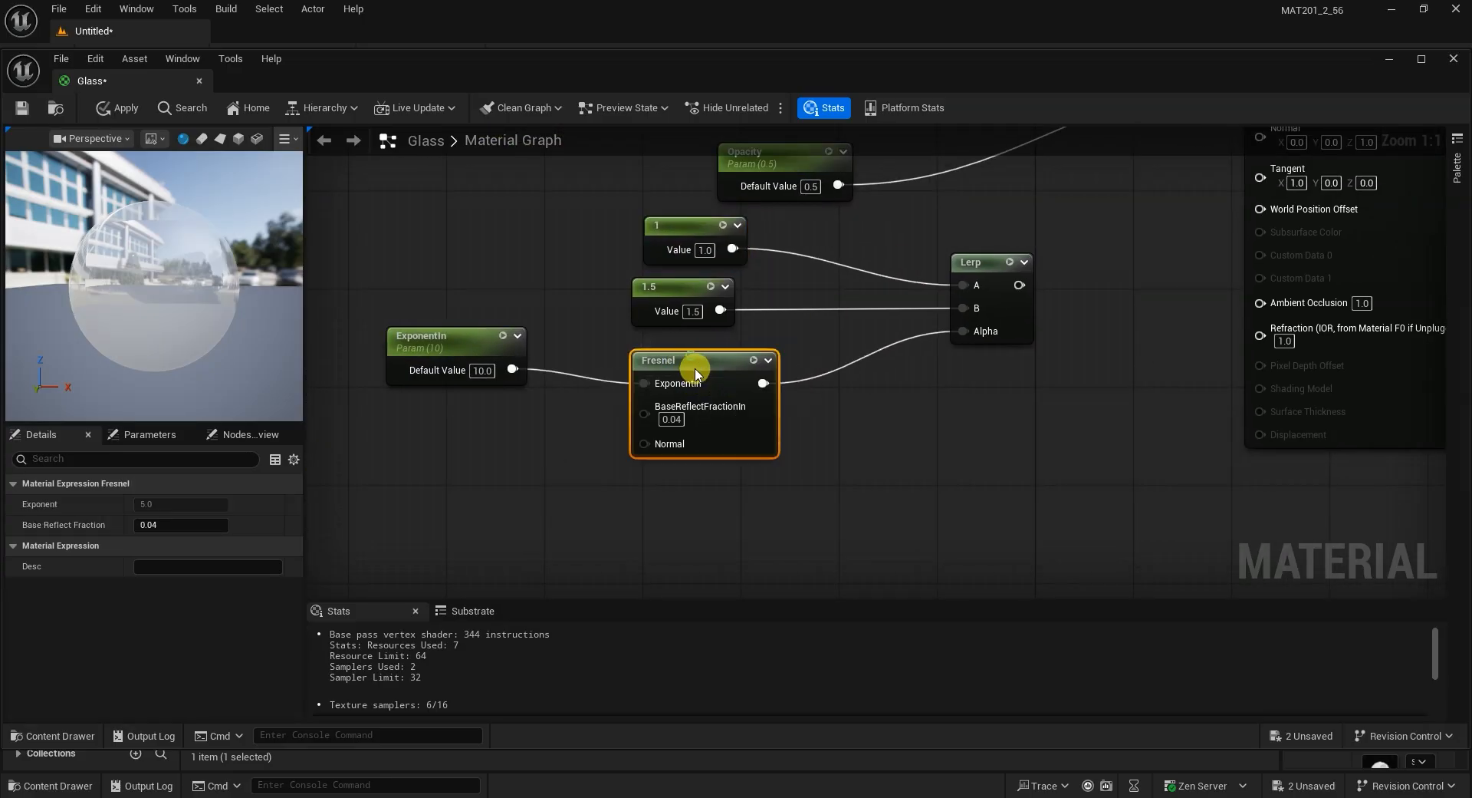
Tidy the refraction nodes by repositioning the ExponentIn, Lerp and 1.5 constant nodes.
left_click_drag(445, 345, 474, 361)
right_click_drag(1033, 403, 875, 480)
left_click_drag(820, 349, 823, 358)
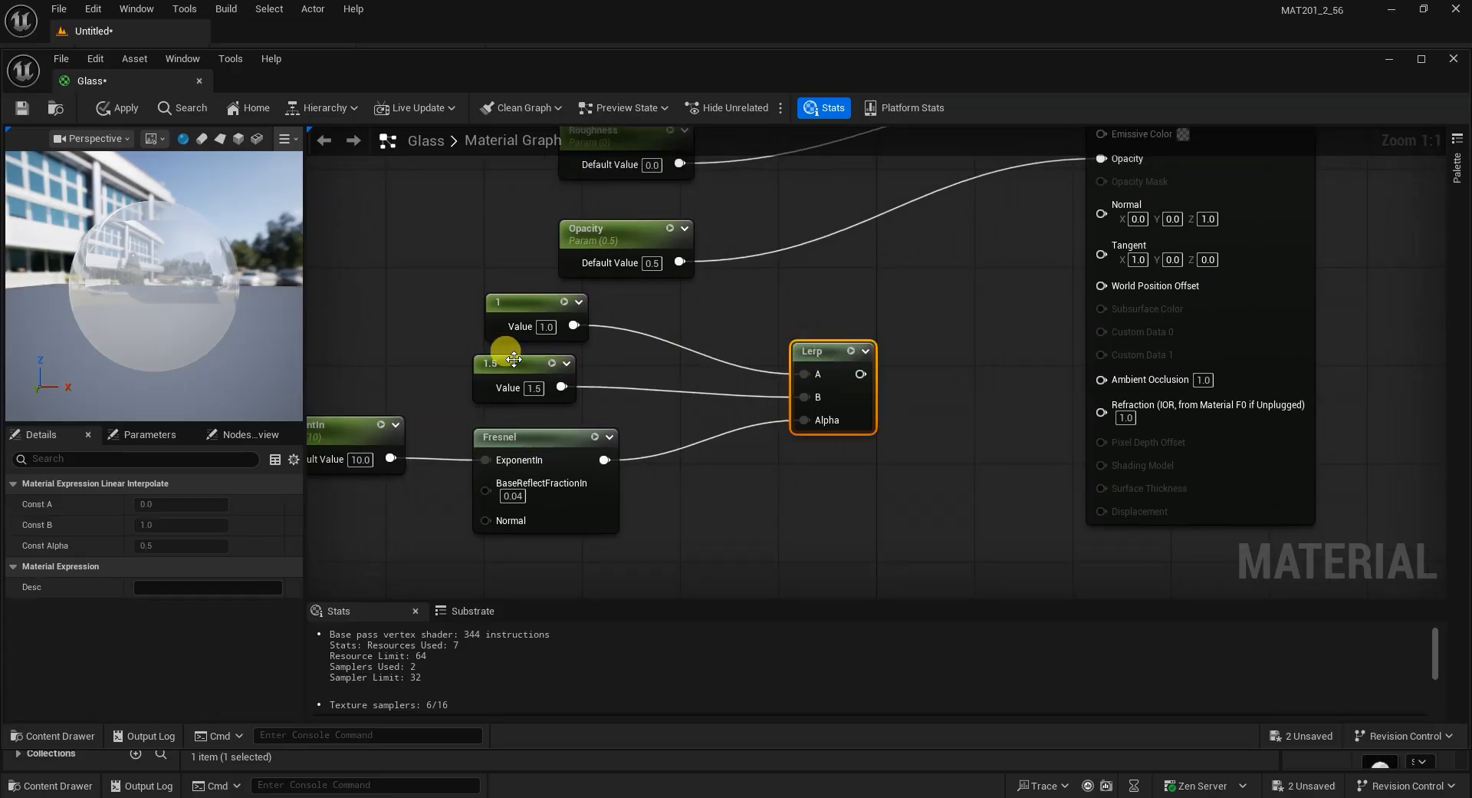
left_click(532, 363)
Connect the Lerp node's output to the Glass material's Refraction input.
right_click_drag(1027, 506, 692, 508)
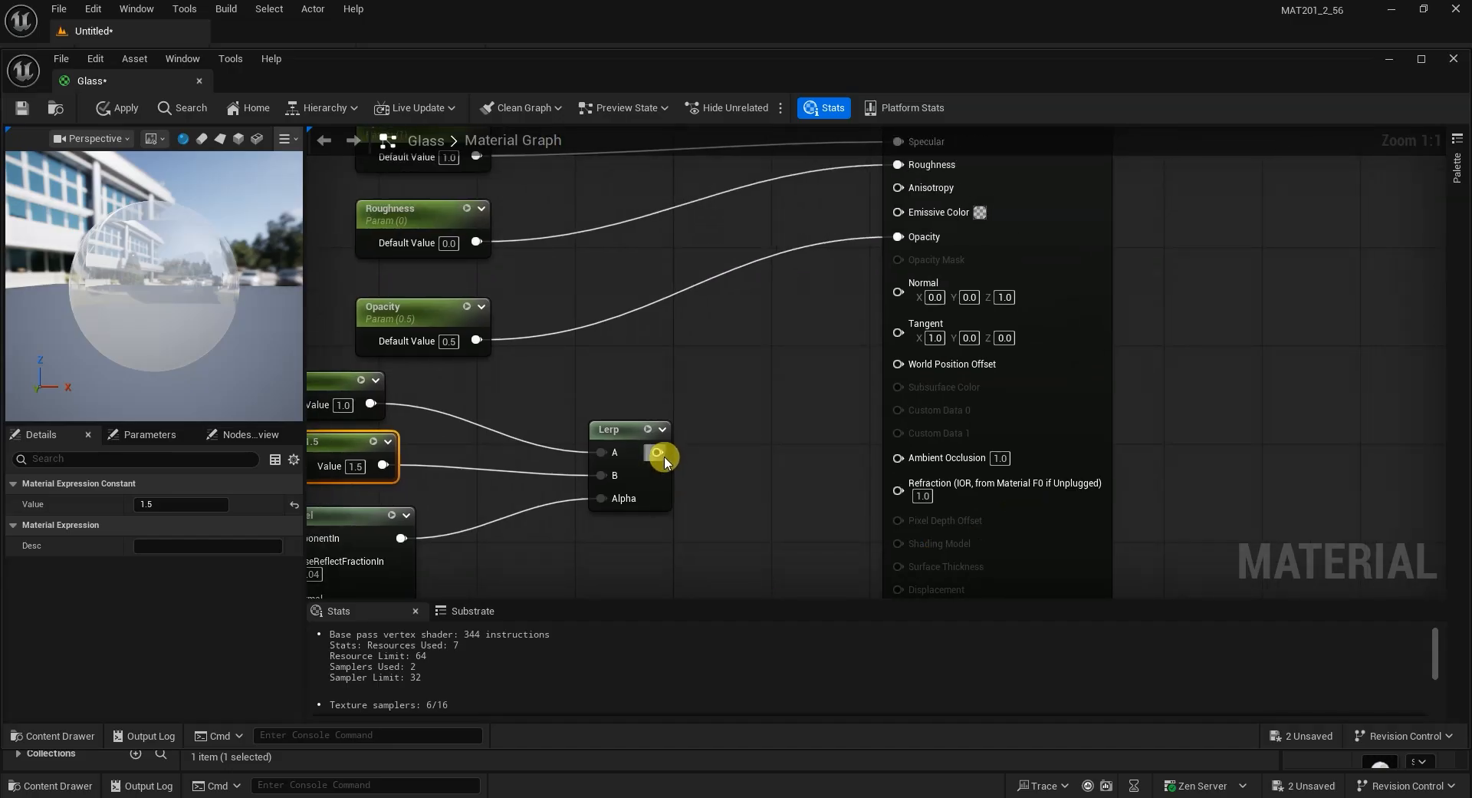
left_click_drag(658, 451, 902, 495)
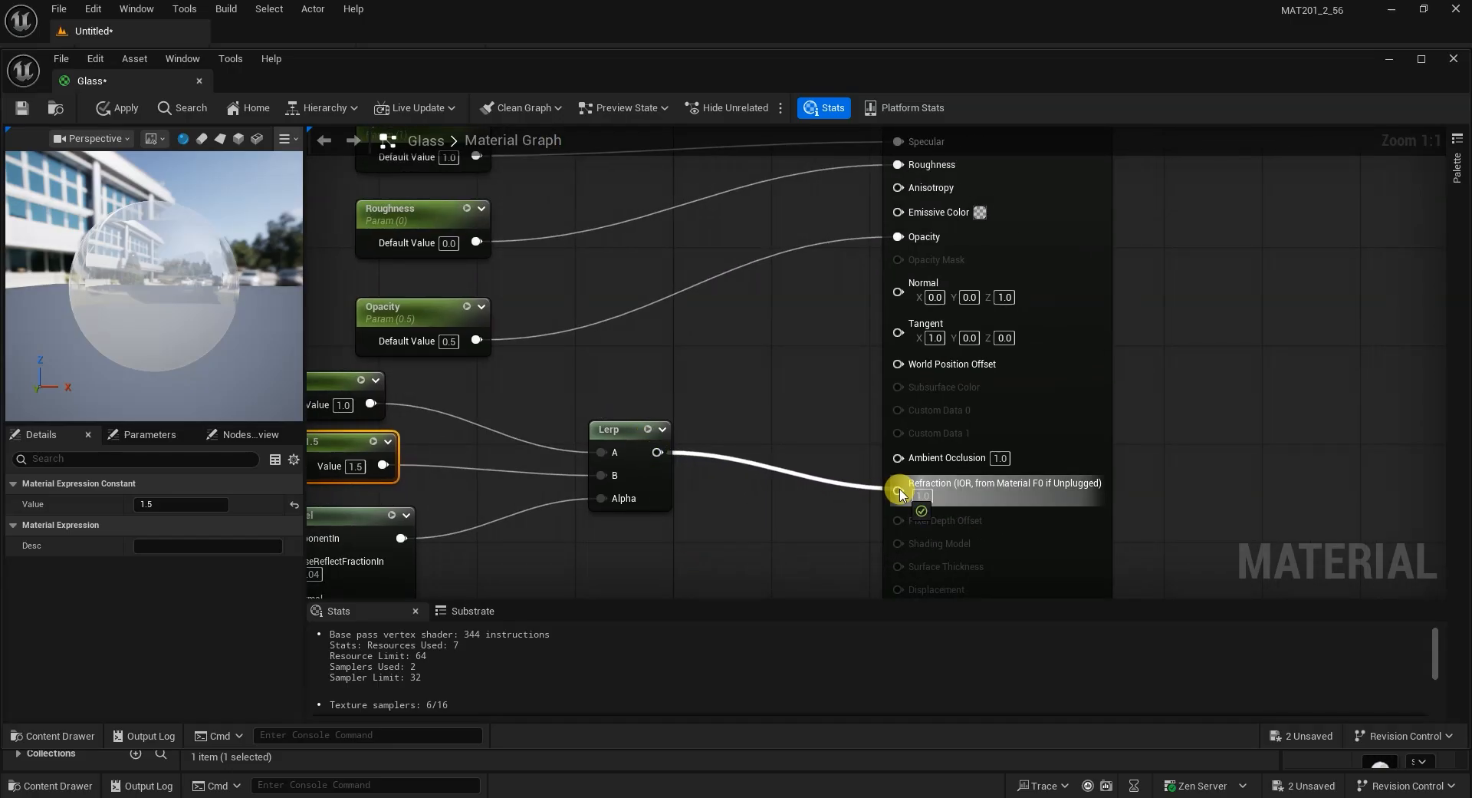
left_click_drag(902, 494, 902, 494)
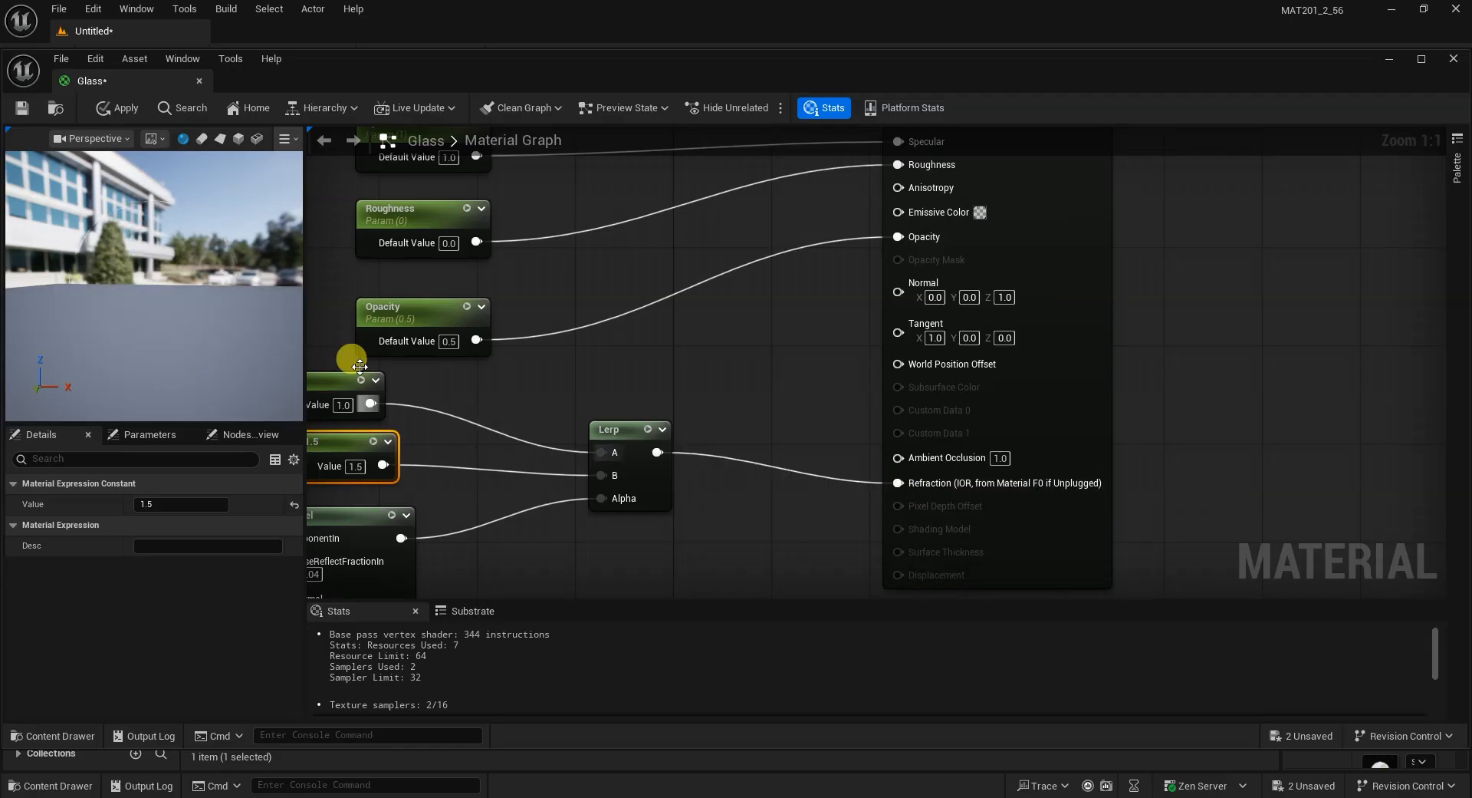
Examine the refraction on the preview sphere and review the connected parameter nodes in the material graph.
left_click_drag(131, 296, 240, 332)
scroll(716, 385, "down", 2)
scroll(715, 385, "down", 1)
scroll(539, 375, "up", 1)
right_click_drag(664, 396, 699, 471)
scroll(697, 453, "up", 1)
right_click_drag(833, 445, 729, 460)
right_click_drag(688, 374, 886, 354)
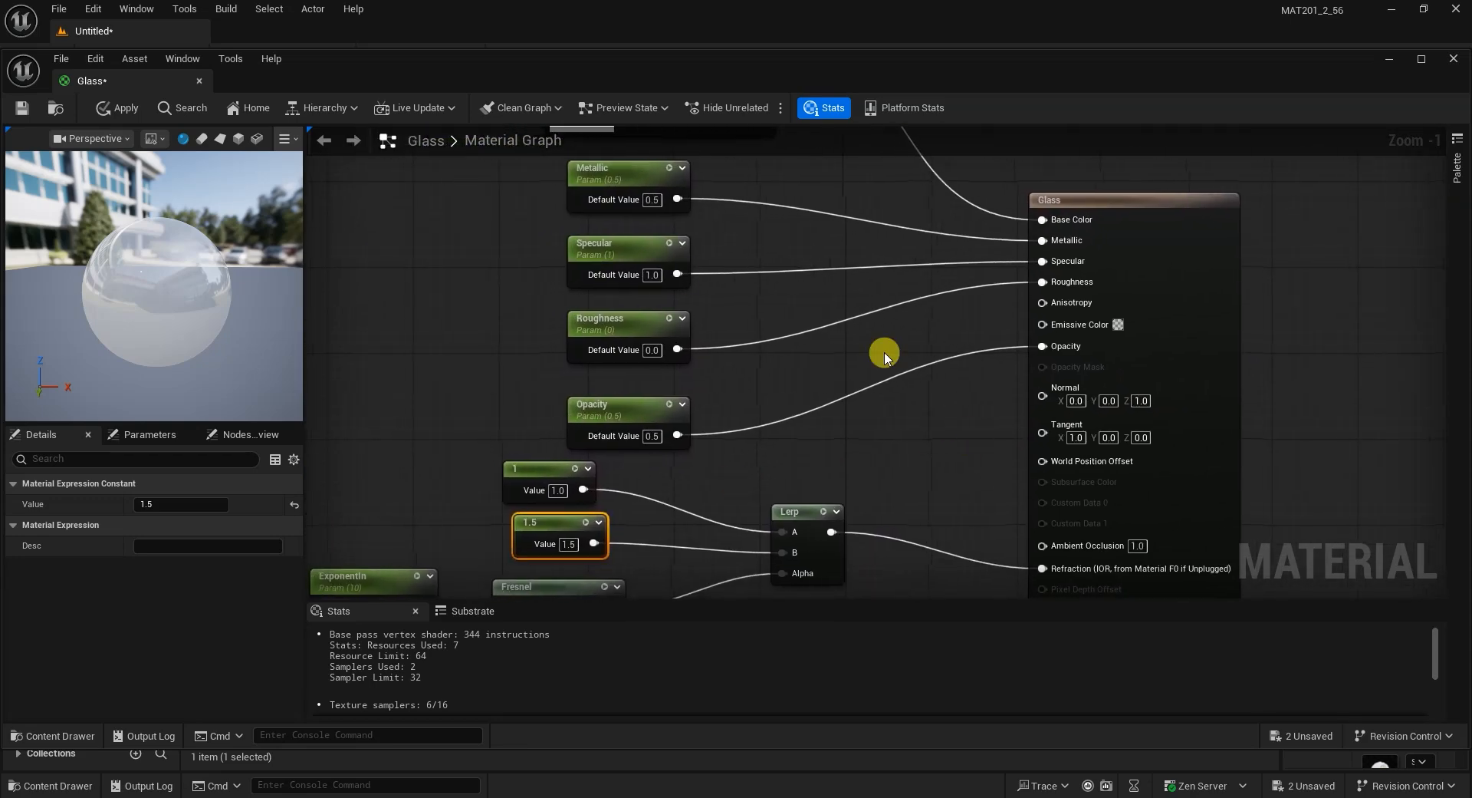
Save and close the Glass material and apply it to the preview mesh in the level.
left_click(20, 111)
mouse_move(168, 350)
left_mouse_down()
mouse_move(261, 346)
mouse_move(249, 395)
mouse_move(187, 377)
mouse_move(195, 360)
left_mouse_up()
left_click(200, 81)
left_click_drag(228, 491, 725, 194)
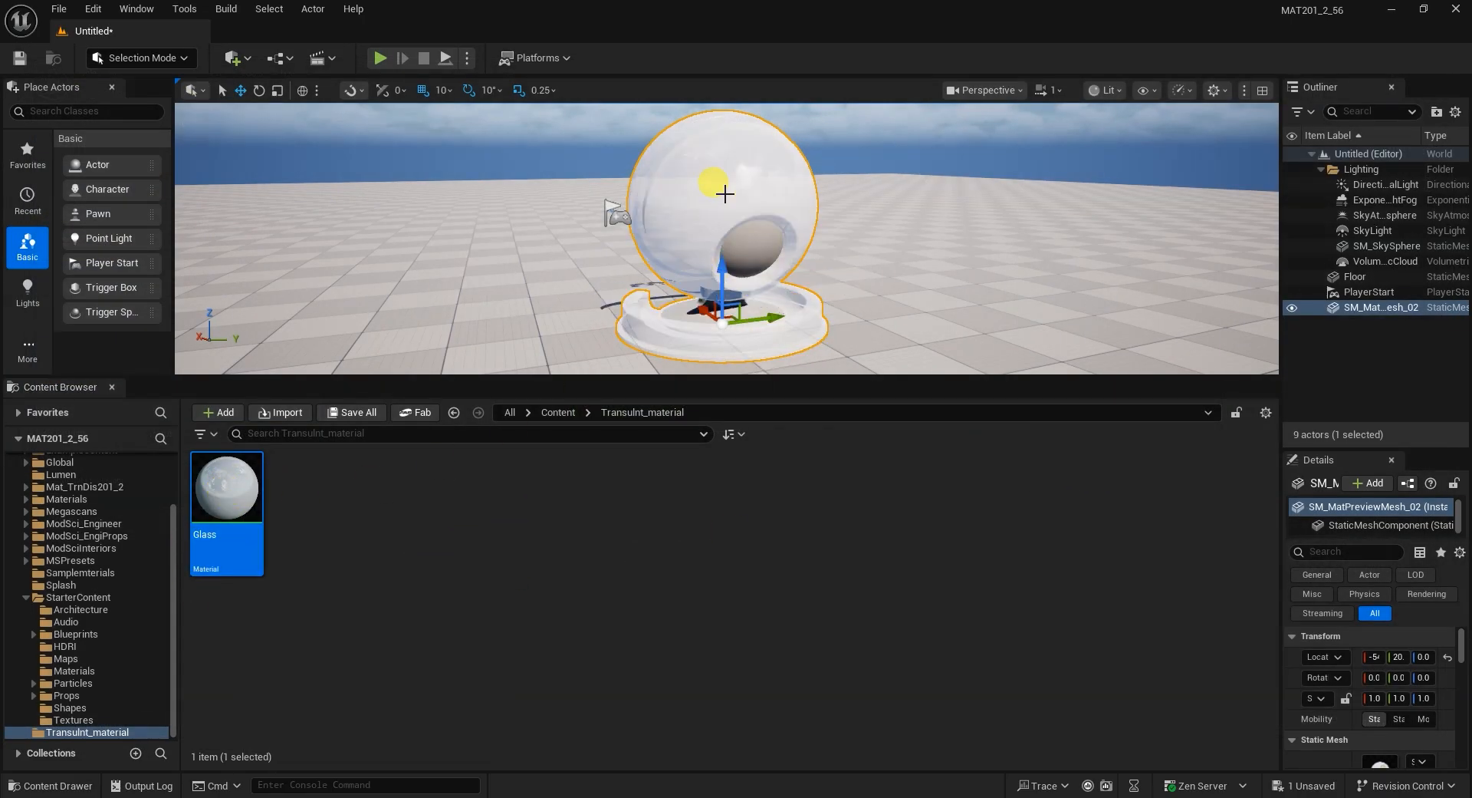
right_click_drag(809, 332, 570, 299)
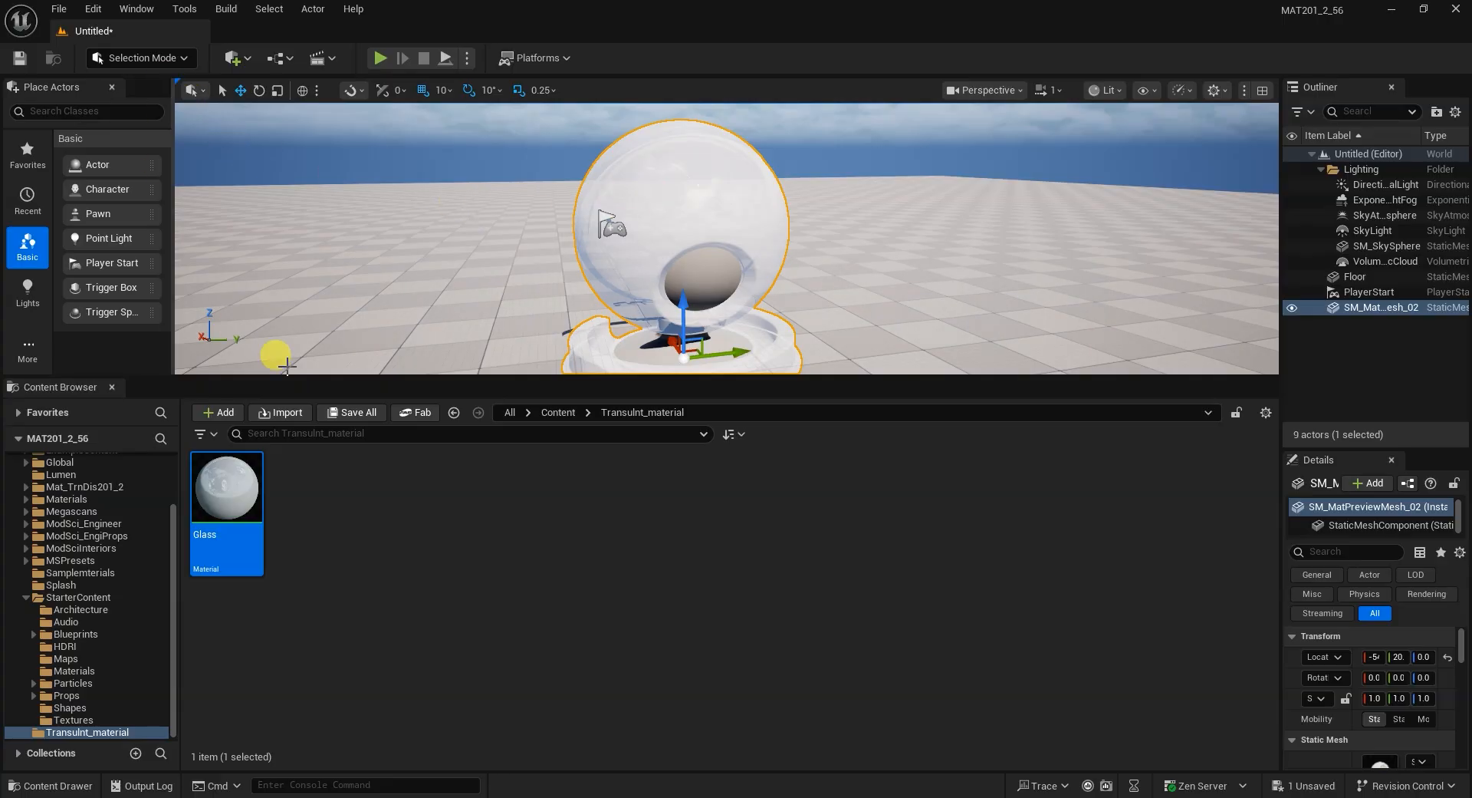
Open the treethingy level from the Content folder.
left_click(568, 415)
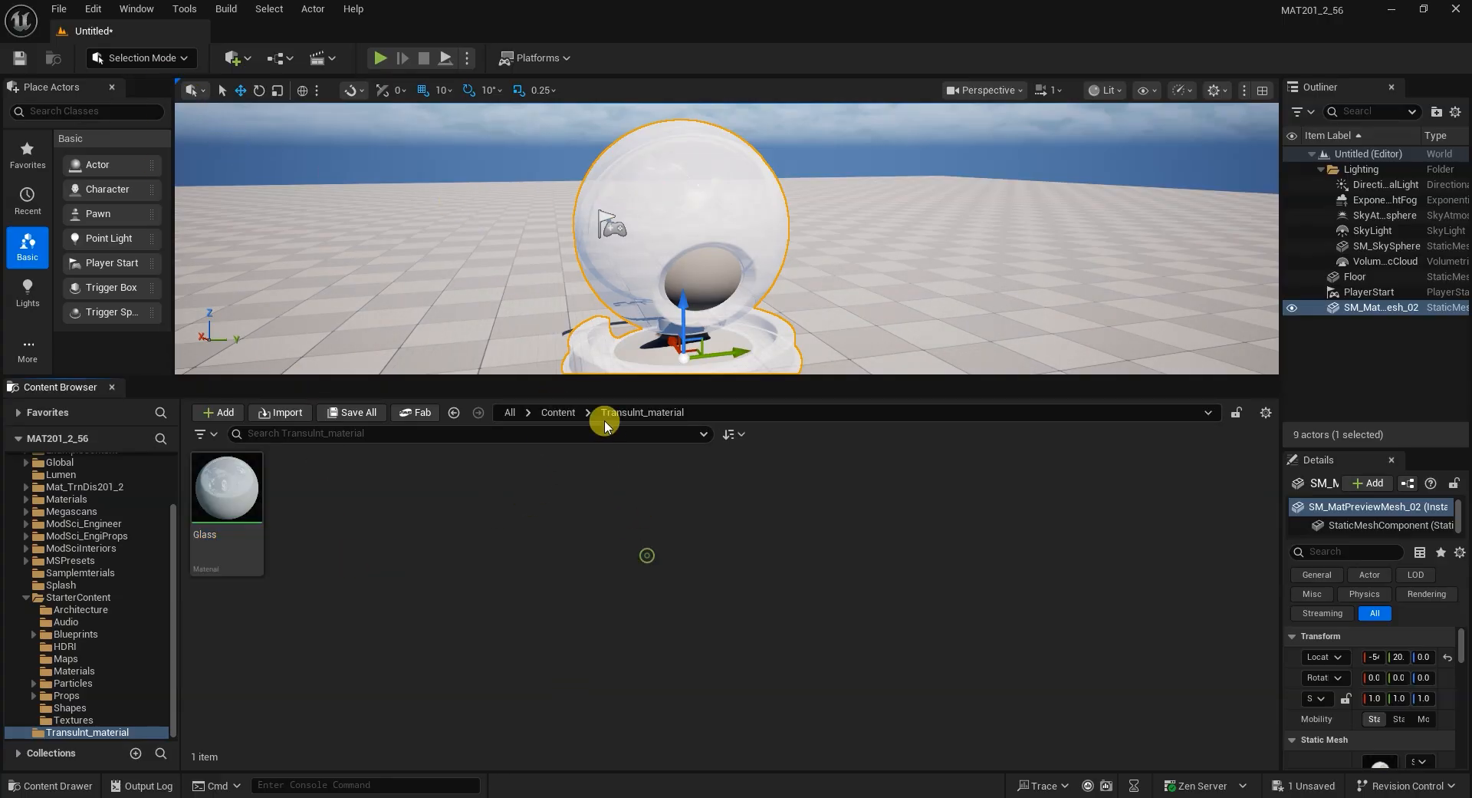
left_click(567, 413)
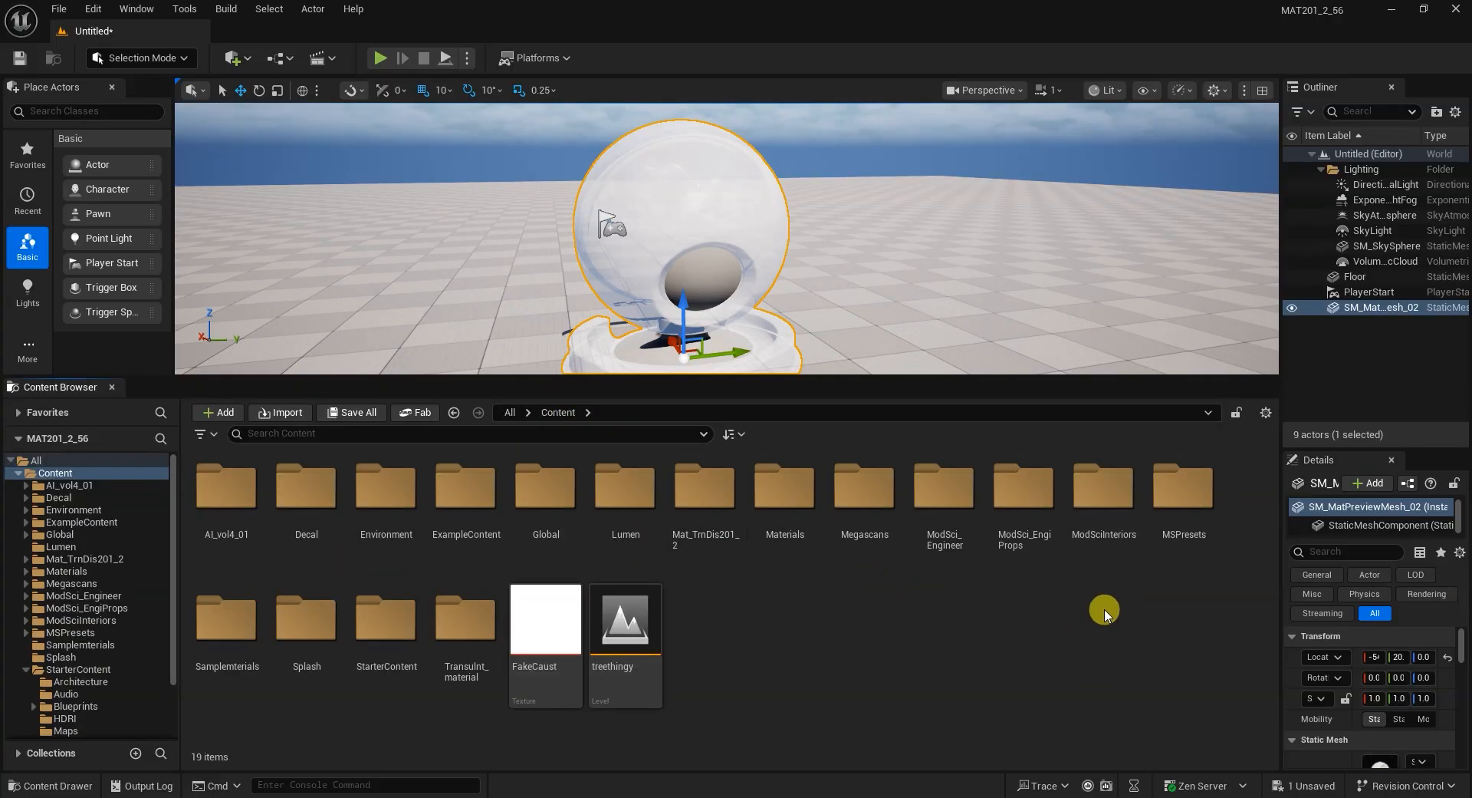
double_click(648, 664)
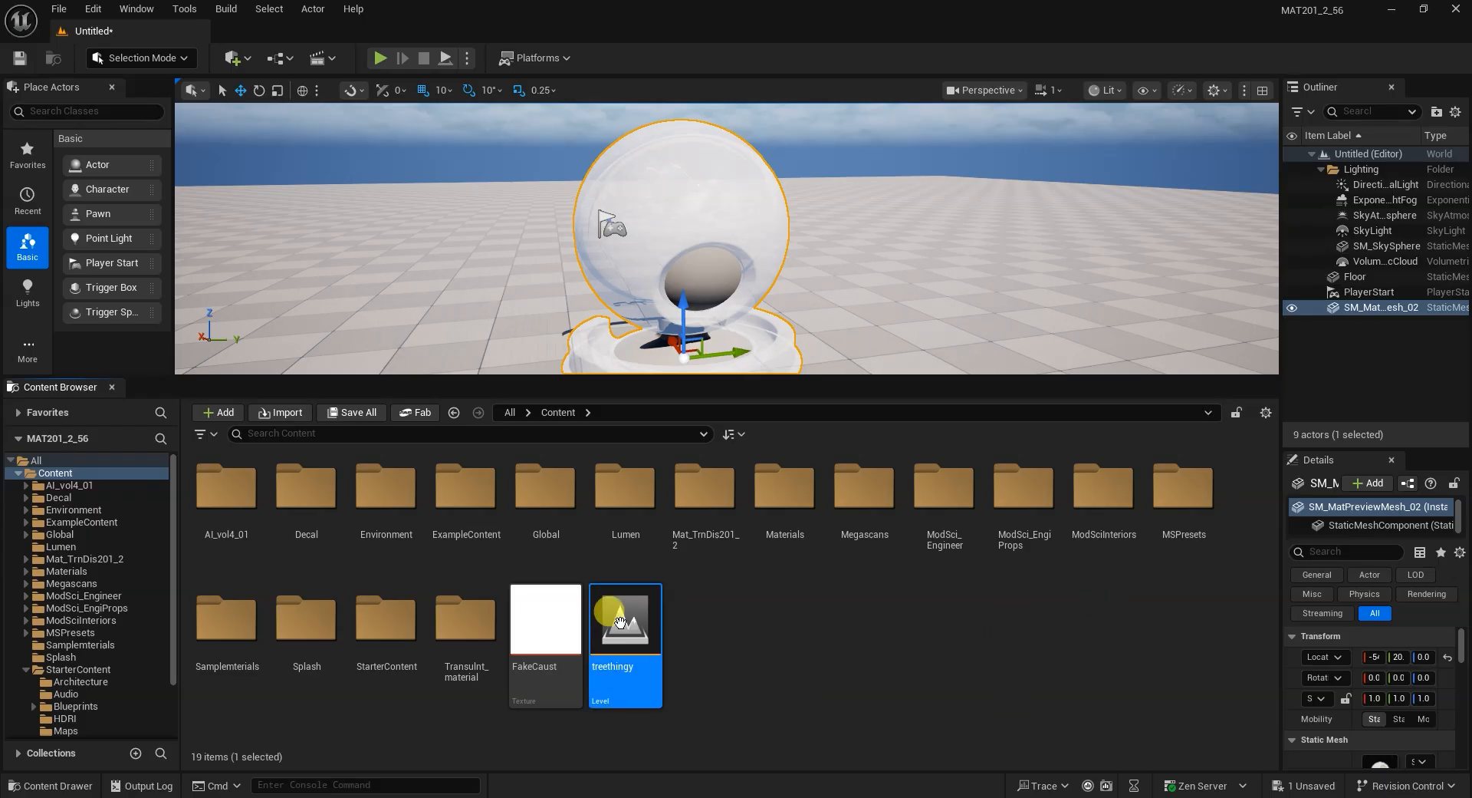
left_click(859, 579)
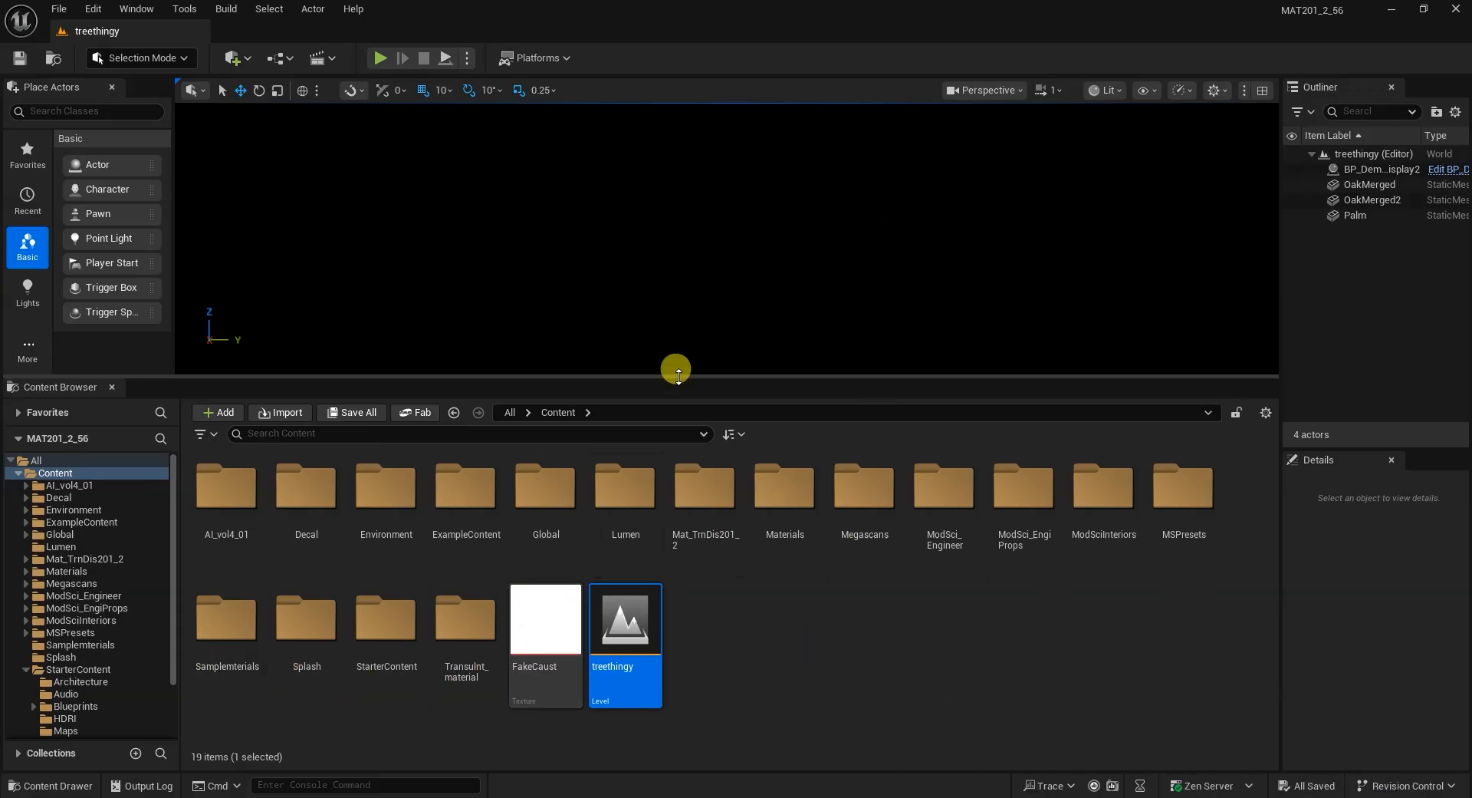
Search the Content folder for "map" and open the Mat_Trn_Trees201_2 level.
left_click_drag(678, 373, 681, 444)
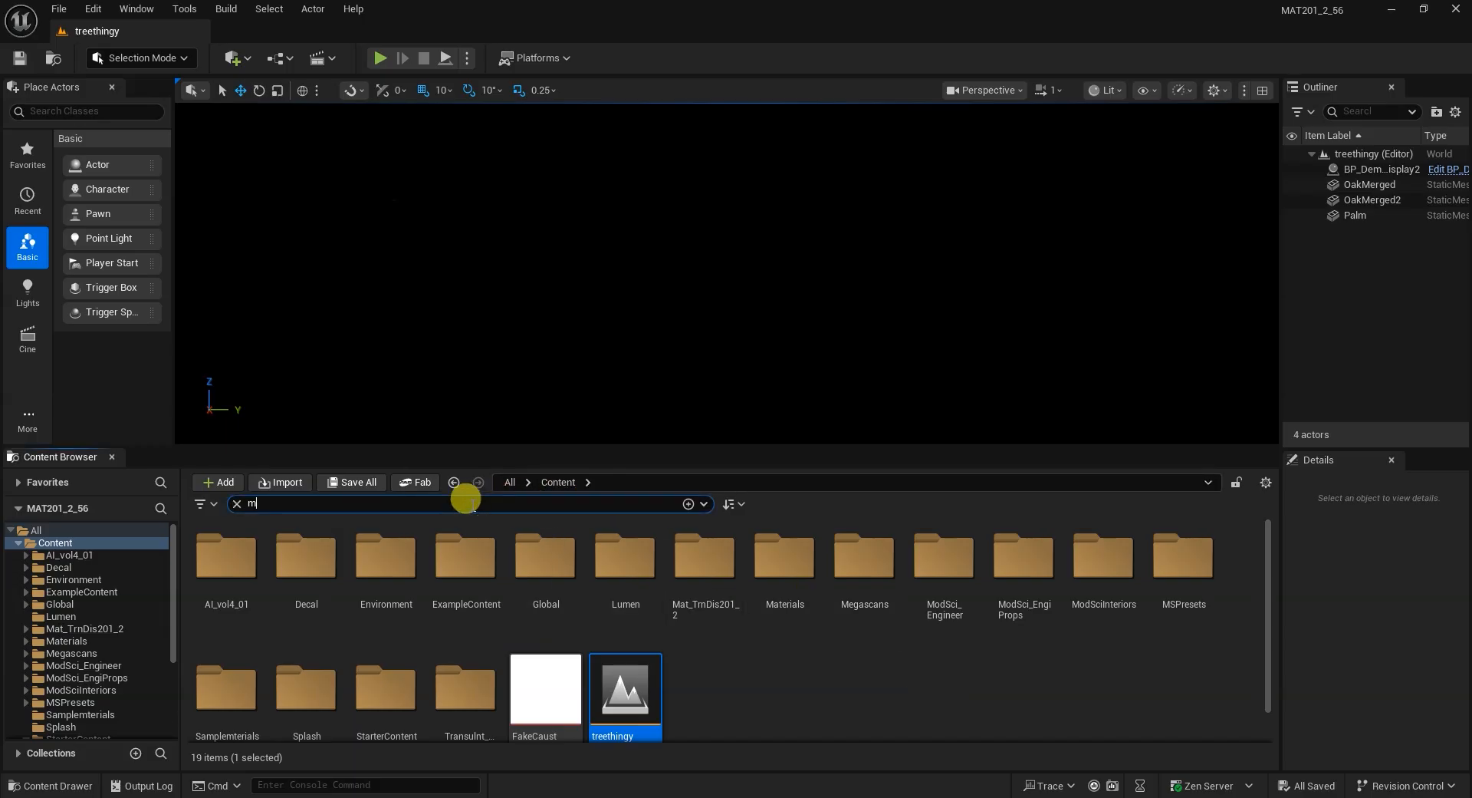
type("qp")
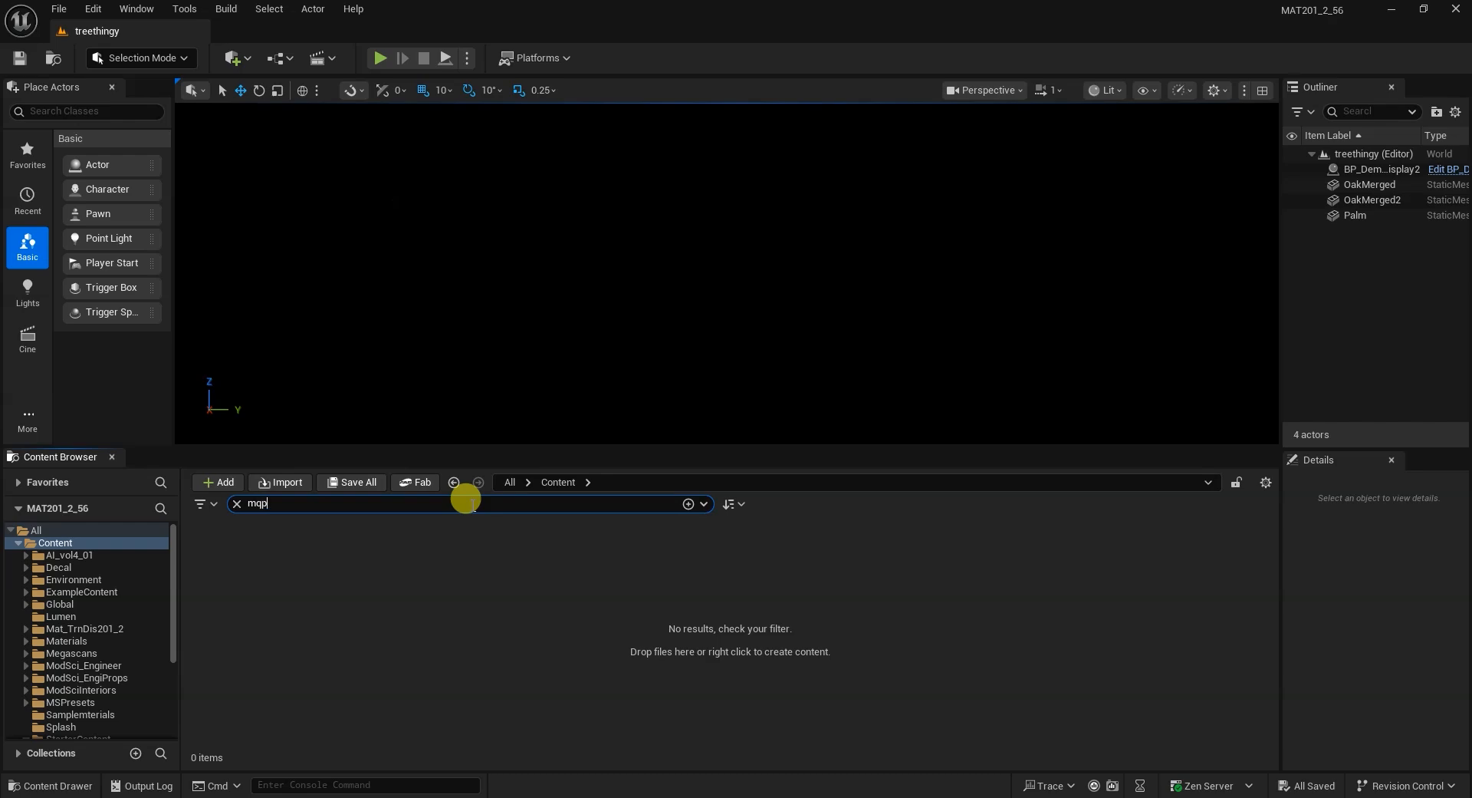
type("ap")
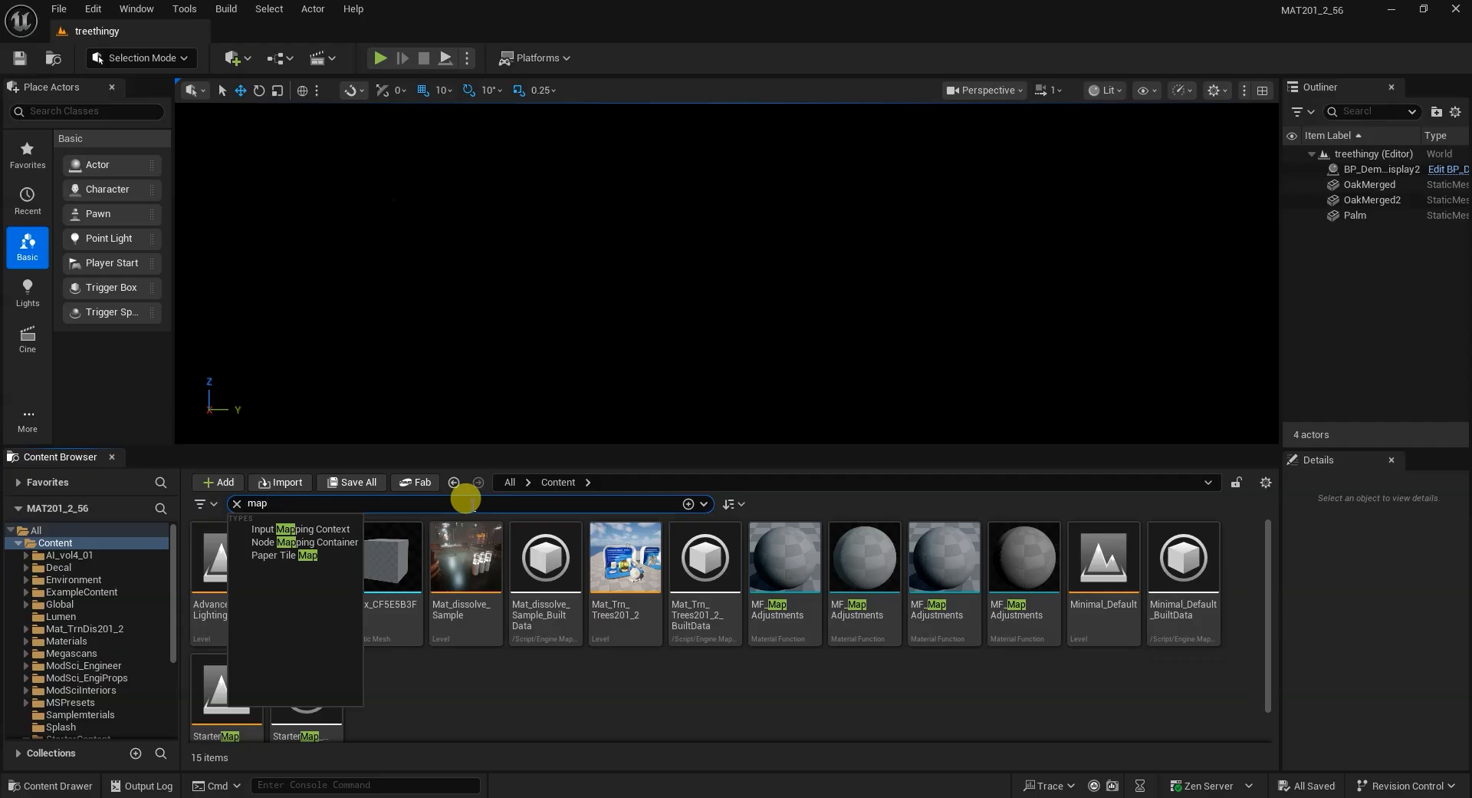
left_click(1110, 613)
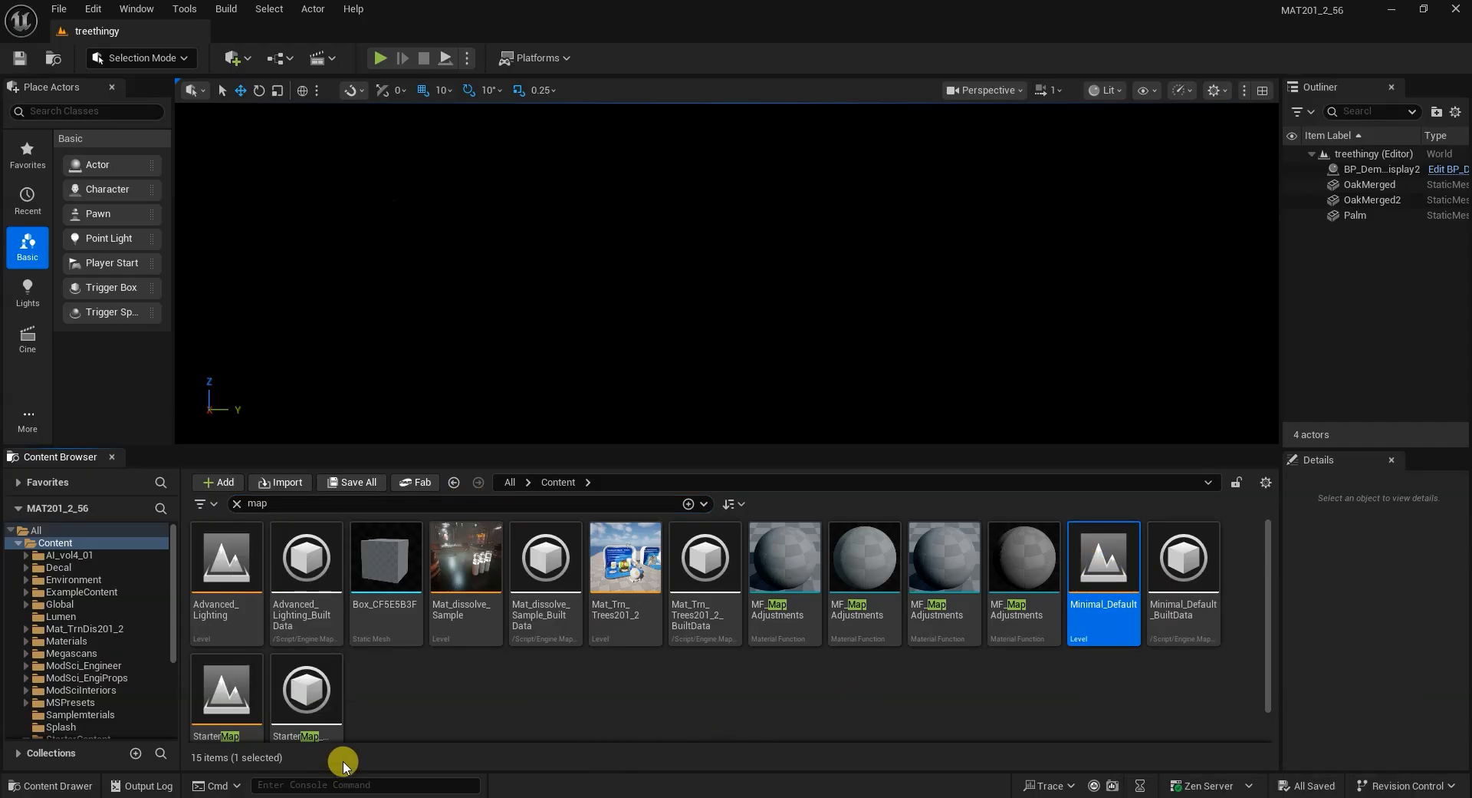
left_click(244, 635)
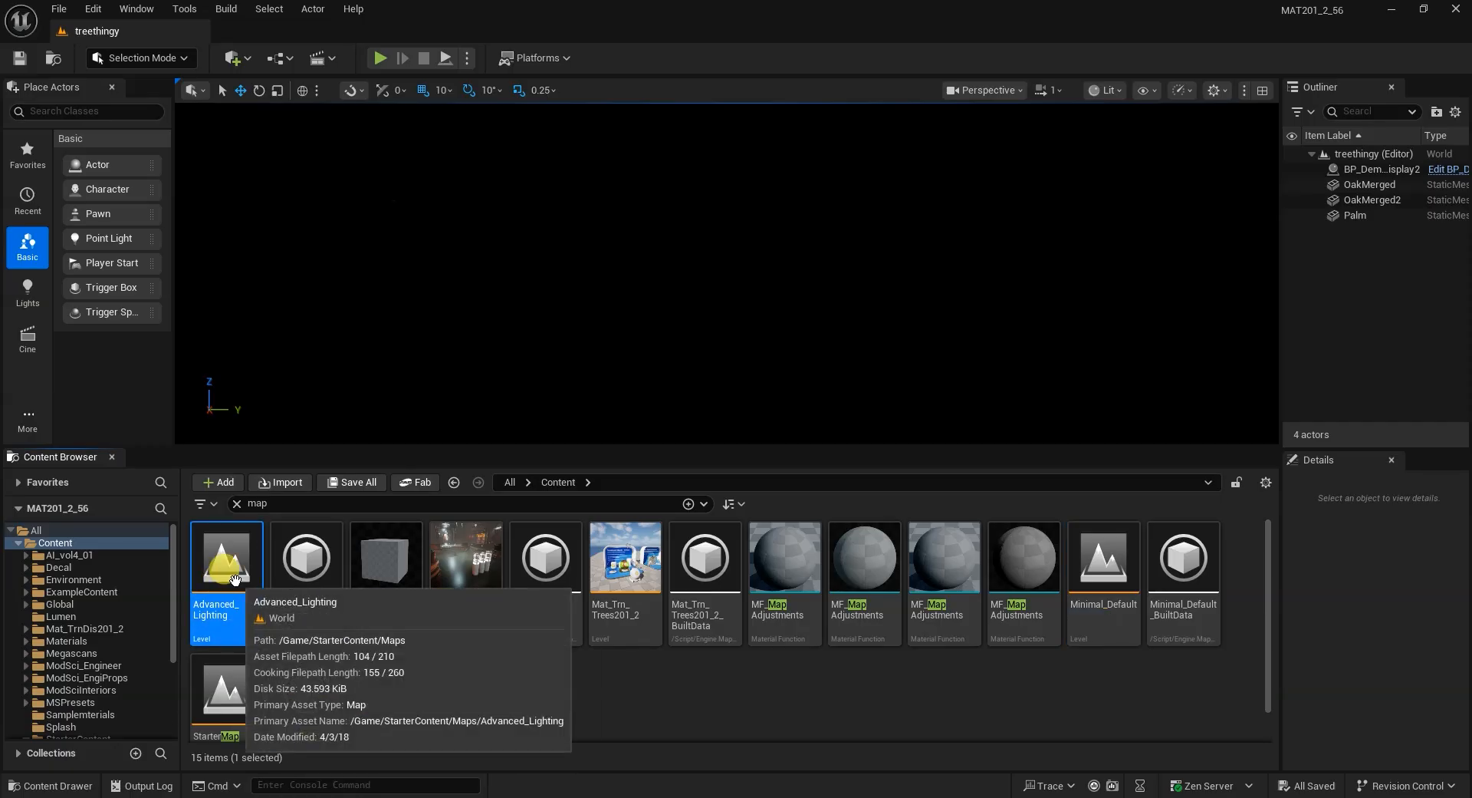
double_click(625, 557)
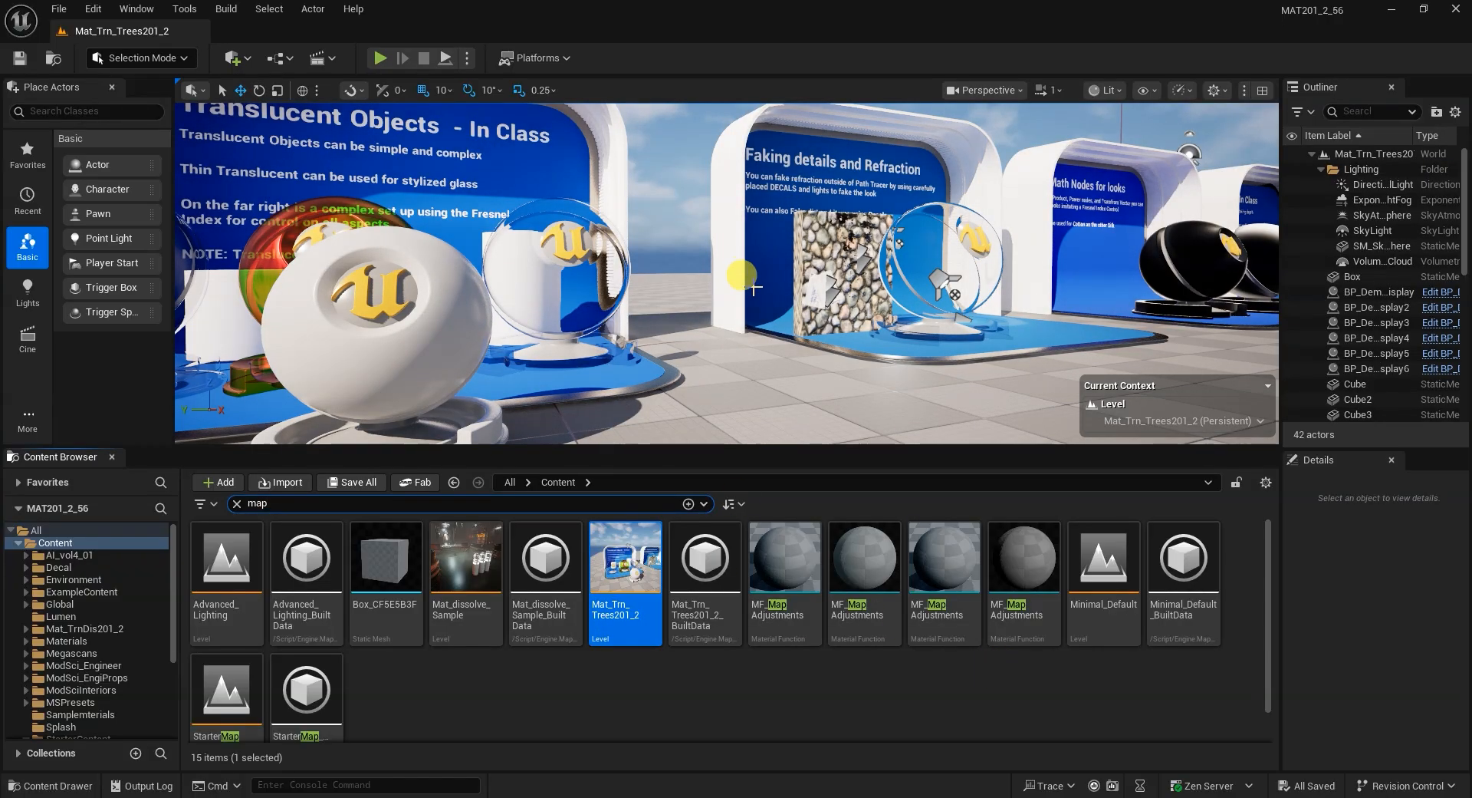
scroll(755, 284, "down", 5)
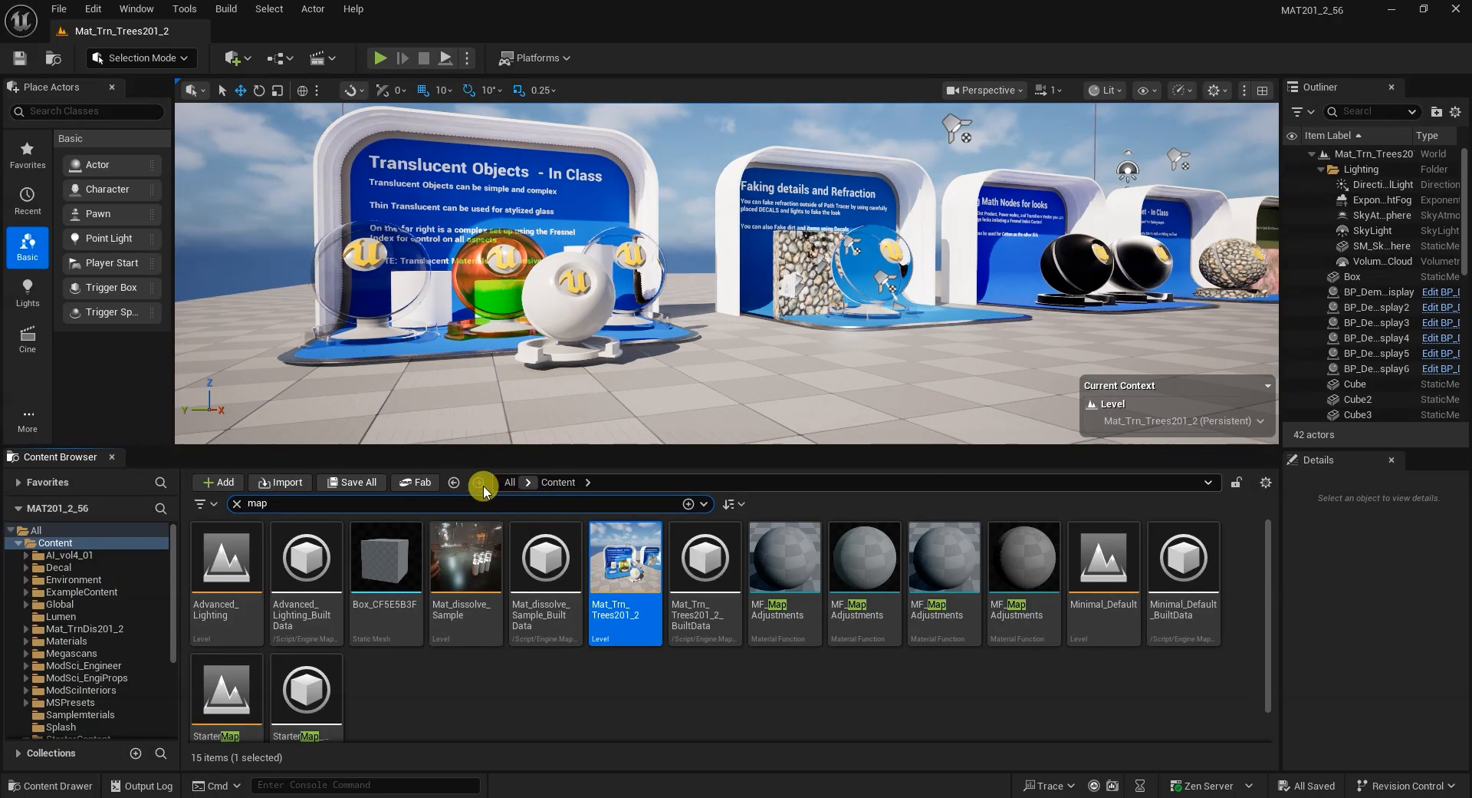
Clear the asset search and open the Transulnt_material folder inside Content.
left_click(511, 482)
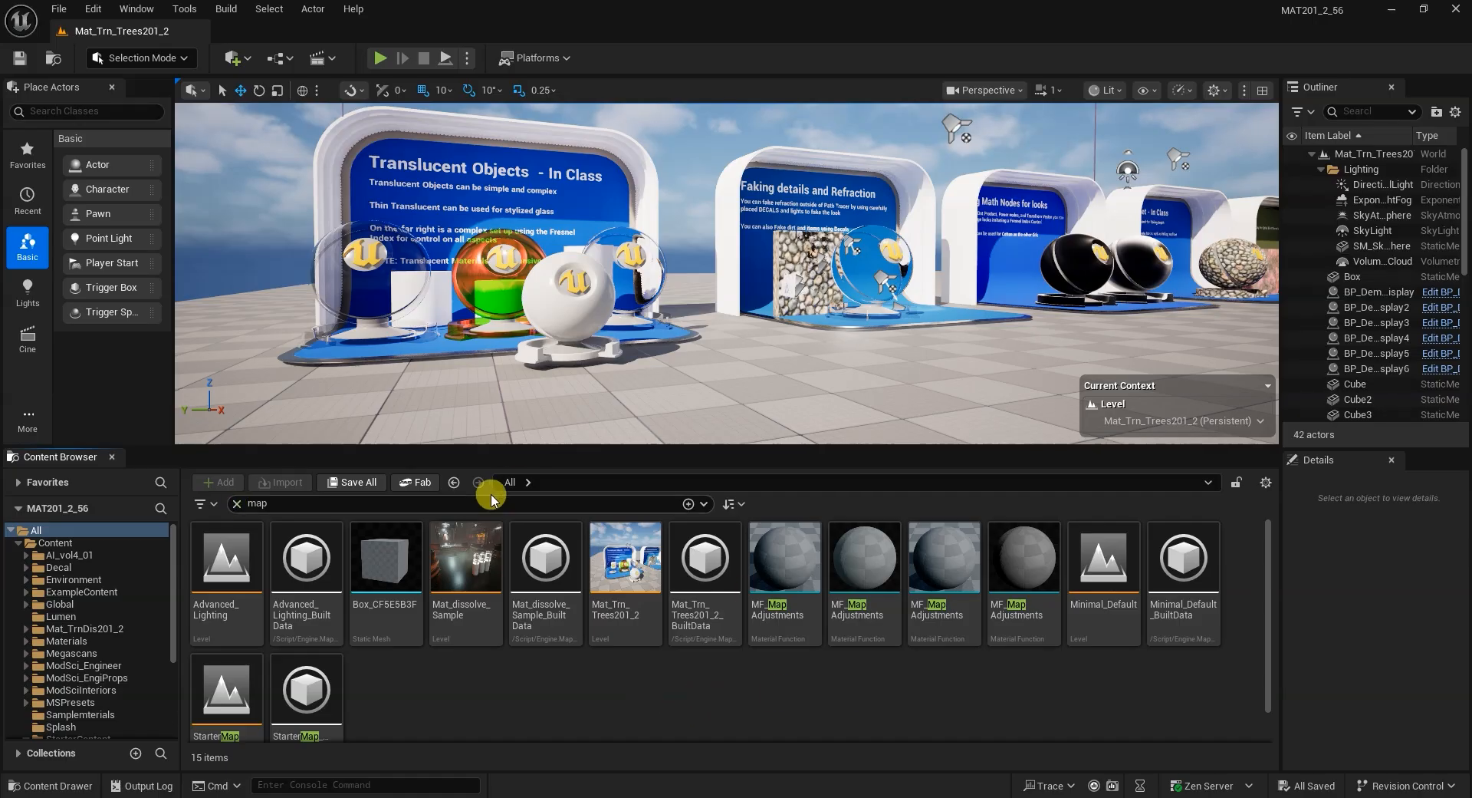
left_click(236, 503)
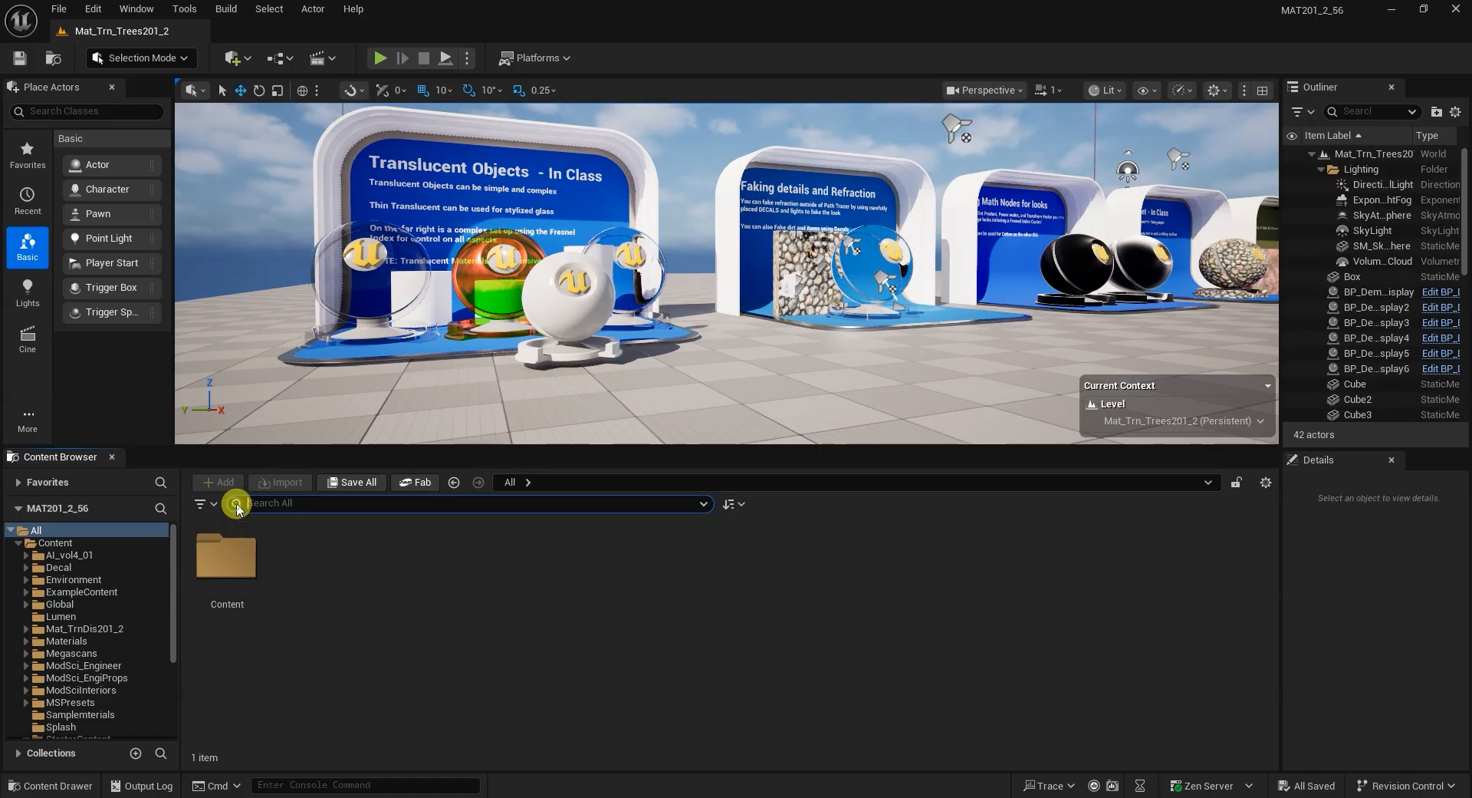
double_click(236, 545)
scroll(716, 675, "down", 1)
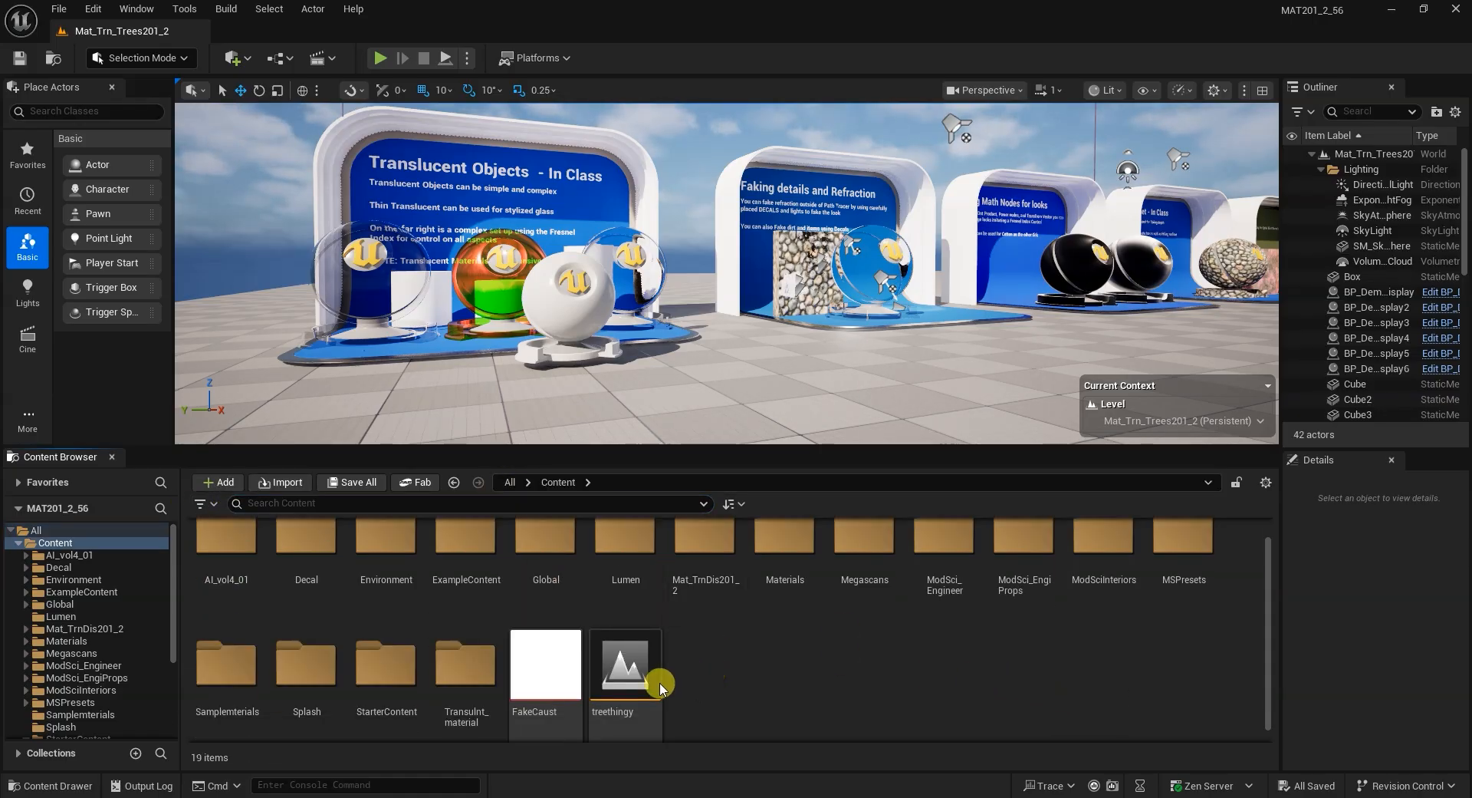
double_click(468, 670)
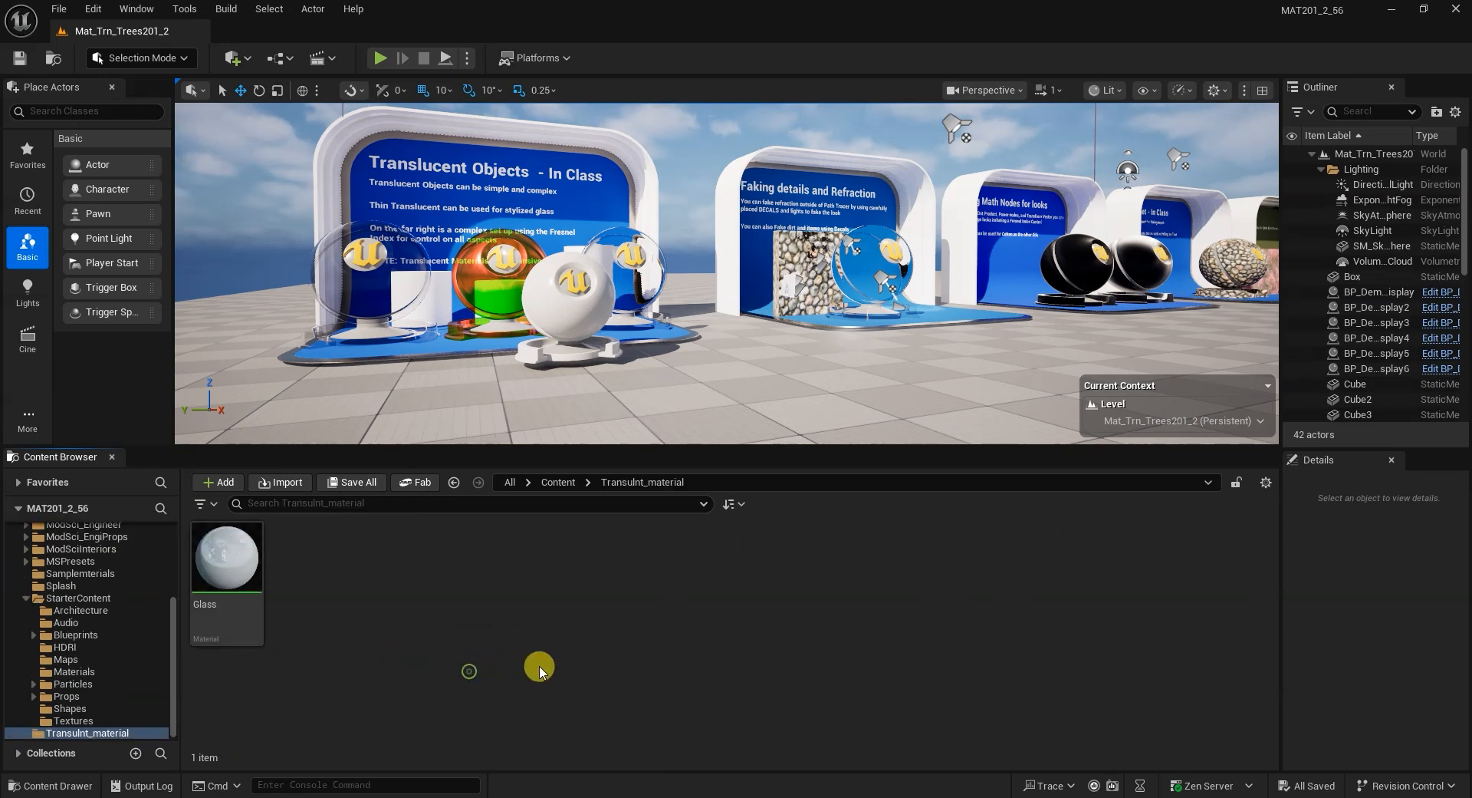
Move the white preview mesh from the Translucent Objects booth to the Faking details and Refraction booth and enlarge it uniformly.
left_click_drag(684, 349, 681, 366)
left_click_drag(784, 322, 788, 293)
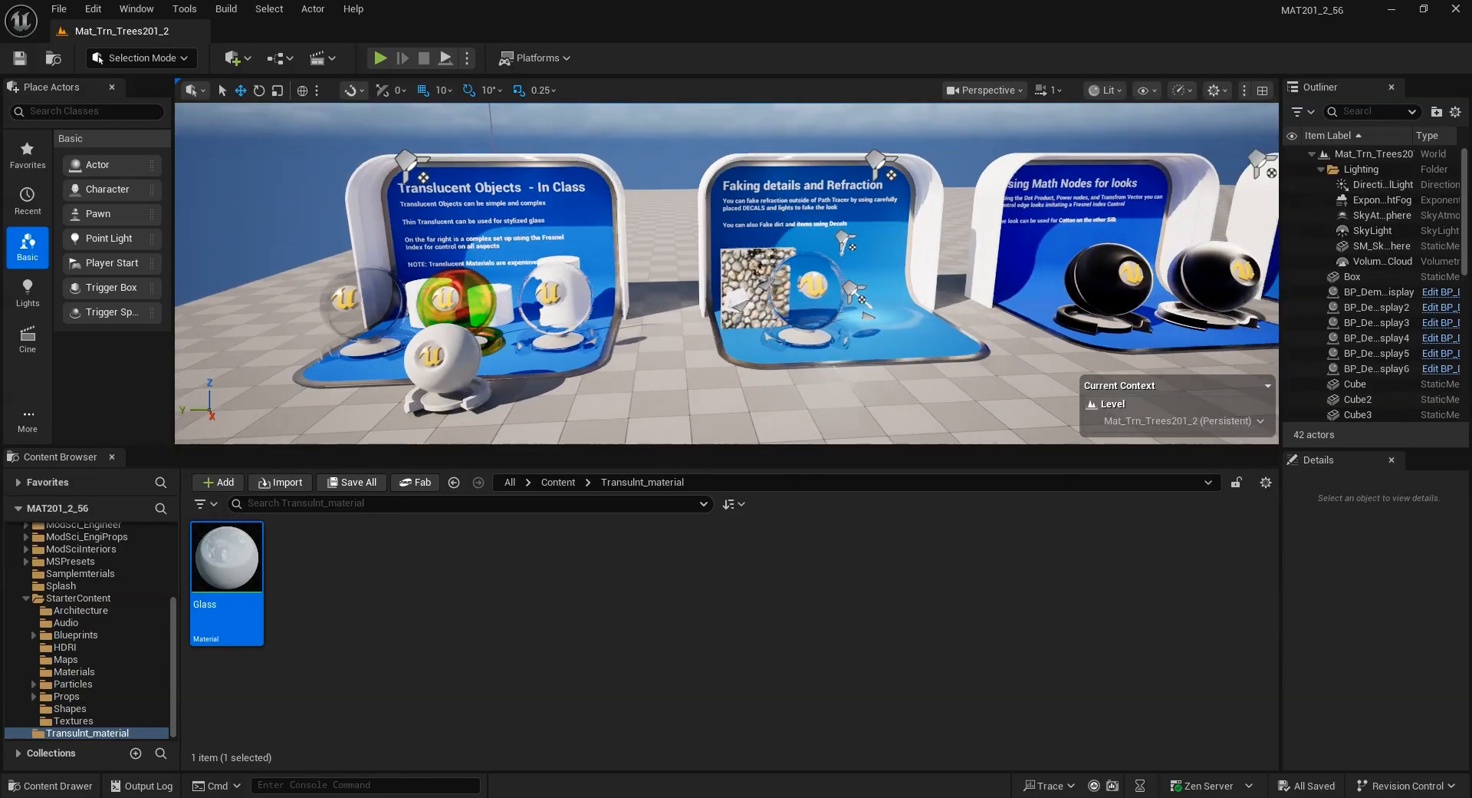
left_click(469, 353)
left_click(452, 358)
left_click_drag(385, 408, 880, 367)
left_click_drag(876, 416, 818, 390, "alt")
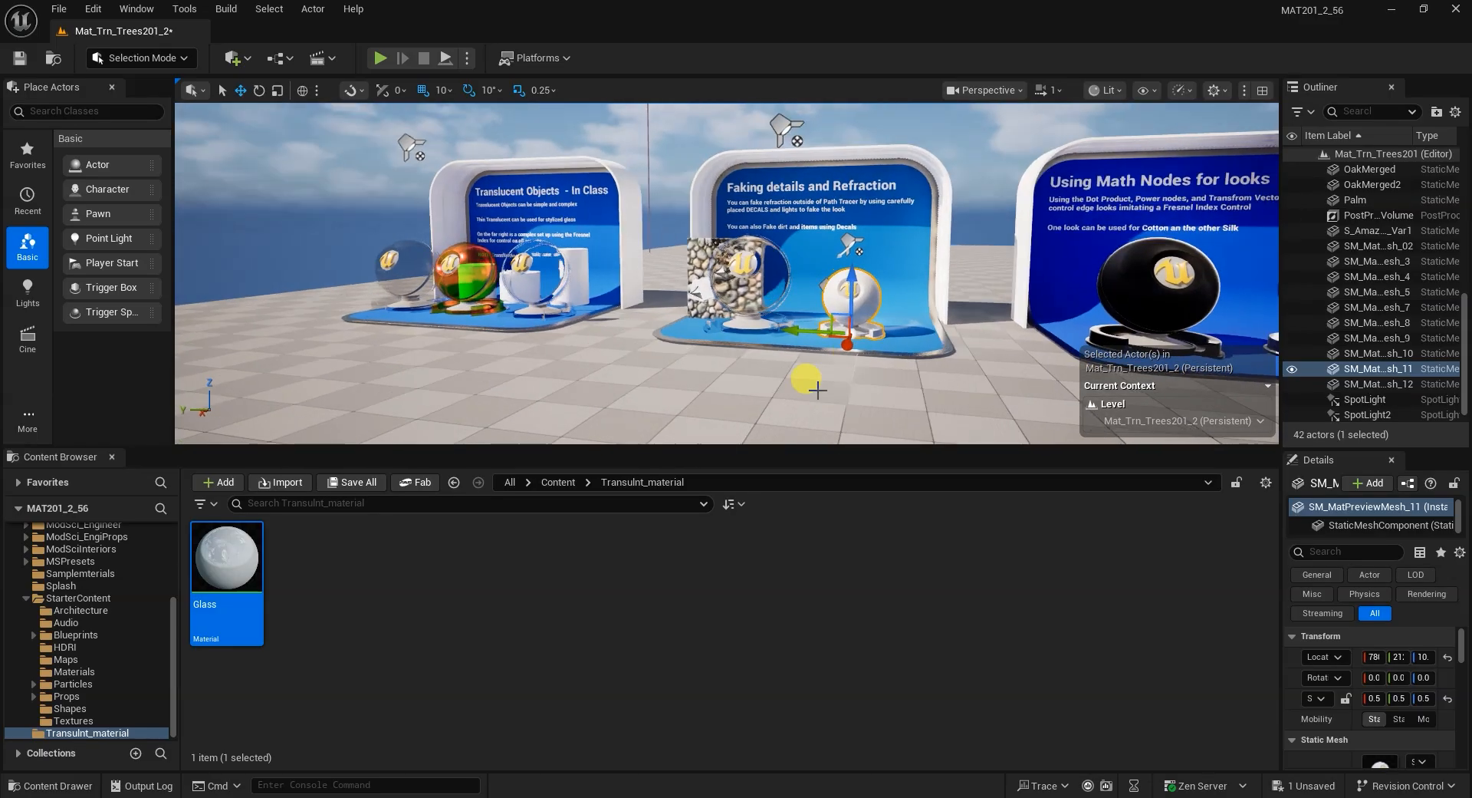
scroll(866, 358, "up", 1)
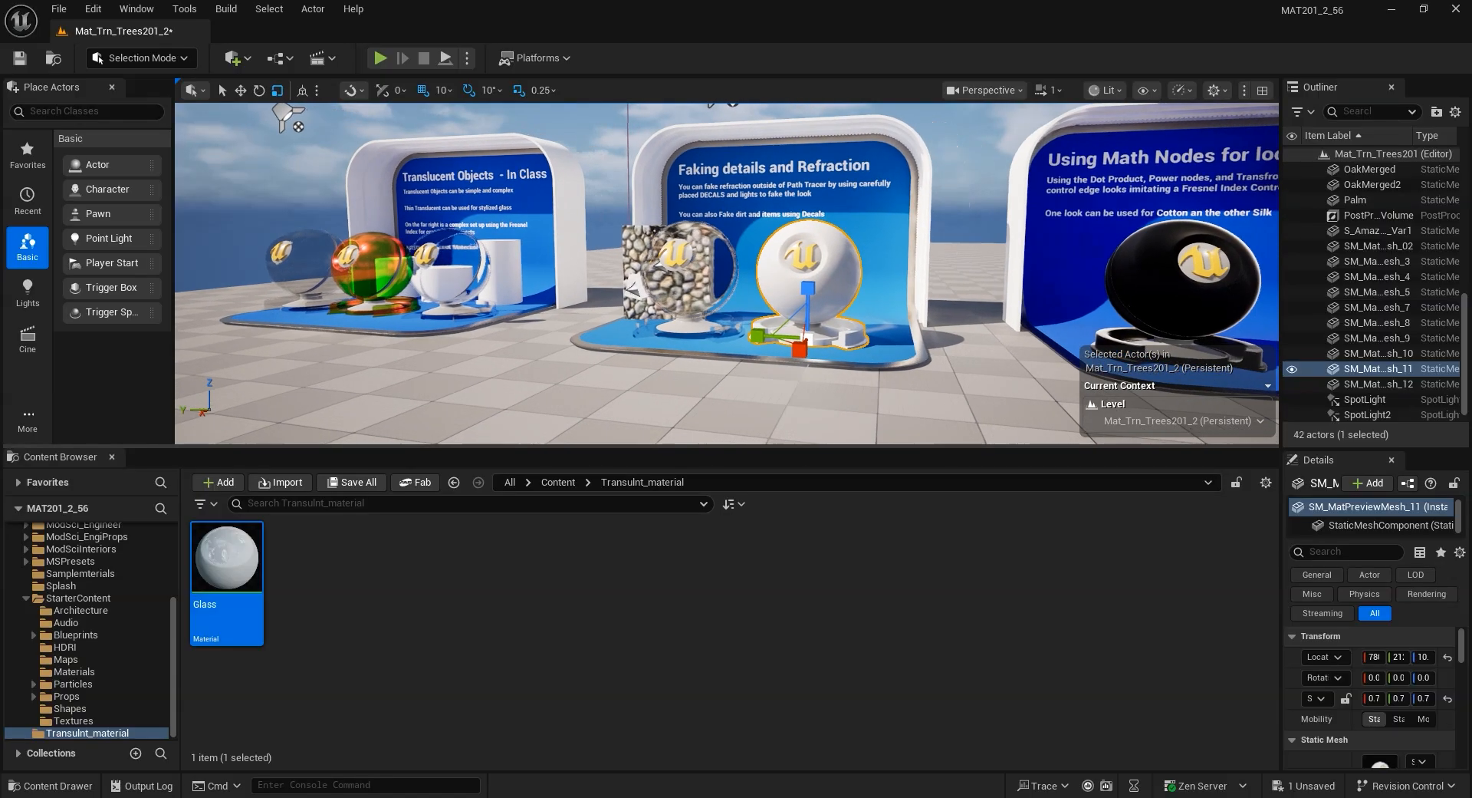
Apply the Glass material to the enlarged preview mesh and slide it over to the pebble wall.
left_click_drag(238, 636, 830, 281)
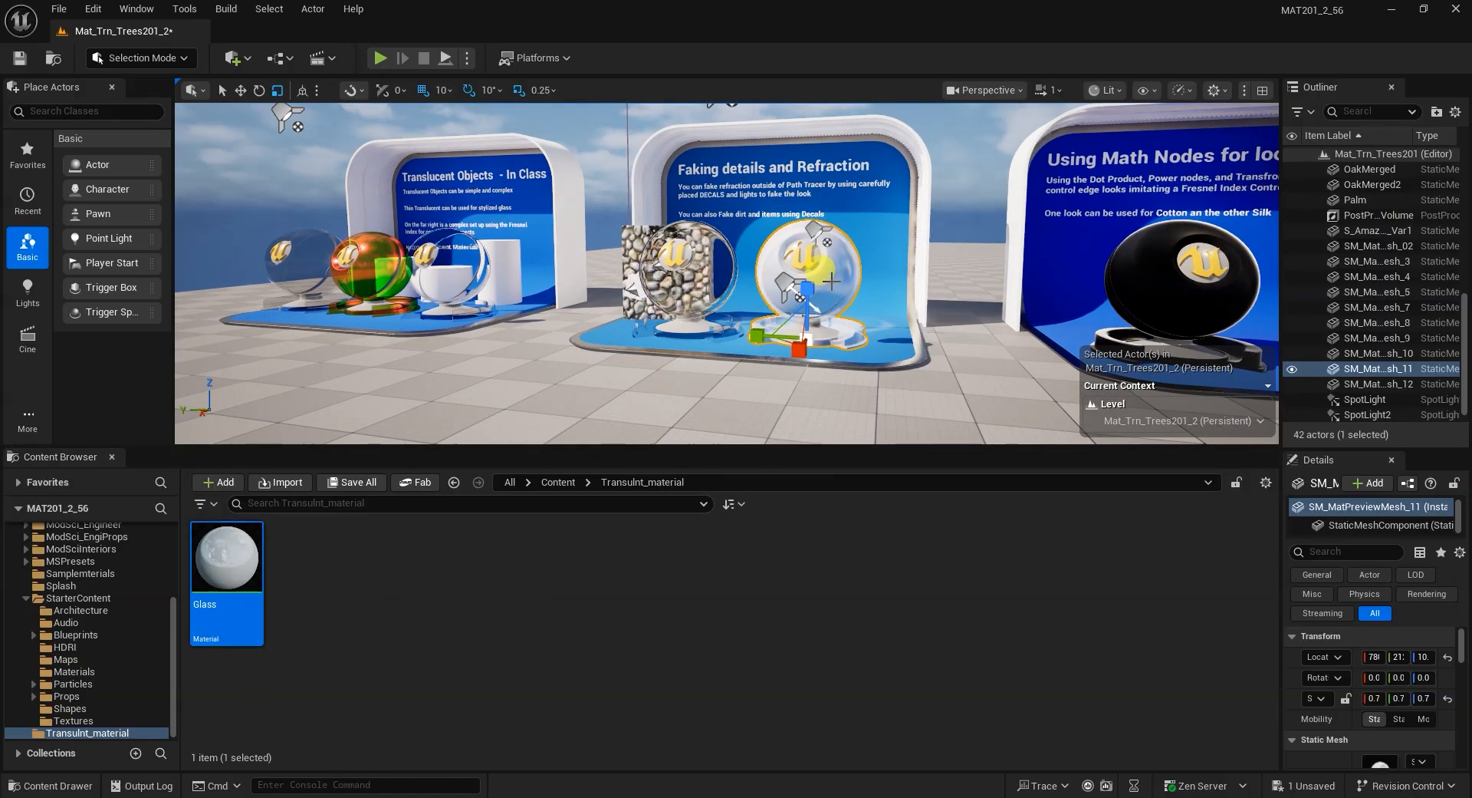
right_click_drag(886, 391, 840, 363)
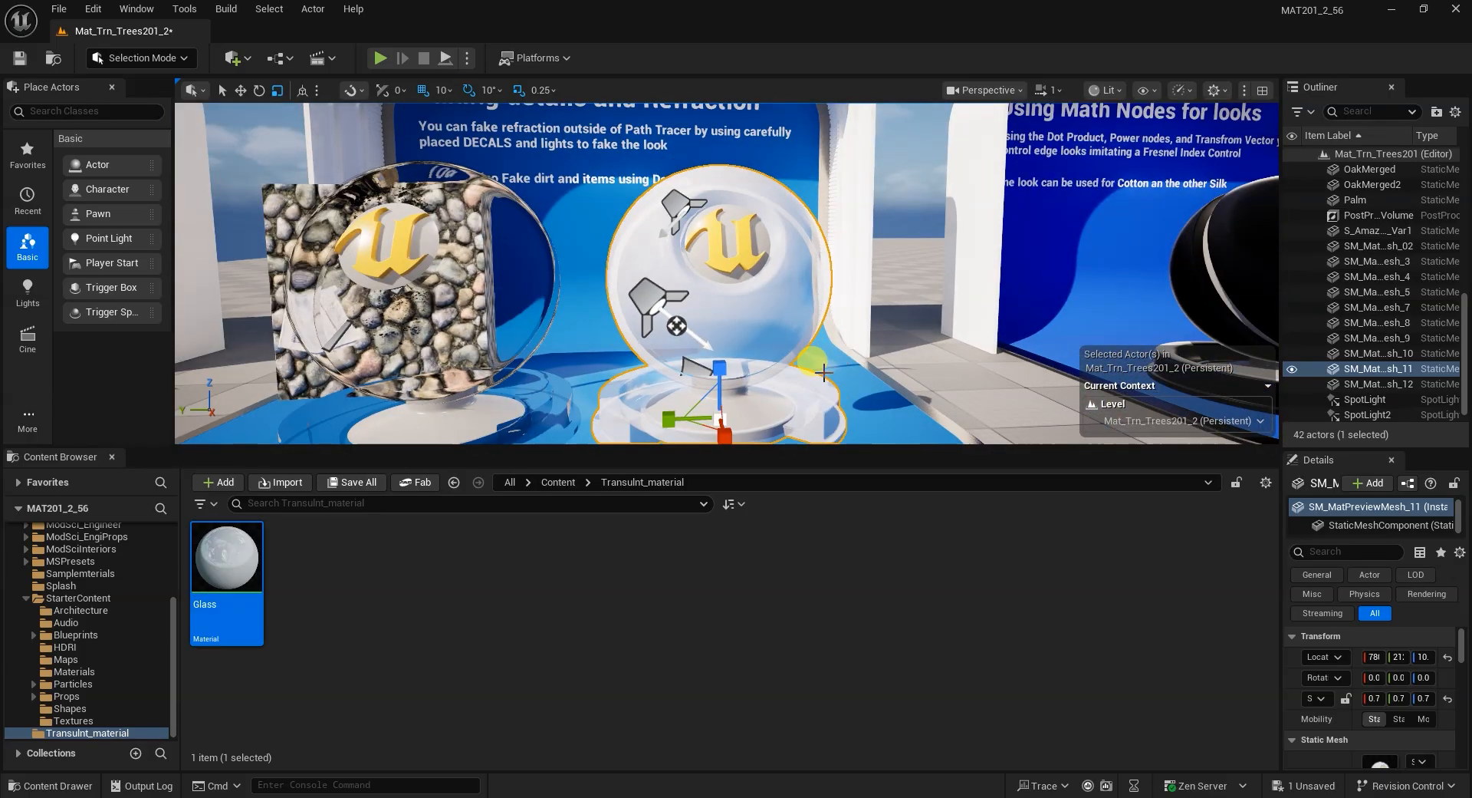
left_click_drag(789, 351, 254, 391)
Move the booth's original clear preview mesh away from the pebble wall and adjust the new Glass mesh's position in front of it.
left_click(591, 221)
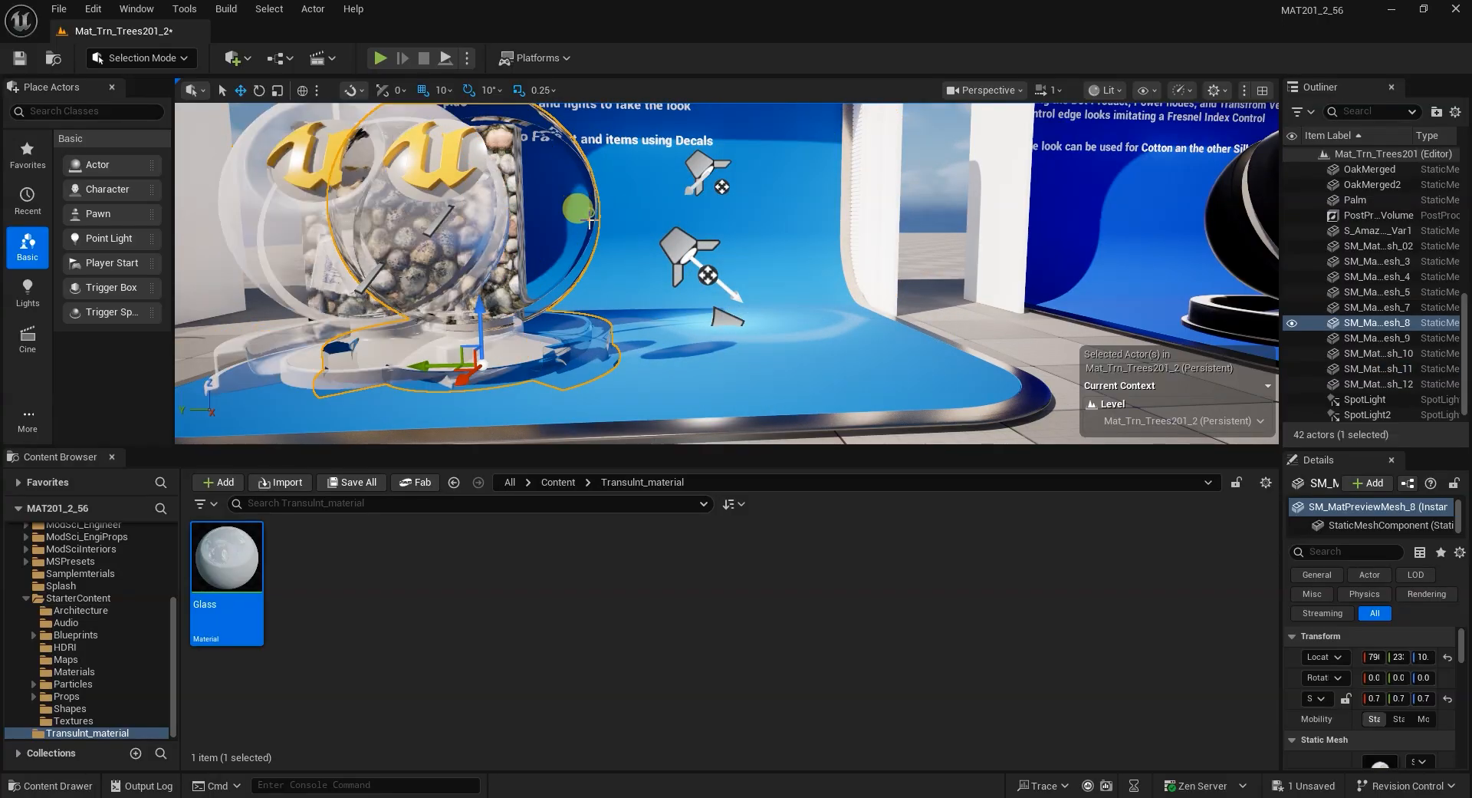
left_click_drag(416, 364, 975, 352)
right_click_drag(525, 362, 647, 277)
left_click(579, 341)
mouse_move(582, 364)
left_mouse_down()
mouse_move(660, 366)
mouse_move(572, 368)
left_mouse_up()
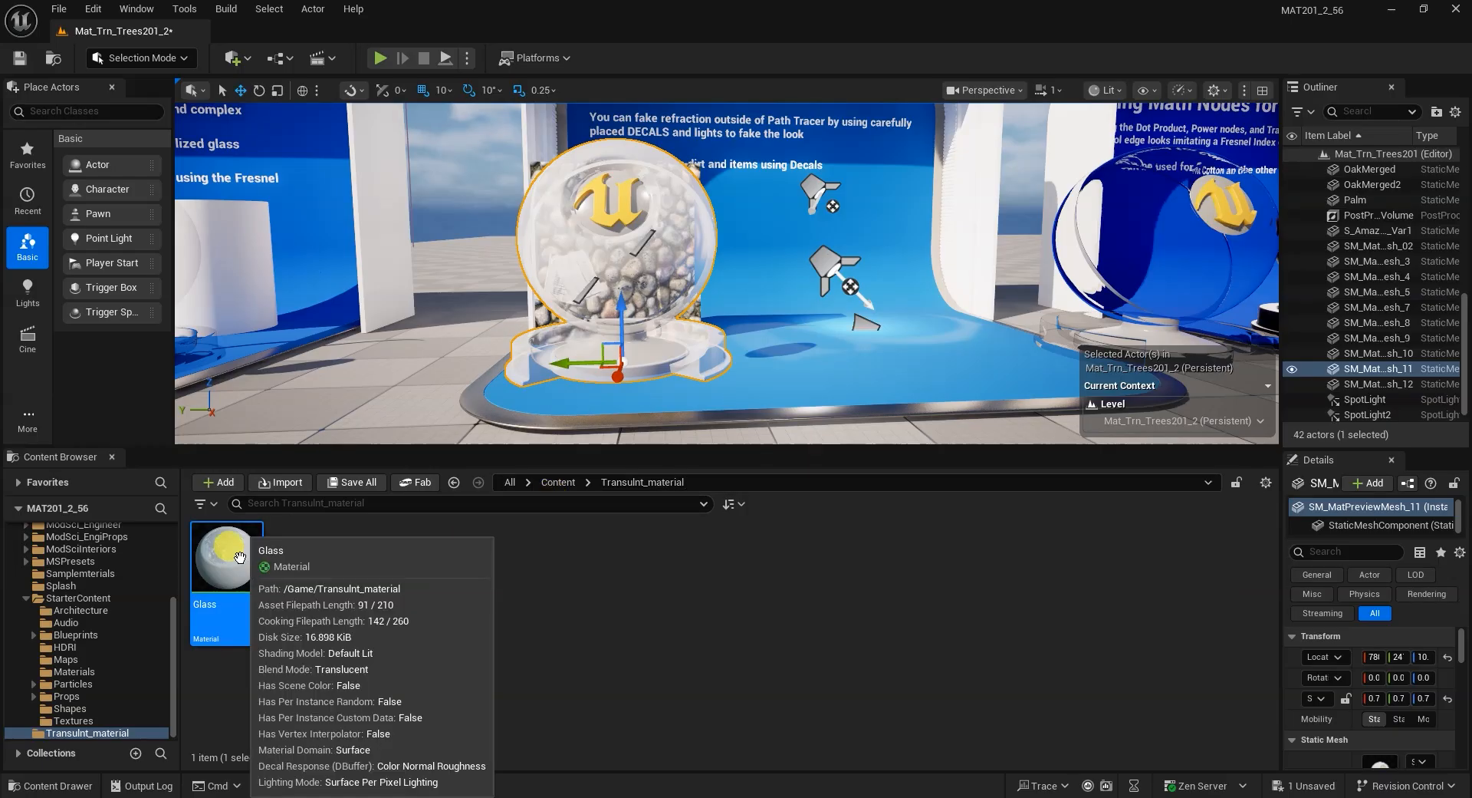
Create a material instance from the Glass material and open it for editing.
right_click(201, 550)
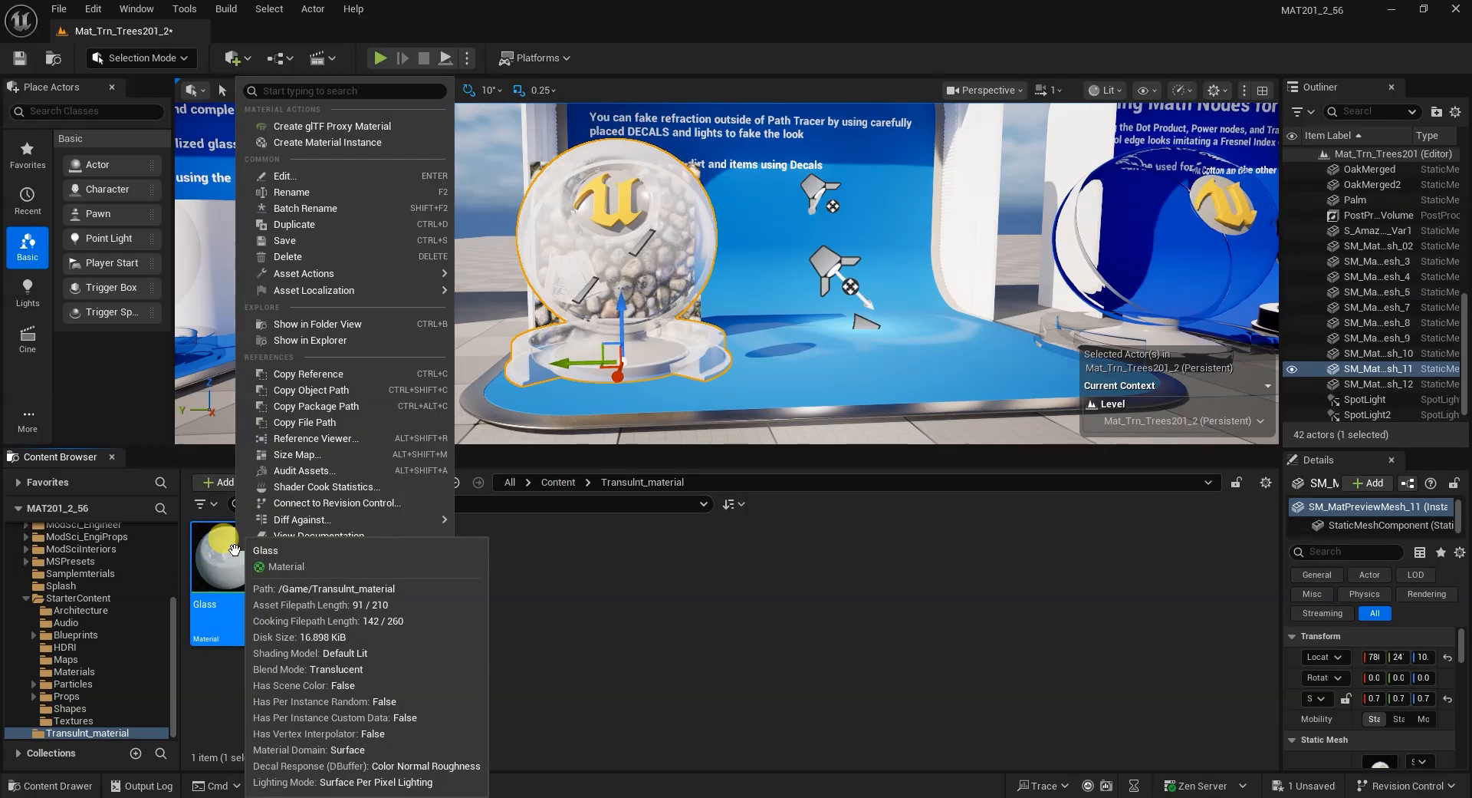
left_click(333, 142)
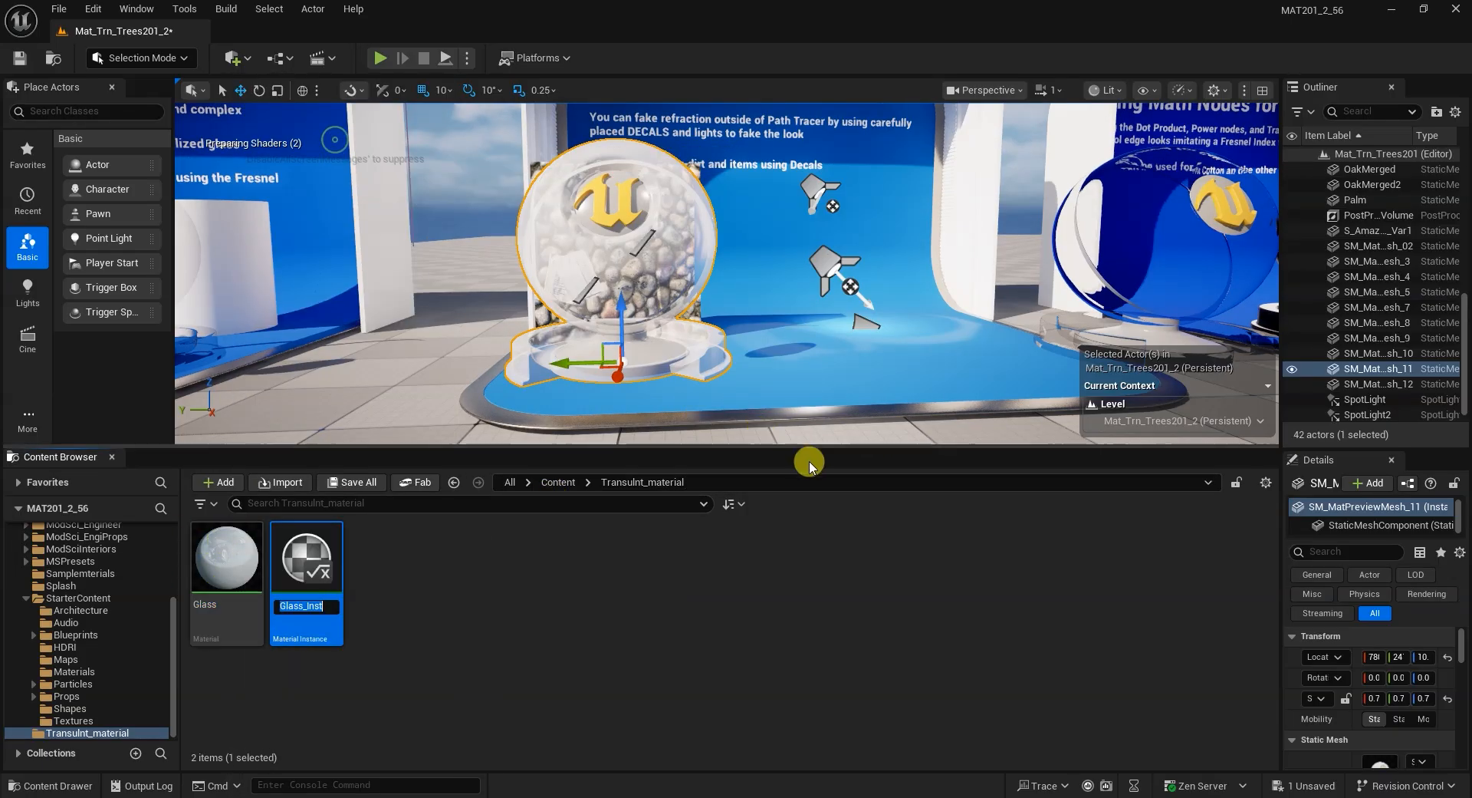
double_click(312, 552)
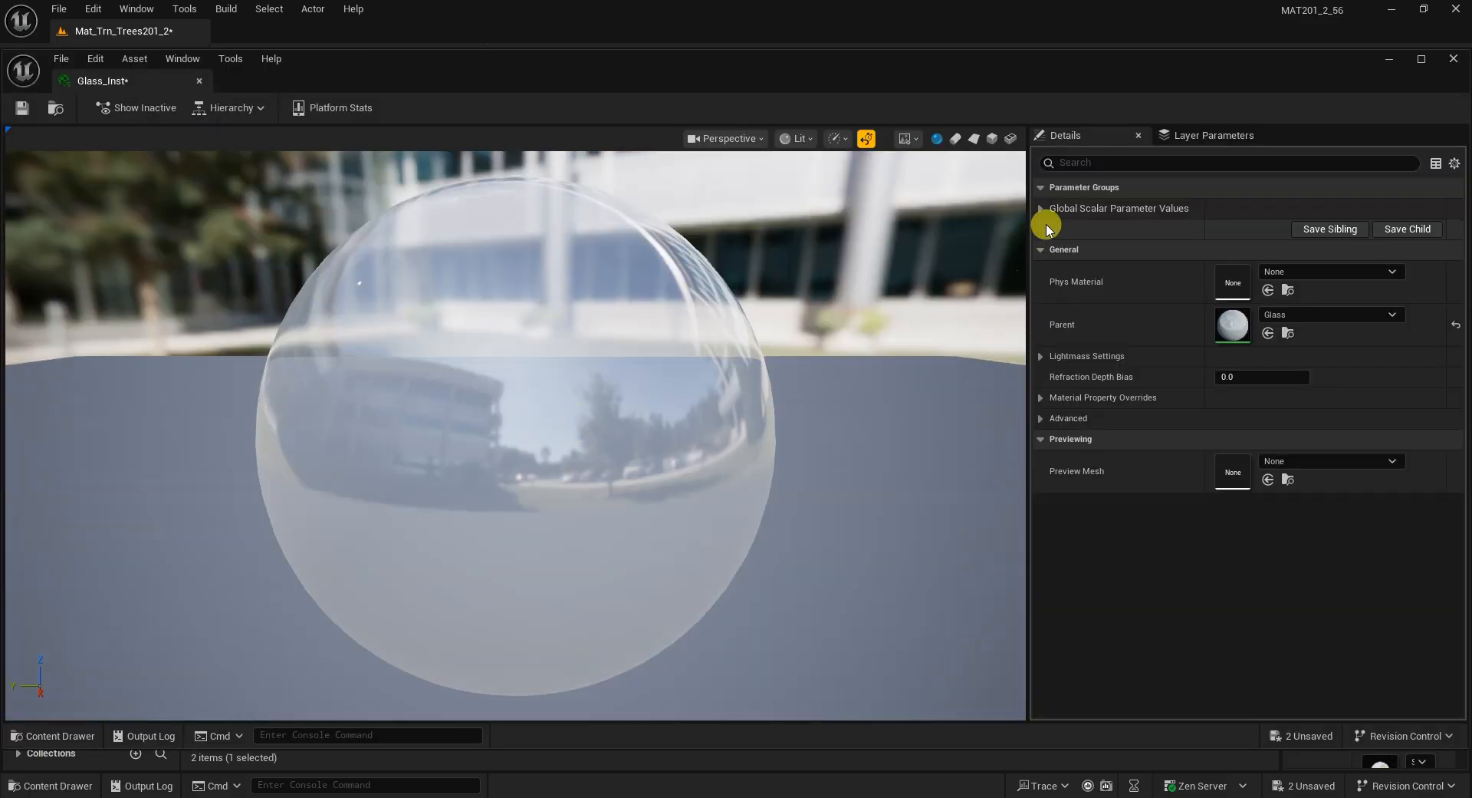
Enable the ExponentIn, Metallic, Opacity, Roughness and Specular overrides in the instance's global scalar parameters.
left_click(1041, 207)
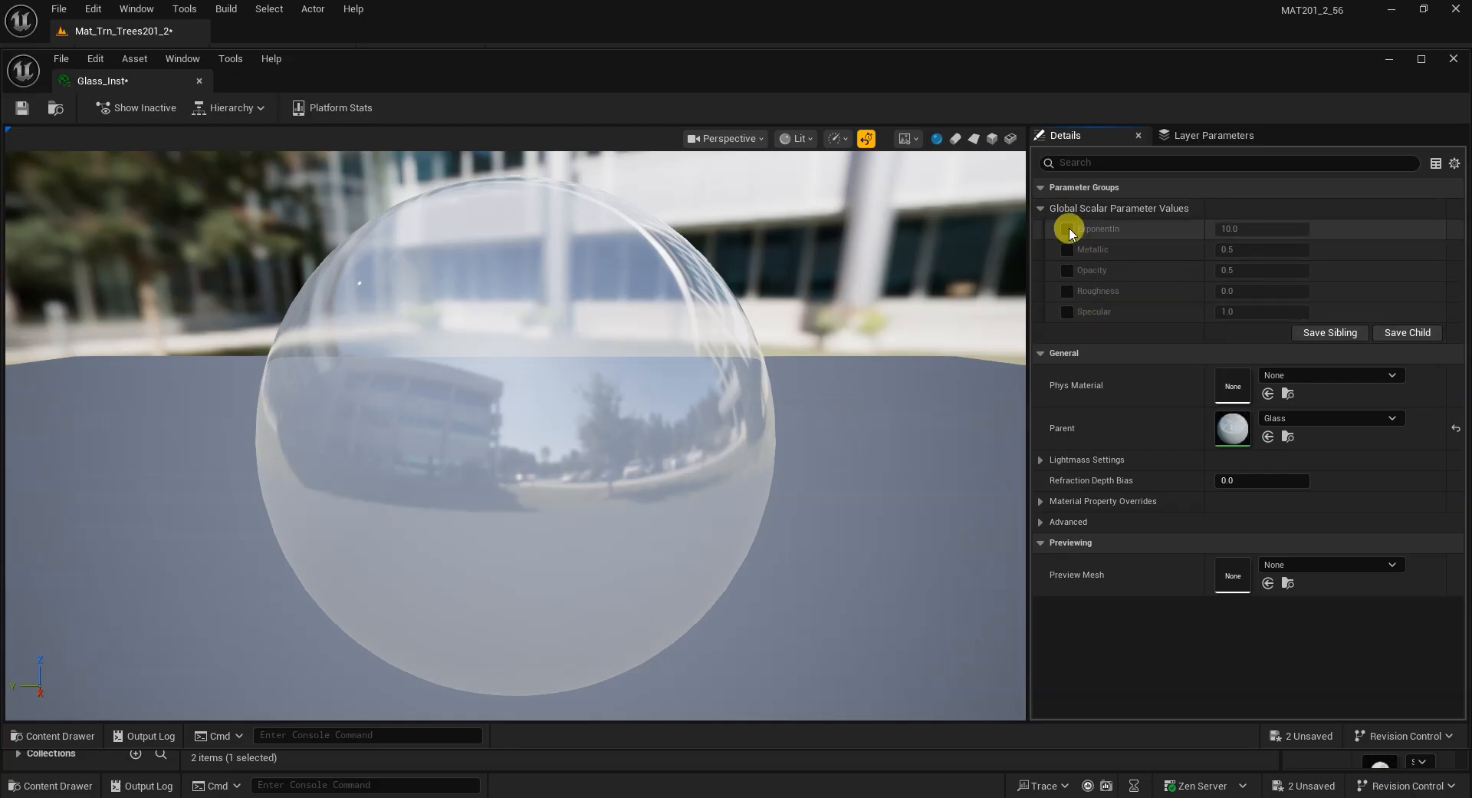
left_click(1067, 228)
left_click(1067, 249)
left_click(1069, 270)
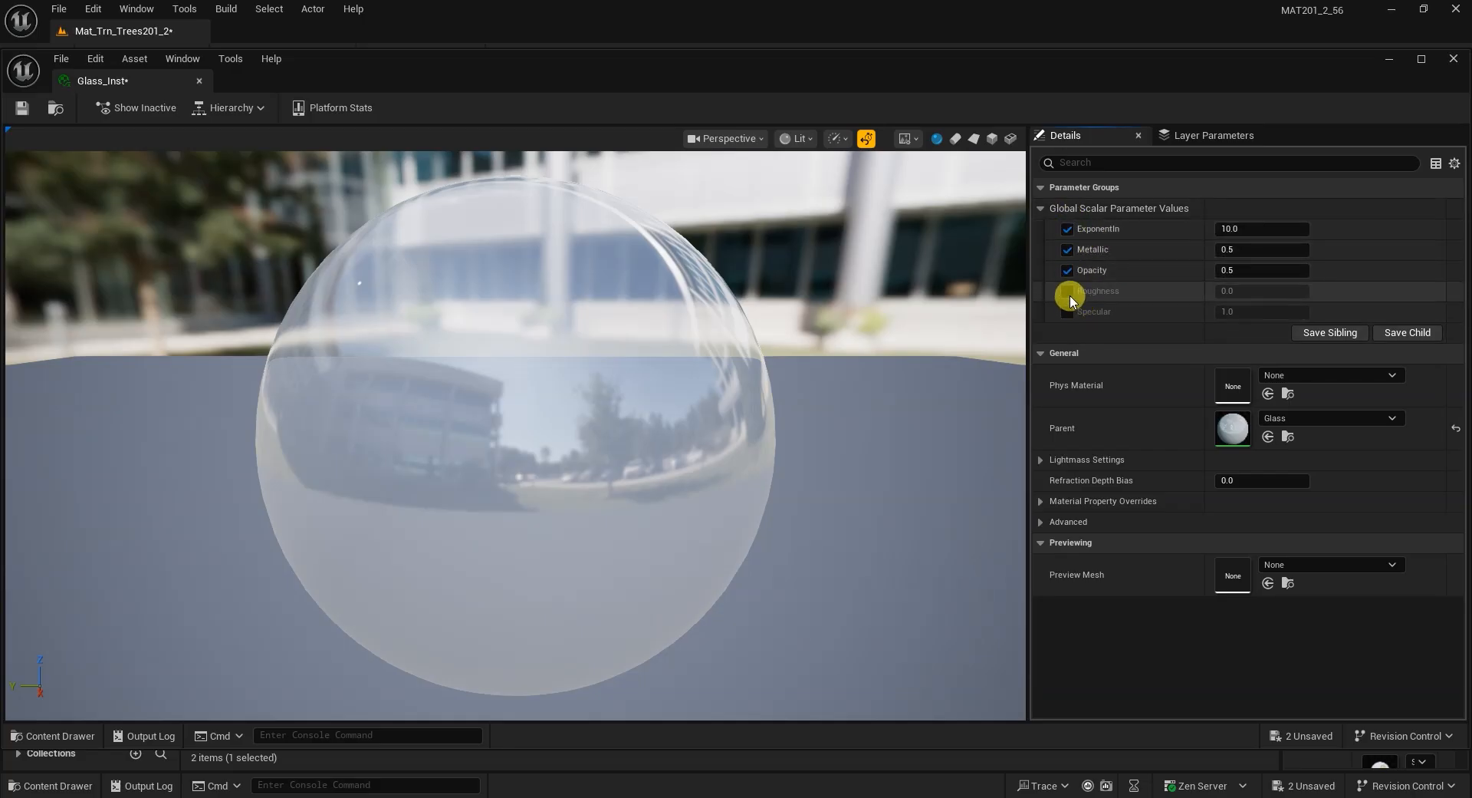
left_click(1068, 292)
left_click(1068, 311)
Set the instance's ExponentIn to 5.757901, Metallic to 1.244356, Opacity to 0.124, Roughness to 0.119425 and Specular to 45.295681, and save and close it.
left_click_drag(1236, 271, 1229, 228)
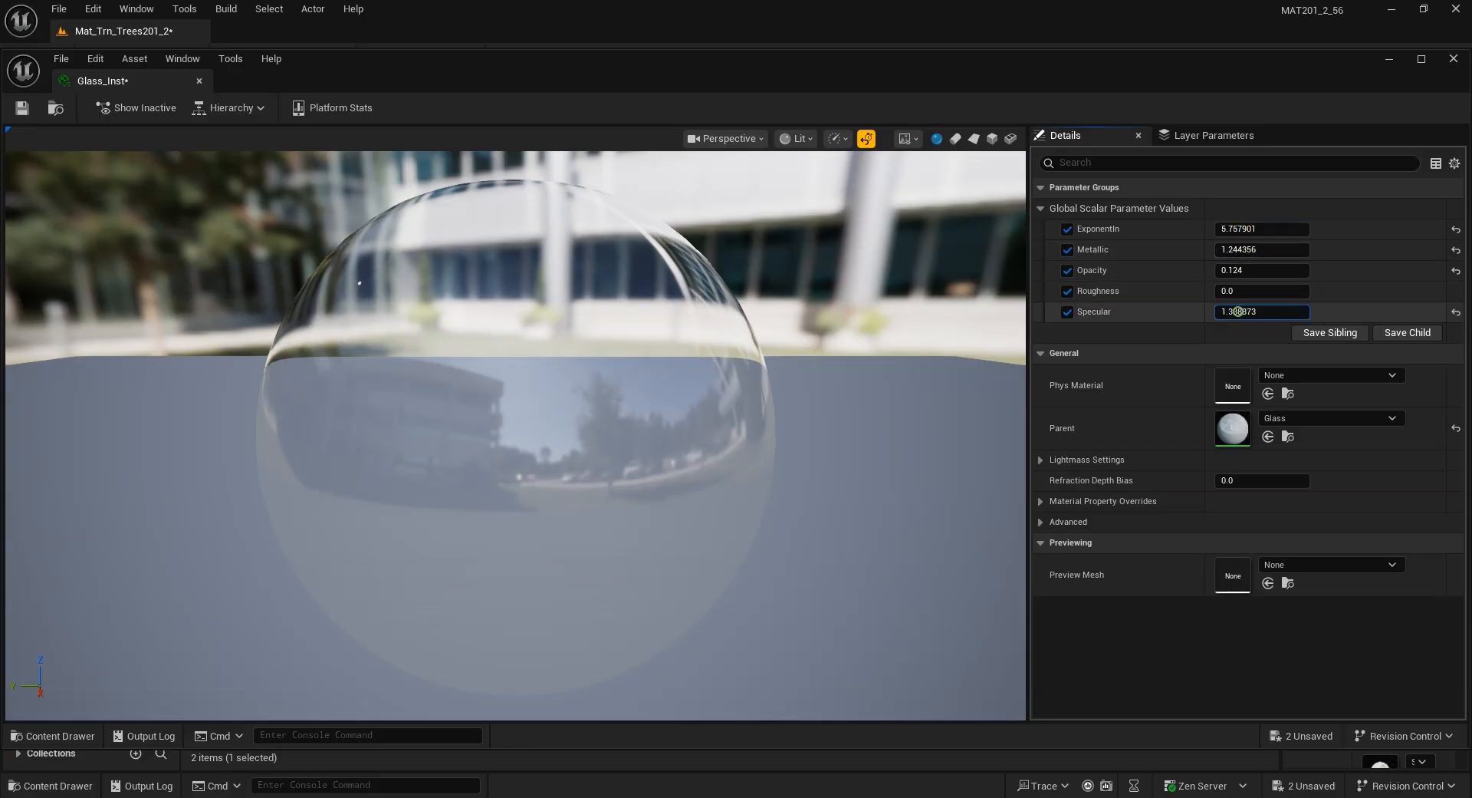
mouse_move(1258, 311)
left_mouse_down()
mouse_move(1244, 311)
mouse_move(1279, 312)
mouse_move(1273, 291)
mouse_move(1296, 290)
mouse_move(1250, 291)
left_mouse_up()
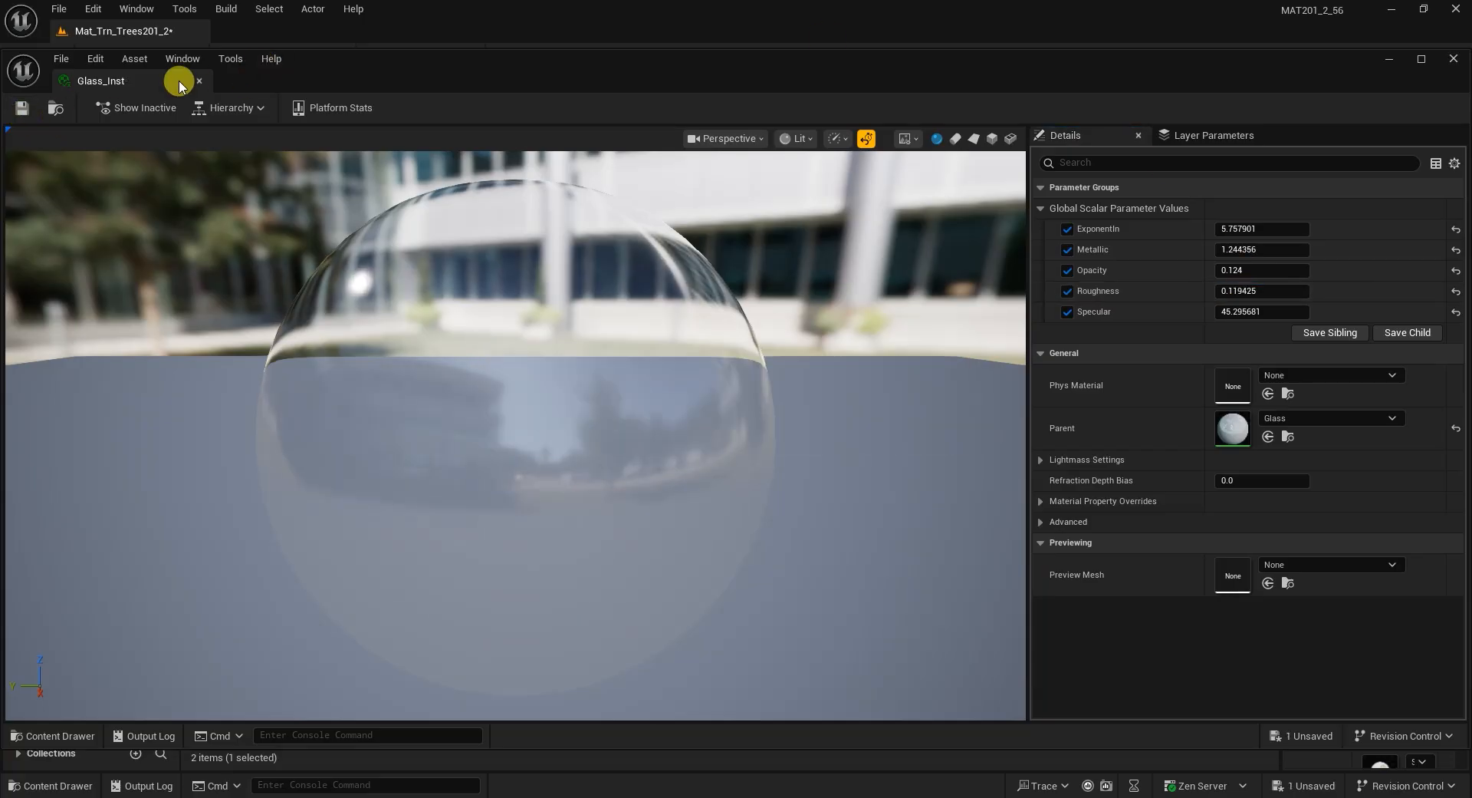
left_click(199, 80)
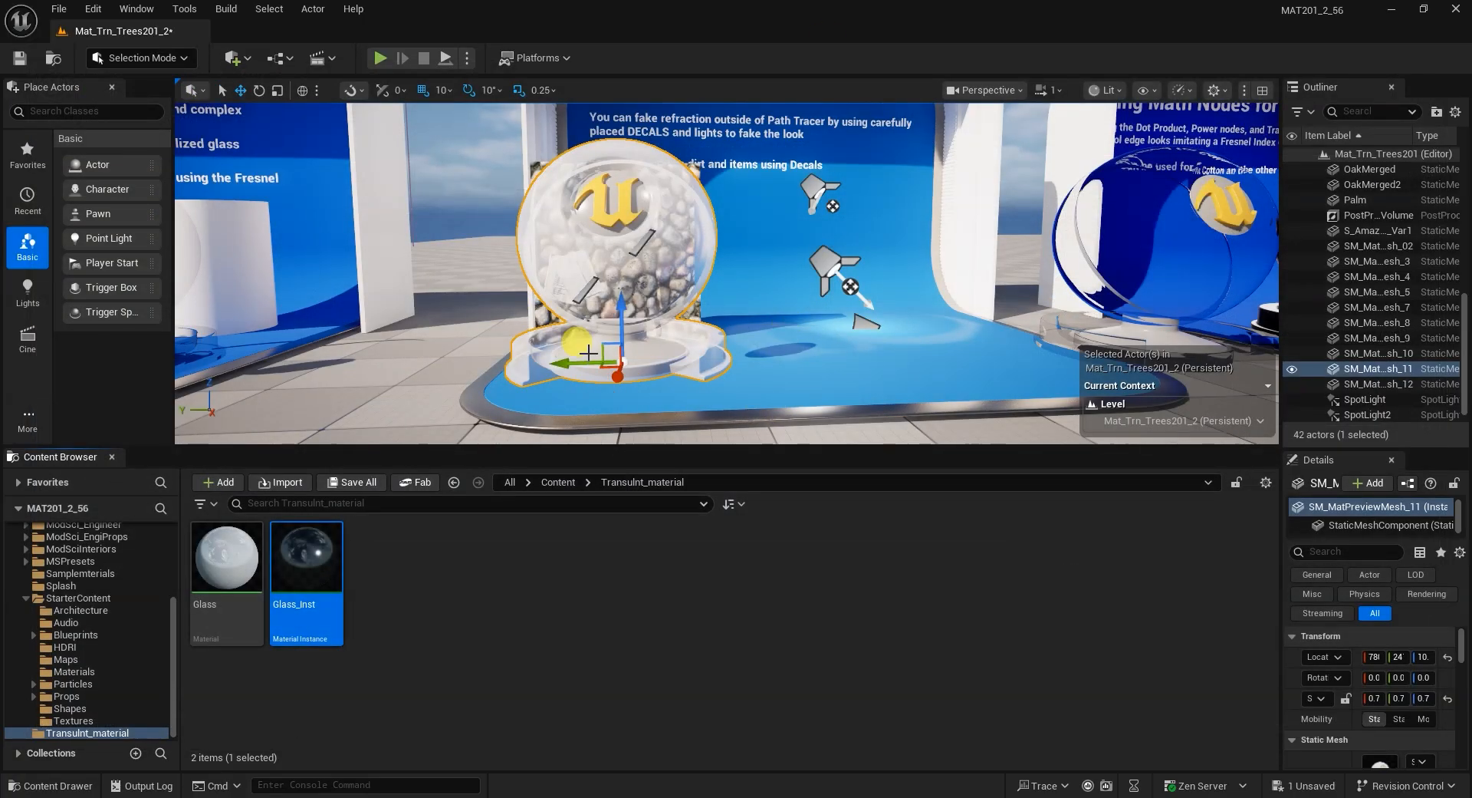
Slide the selected Glass preview mesh sideways so that it only partly overlaps the pebble wall.
left_click_drag(571, 366, 694, 367)
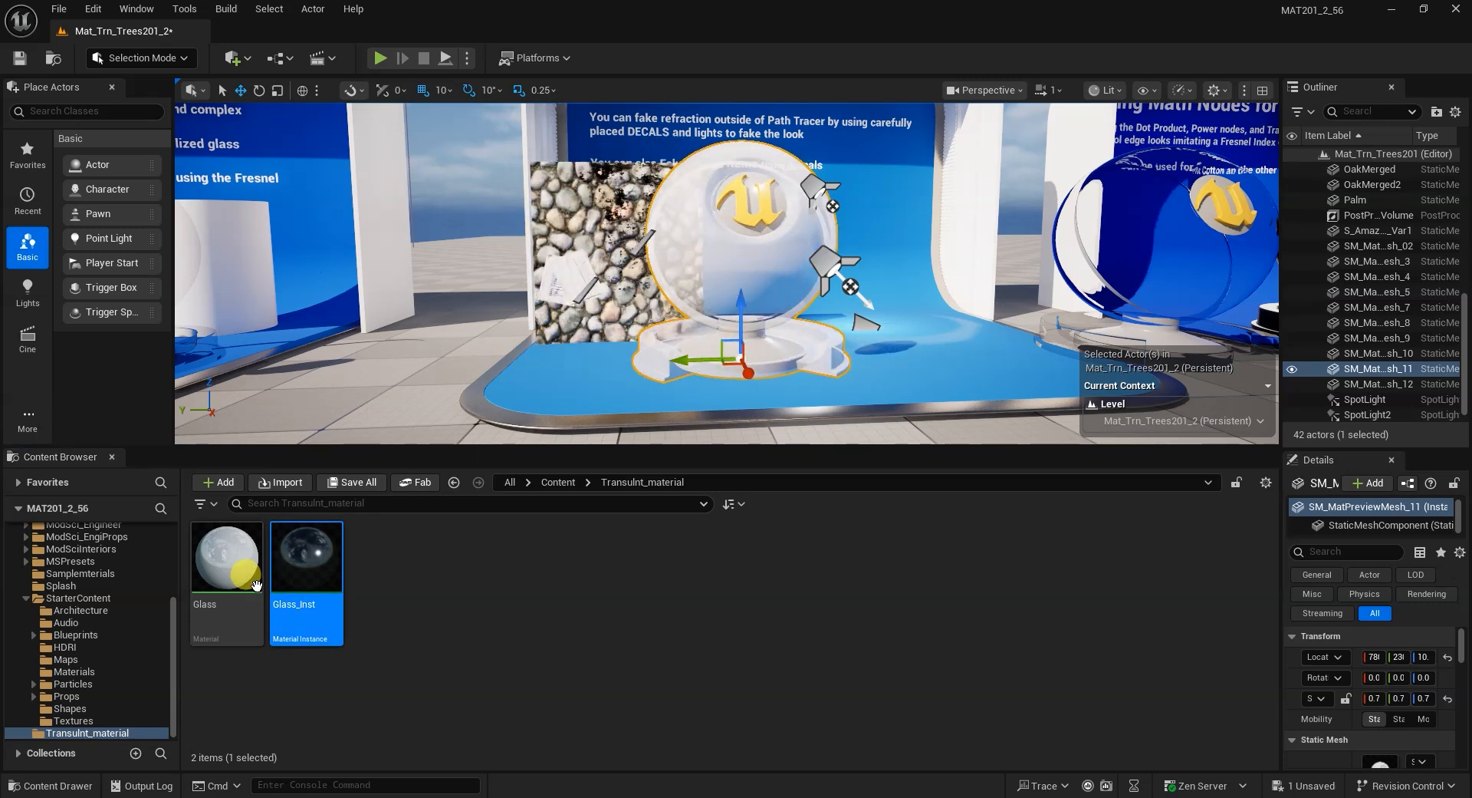
Open the Glass material, darken its Base Color constant to a 0.0625 grey and save the material.
double_click(230, 568)
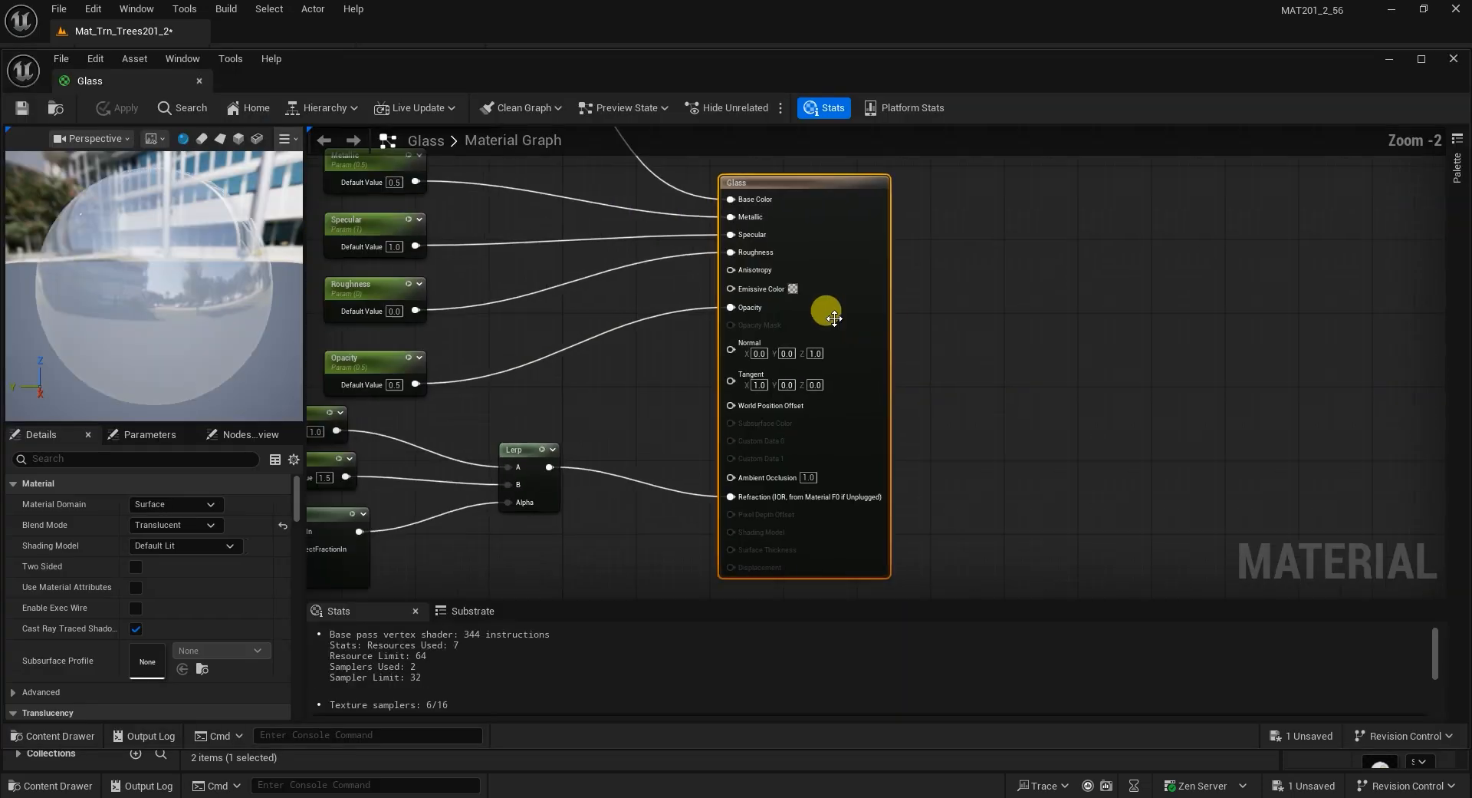
right_click_drag(1133, 345, 1458, 414)
right_click_drag(597, 314, 549, 420)
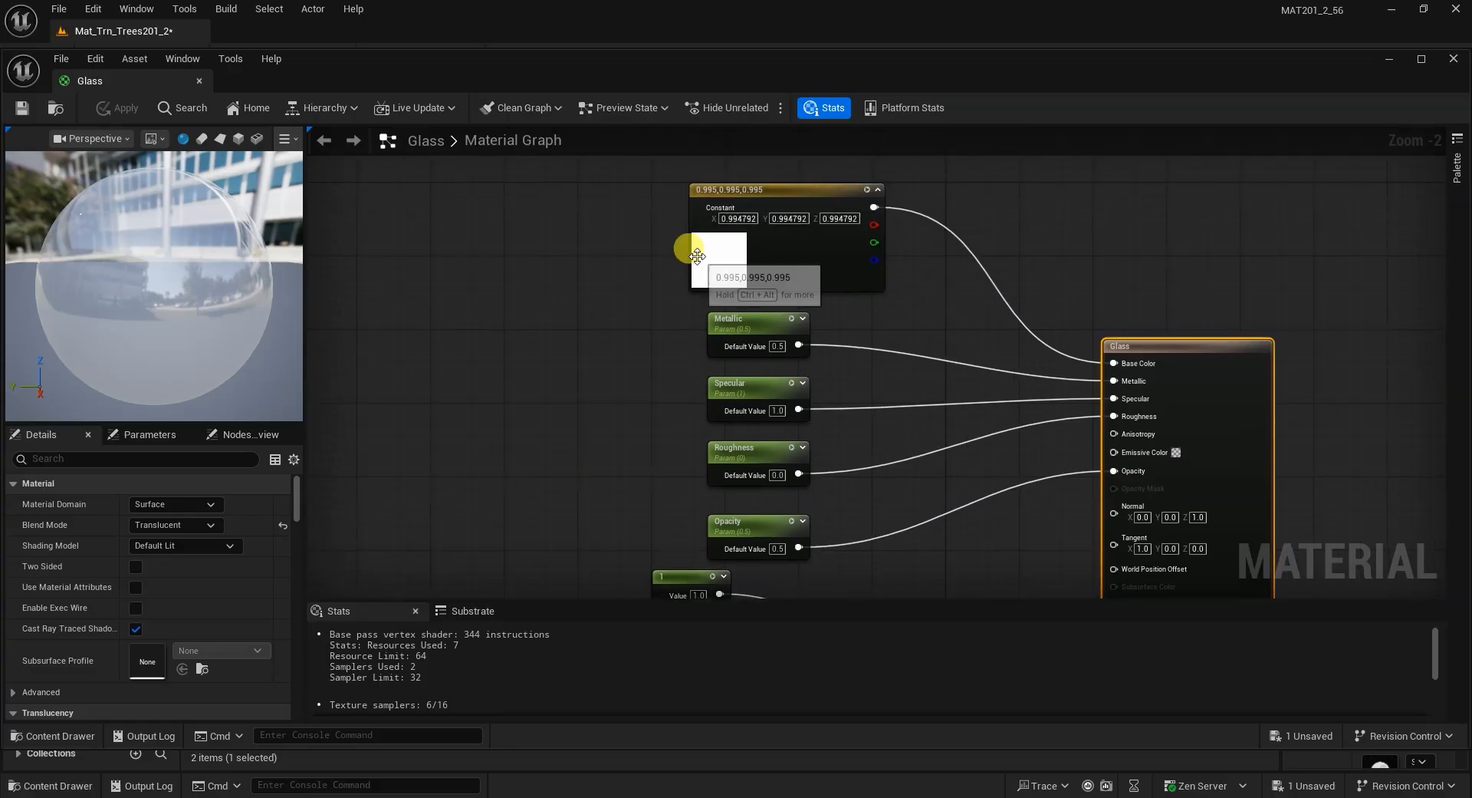
double_click(700, 256)
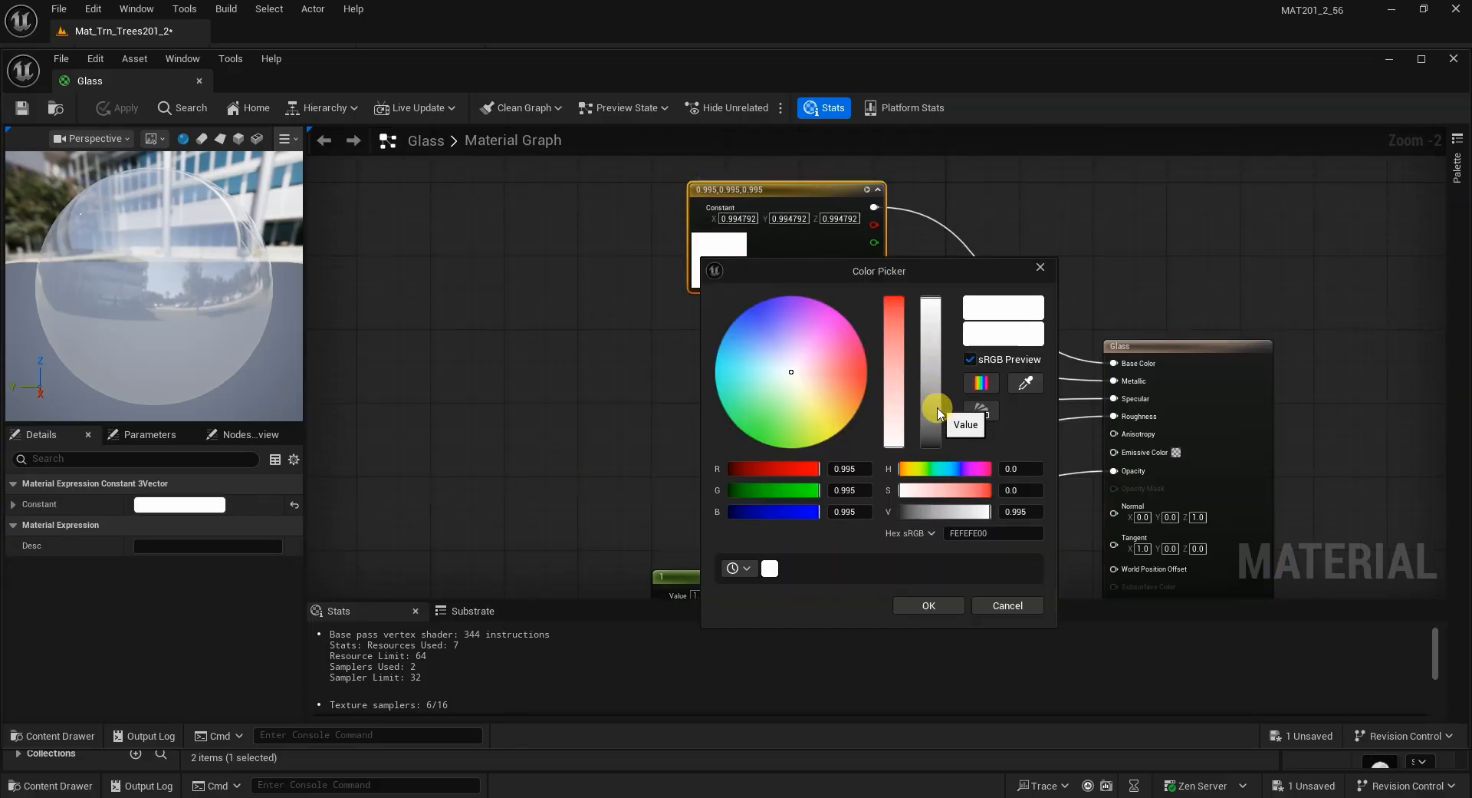
left_click_drag(932, 433, 924, 483)
left_click(949, 606)
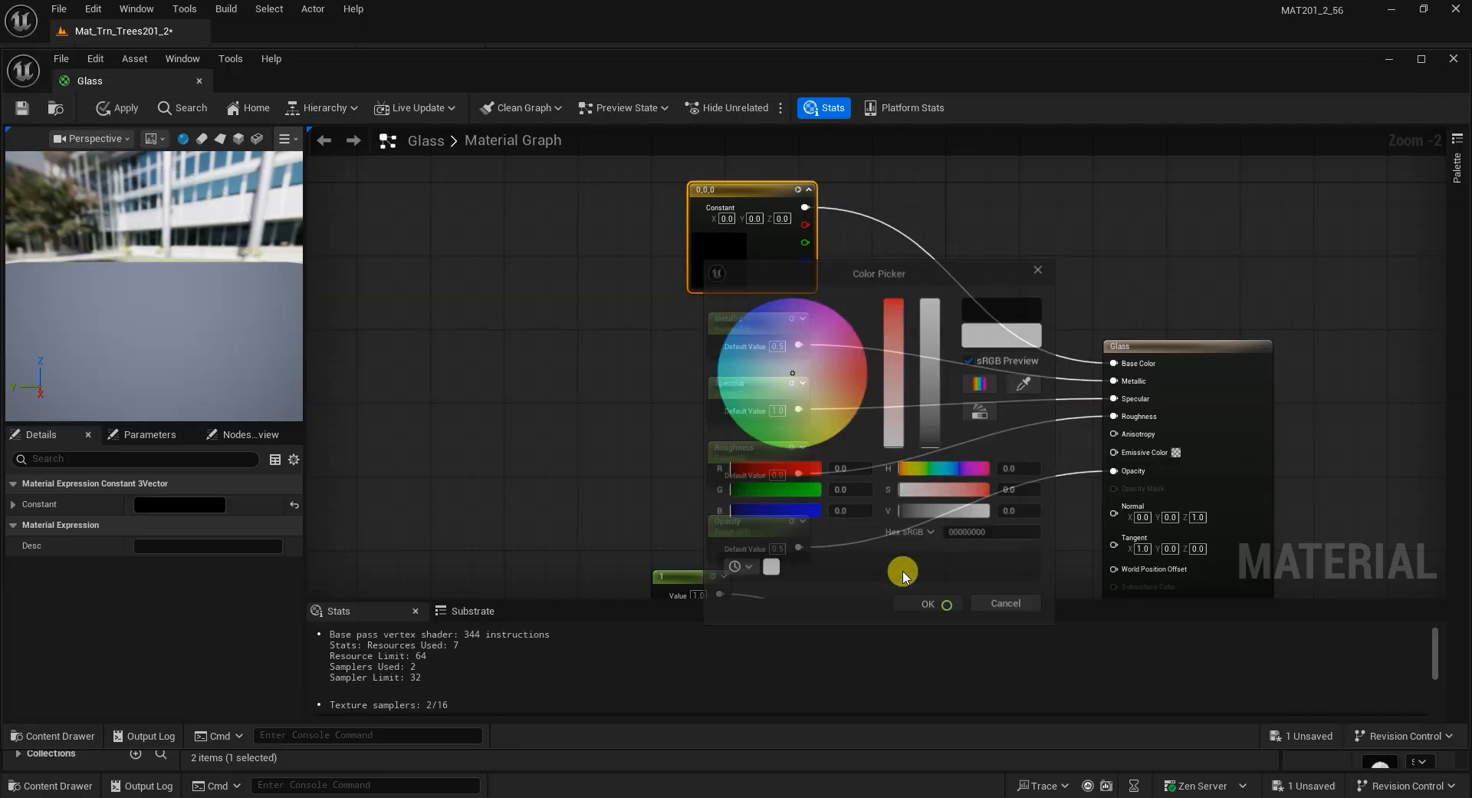
double_click(724, 251)
mouse_move(960, 417)
left_mouse_down()
mouse_move(946, 411)
mouse_move(948, 434)
left_mouse_up()
left_click(946, 597)
left_click(22, 107)
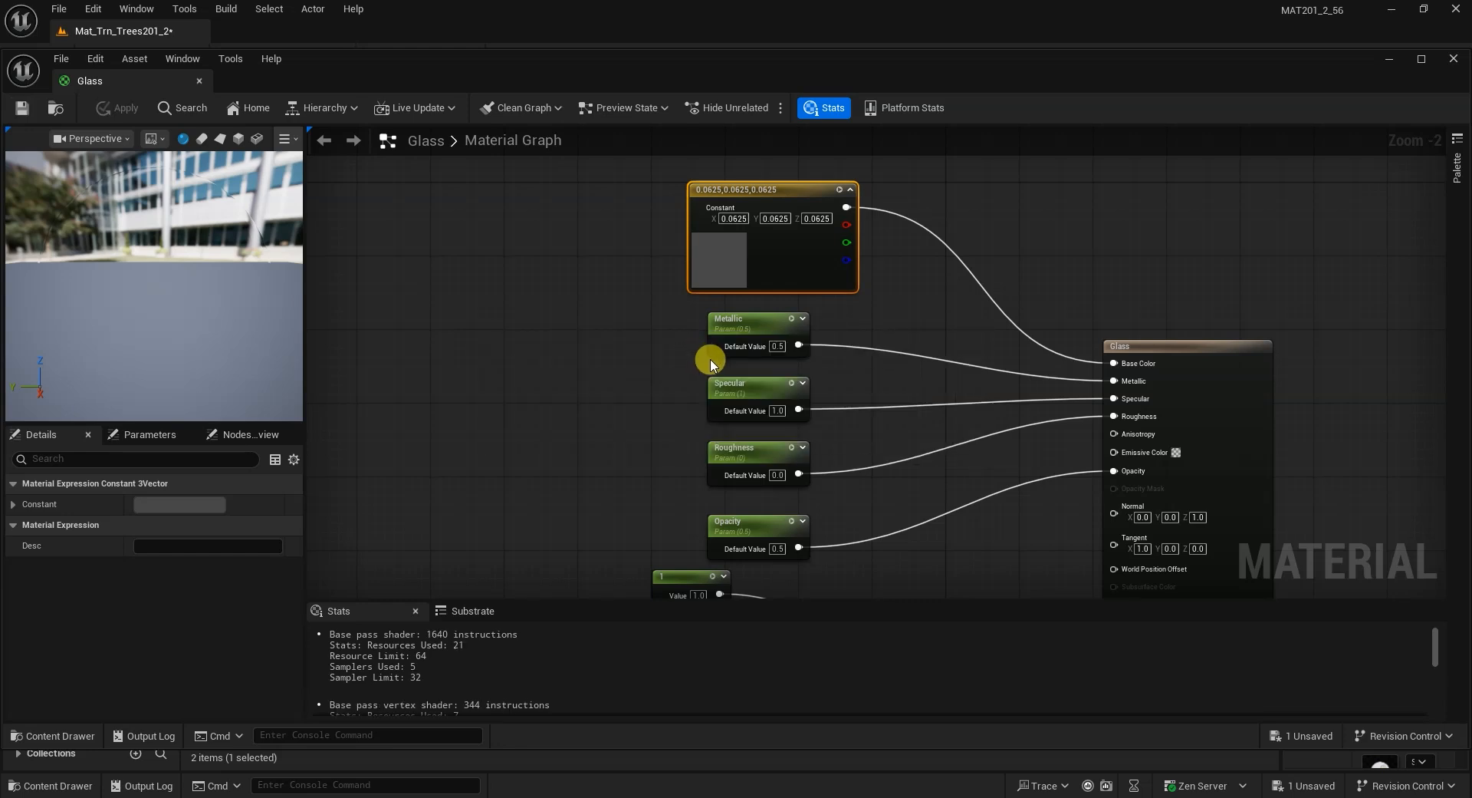
Dock the Glass material editor alongside the level and slide the preview mesh back in front of the pebble wall.
left_click_drag(148, 282, 240, 33)
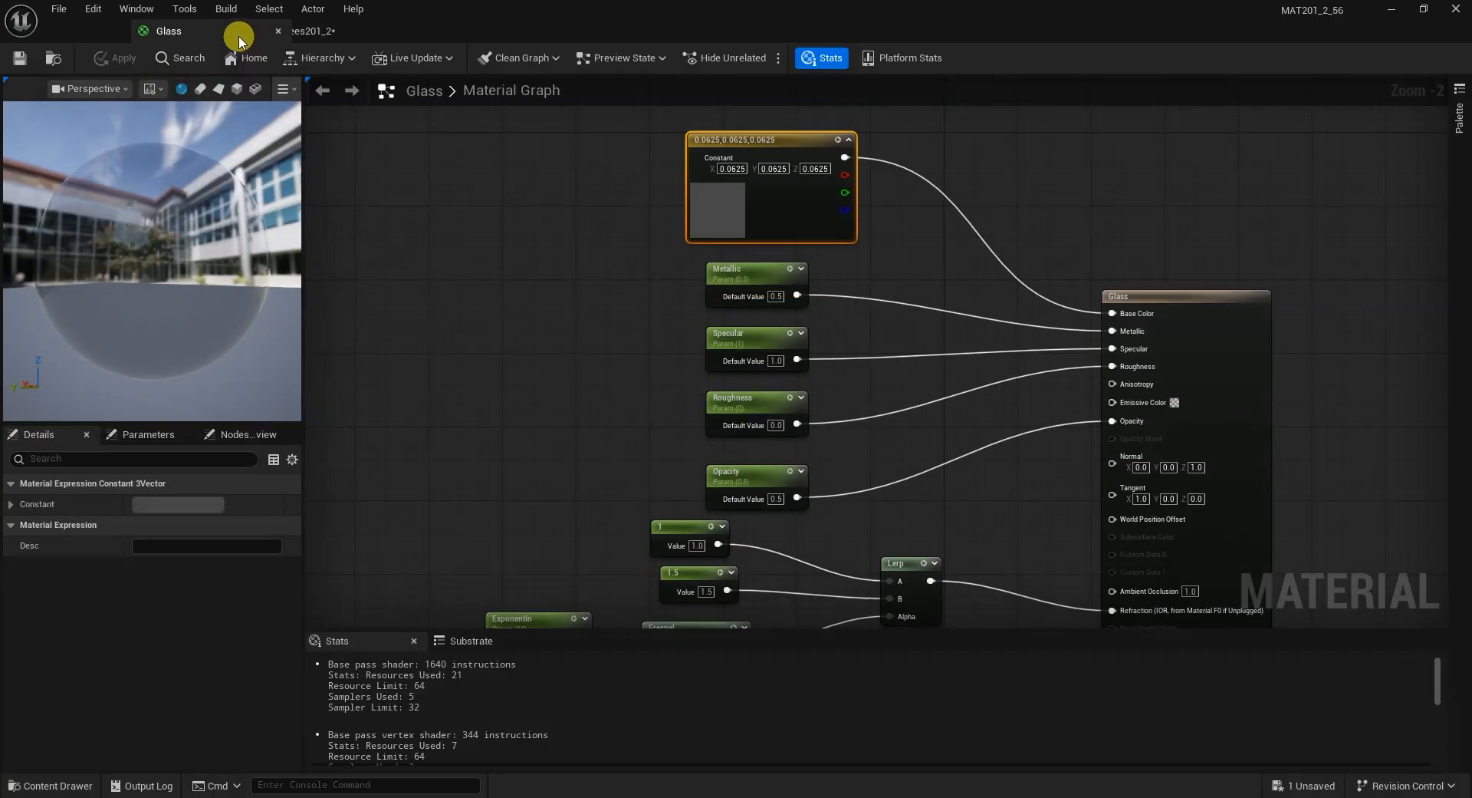
left_click(278, 33)
middle_click_drag(727, 273, 675, 285)
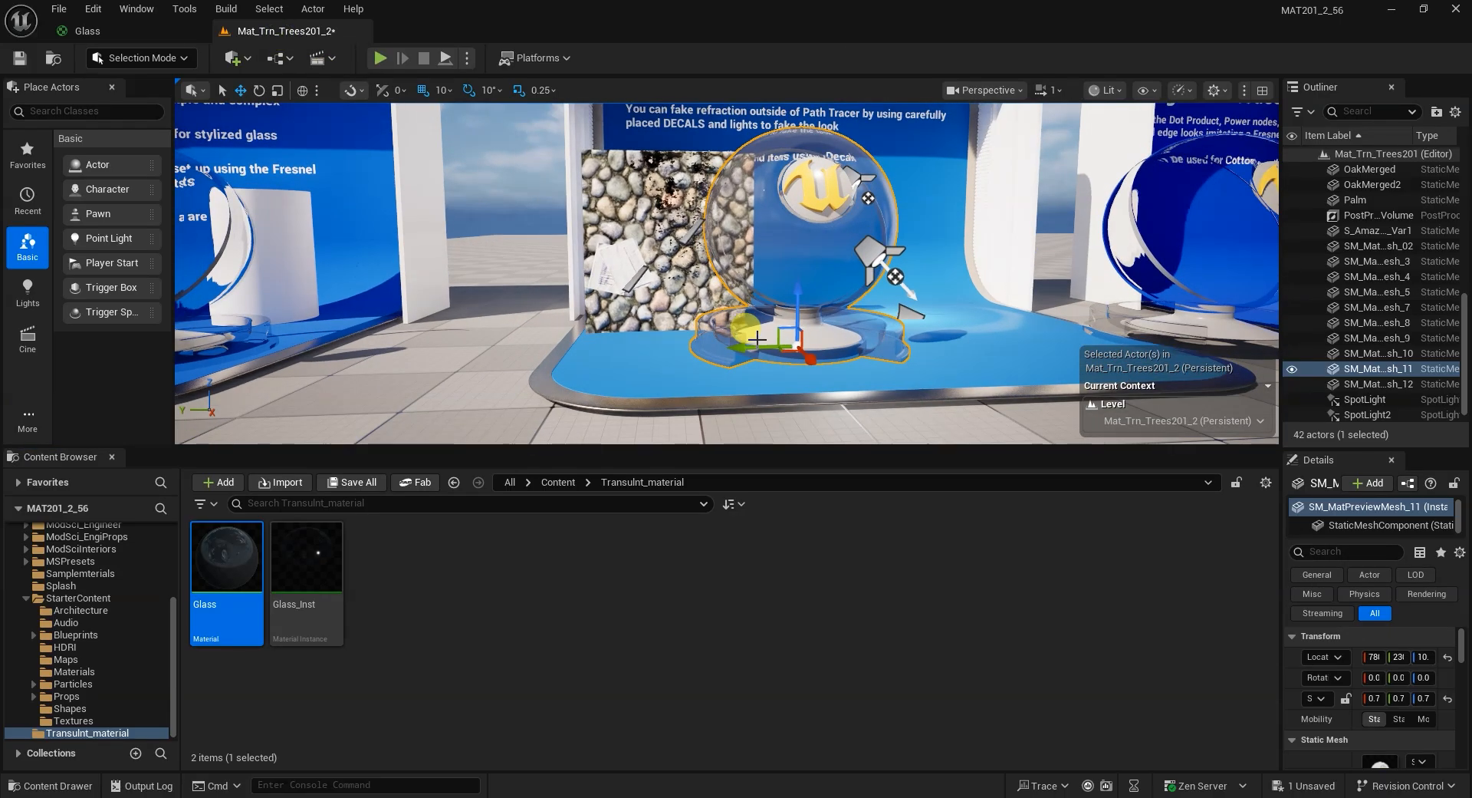
left_click_drag(758, 339, 655, 368)
right_click_drag(900, 322, 903, 306)
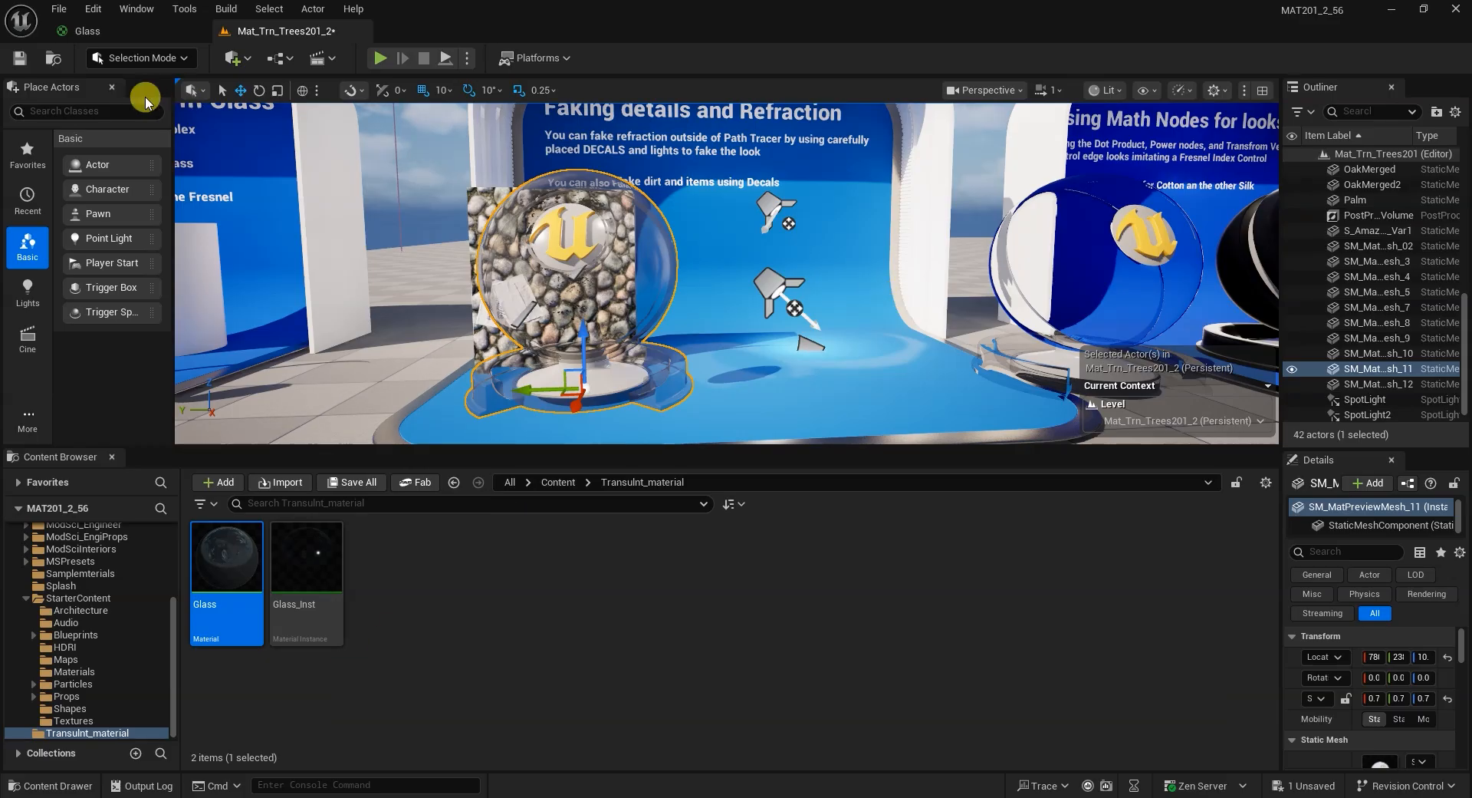
Spread out the Glass graph by moving the Metallic, Specular, Roughness and Opacity parameters farther from the output node and the colour constant.
left_click(130, 29)
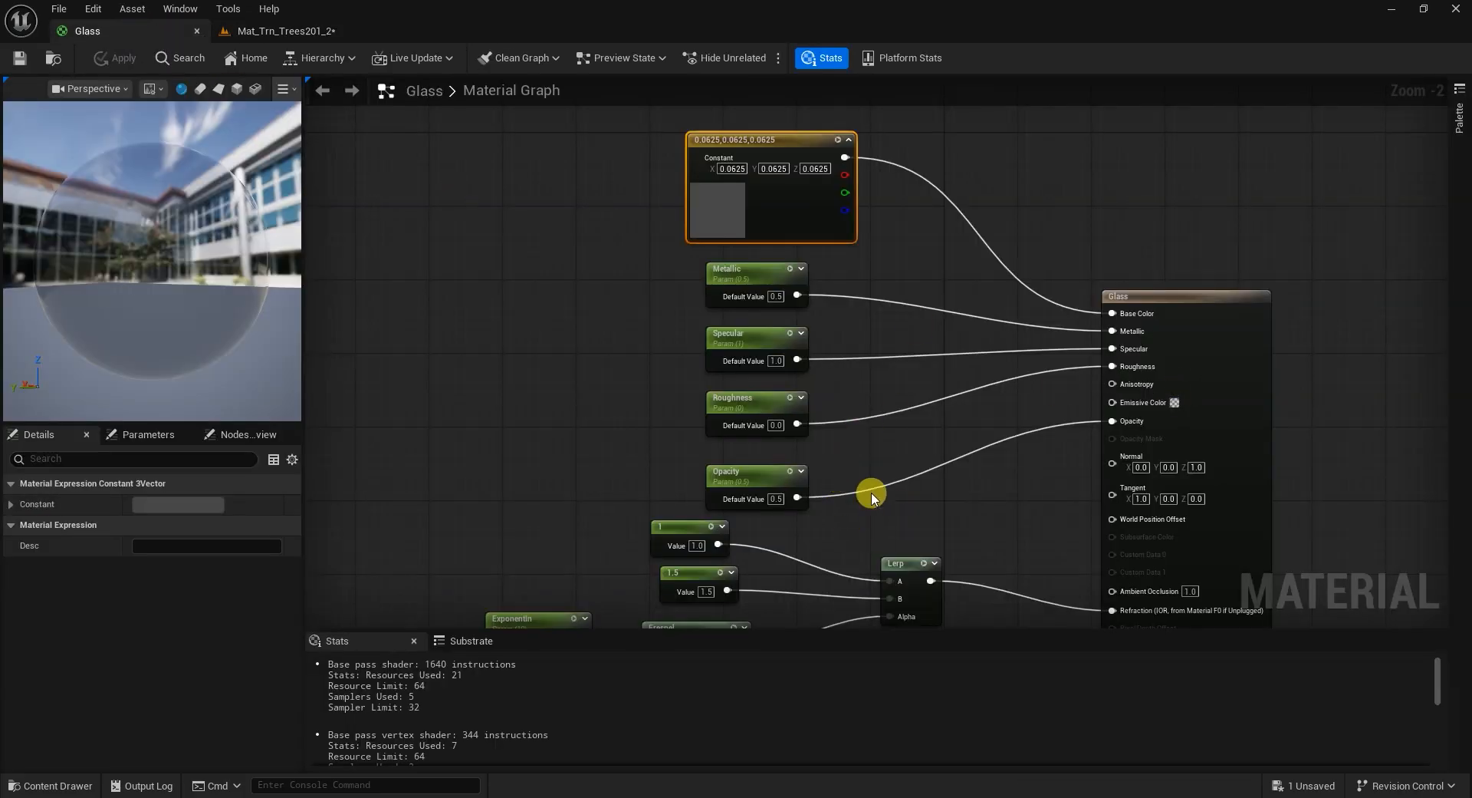
scroll(905, 465, "down", 2)
right_click_drag(953, 496, 1014, 306)
scroll(911, 374, "up", 4)
scroll(888, 410, "down", 3)
left_click_drag(447, 312, 953, 492)
left_click_drag(910, 354, 759, 401)
right_click_drag(970, 299, 971, 553)
left_click_drag(768, 233, 784, 150)
right_click_drag(861, 255, 897, 166)
left_click_drag(701, 220, 624, 319)
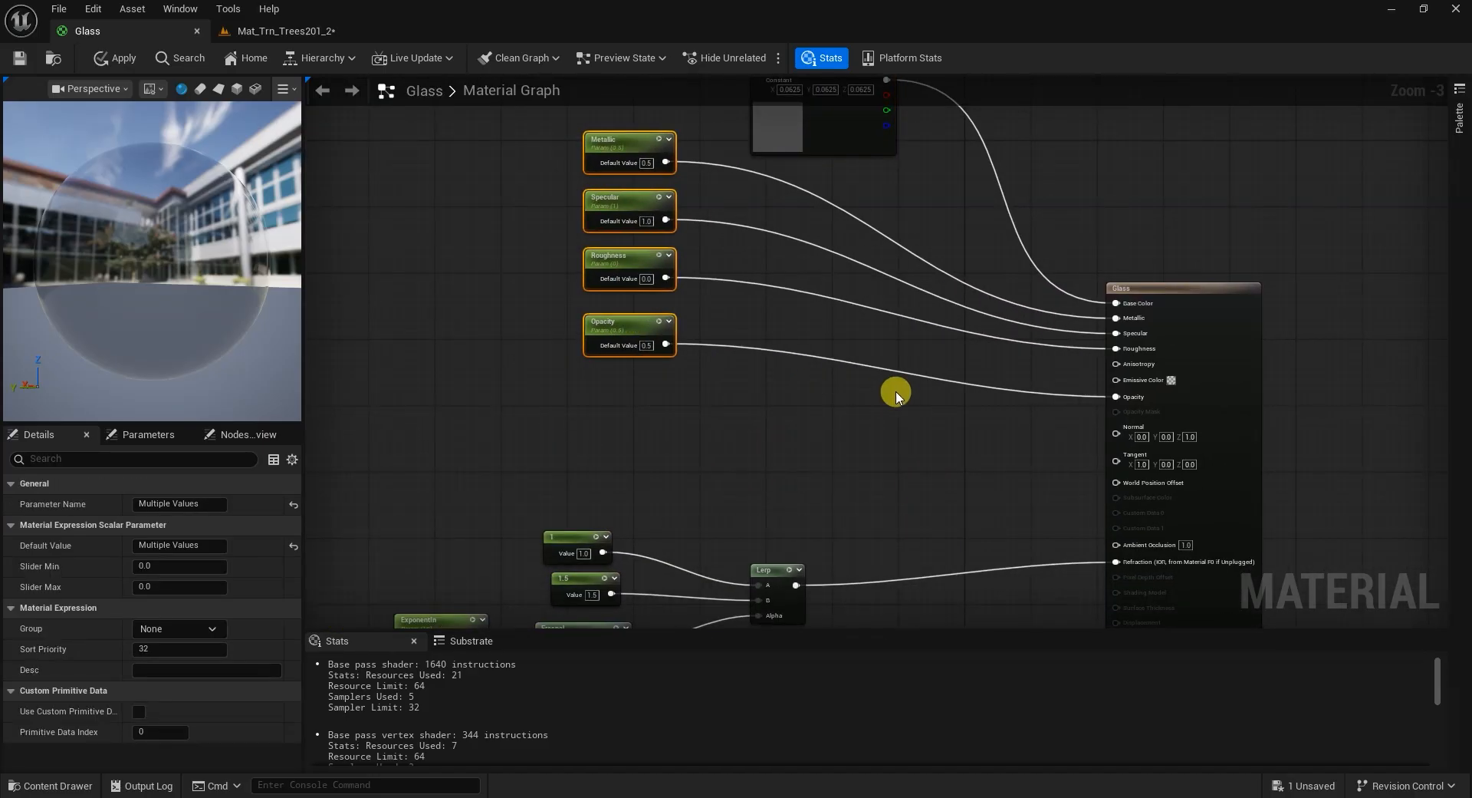
Shift the four Glass parameter nodes down, raise the Metallic node clear of Specular and save the material.
scroll(894, 394, "up", 1)
right_click_drag(895, 427, 1013, 420)
scroll(890, 442, "up", 1)
left_click_drag(677, 323, 679, 468)
left_click(905, 246)
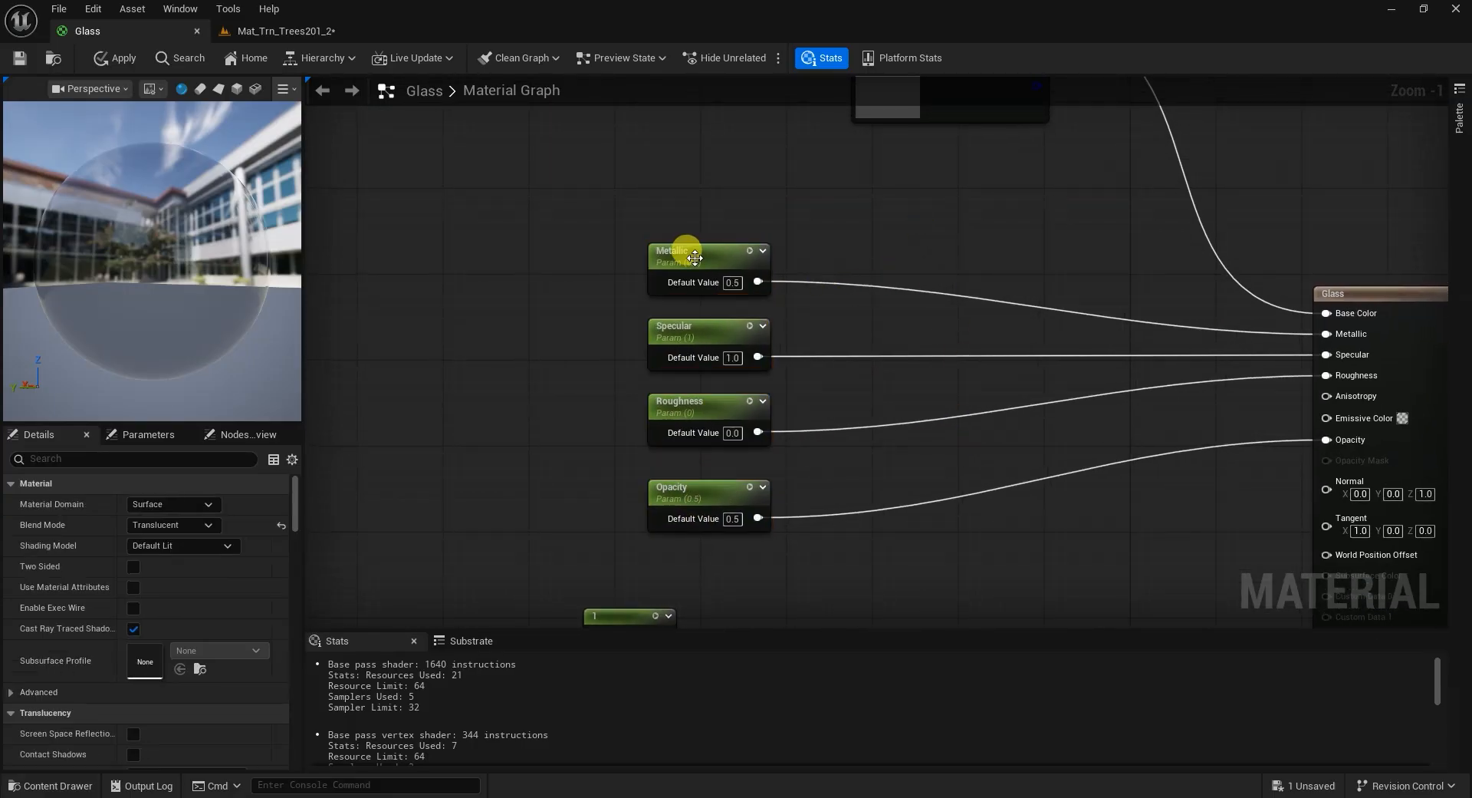
left_click_drag(695, 259, 693, 196)
left_click(17, 65)
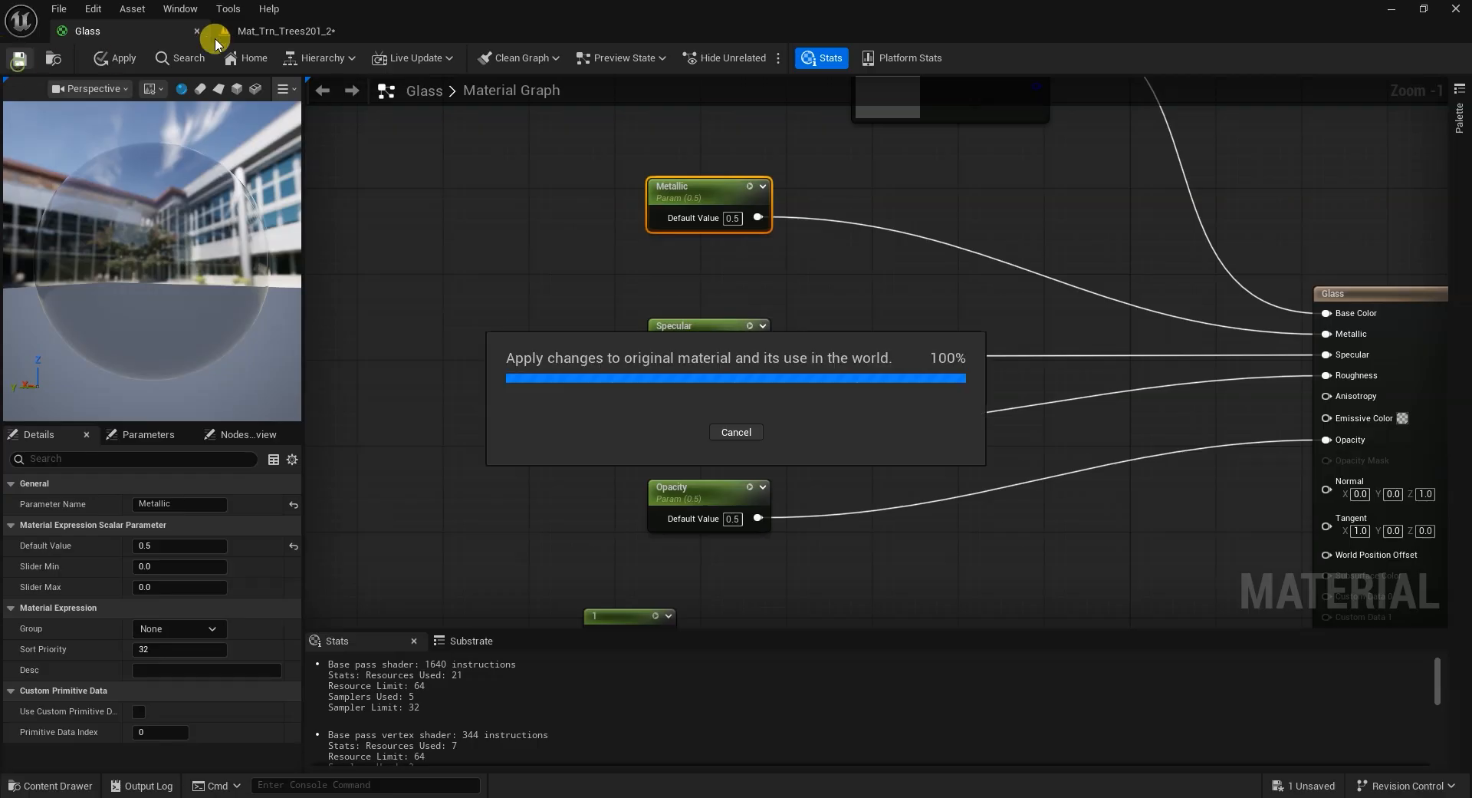
Return to the level and duplicate the Glass material as Colored_Glass.
left_click(283, 31)
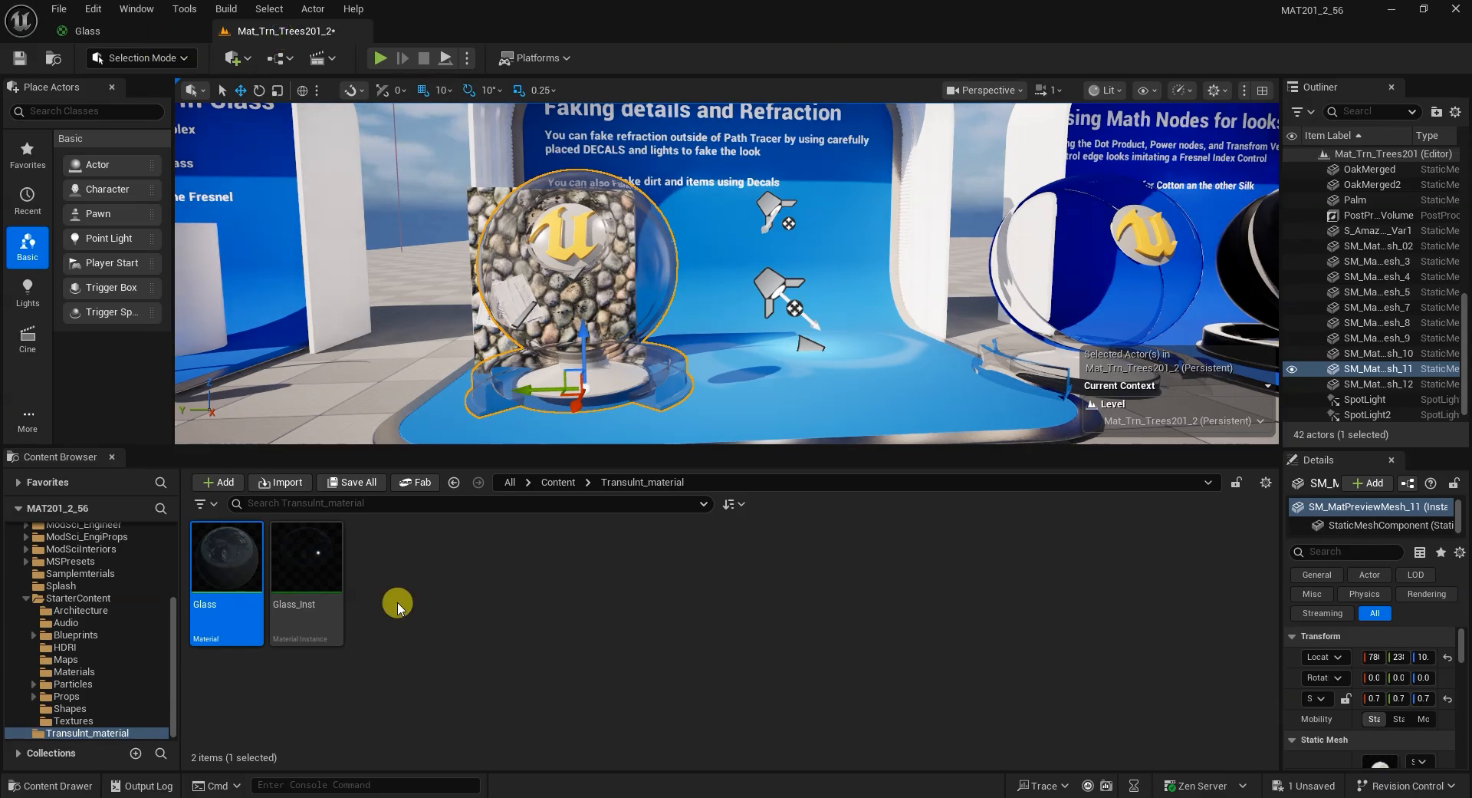
left_click(569, 612)
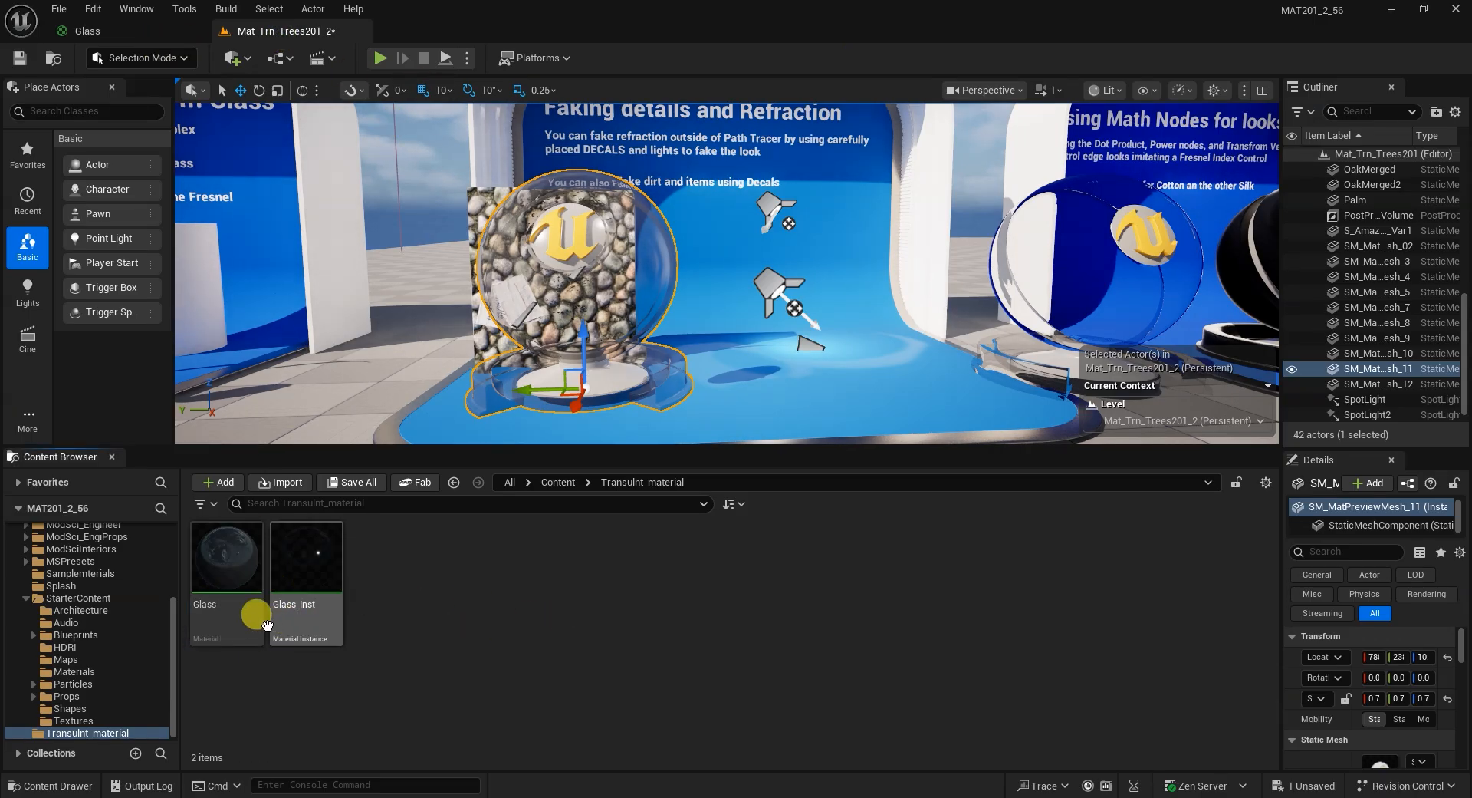
right_click(227, 550)
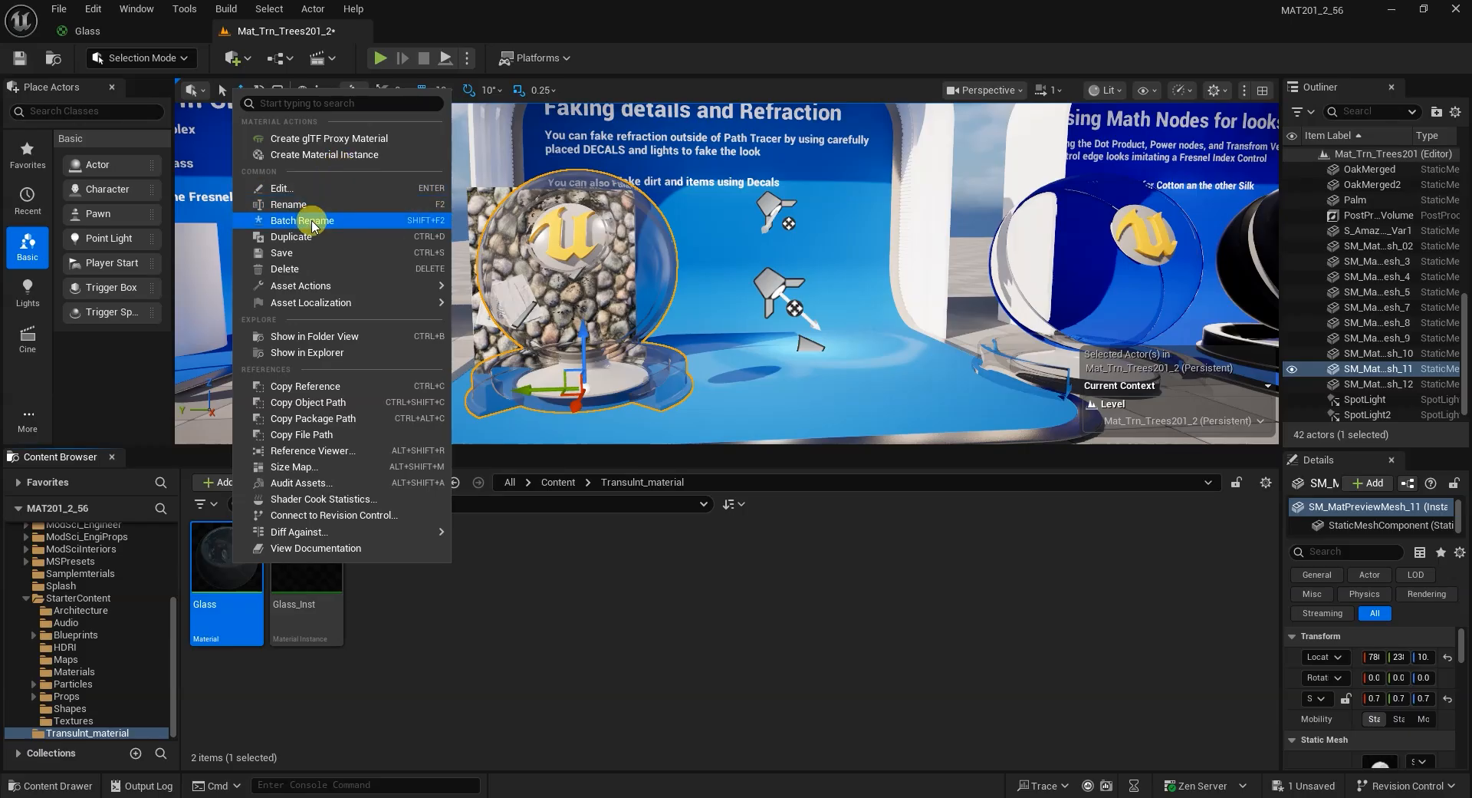
left_click(296, 237)
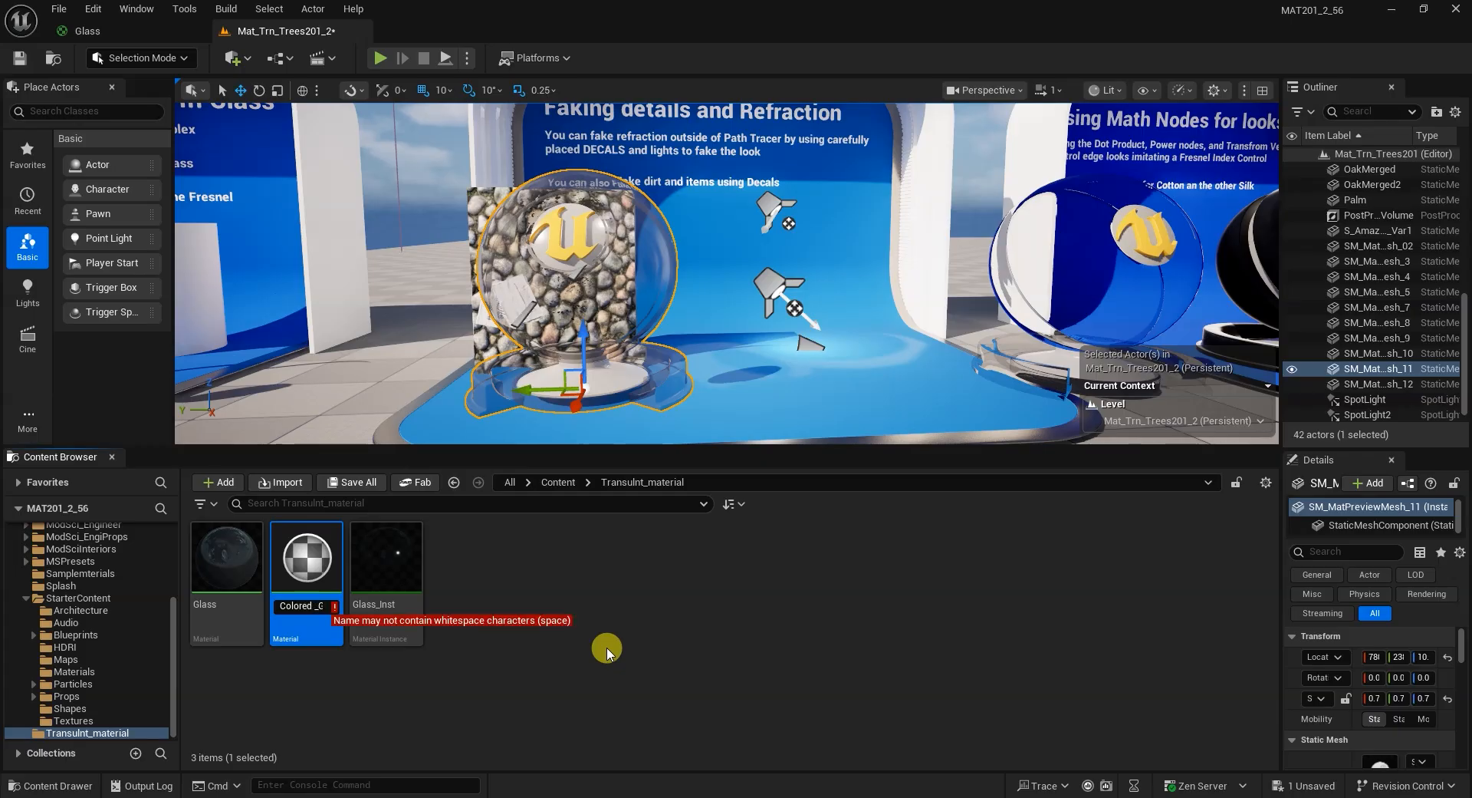
left_click(607, 649)
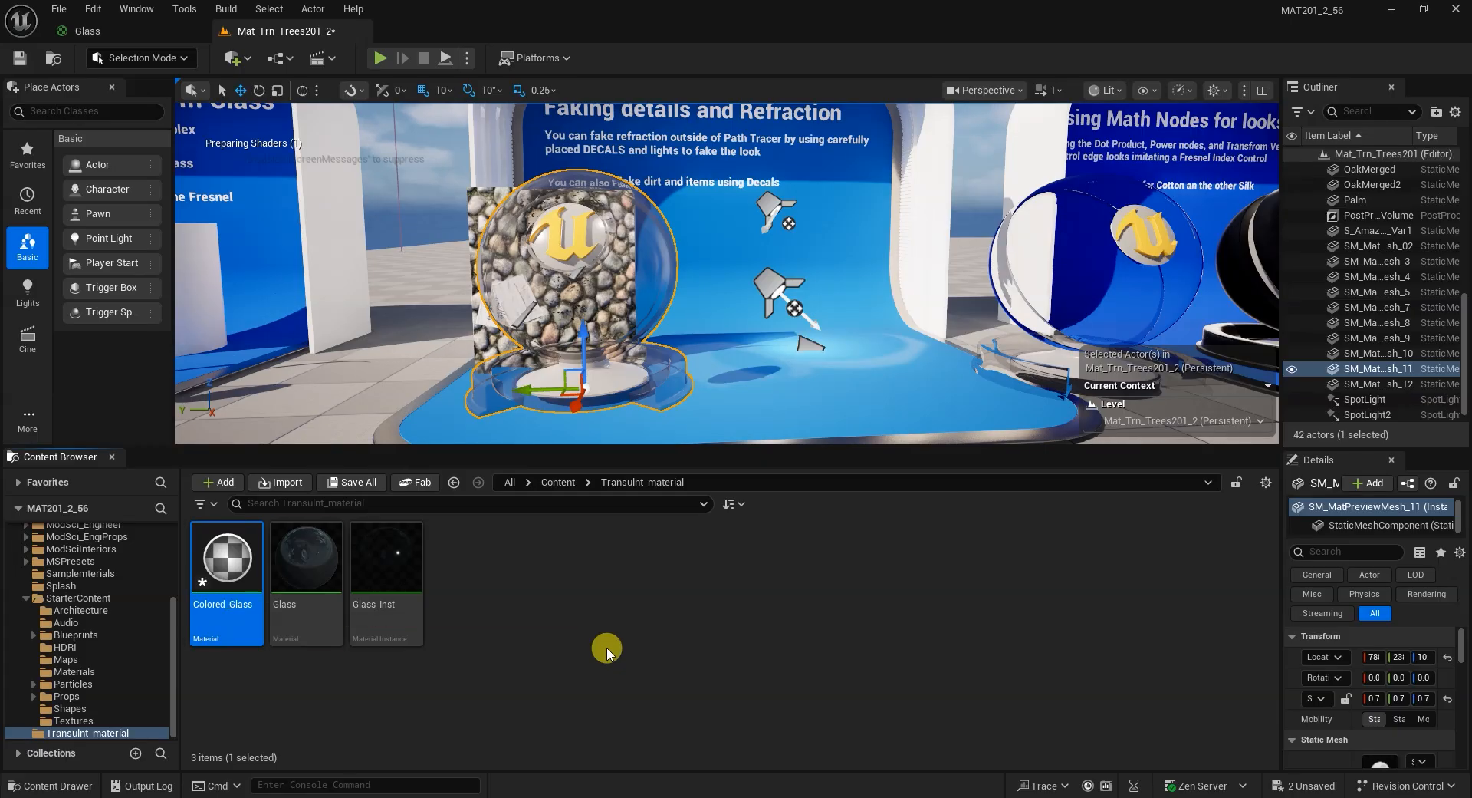
Open the Colored_Glass material and move its Metallic parameter node away from the Specular node.
left_click(223, 566)
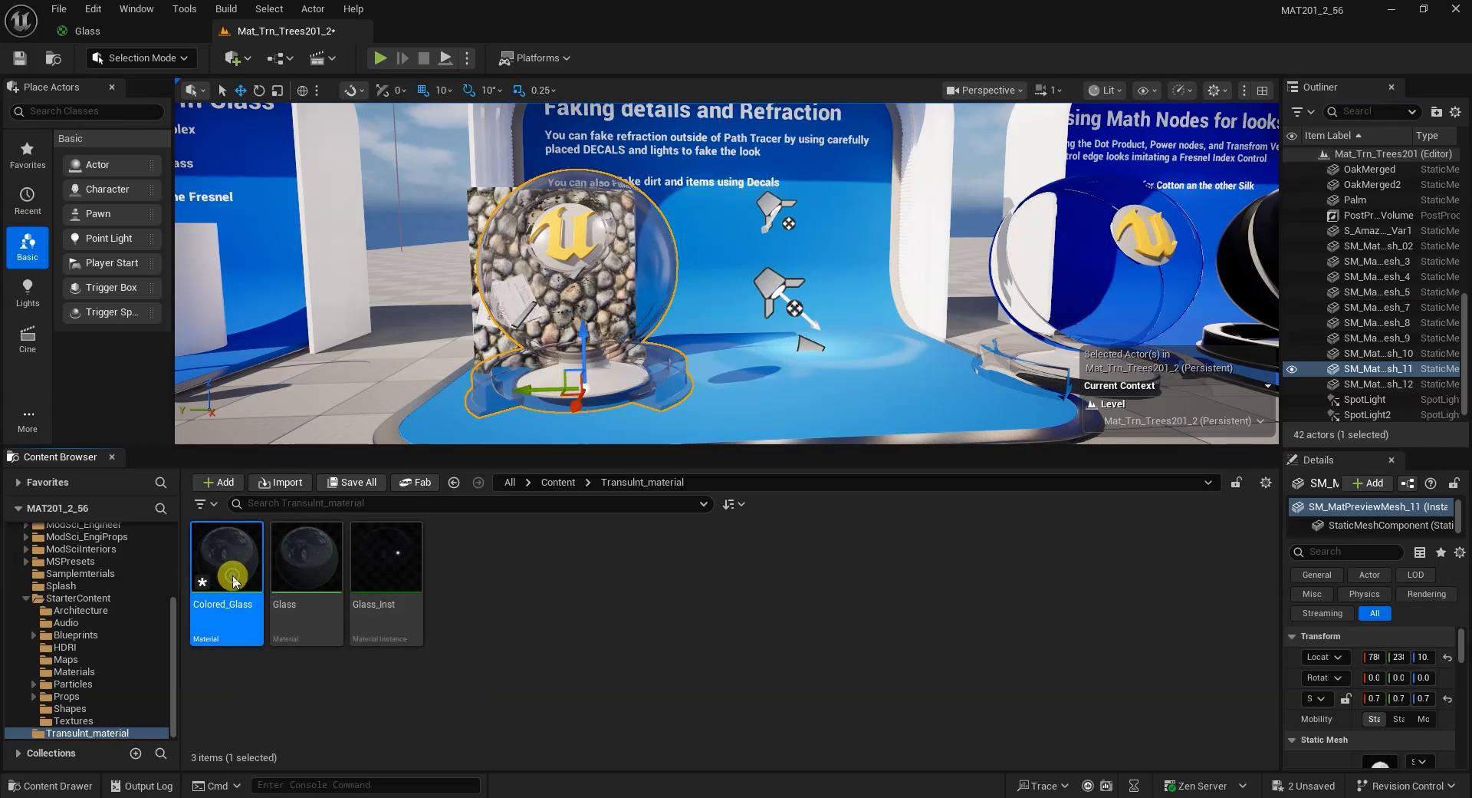
double_click(231, 574)
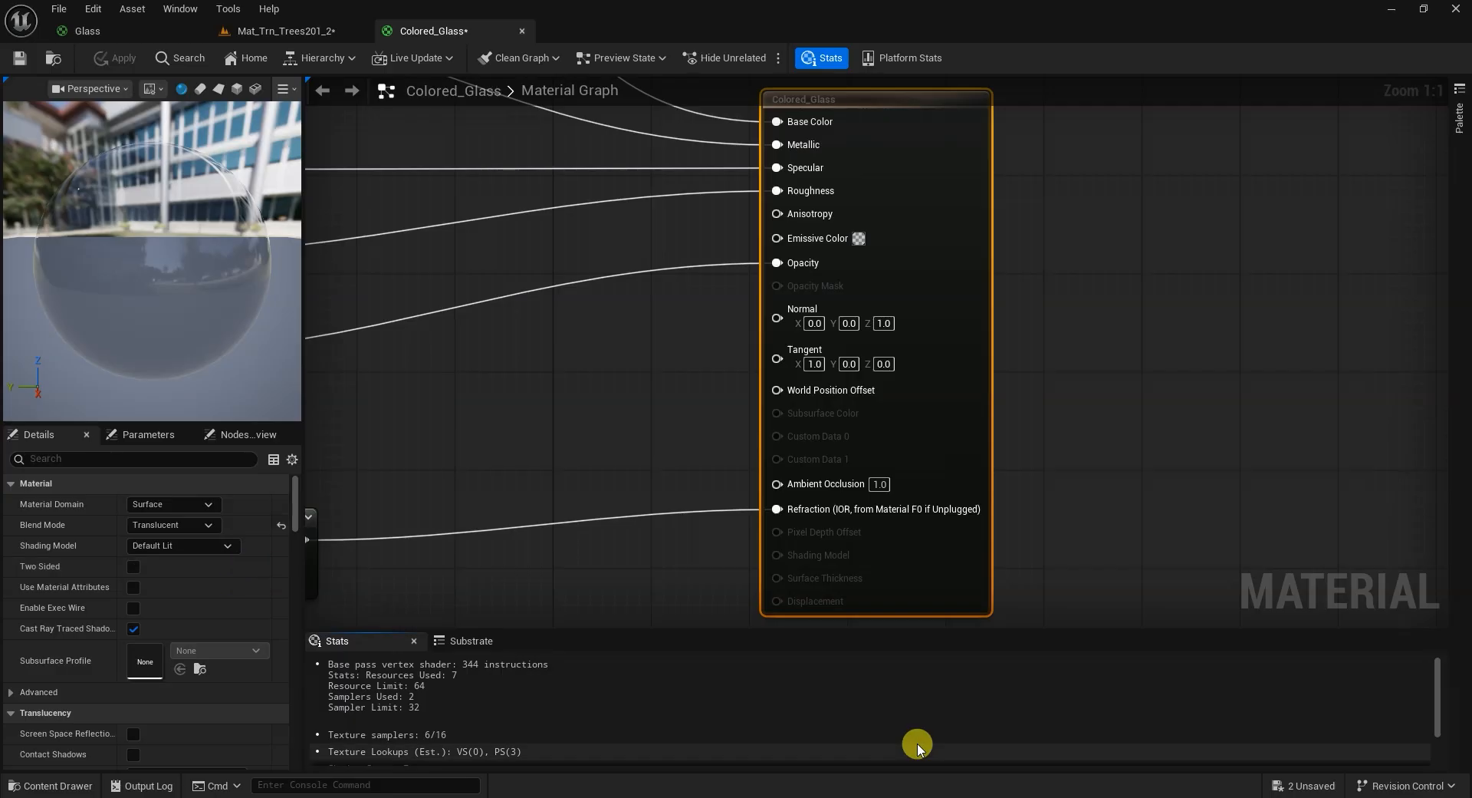
right_click_drag(648, 411, 1038, 342)
right_click_drag(592, 431, 812, 346)
right_click_drag(844, 468, 689, 497)
left_click_drag(725, 401, 768, 395)
right_click_drag(977, 368, 1074, 618)
left_click_drag(536, 197, 598, 184)
right_click_drag(615, 192, 619, 259)
right_click_drag(607, 400, 634, 312)
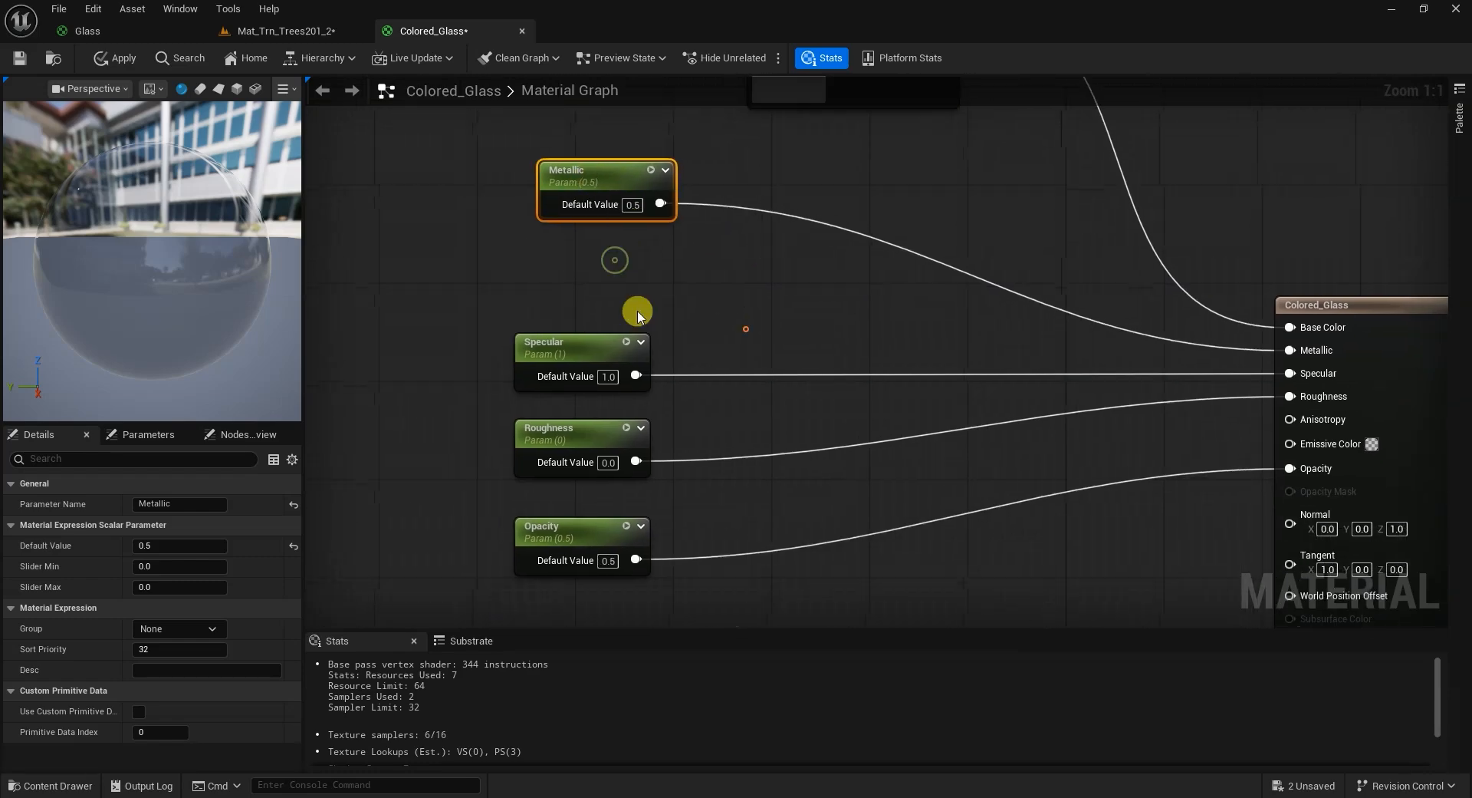
Examine the Specular parameter and the Fresnel-driven refraction nodes in the Colored_Glass graph.
left_click(559, 338)
right_click_drag(687, 408, 717, 256)
right_click_drag(845, 457, 884, 299)
right_click_drag(808, 379, 856, 313)
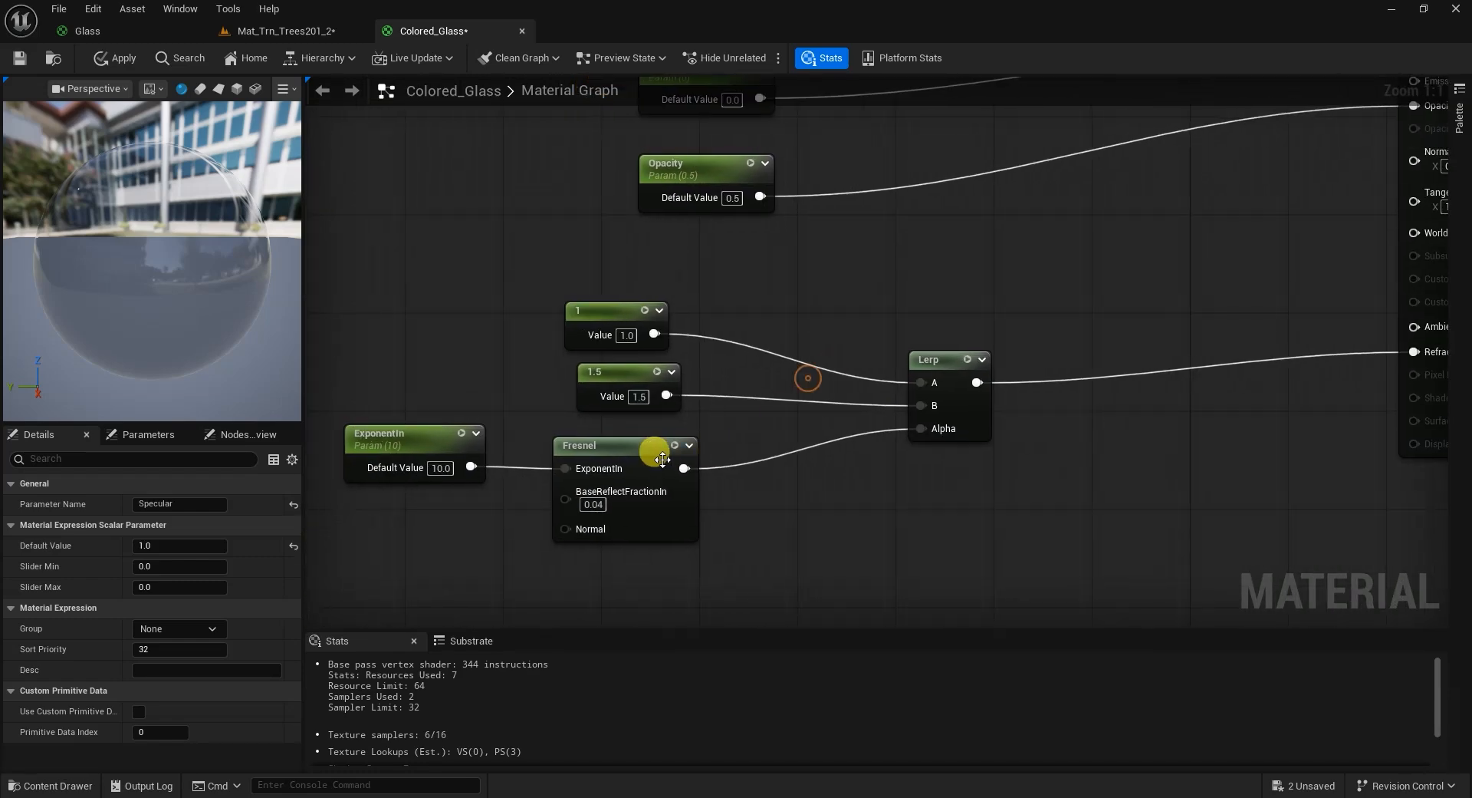
left_click(601, 448)
right_click_drag(842, 470, 845, 480)
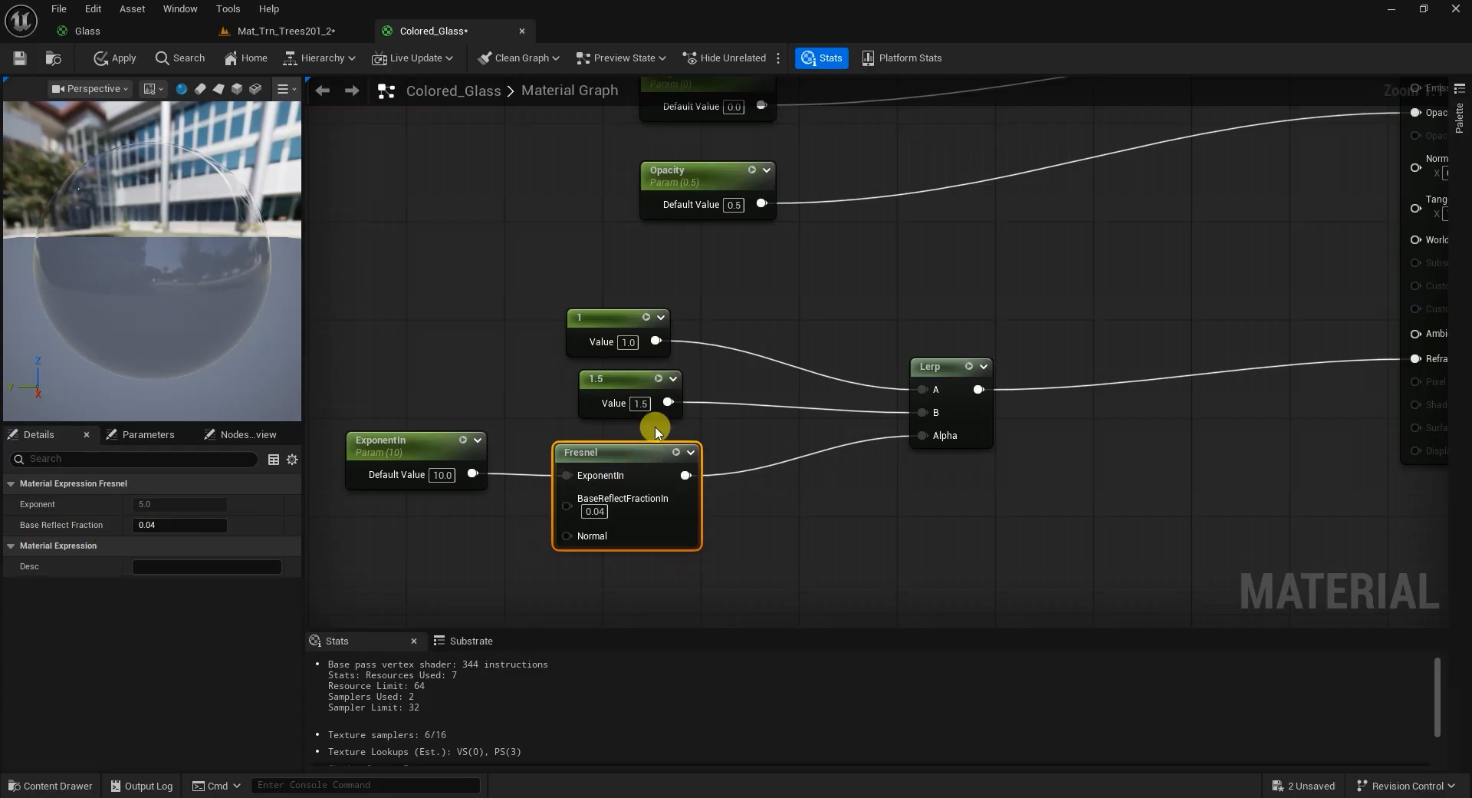
right_click_drag(860, 478, 763, 535)
right_click_drag(886, 366, 711, 463)
right_click_drag(887, 348, 845, 384)
Make room in the Colored_Glass graph by moving the output node away and add a LinearInterpolate node between it and the parameters.
scroll(860, 483, "down", 2)
left_click_drag(690, 148, 583, 149)
right_click_drag(707, 285, 761, 215)
left_click_drag(1095, 297, 1282, 278)
right_click_drag(789, 322, 753, 310)
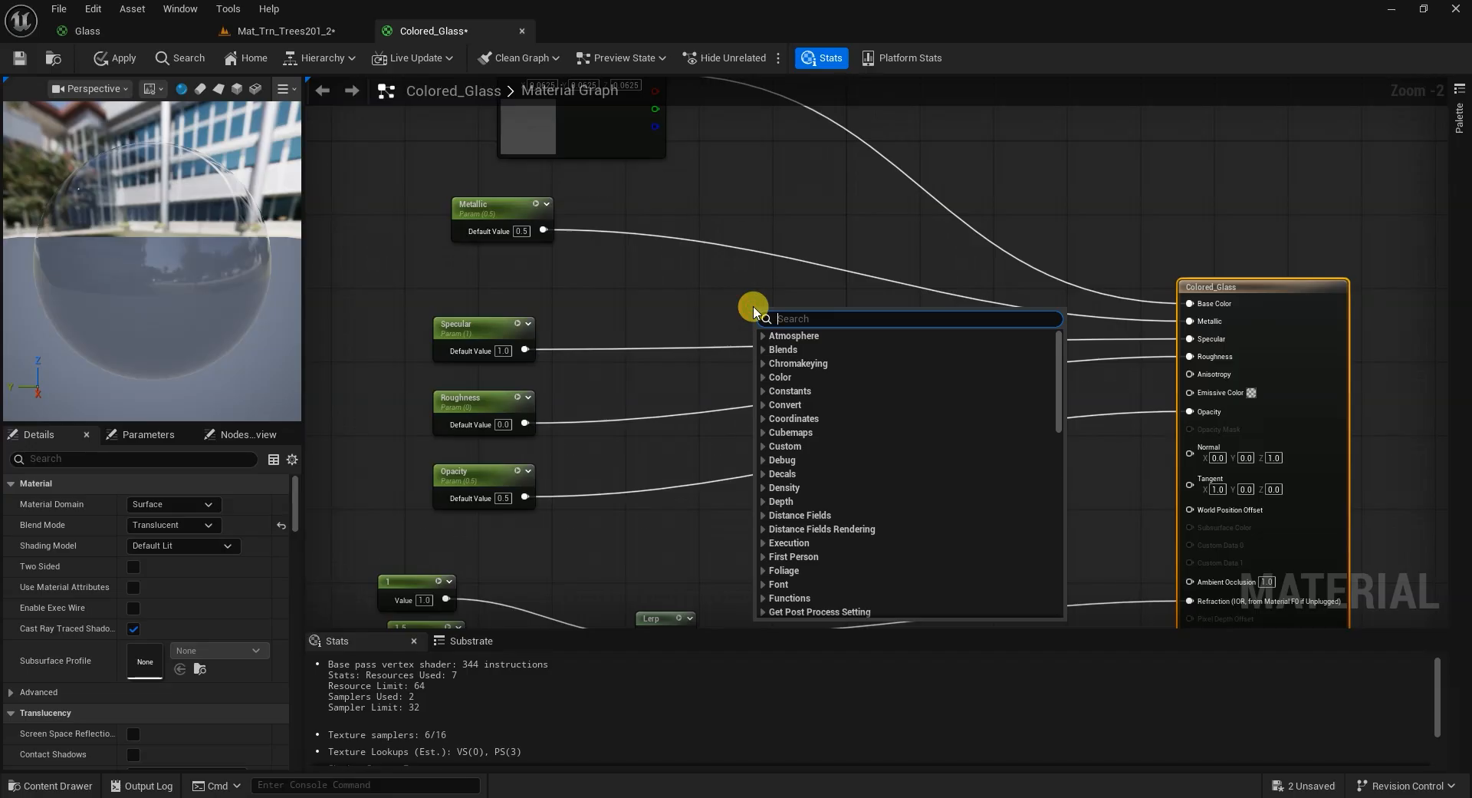
type("le")
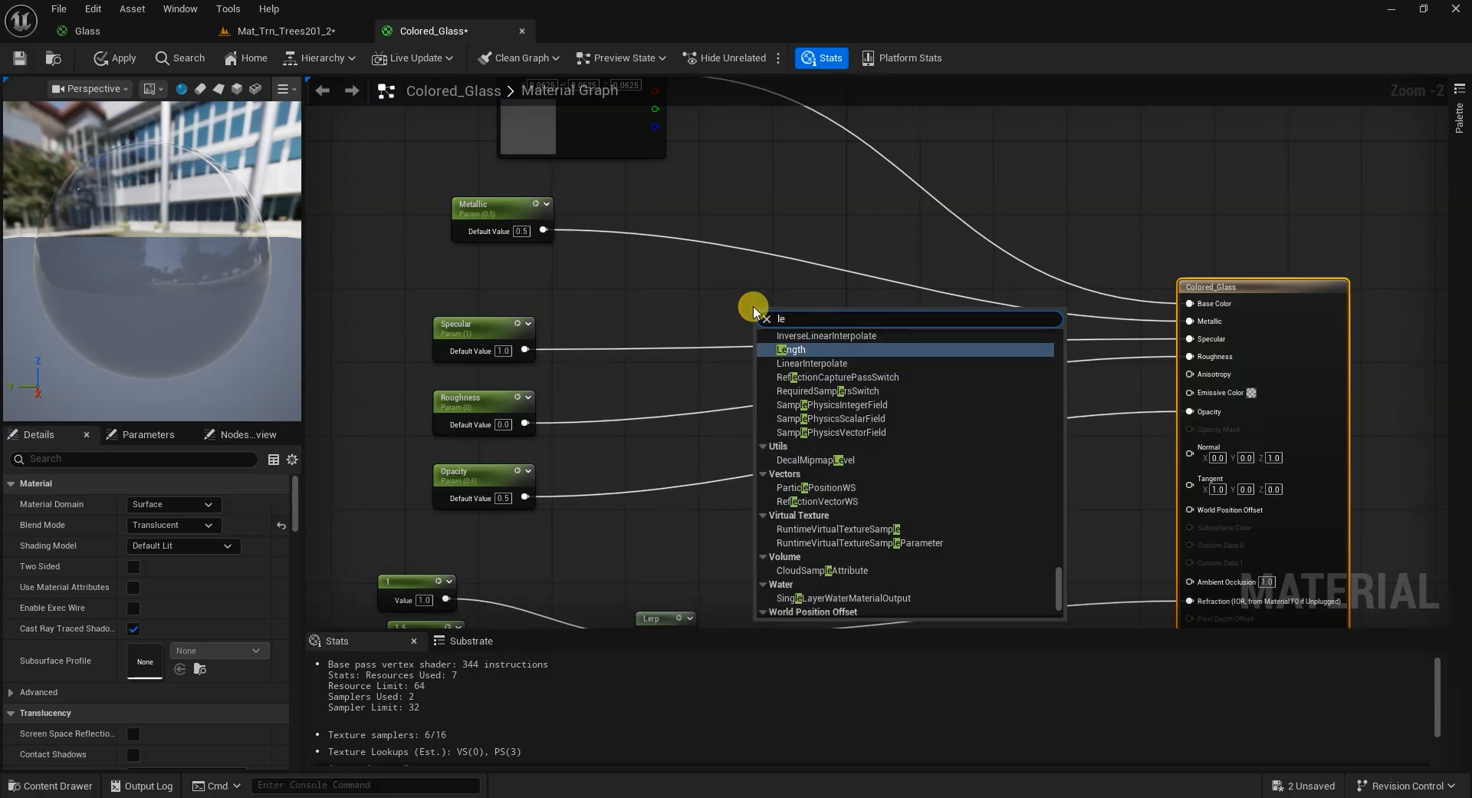
type("rp")
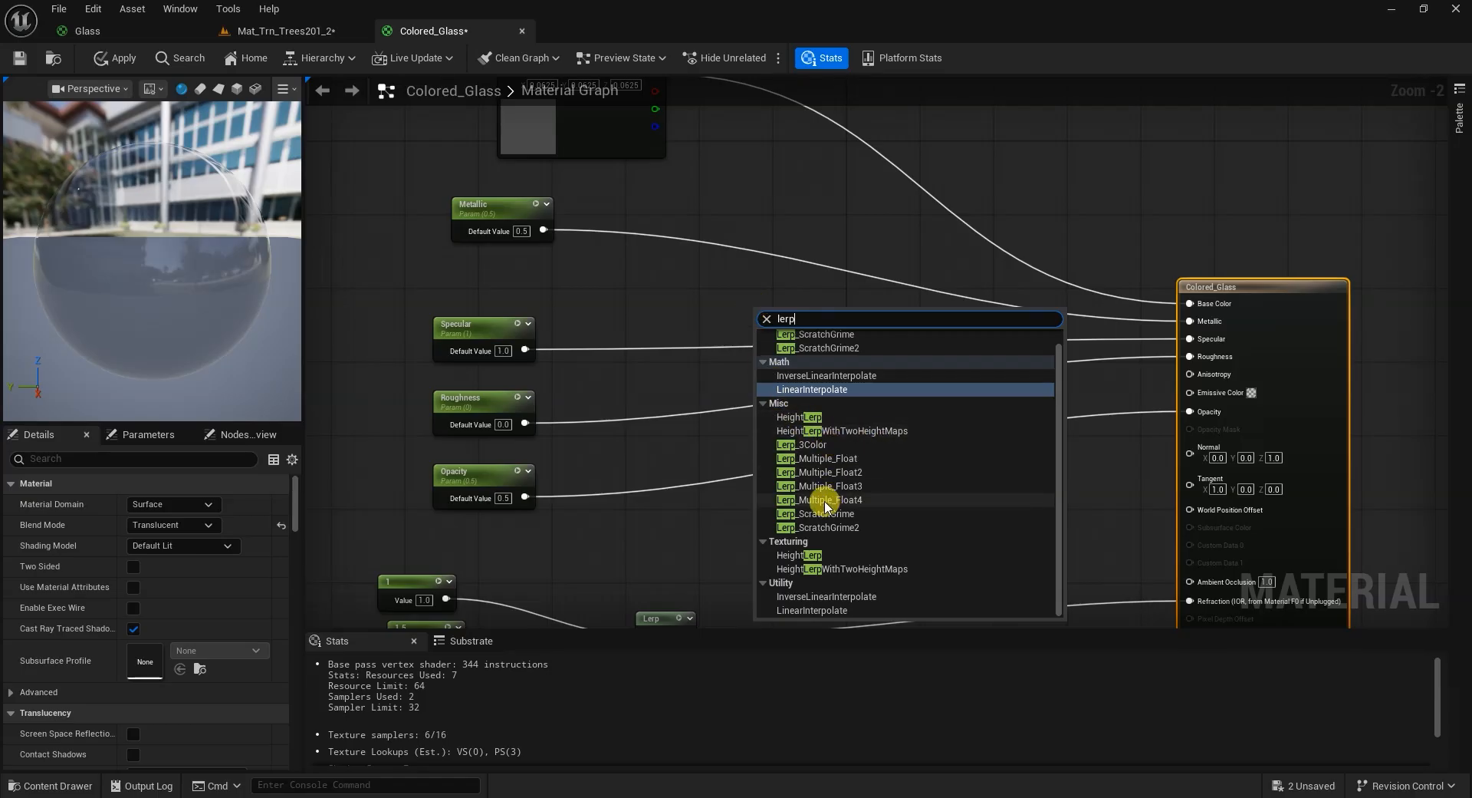
left_click(825, 391)
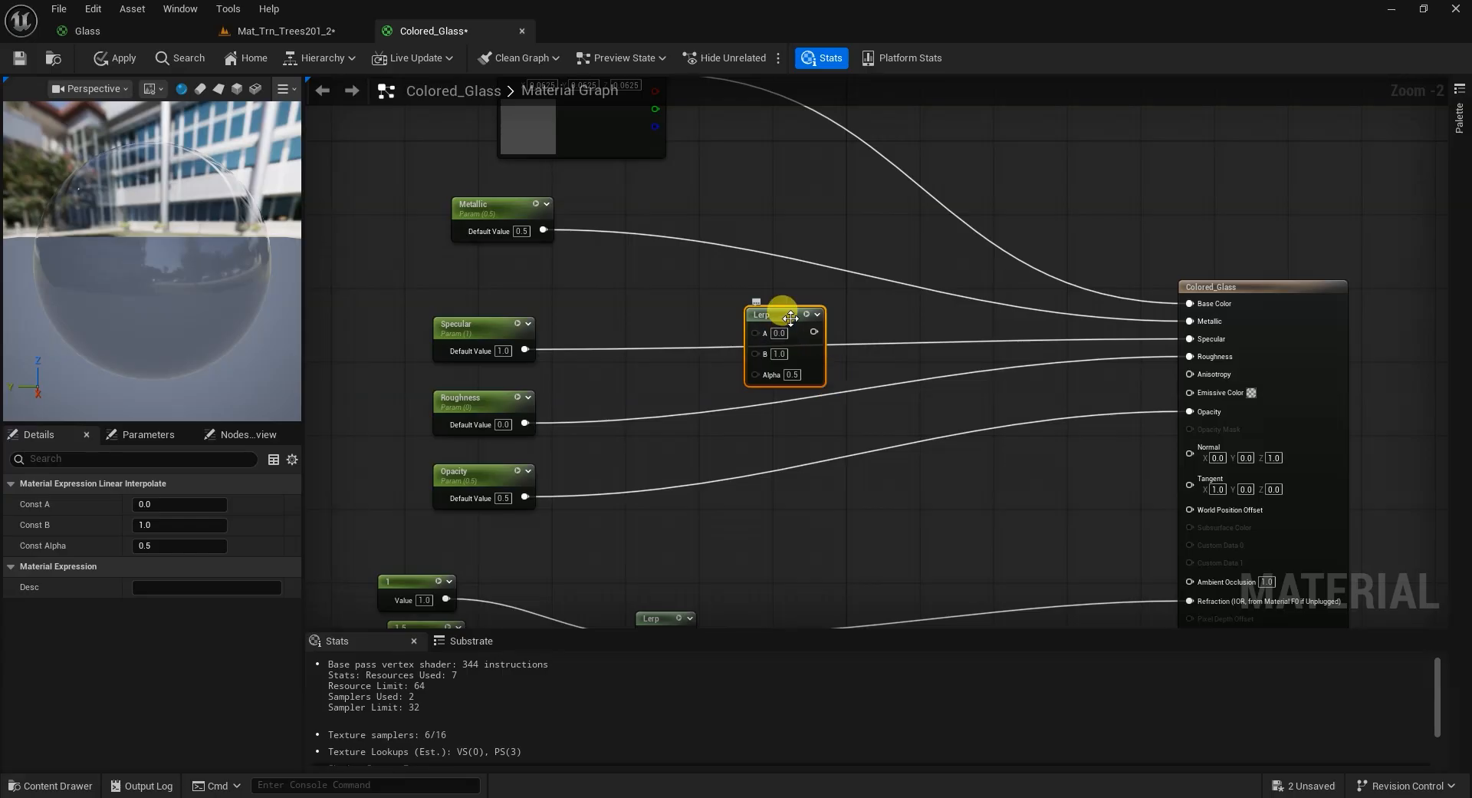
left_click_drag(791, 317, 917, 317)
Disconnect Fresnel from the refraction Lerp's Alpha and move the ExponentIn and Fresnel nodes up beside the scalar parameters.
scroll(842, 516, "down", 4)
right_click_drag(841, 516, 852, 390)
scroll(771, 480, "up", 3)
right_click_drag(842, 454, 960, 453)
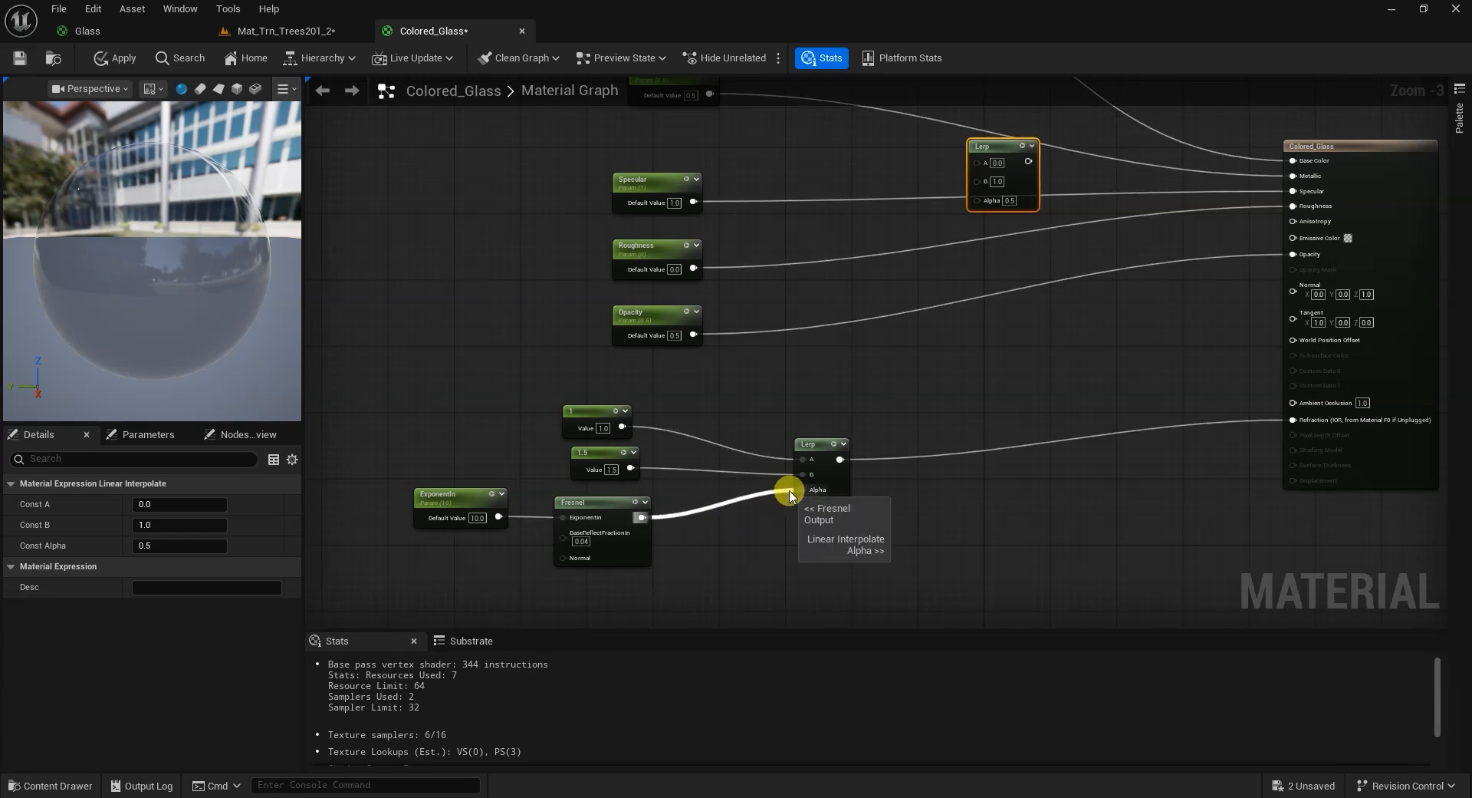
left_click(788, 498, "alt")
right_click_drag(787, 498, 839, 559)
left_click_drag(483, 496, 595, 214)
Move the refraction Lerp and its 1 and 1.5 constants closer to the Refraction input of the output node.
right_click_drag(1020, 335, 907, 407)
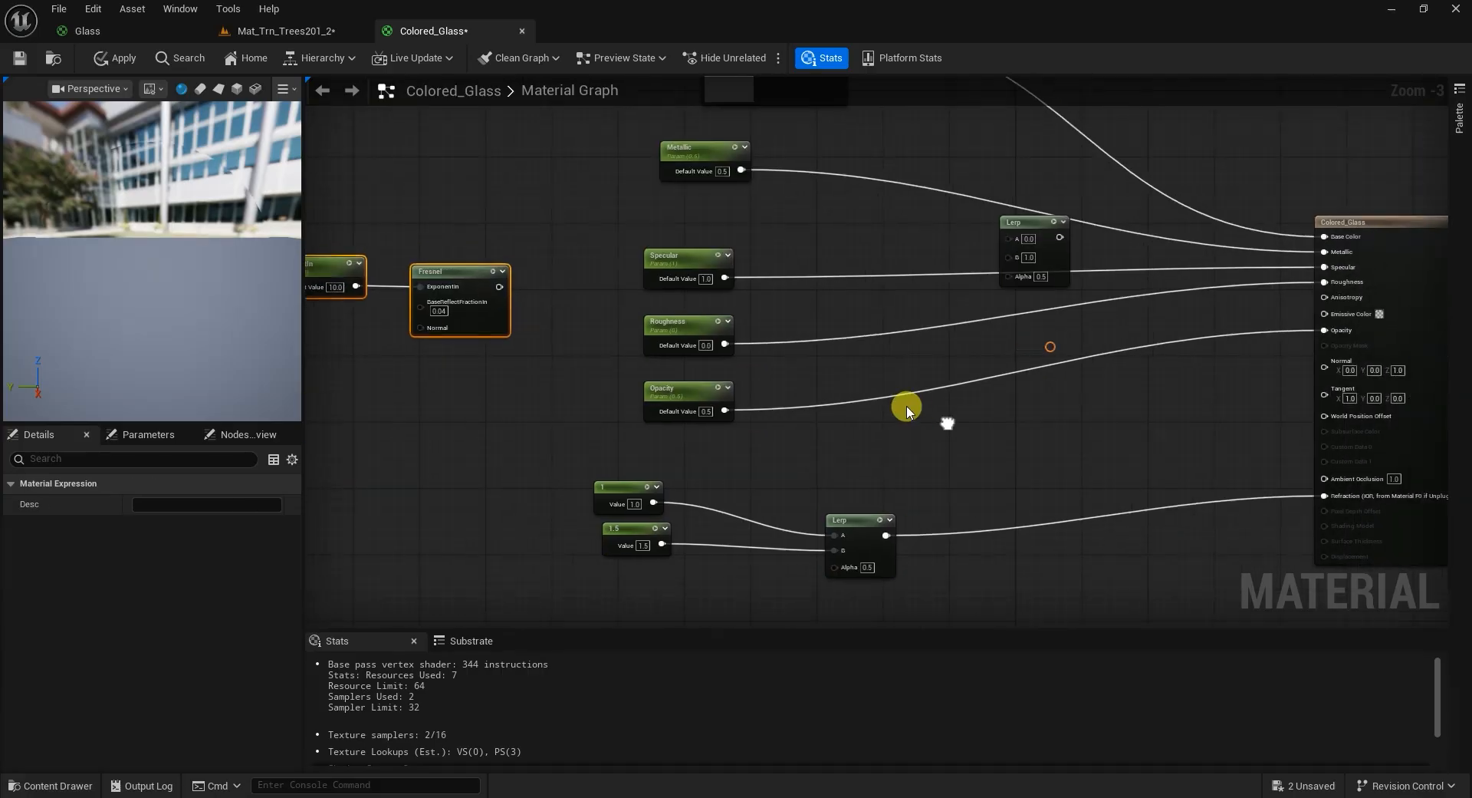
left_click_drag(846, 521, 994, 479)
left_click_drag(470, 453, 713, 591)
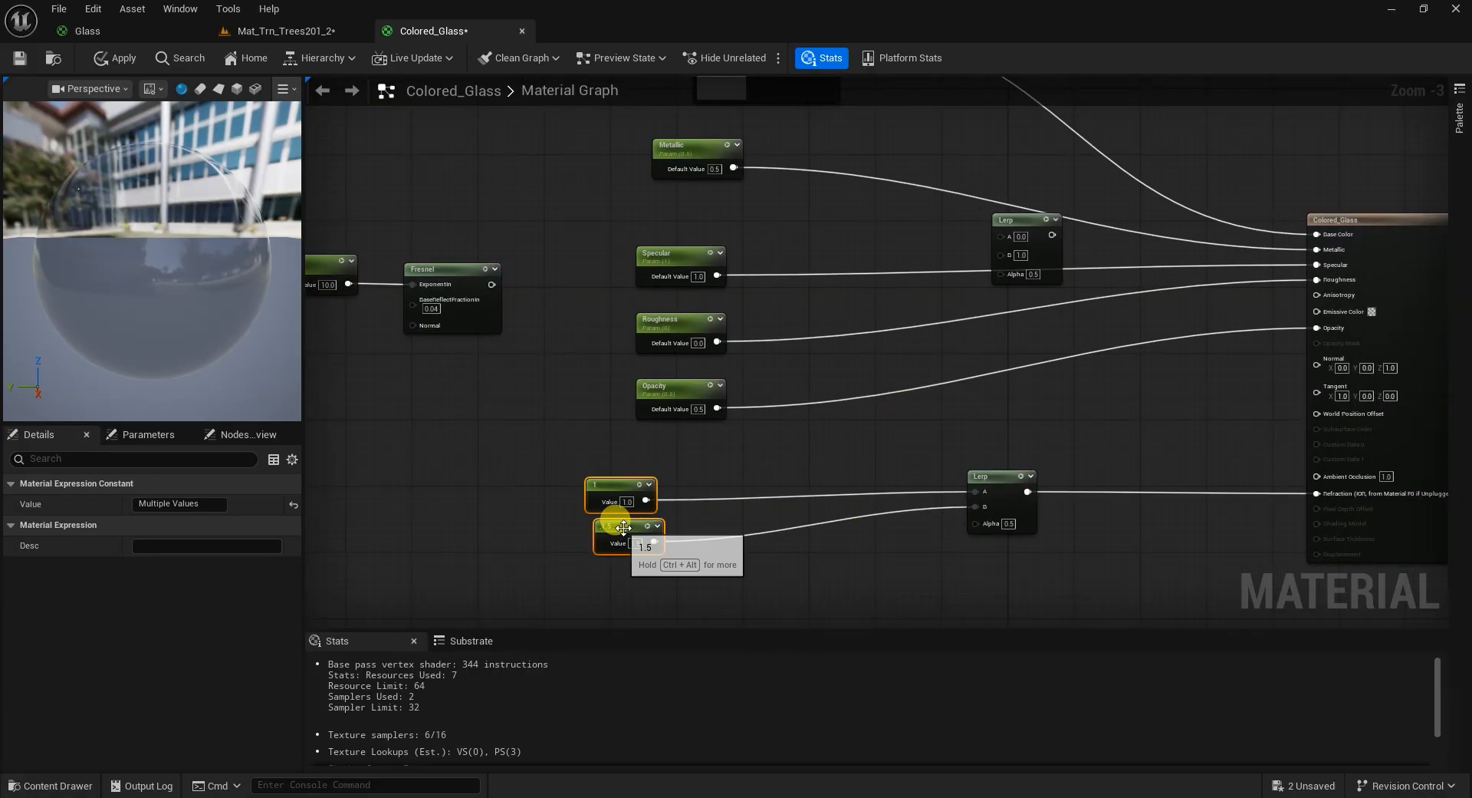
left_click_drag(623, 528, 805, 539)
Raise the new unconnected Lerp node slightly and nudge the Colored_Glass output node farther away from it.
right_click_drag(1119, 355, 1006, 450)
left_click_drag(906, 321, 904, 286)
scroll(895, 227, "up", 2)
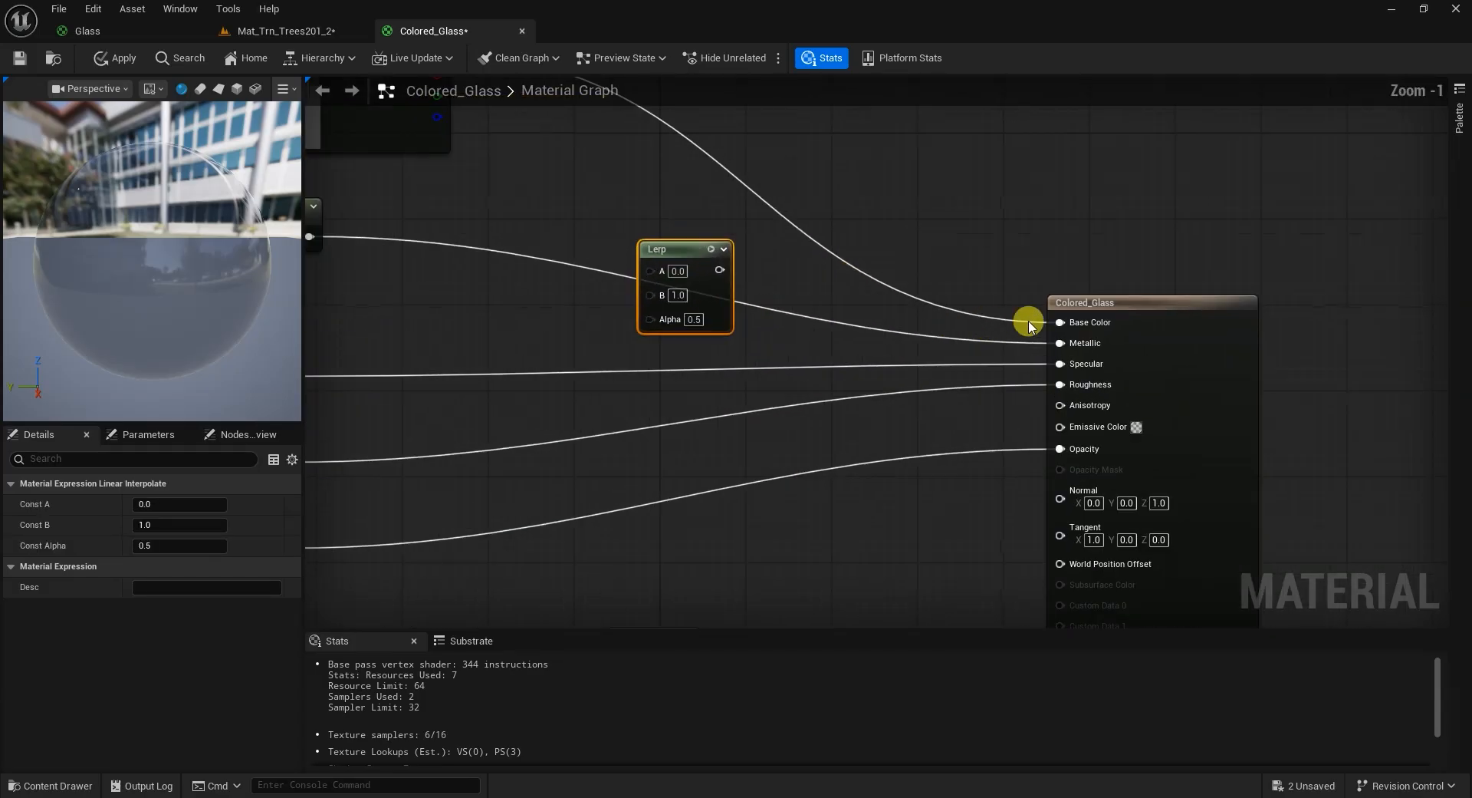
left_click_drag(1112, 300, 1134, 300)
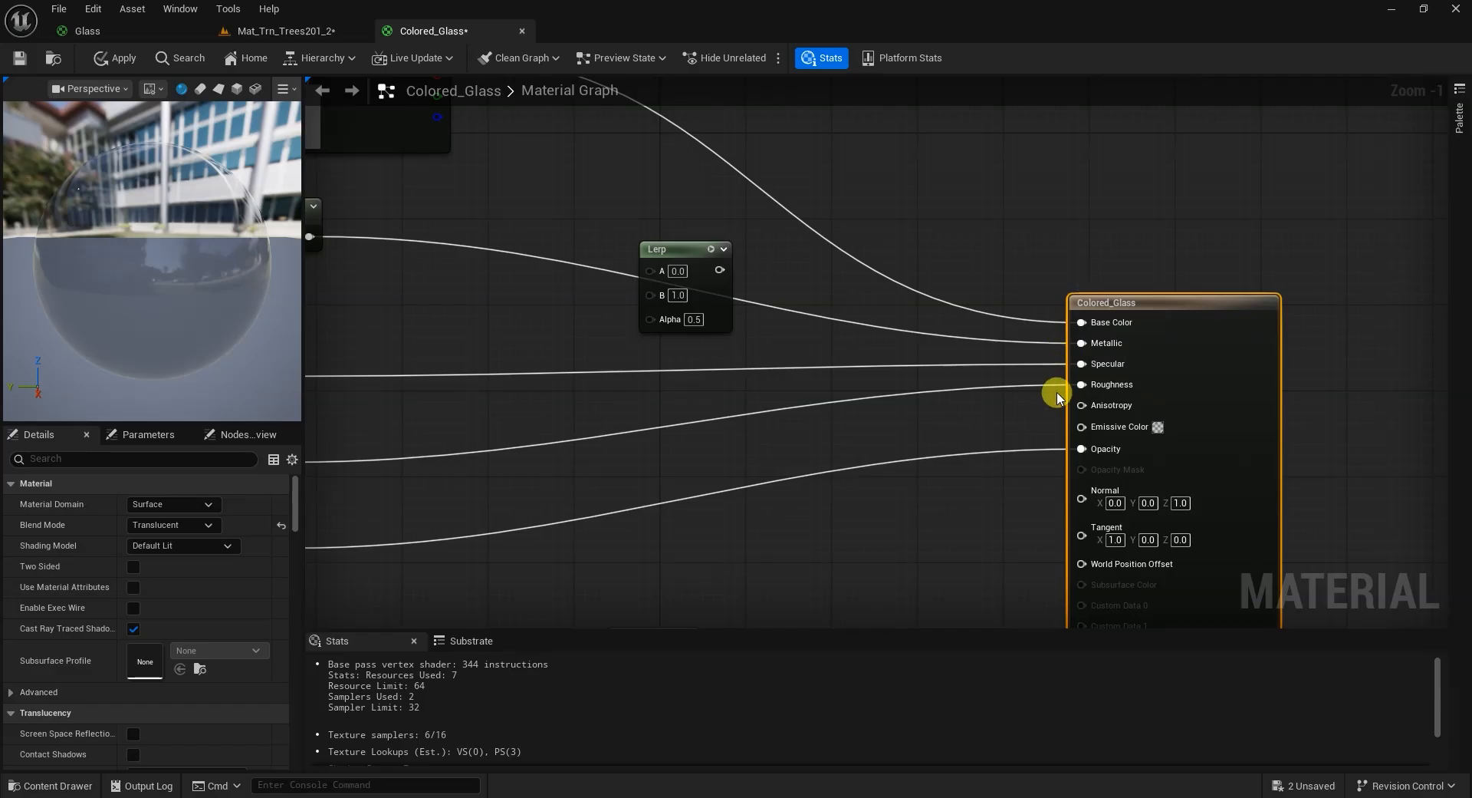
Move the new Lerp closer to the output node and disconnect the output's Metallic, Specular and Roughness inputs.
left_click_drag(674, 289, 889, 392)
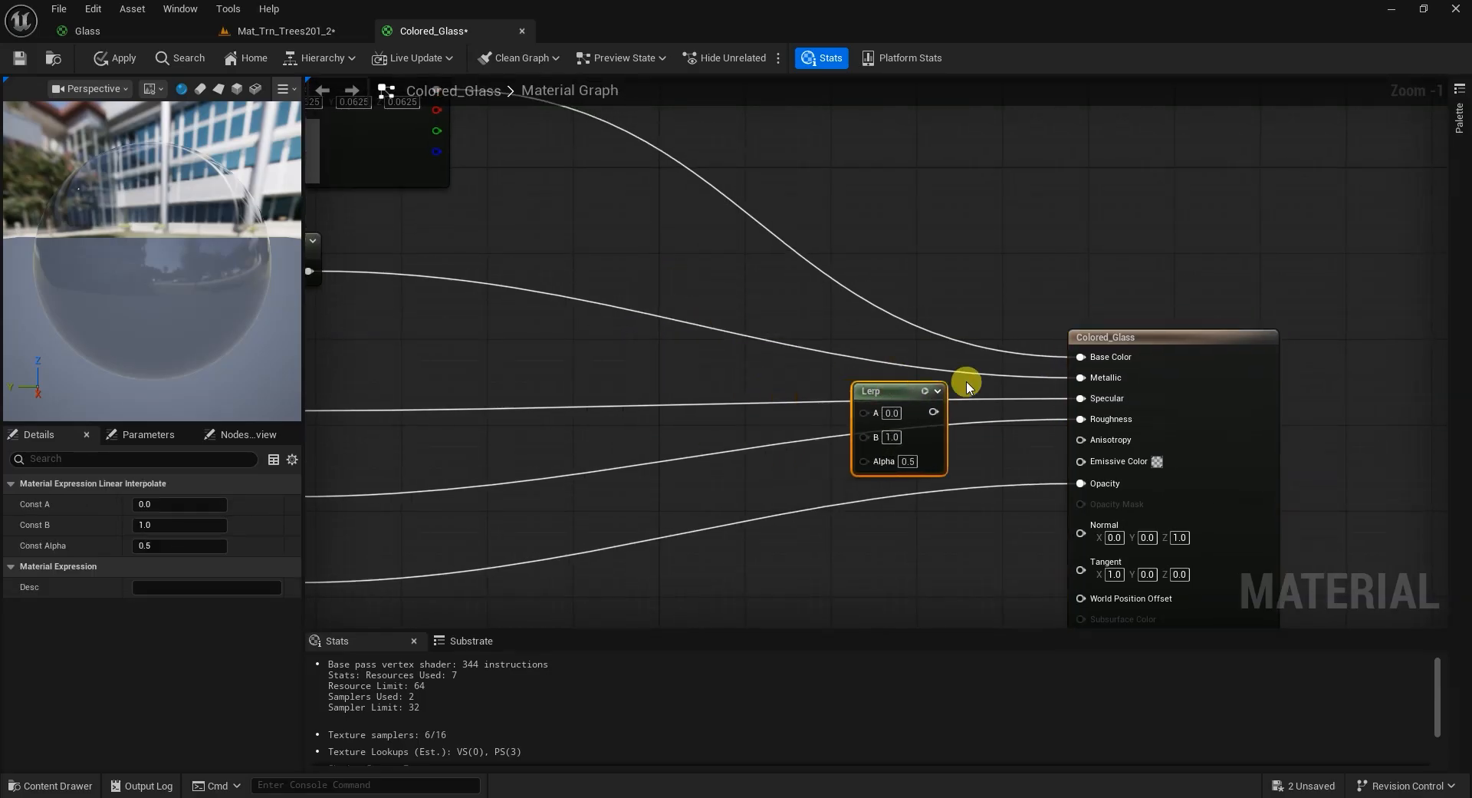
left_click(1059, 379, "alt")
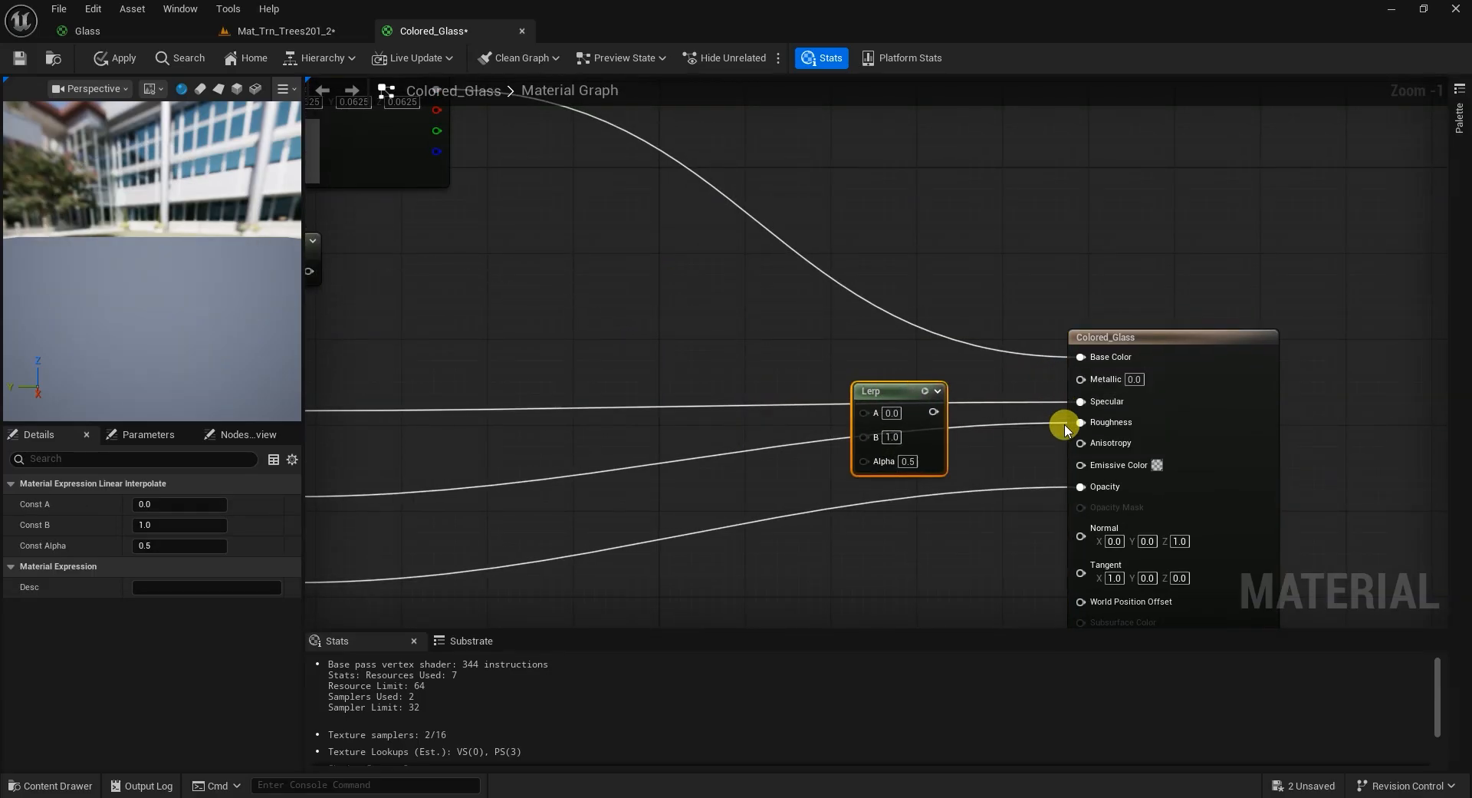
left_click(1063, 412)
left_click(1062, 403, "alt")
left_click(1061, 427, "alt")
Make room before the output node and duplicate the Lerp twice, stacking the three Lerp nodes vertically.
scroll(973, 470, "down", 1)
right_click_drag(973, 470, 890, 470)
left_click_drag(1000, 358, 1120, 358)
left_click_drag(826, 404, 815, 358)
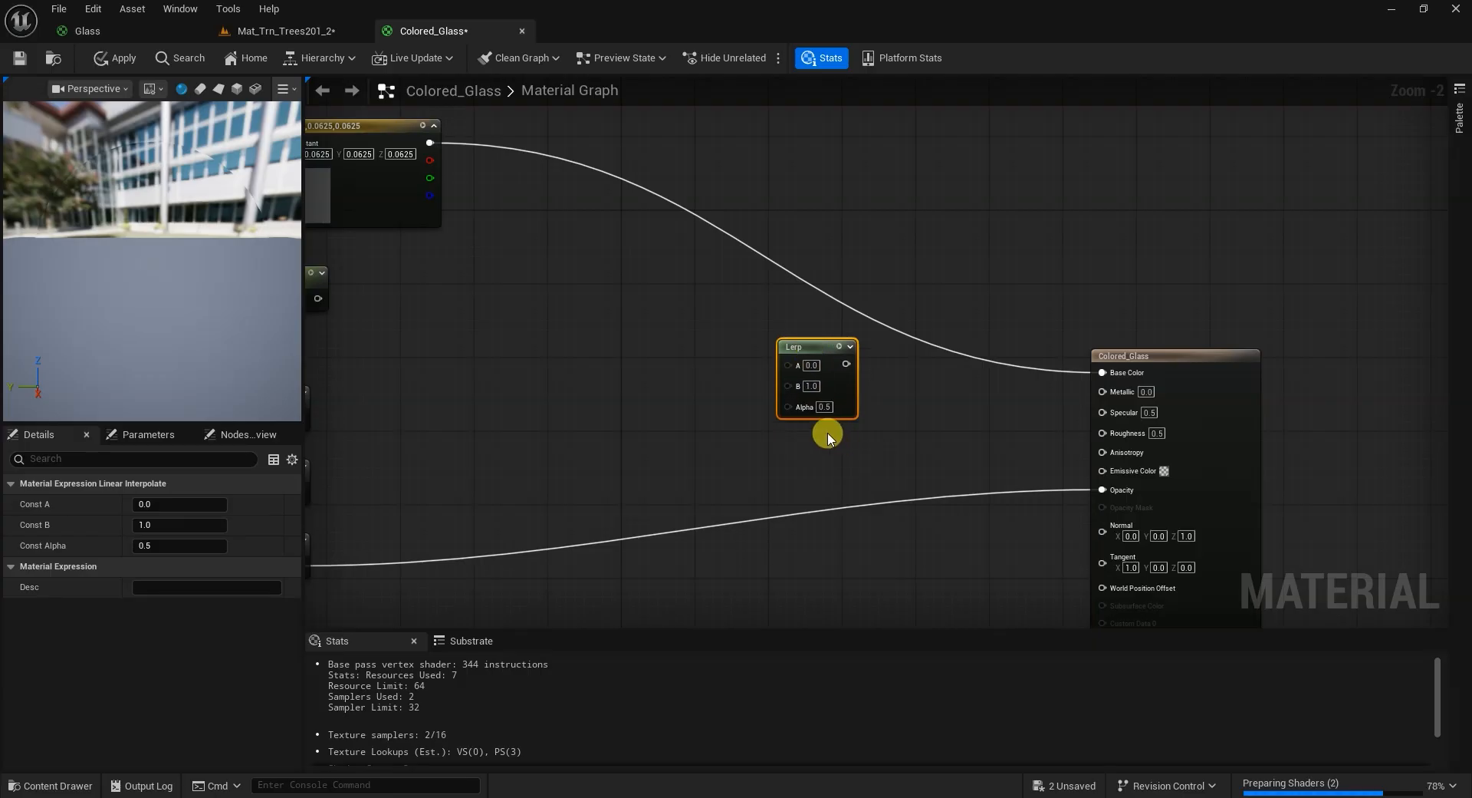
key("ctrl+d")
left_click_drag(851, 430, 805, 430)
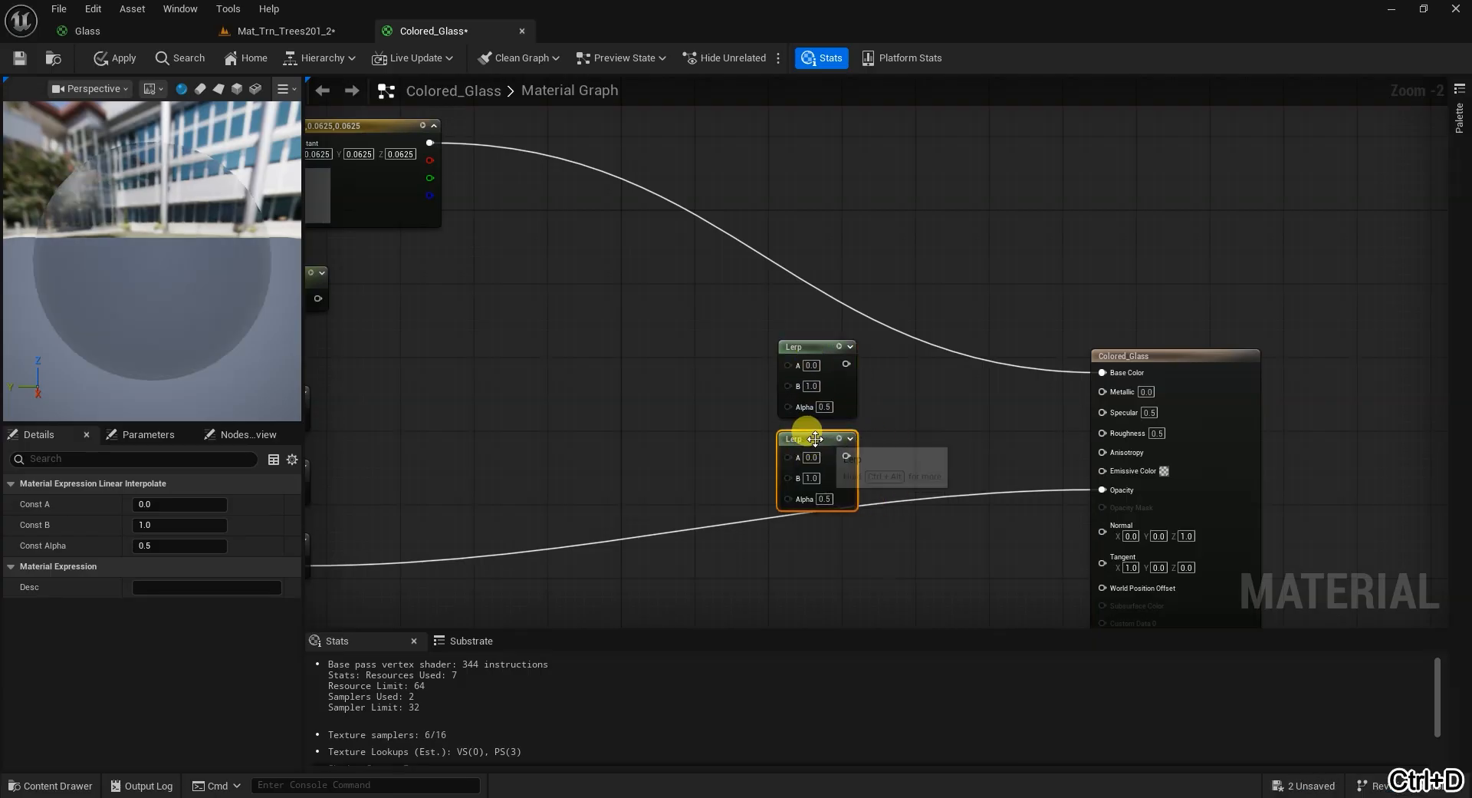
key("ctrl+d")
right_click_drag(901, 456, 899, 351)
left_click_drag(830, 360, 792, 445)
right_click_drag(849, 271, 805, 344)
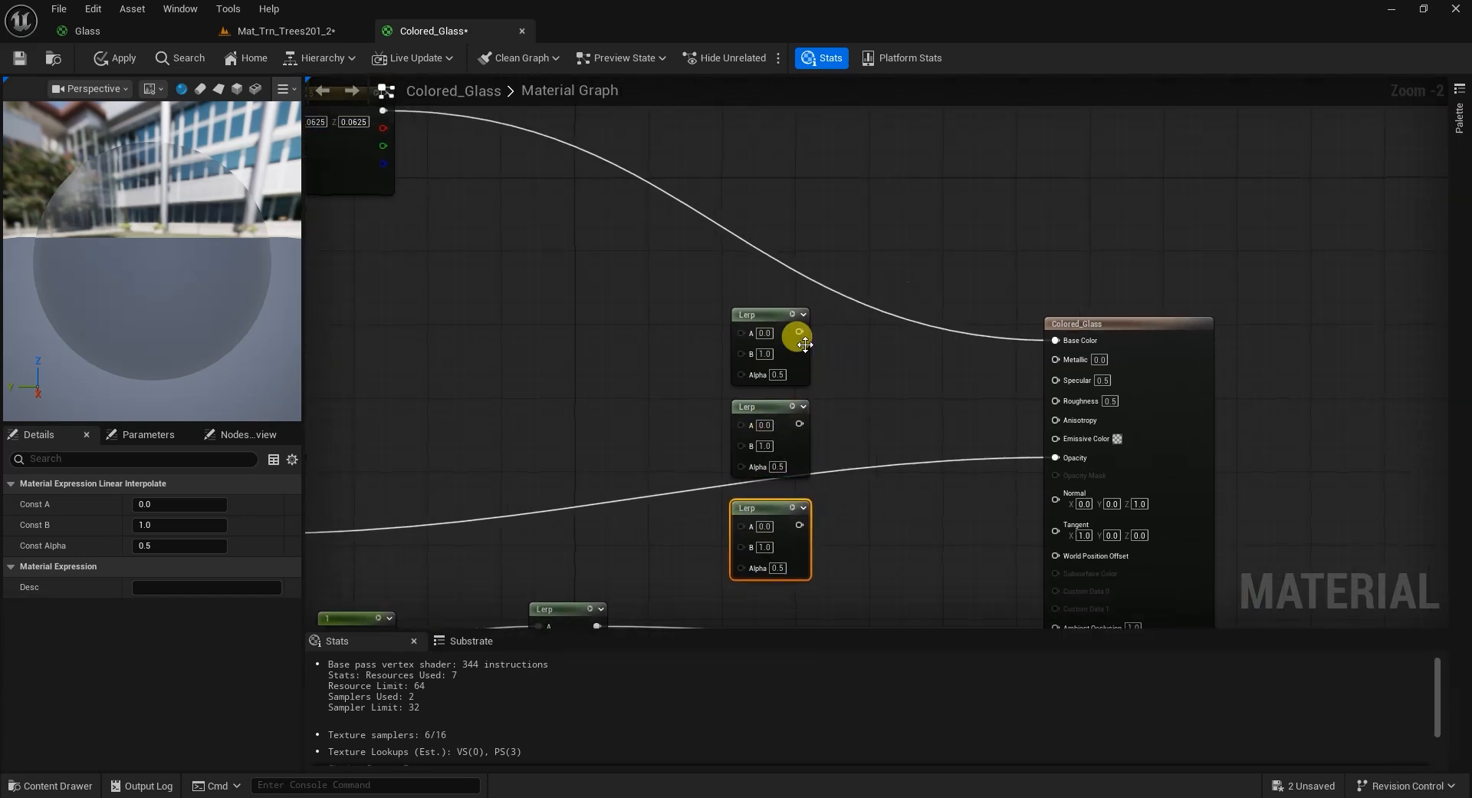
Connect the three stacked Lerps in order to Metallic, Specular and Roughness, and move the output node slightly farther away.
left_click_drag(799, 332, 1056, 359)
left_click_drag(799, 423, 1063, 381)
left_click_drag(800, 524, 1066, 398)
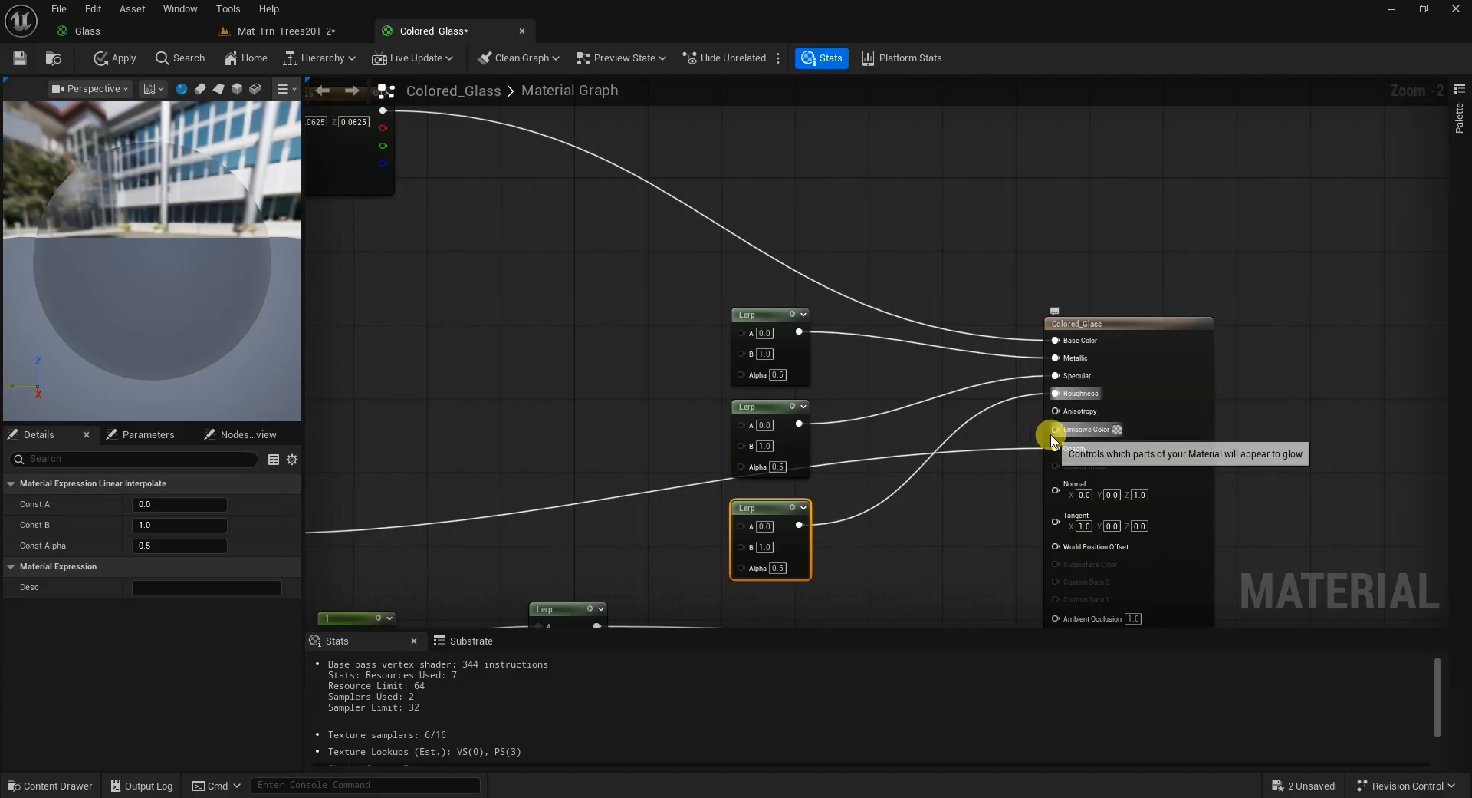
right_click_drag(1040, 446, 997, 515)
left_click_drag(1181, 335, 1237, 309)
Move the Metallic parameter closer to the Lerps, duplicate it below and rename the copy "Metallic min".
right_click_drag(532, 337, 885, 325)
right_click_drag(817, 385, 724, 397)
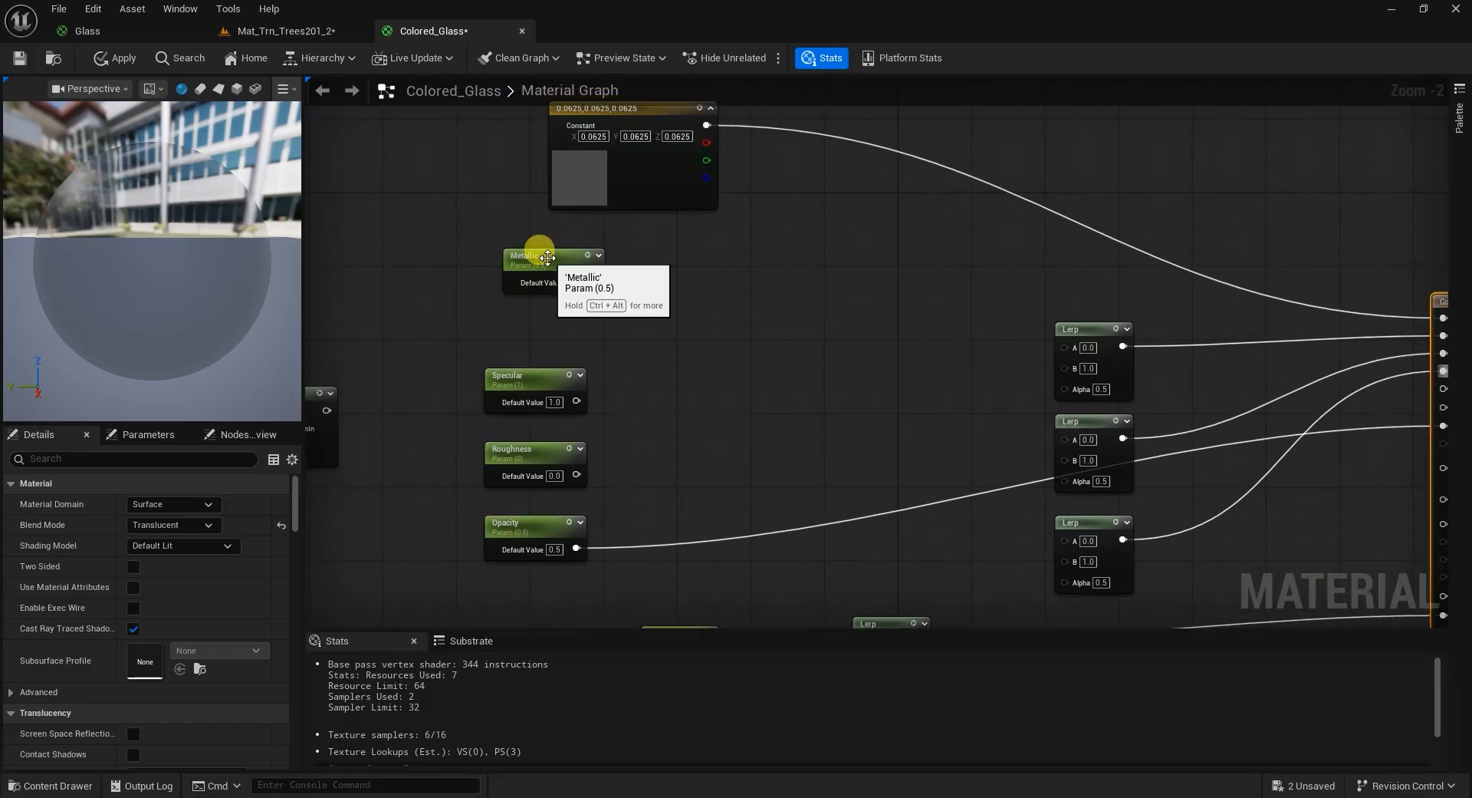
left_click_drag(552, 259, 744, 259)
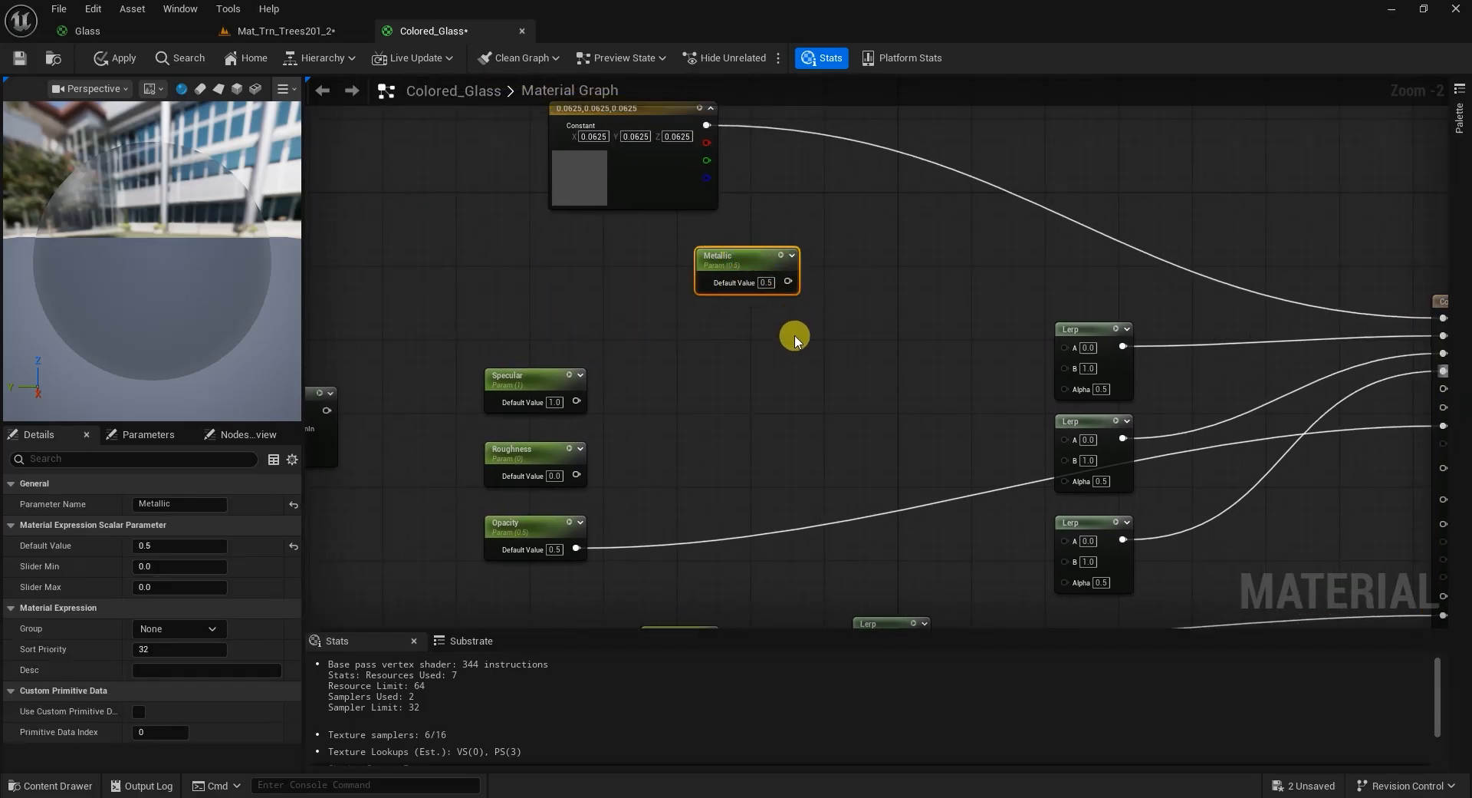
left_click_drag(747, 264, 746, 283)
key("ctrl+d")
left_click_drag(794, 335, 766, 362)
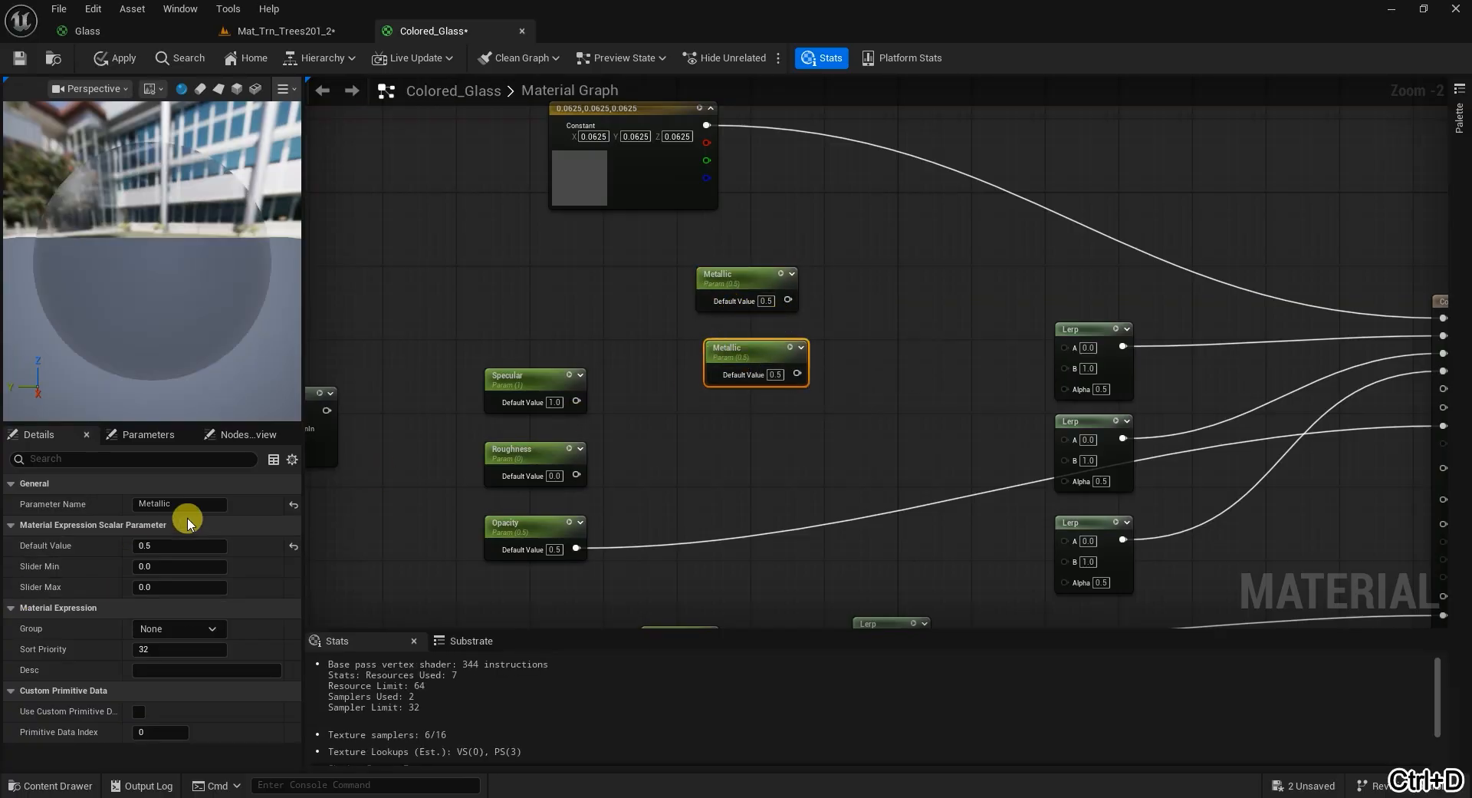
left_click(183, 501)
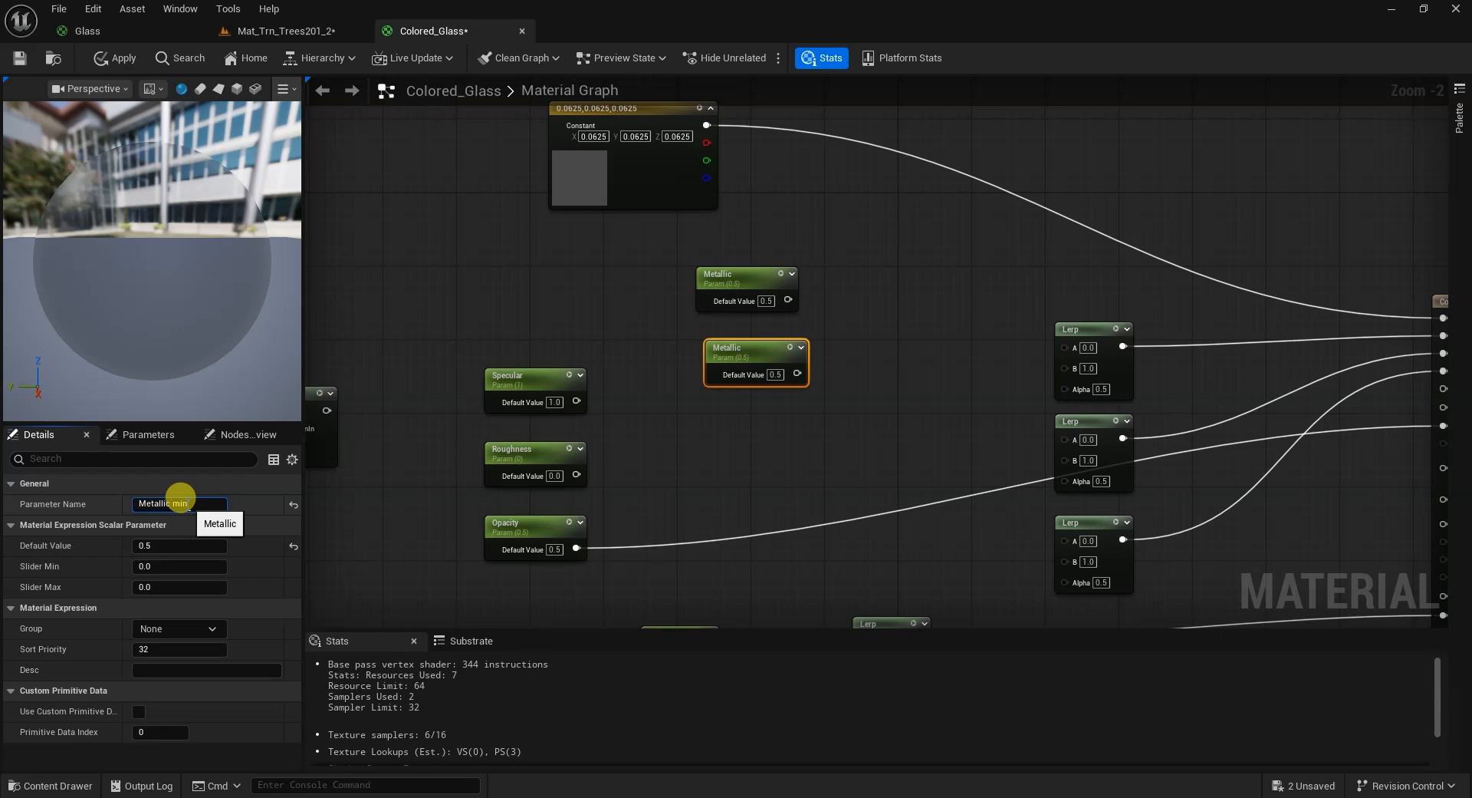
key("Return")
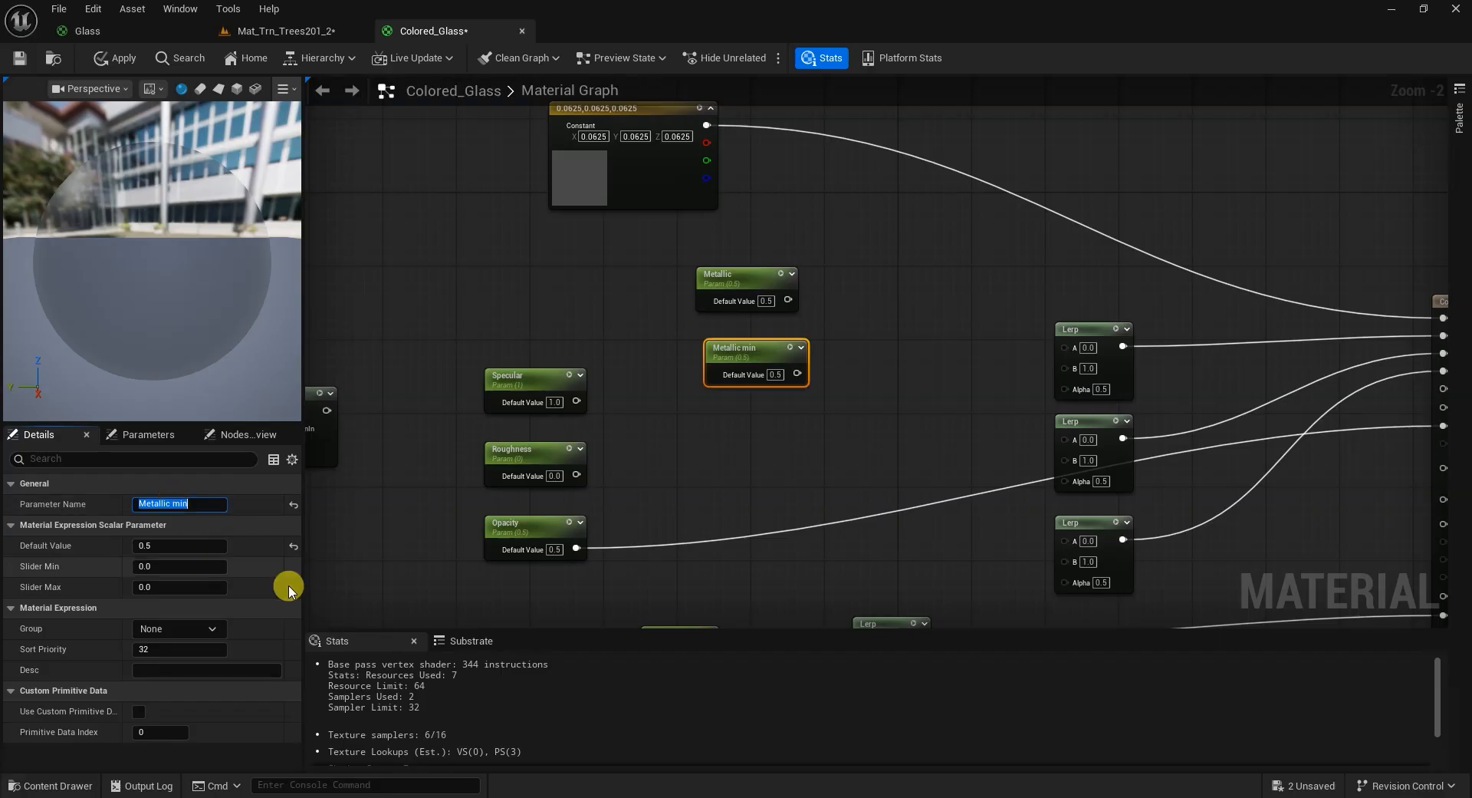
Stack the two Metallic parameters and connect Metallic to A and Metallic min to B of the Metallic Lerp.
left_click_drag(730, 349, 729, 330)
left_click_drag(737, 278, 756, 250)
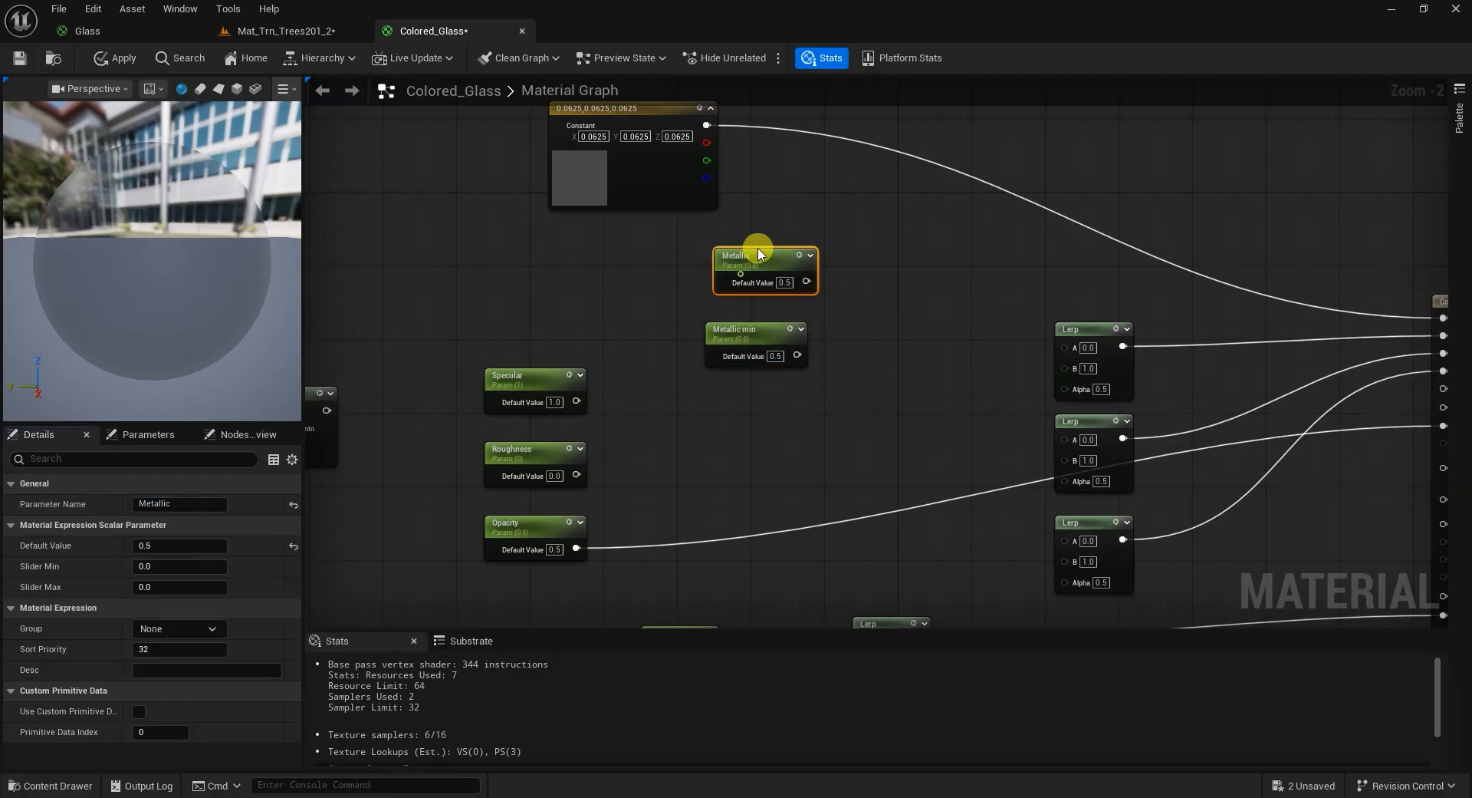
left_click_drag(757, 338, 764, 317)
right_click_drag(848, 355, 822, 357)
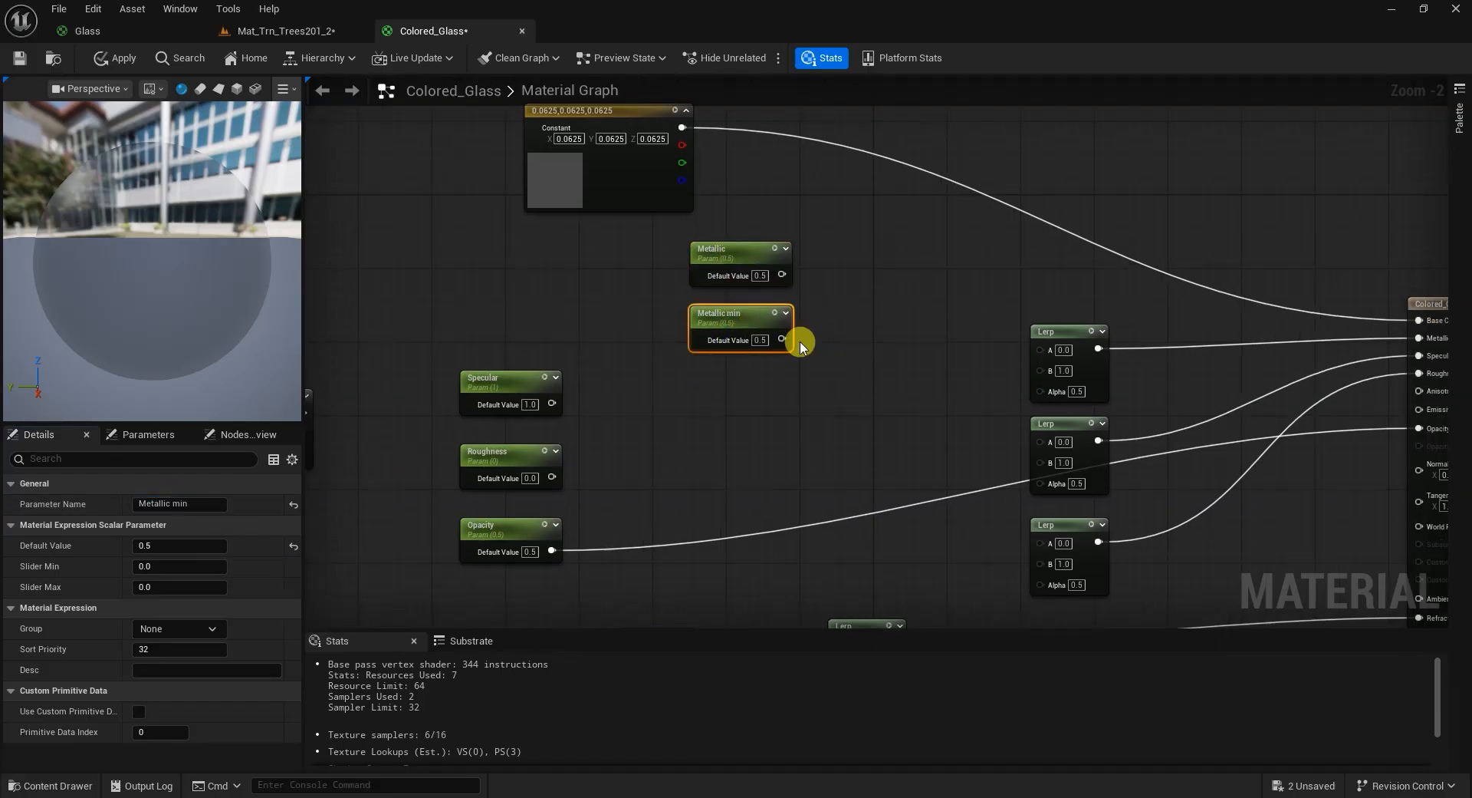
left_click_drag(782, 340, 1042, 370)
left_click_drag(782, 274, 1073, 316)
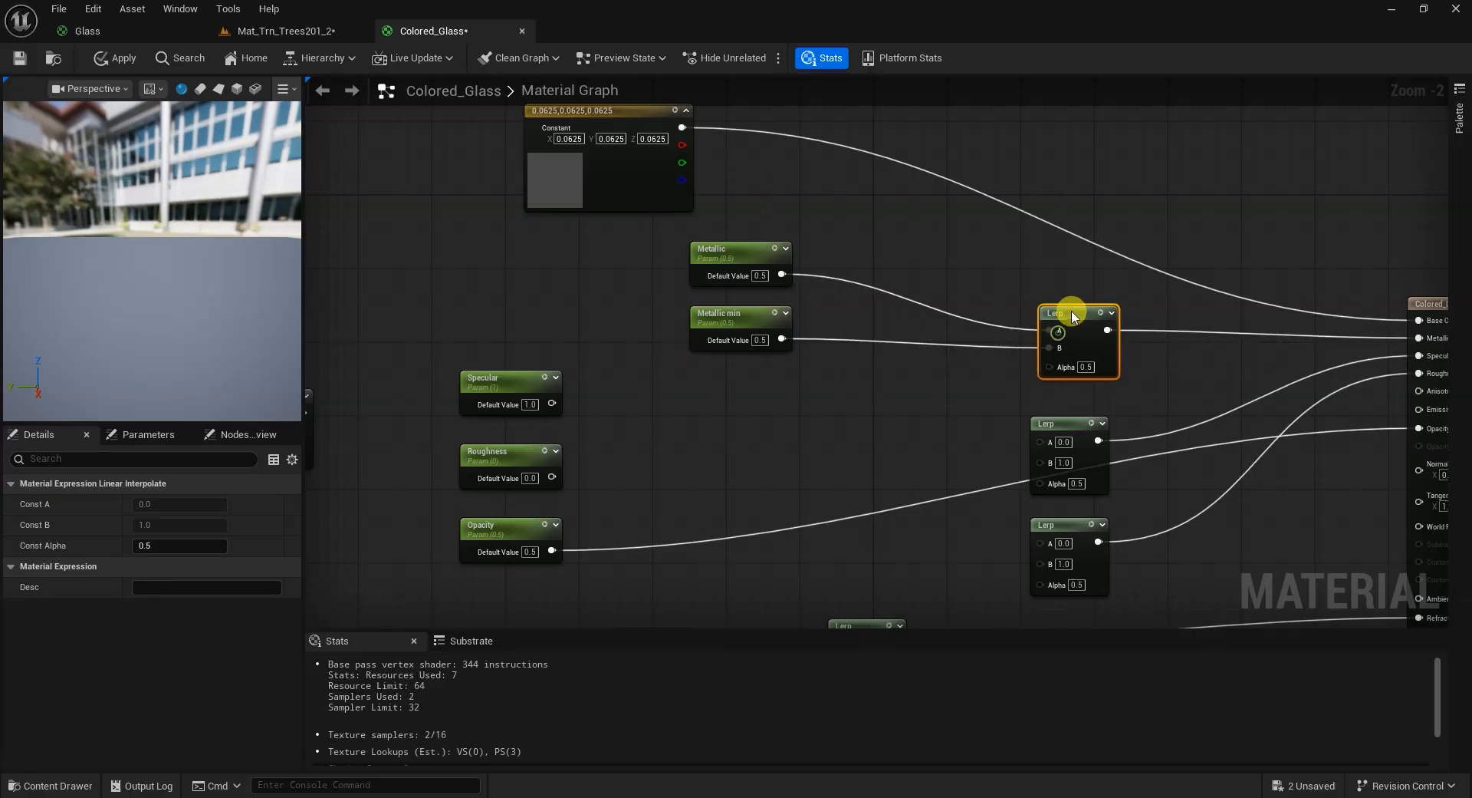
Duplicate the Specular parameter as "Specular Min" and connect Specular to A and the copy to B of the Specular Lerp.
right_click_drag(914, 388, 879, 304)
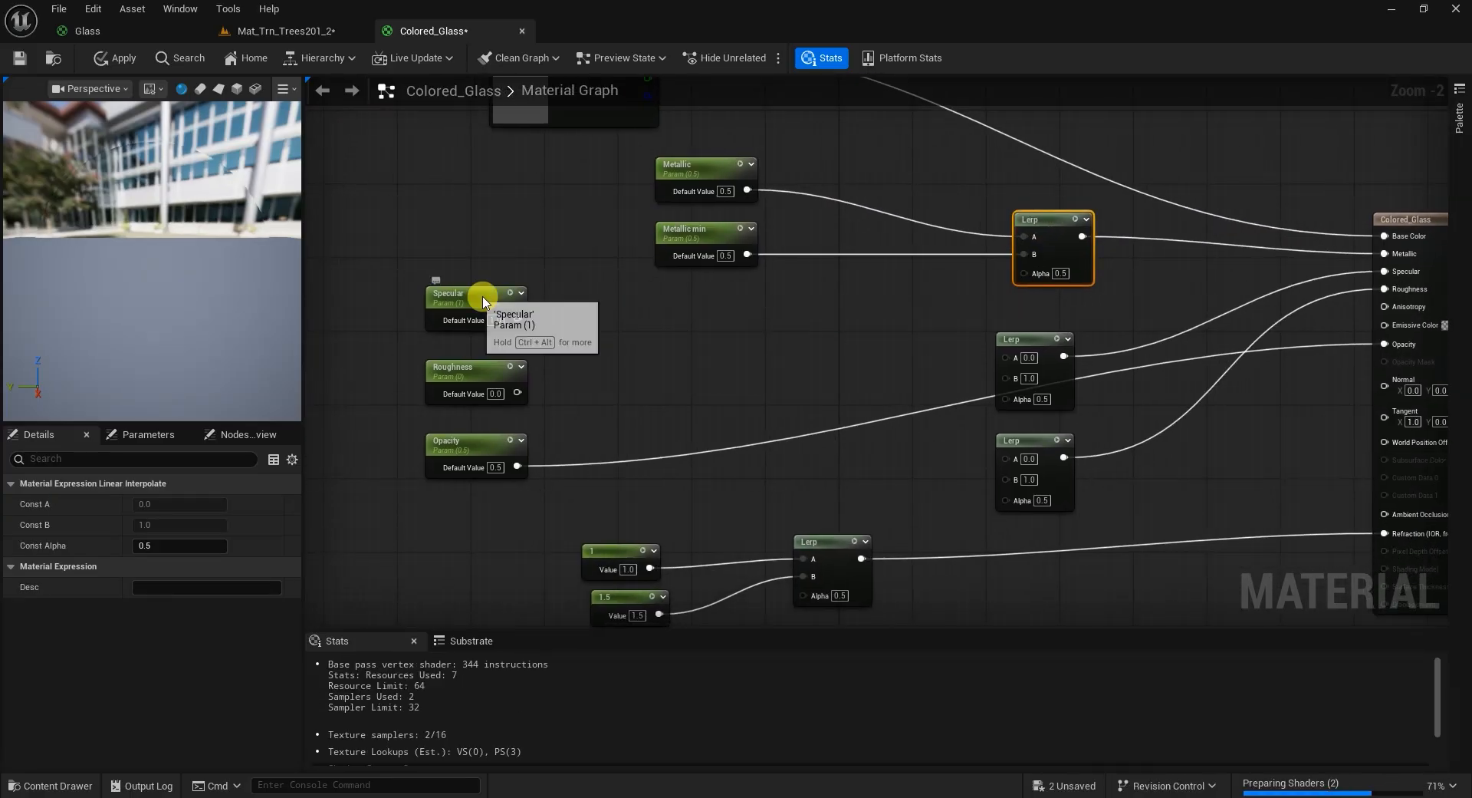
left_click_drag(483, 301, 677, 328)
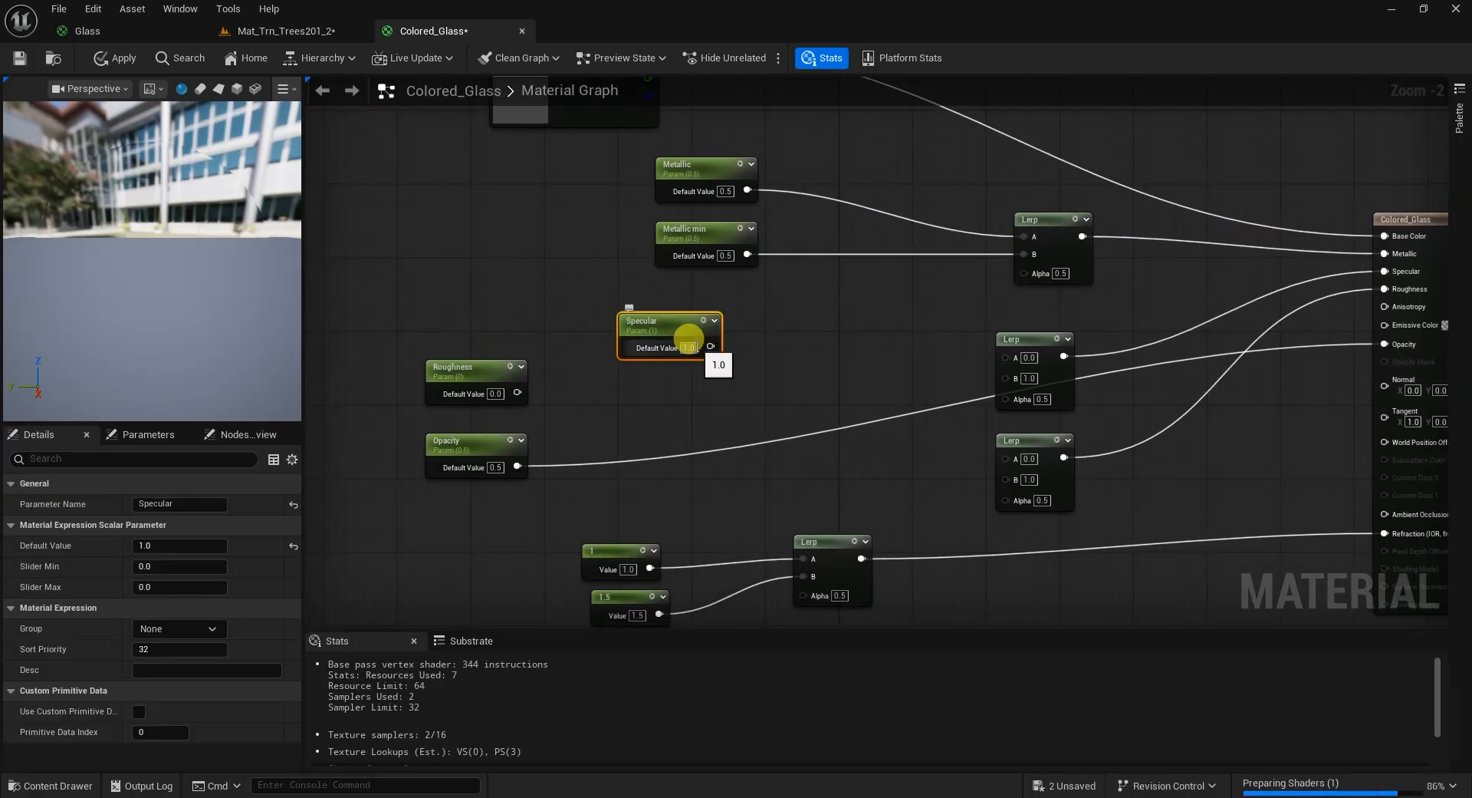
key("ctrl+d")
left_click_drag(687, 339, 679, 396)
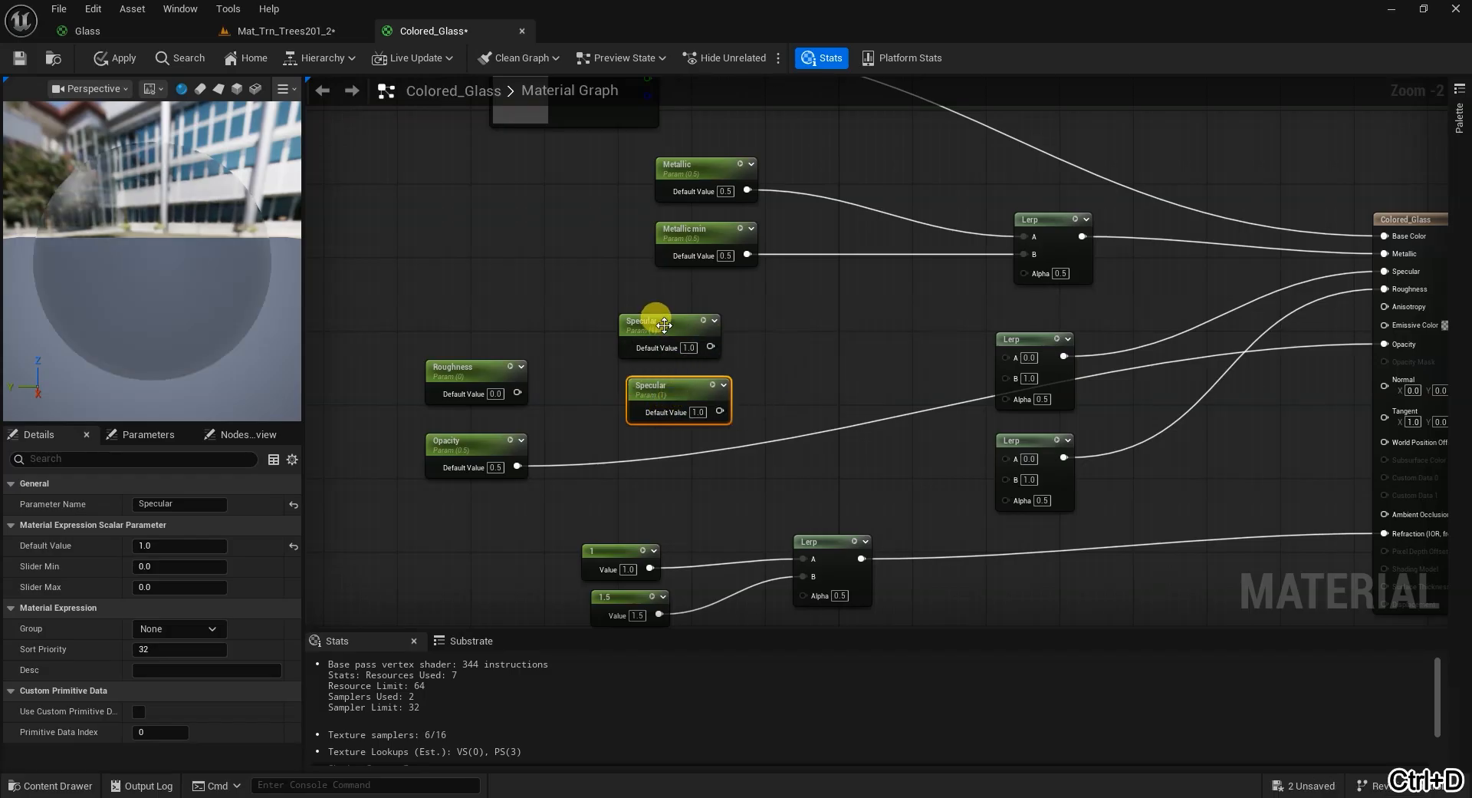
left_click_drag(664, 326, 673, 316)
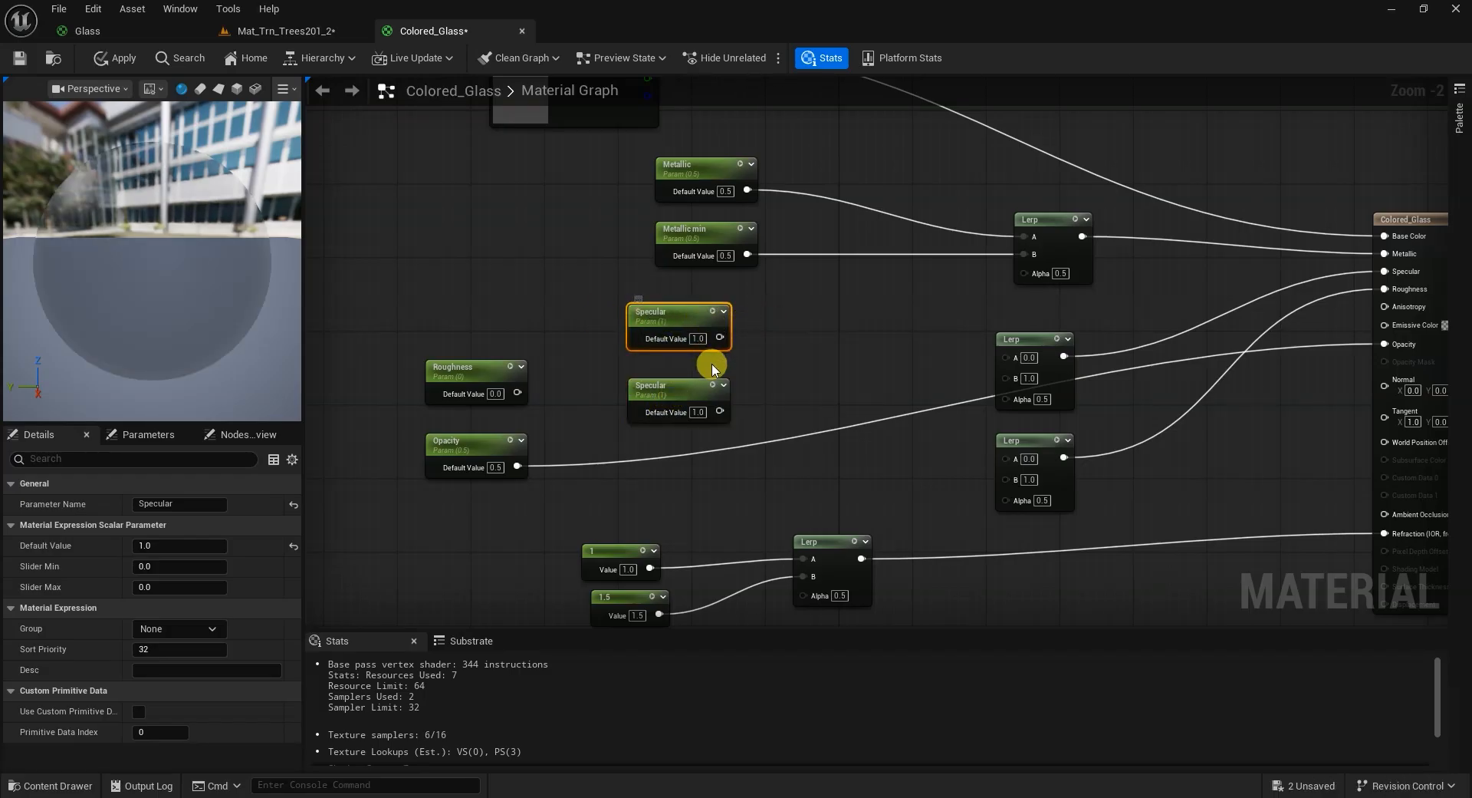
left_click(678, 387)
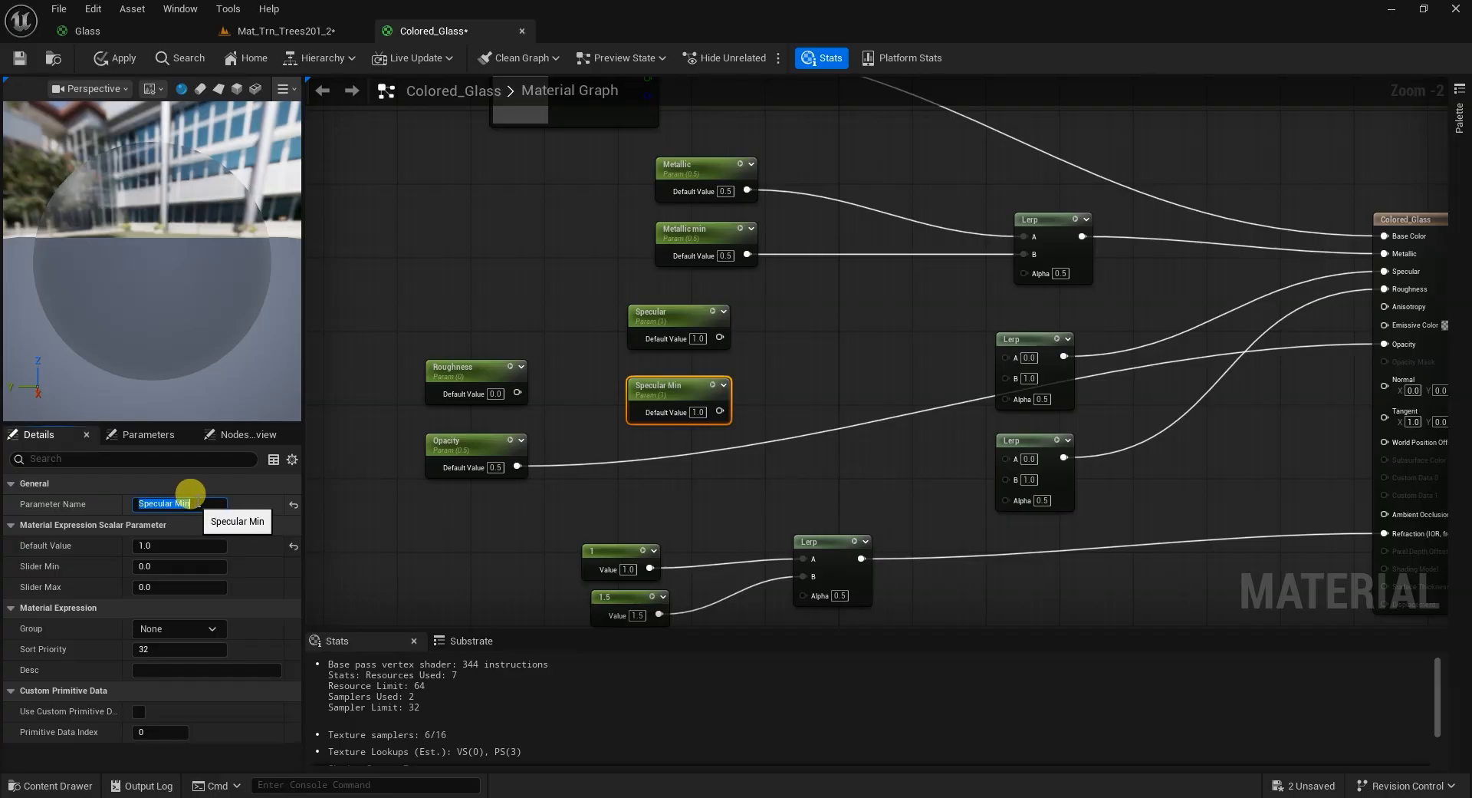
left_click_drag(719, 411, 1010, 380)
left_click_drag(720, 341, 1006, 358)
Move the Roughness parameter below Specular Min and the Opacity parameter beside the output node.
right_click_drag(596, 503, 621, 447)
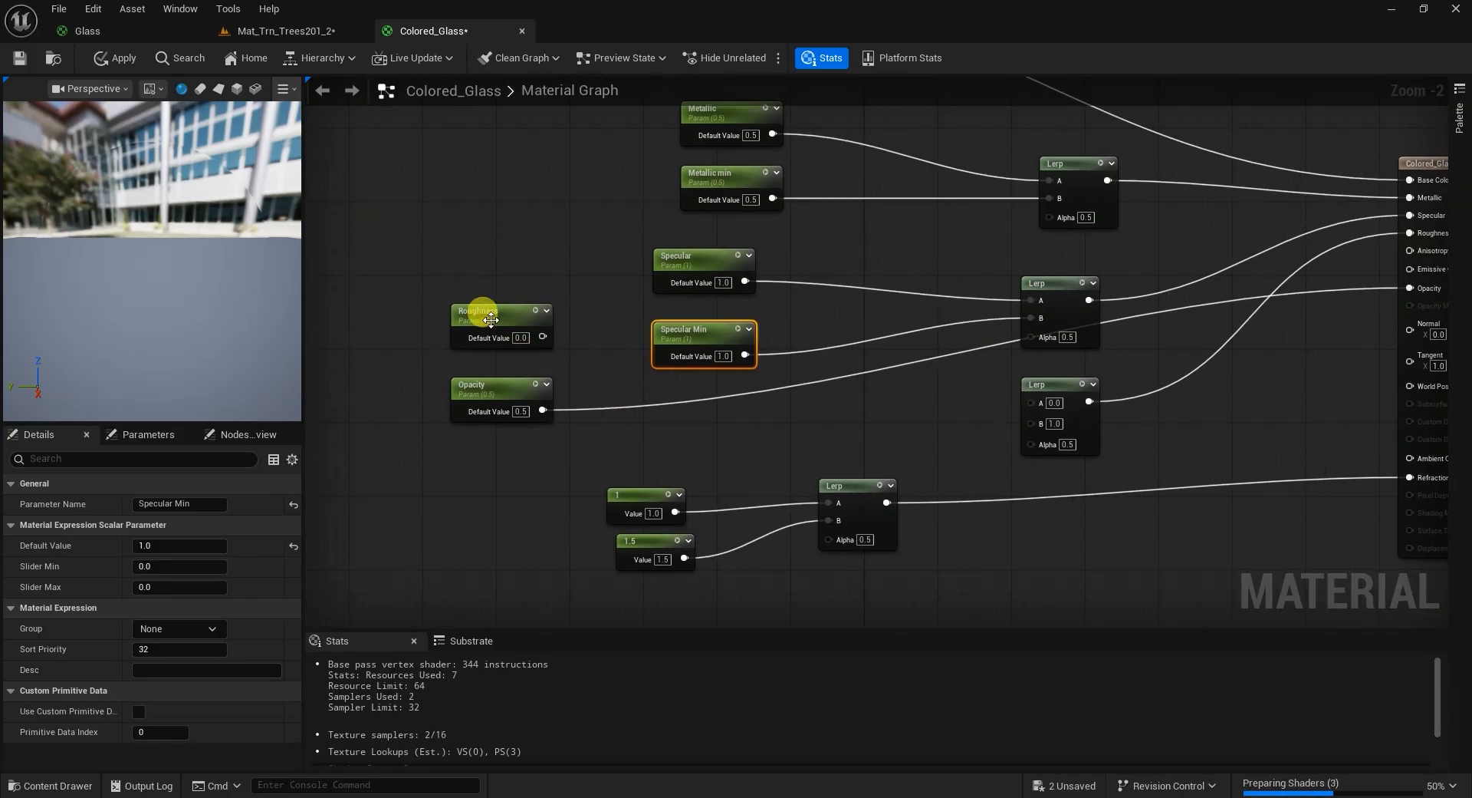
left_click_drag(491, 319, 730, 439)
left_click_drag(501, 392, 1276, 416)
mouse_move(865, 425)
right_mouse_down()
mouse_move(864, 441)
mouse_move(873, 425)
right_mouse_up()
left_click_drag(743, 436, 725, 409)
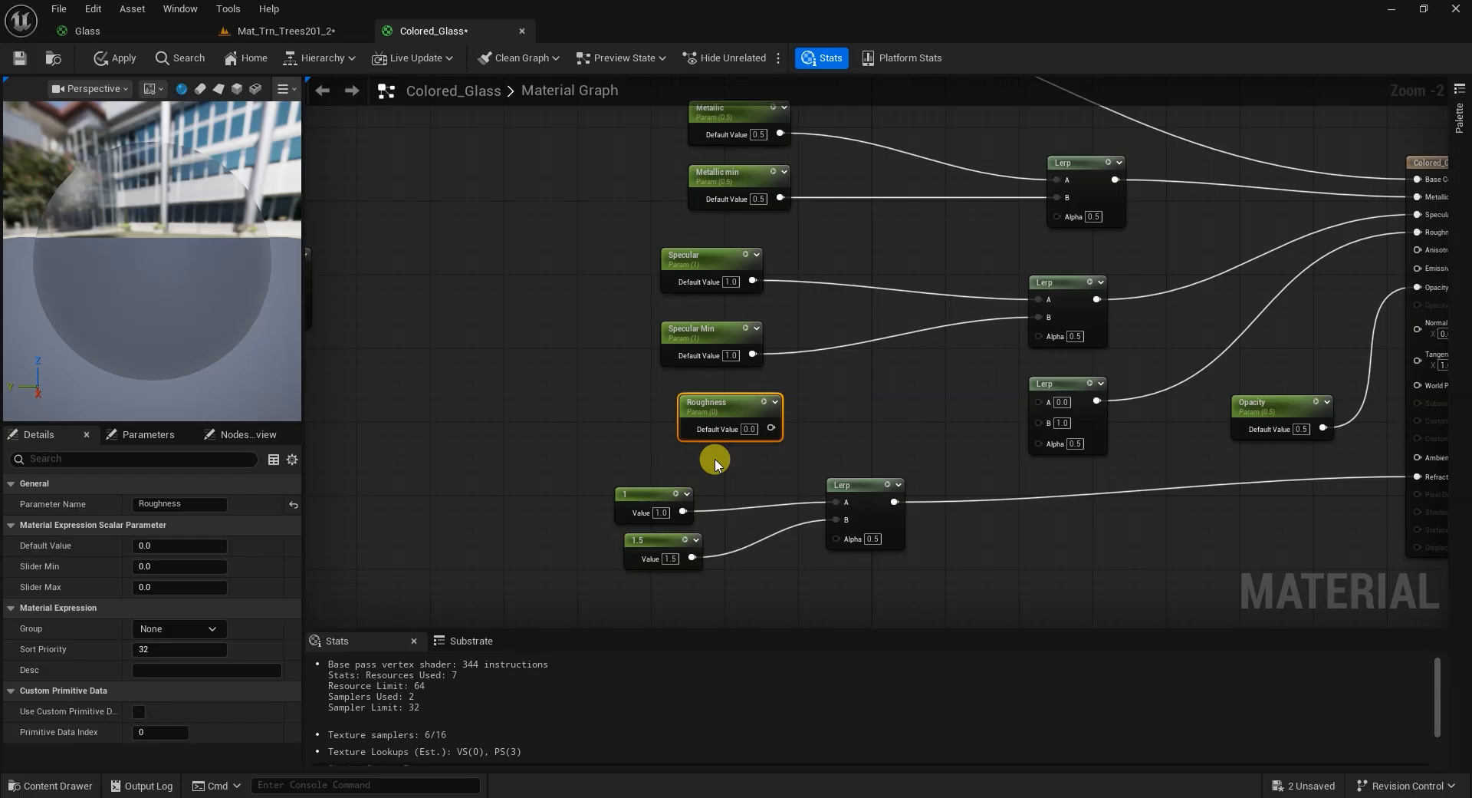
Duplicate the Roughness parameter as "Roughness min" and connect Roughness to A and the copy to B of the Roughness Lerp.
key("ctrl+d")
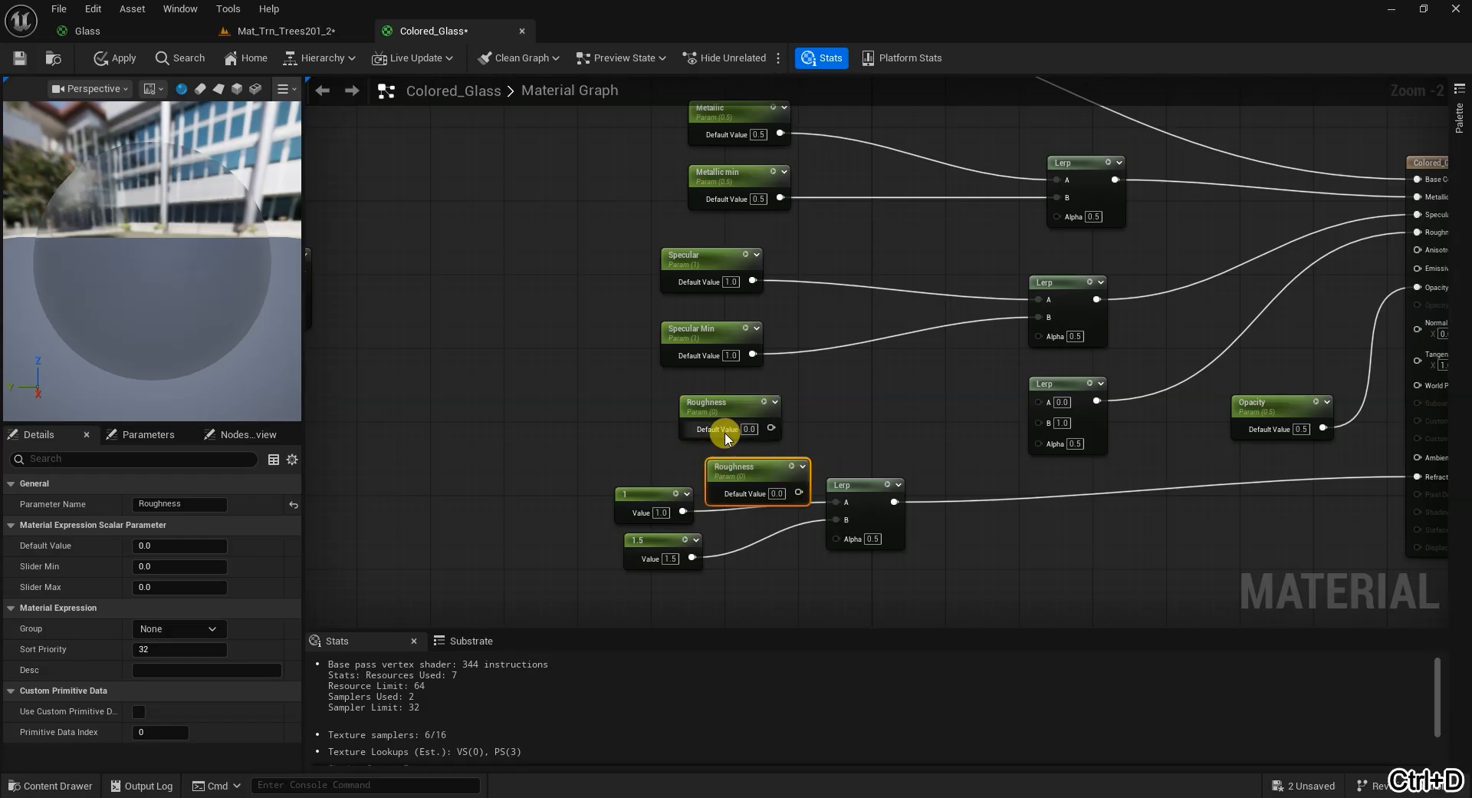
left_click_drag(723, 418, 714, 401)
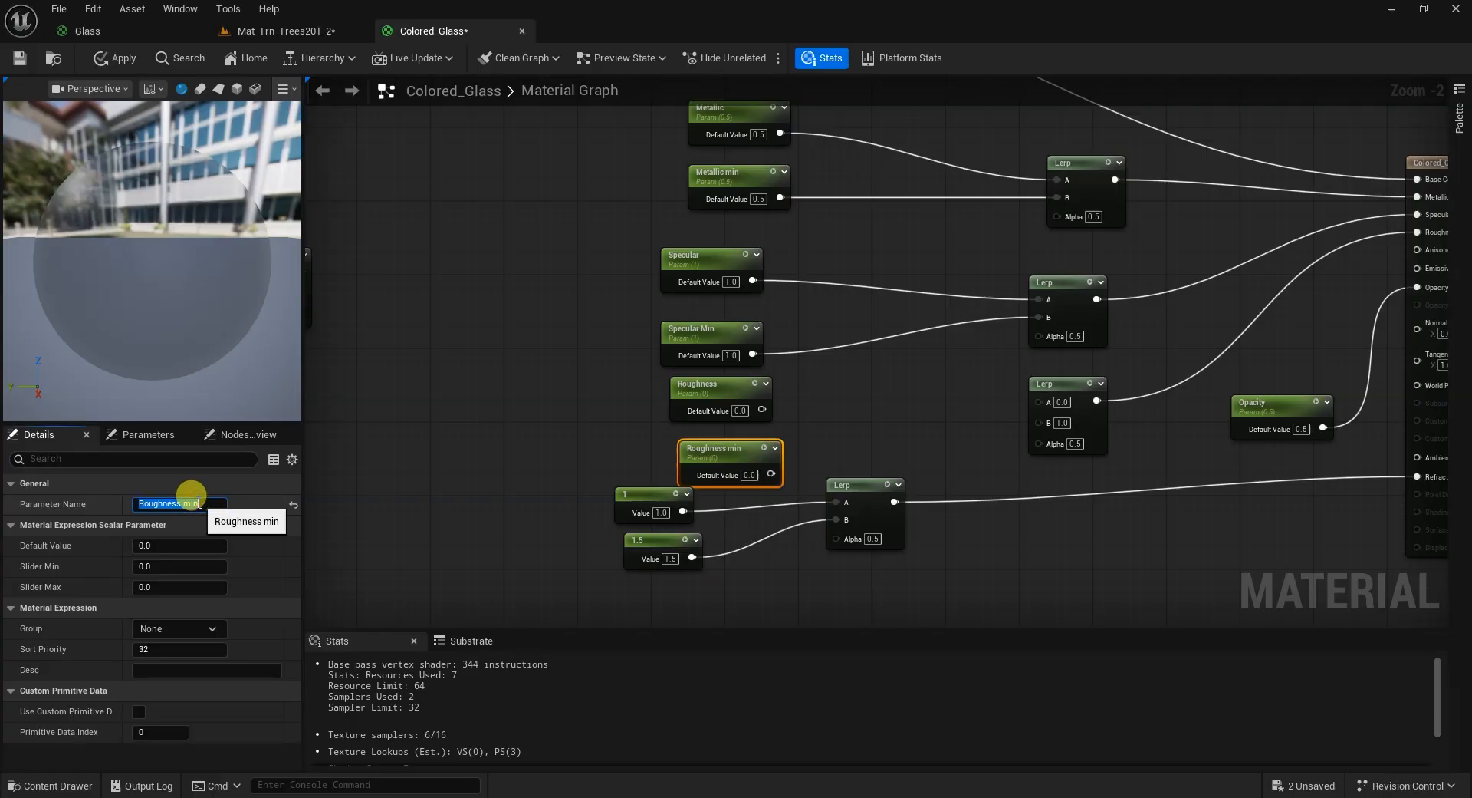
left_click_drag(728, 452, 720, 443)
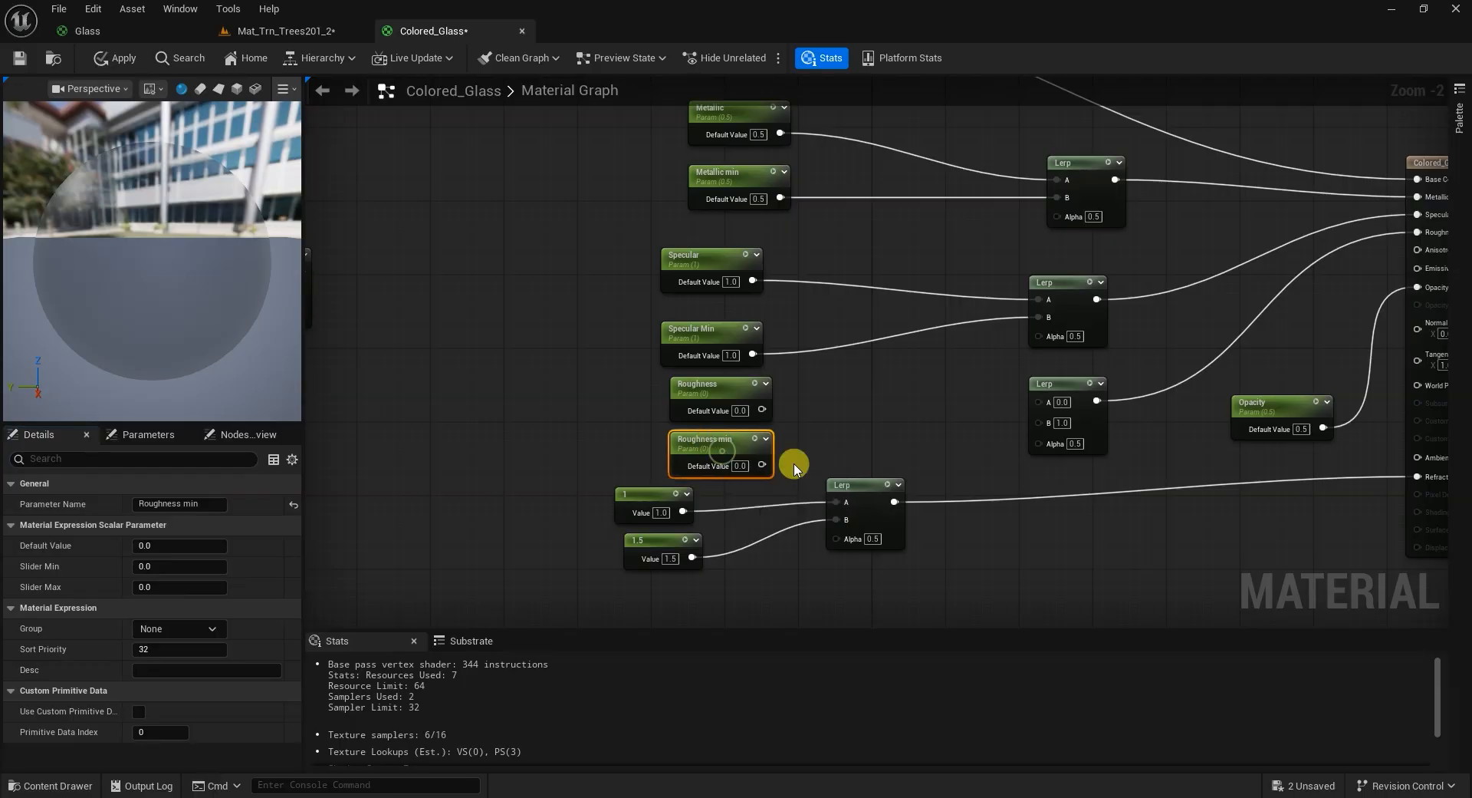
right_click_drag(946, 446, 860, 453)
left_click_drag(676, 471, 958, 429)
left_click_drag(676, 415, 995, 401)
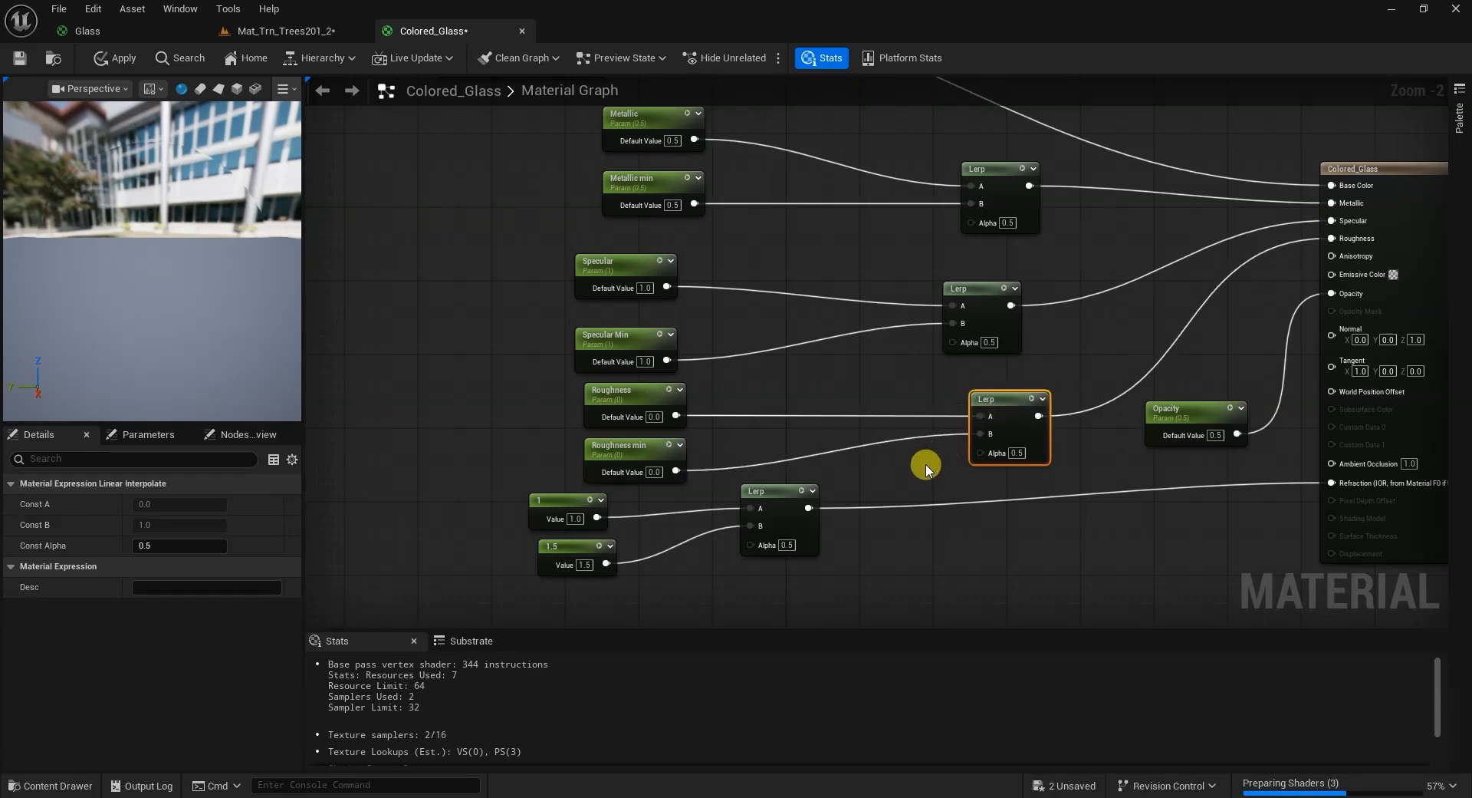
Connect the Fresnel output to the Alpha inputs of the Metallic, Specular and Roughness Lerps.
right_click_drag(931, 463, 1040, 472)
scroll(925, 512, "down", 2)
right_click_drag(549, 463, 647, 490)
scroll(629, 489, "up", 1)
left_click_drag(356, 340, 697, 491)
right_click_drag(564, 382, 734, 371)
right_click_drag(925, 467, 572, 412)
left_click(578, 431)
left_click_drag(433, 332, 1125, 289)
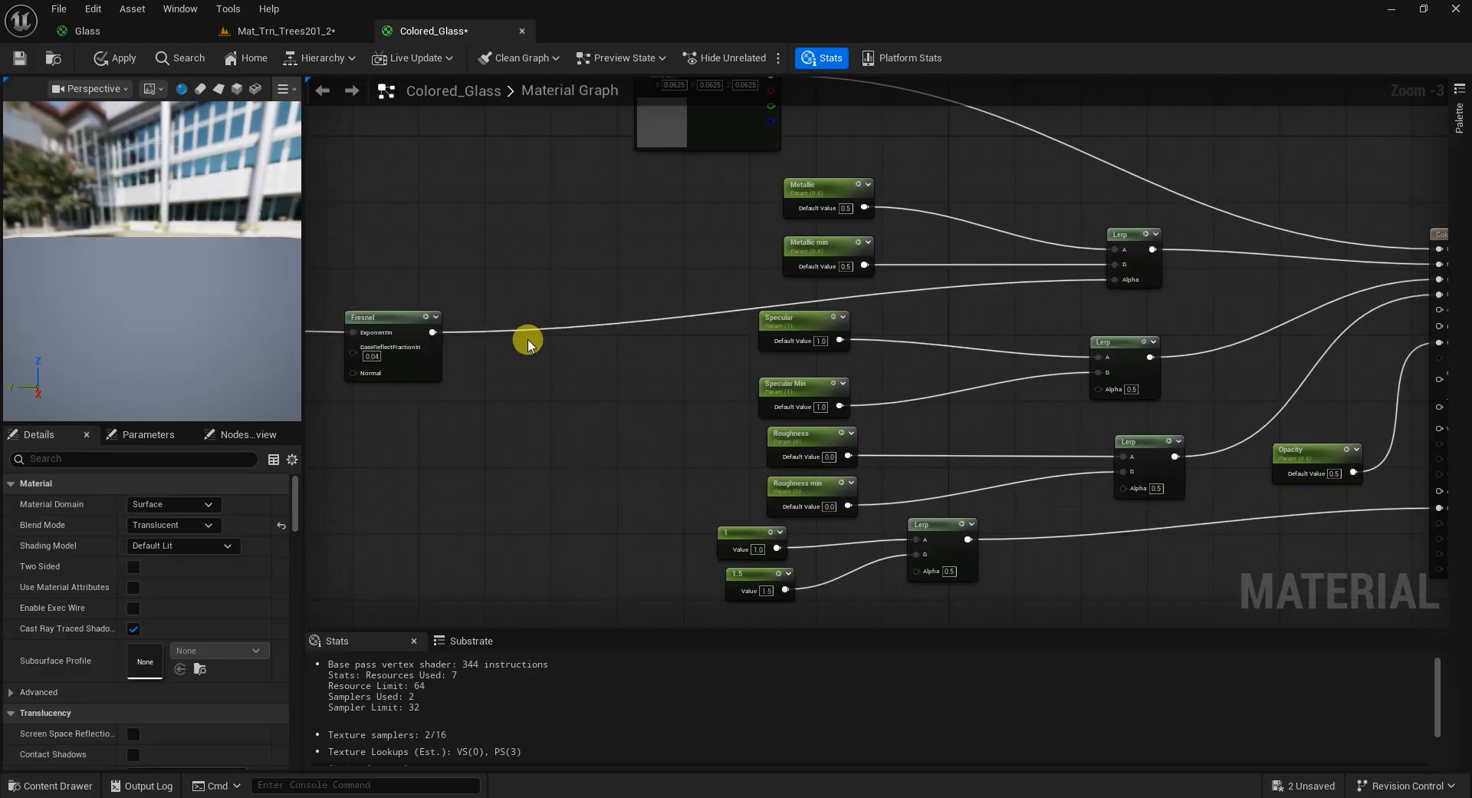
left_click_drag(433, 332, 1101, 387)
left_click_drag(433, 332, 1104, 491)
Line up the refraction Lerp below the Roughness Lerp, with its 1 and 1.5 constants below Roughness min.
right_click_drag(1149, 549, 955, 538)
left_click(1118, 441)
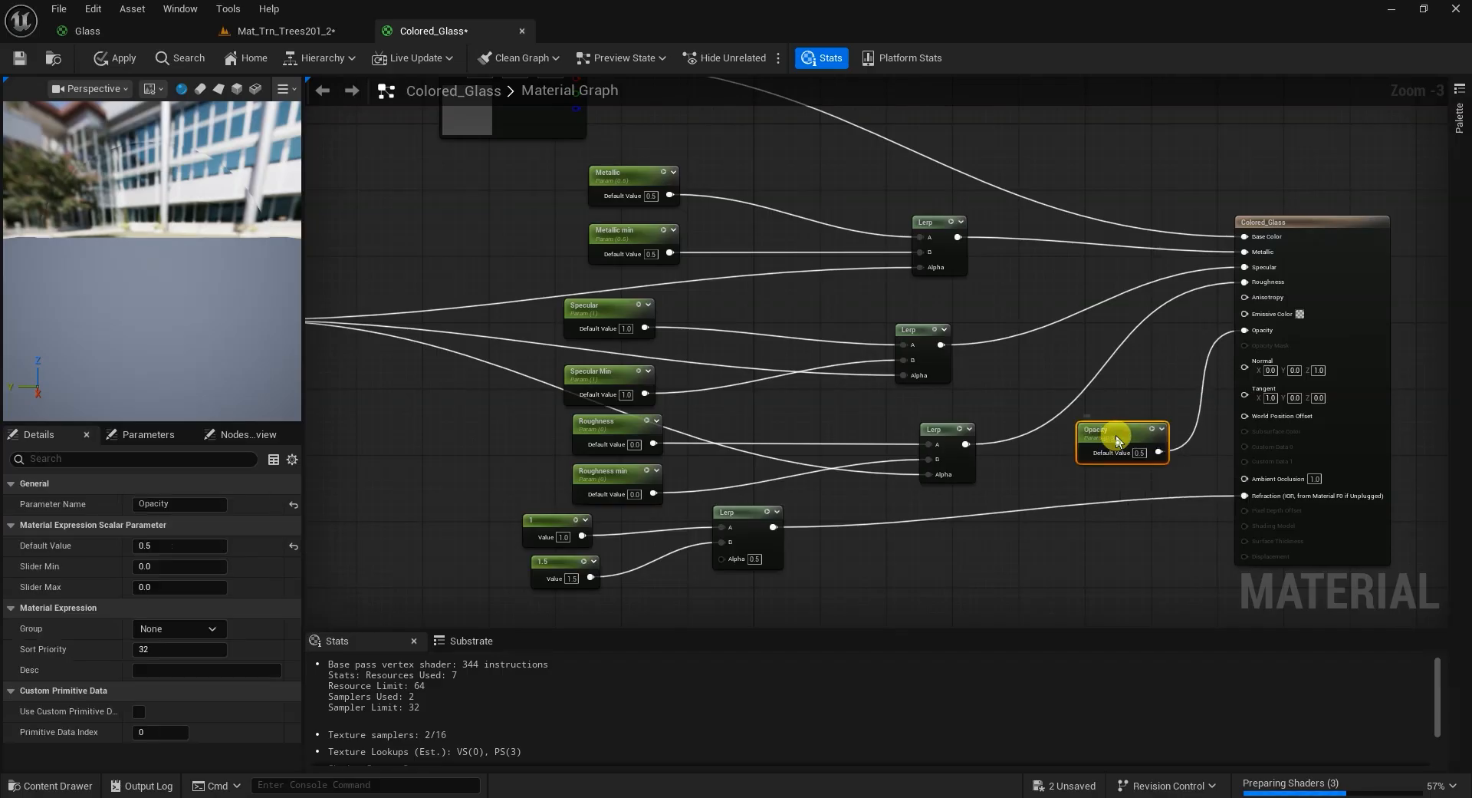
left_click_drag(1120, 431, 1119, 423)
right_click_drag(898, 536, 969, 496)
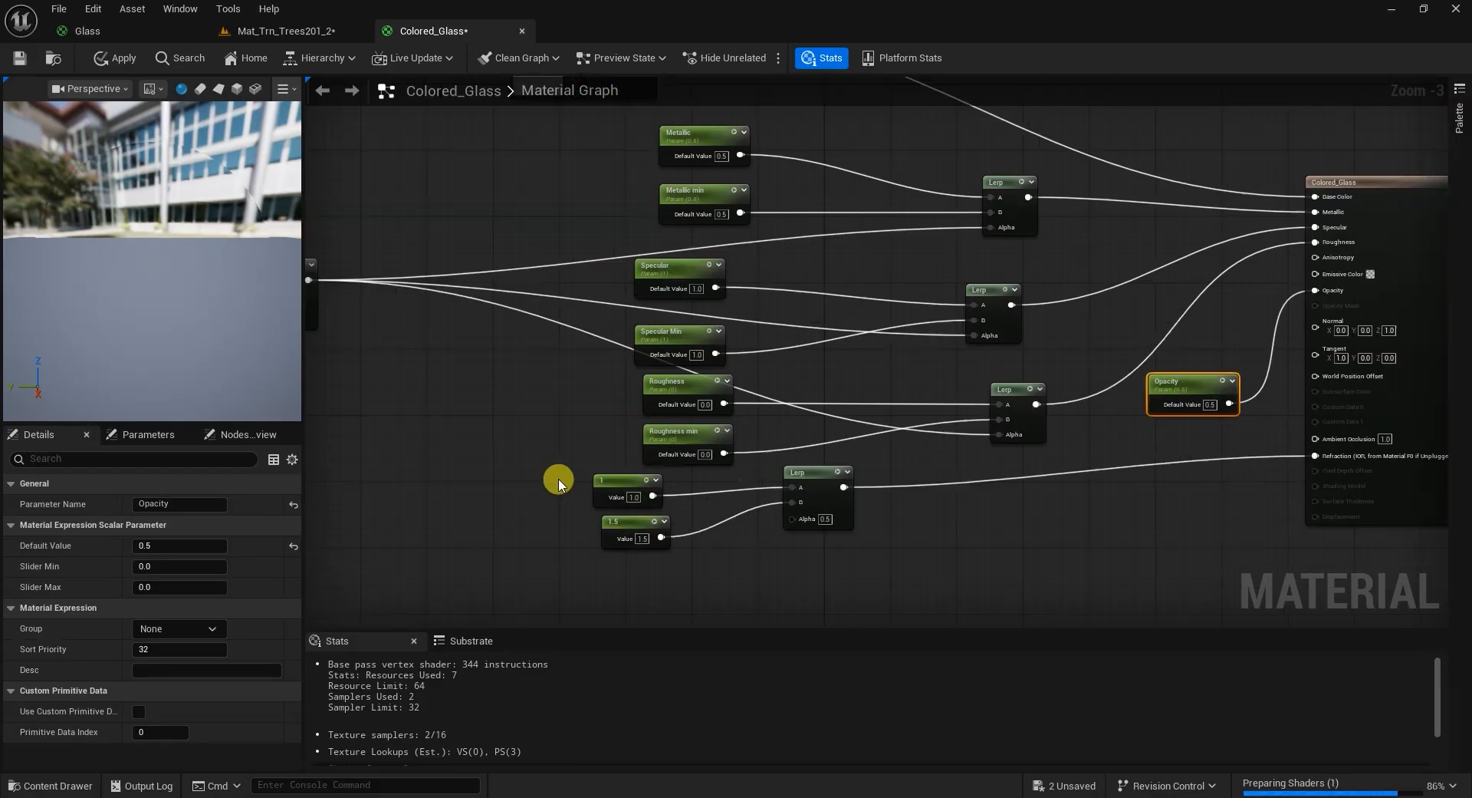
left_click_drag(828, 492, 1042, 524)
left_click_drag(536, 464, 691, 552)
left_click_drag(608, 483, 699, 516)
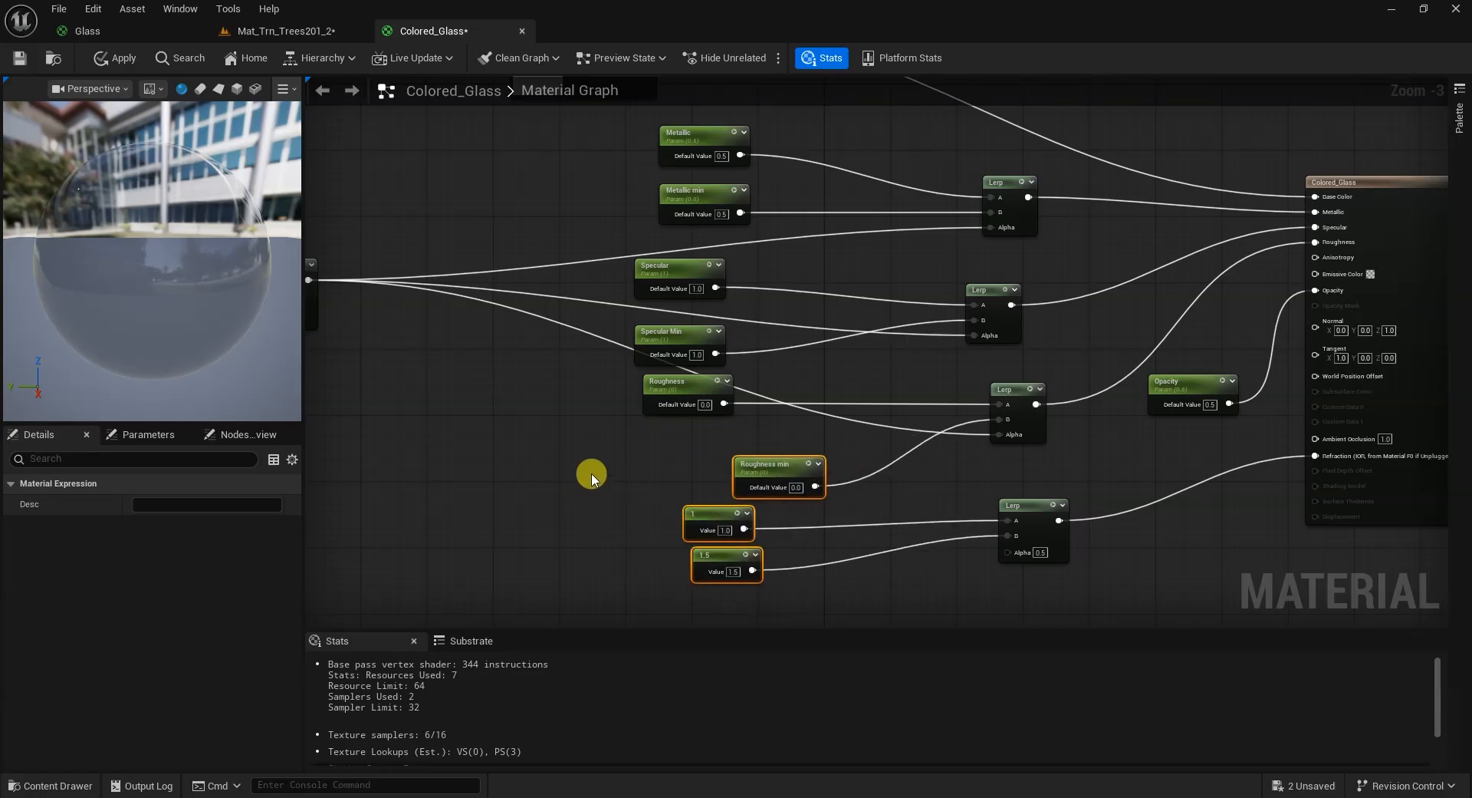
left_click(756, 469)
left_click_drag(756, 470, 776, 571)
left_click_drag(738, 569, 710, 568)
Connect the Fresnel output to the refraction Lerp's Alpha and rotate the material preview.
right_click_drag(480, 453, 553, 416)
left_click_drag(381, 243, 1081, 514)
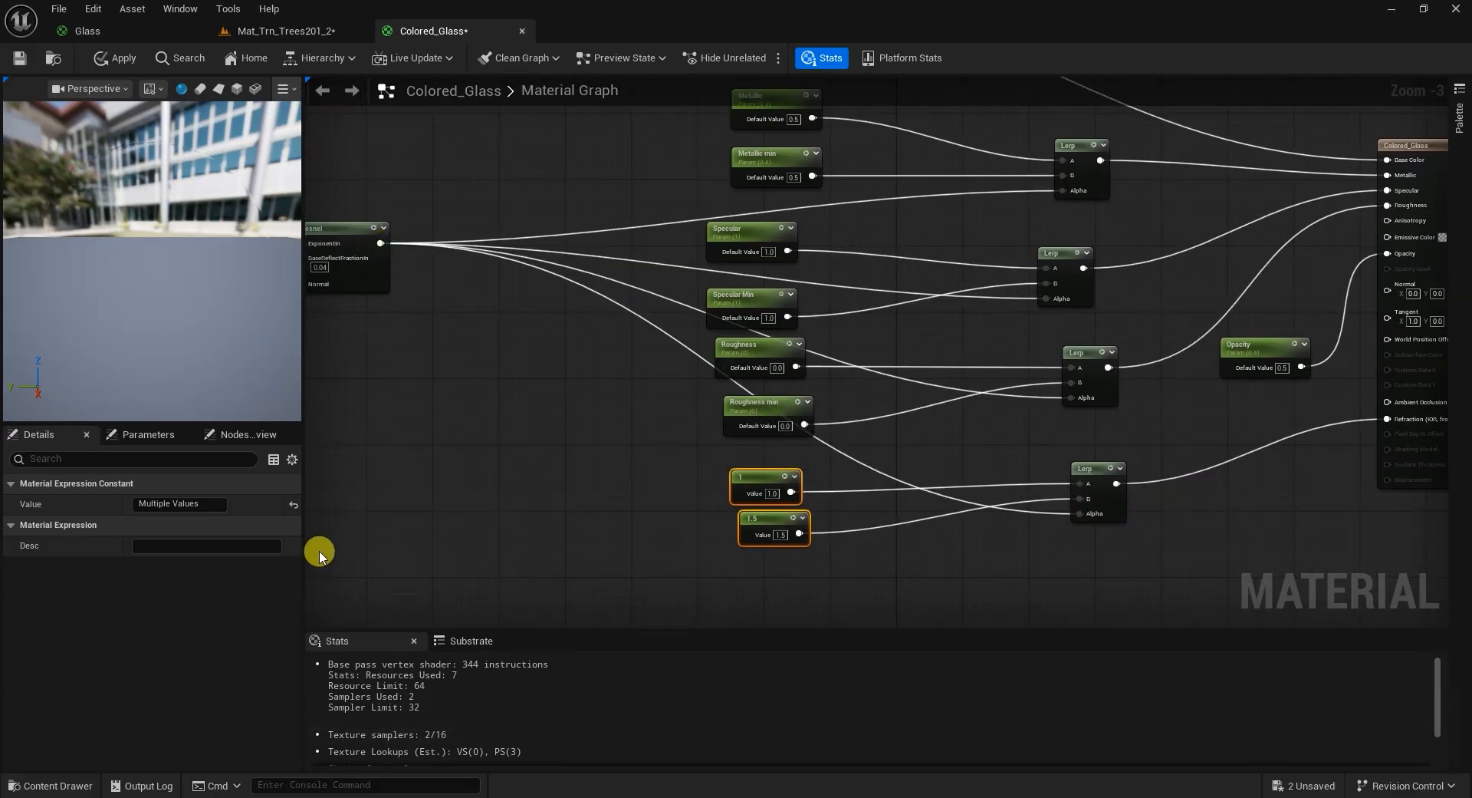
left_click_drag(183, 276, 202, 286)
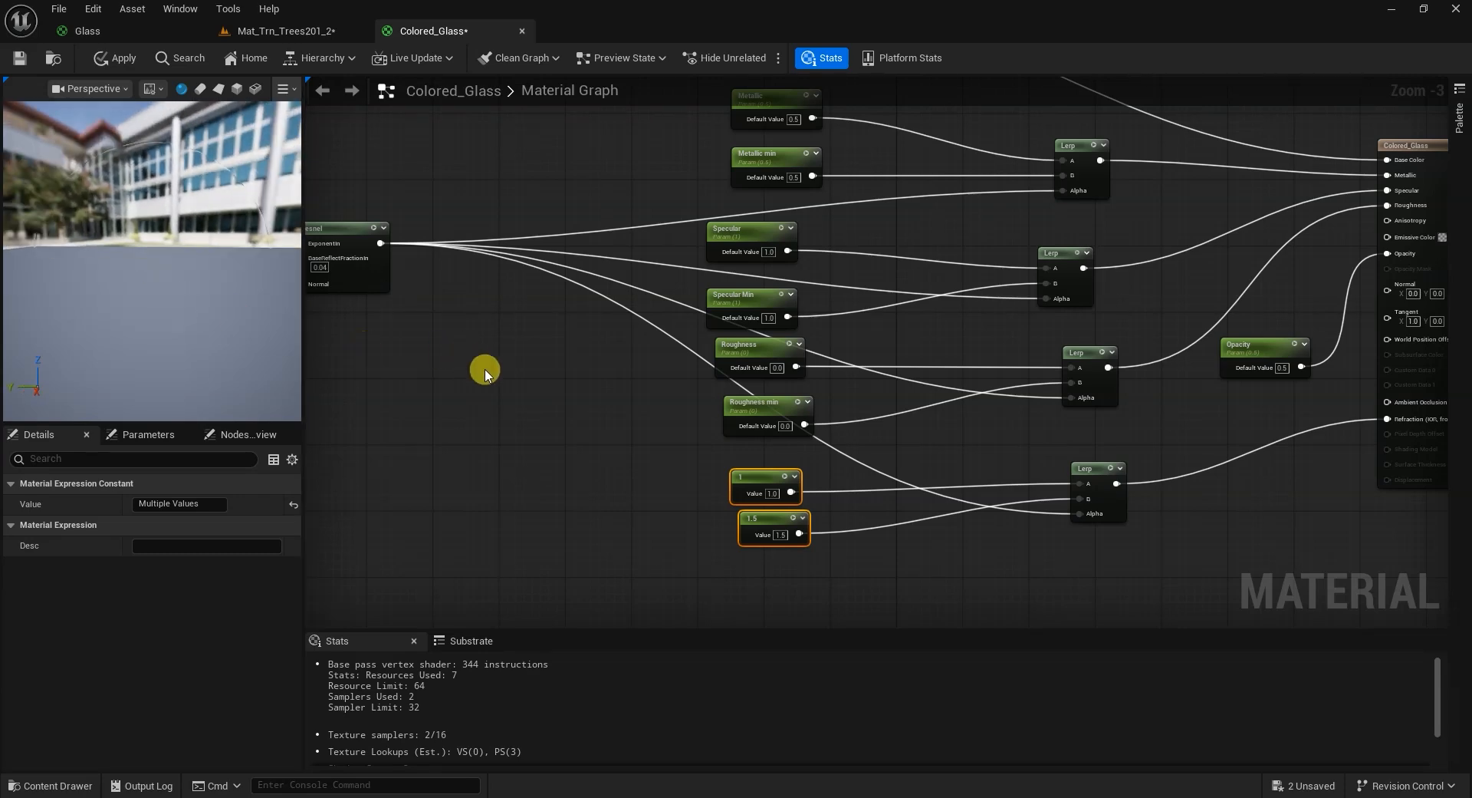
left_click(1093, 475)
right_click_drag(955, 537, 1022, 605)
scroll(766, 433, "down", 4)
scroll(835, 457, "up", 4)
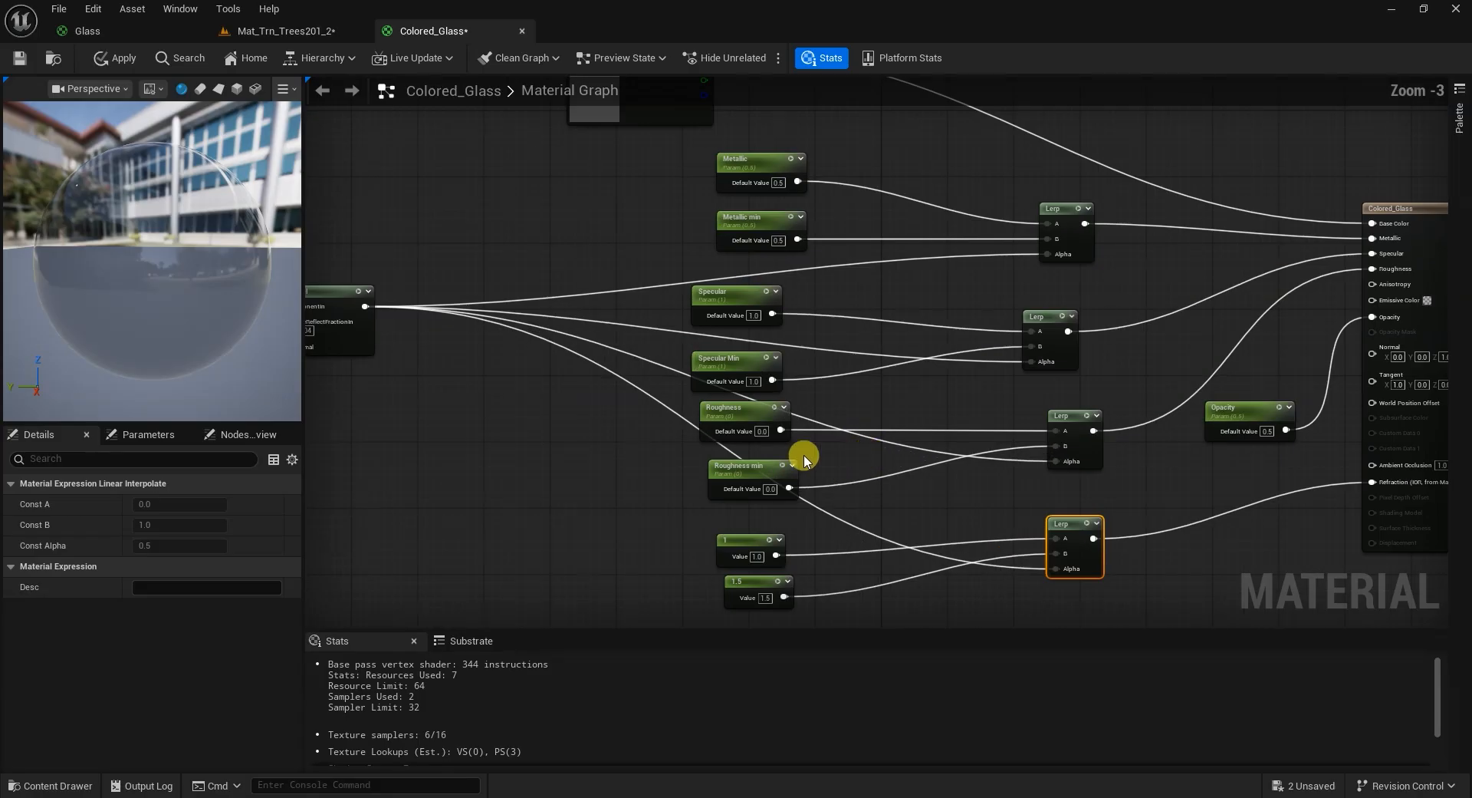
Align the Metallic, Specular and Roughness parameter pairs and the 1 and 1.5 constants in front of their Lerps.
left_click_drag(755, 230, 866, 298)
left_click_drag(838, 298, 854, 264)
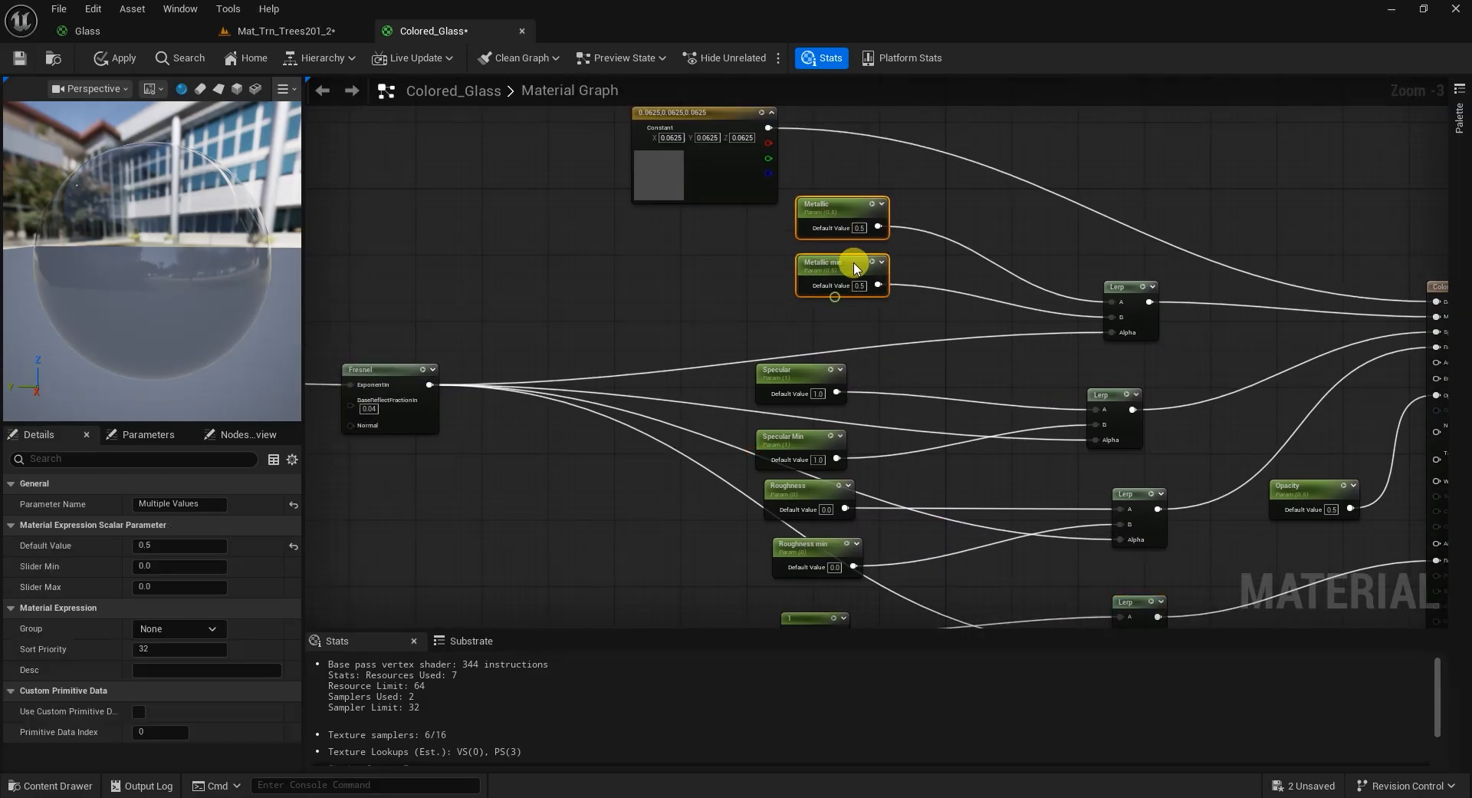
right_click_drag(919, 283, 934, 221)
left_click_drag(737, 276, 845, 349)
right_click_drag(928, 389, 927, 324)
left_click_drag(705, 349, 857, 419)
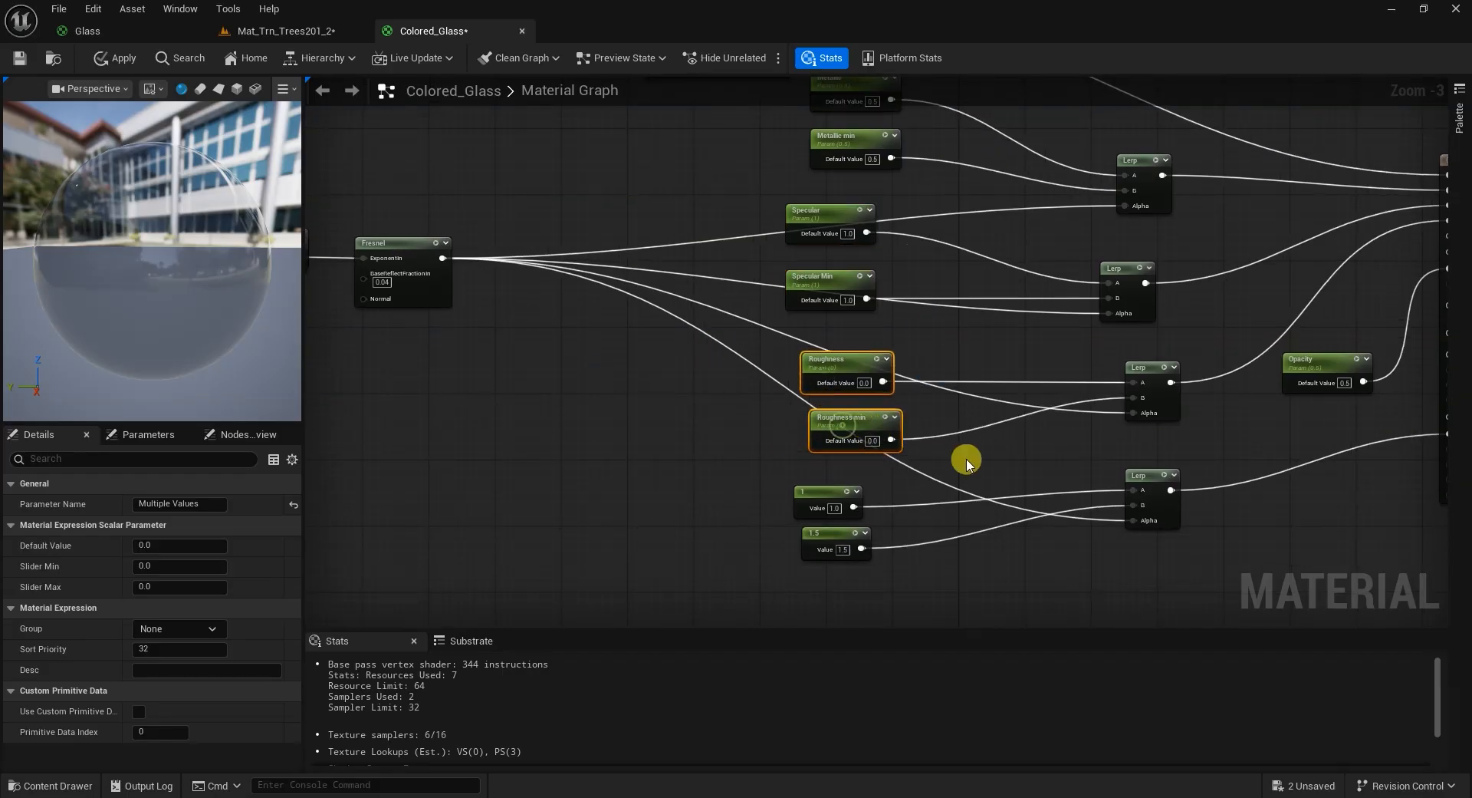
right_click_drag(965, 456, 946, 373)
left_click_drag(760, 395, 828, 440)
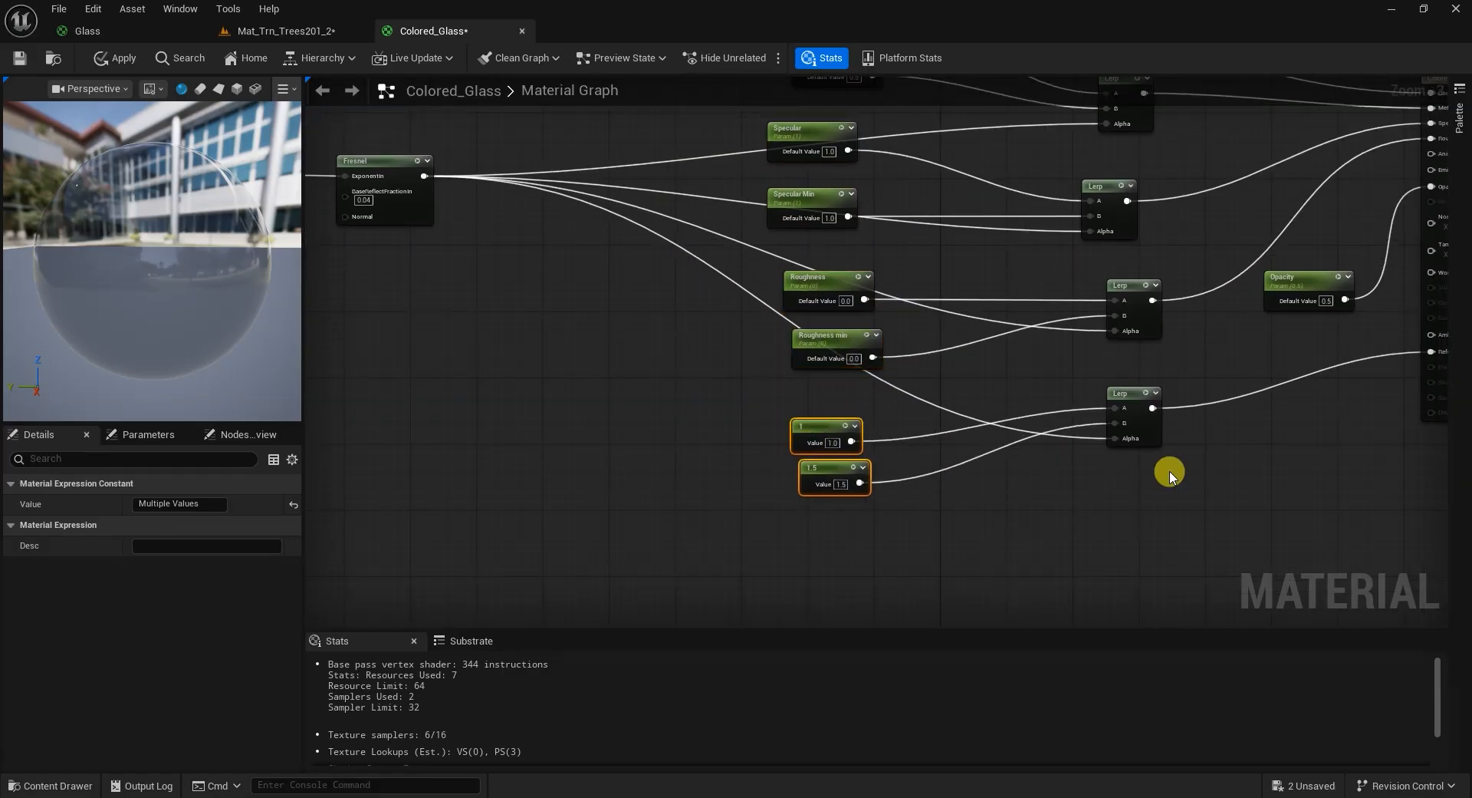
Save the Colored_Glass material so the refraction and Lerp changes are applied.
right_click_drag(1166, 478, 1124, 538)
left_click(20, 61)
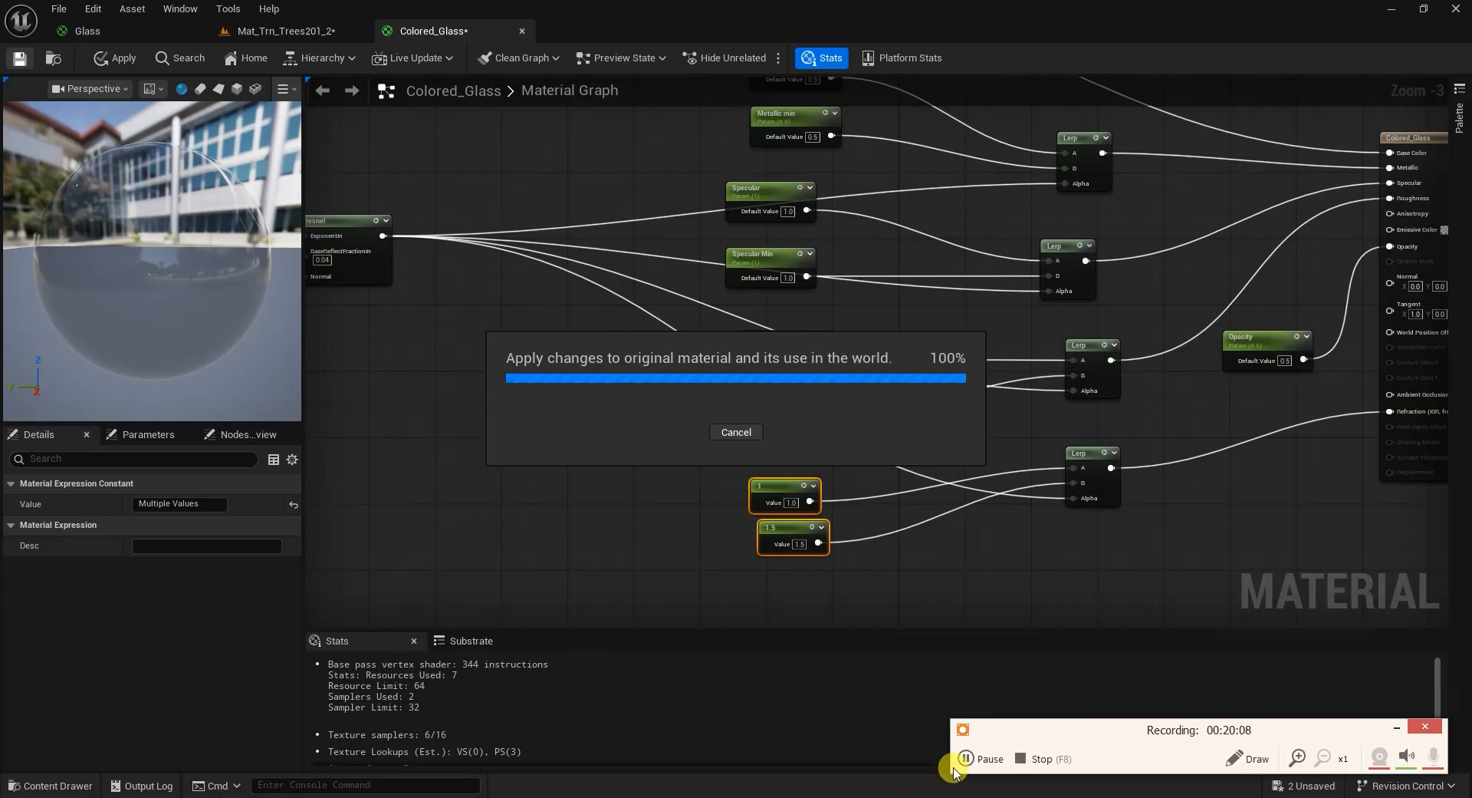
left_click(968, 761)
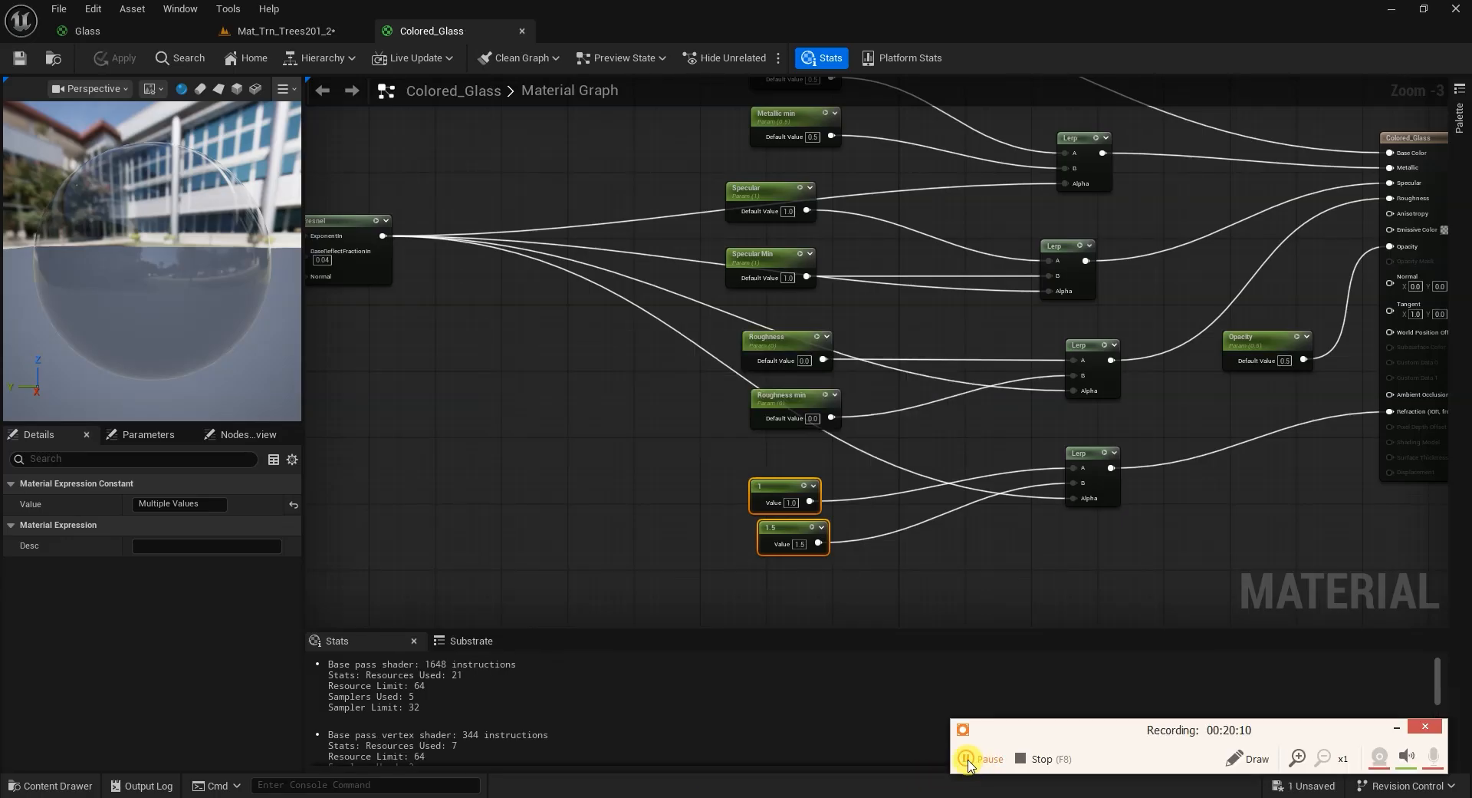
left_click(1400, 732)
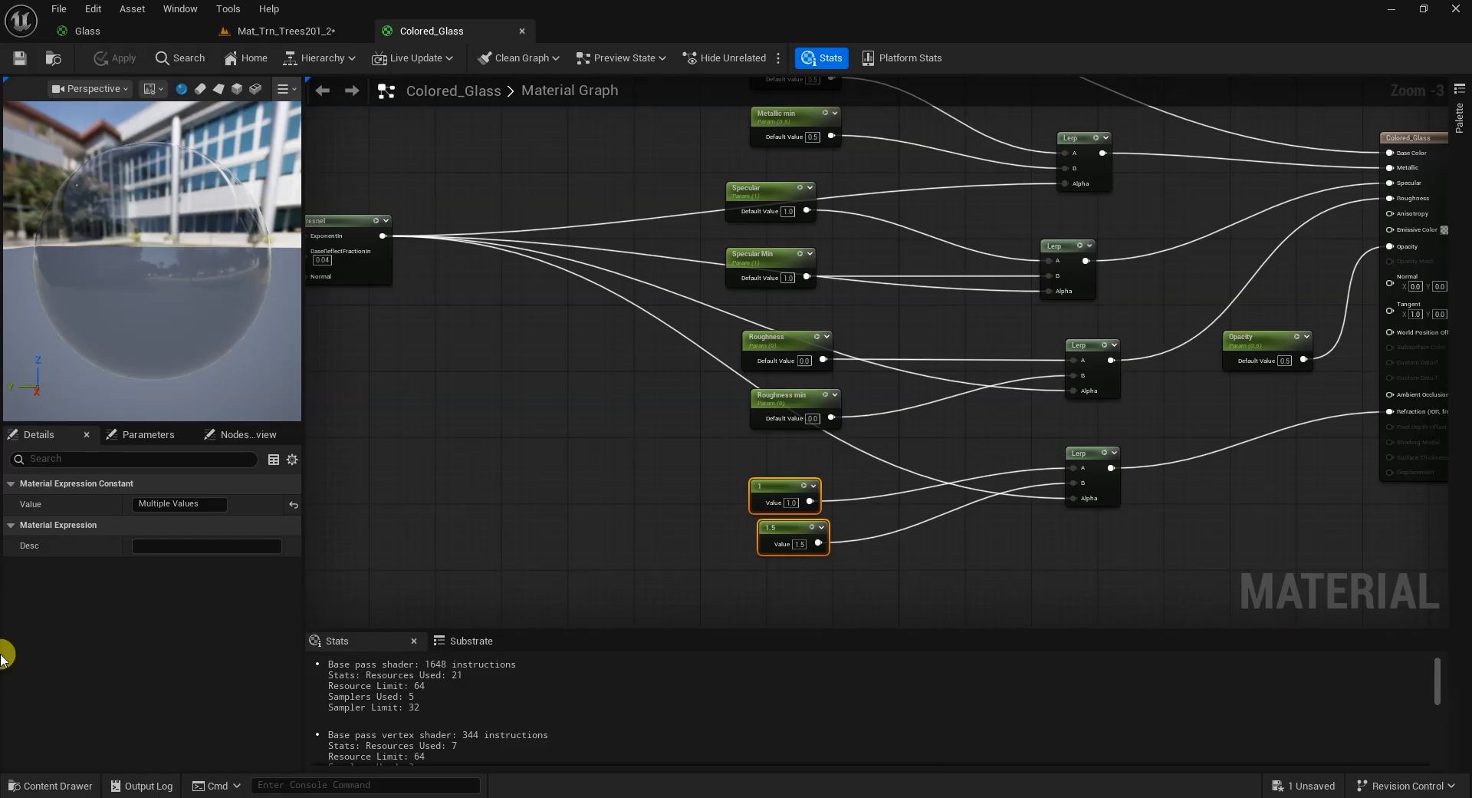
Change the Base Color constant to a bright pink of about 0.979, 0.047, 0.651.
right_click_drag(1040, 570, 1207, 616)
right_click_drag(597, 473, 739, 536)
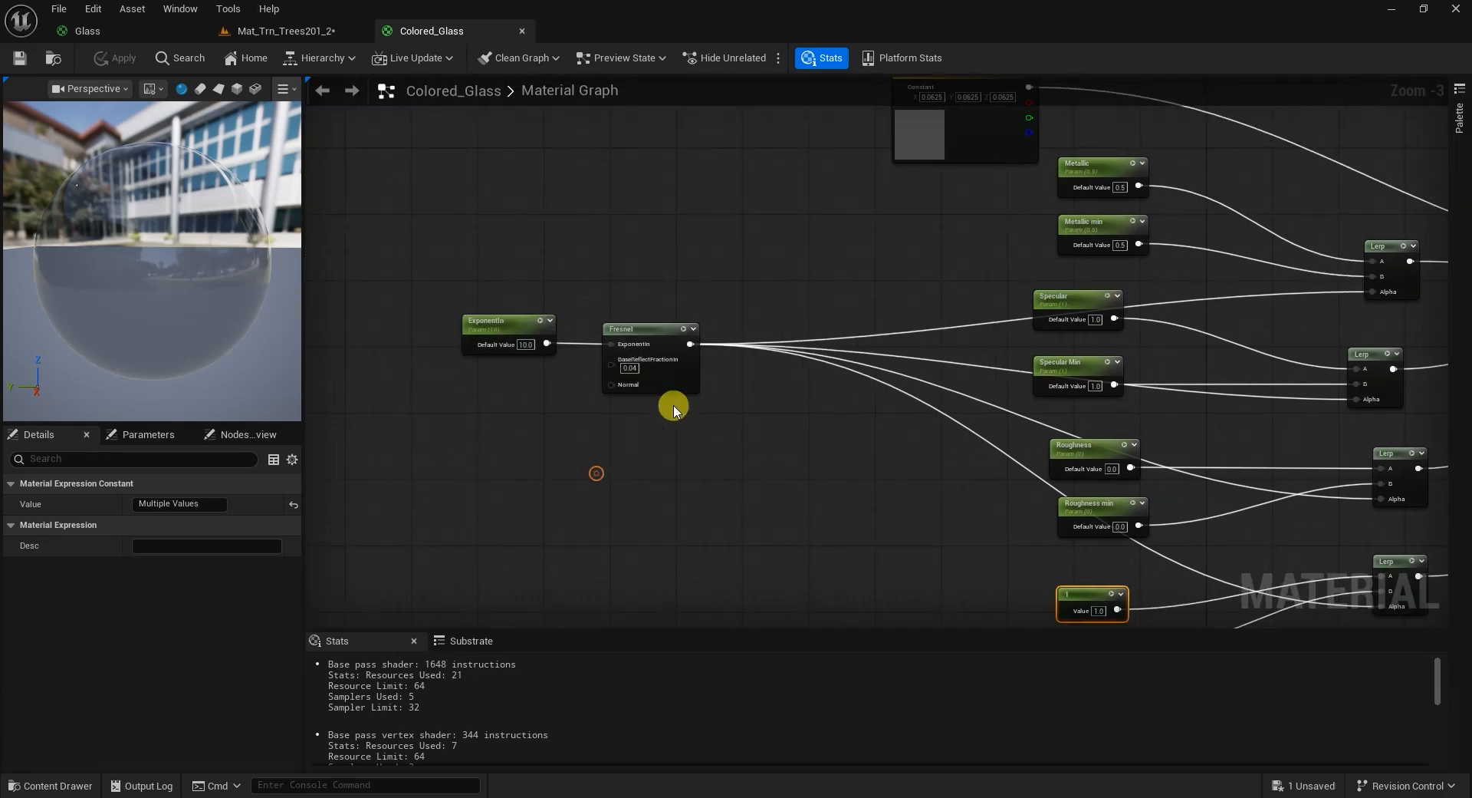
right_click_drag(641, 325, 702, 332)
right_click_drag(838, 431, 629, 415)
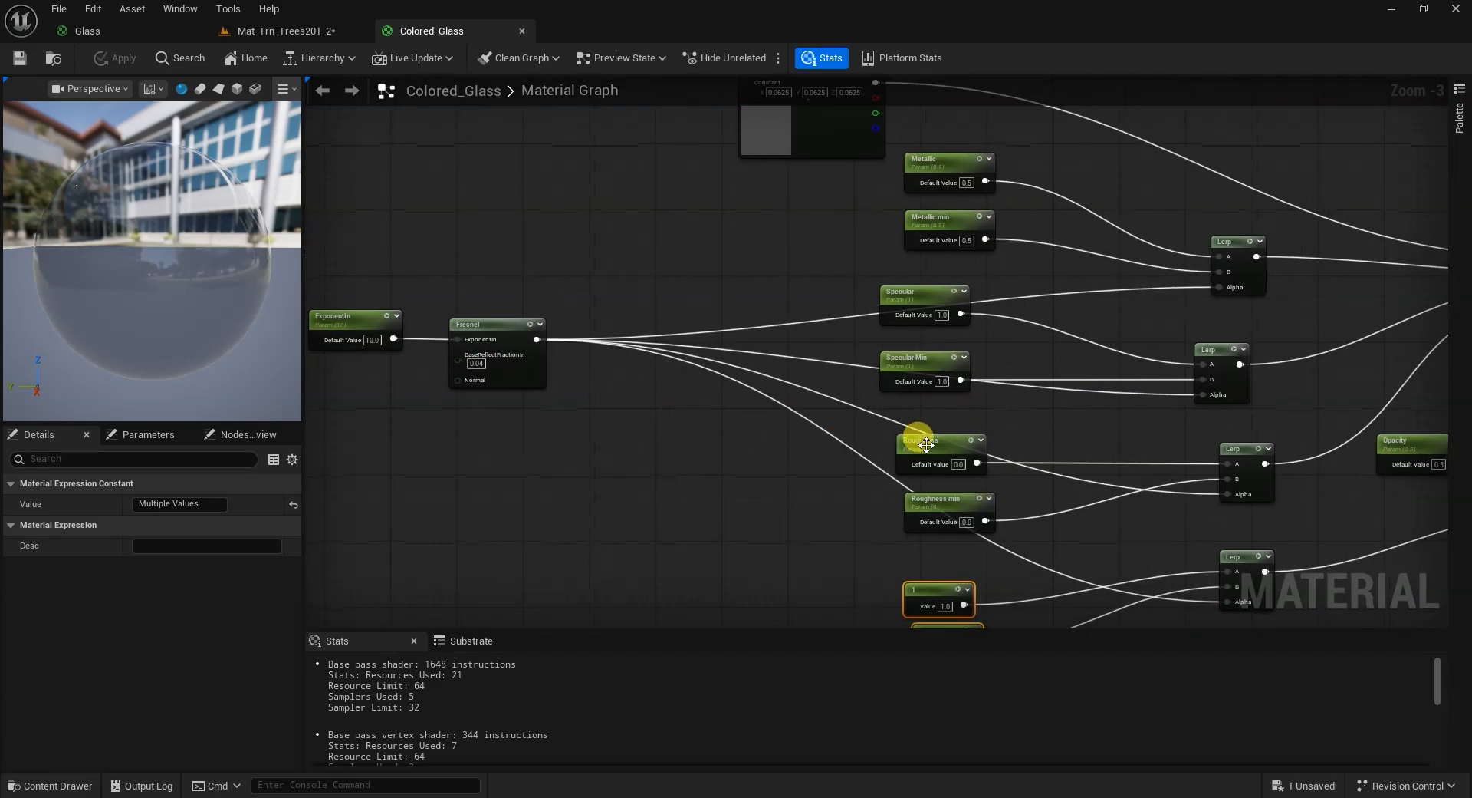
scroll(920, 438, "down", 2)
right_click_drag(1064, 468, 933, 450)
scroll(801, 267, "up", 2)
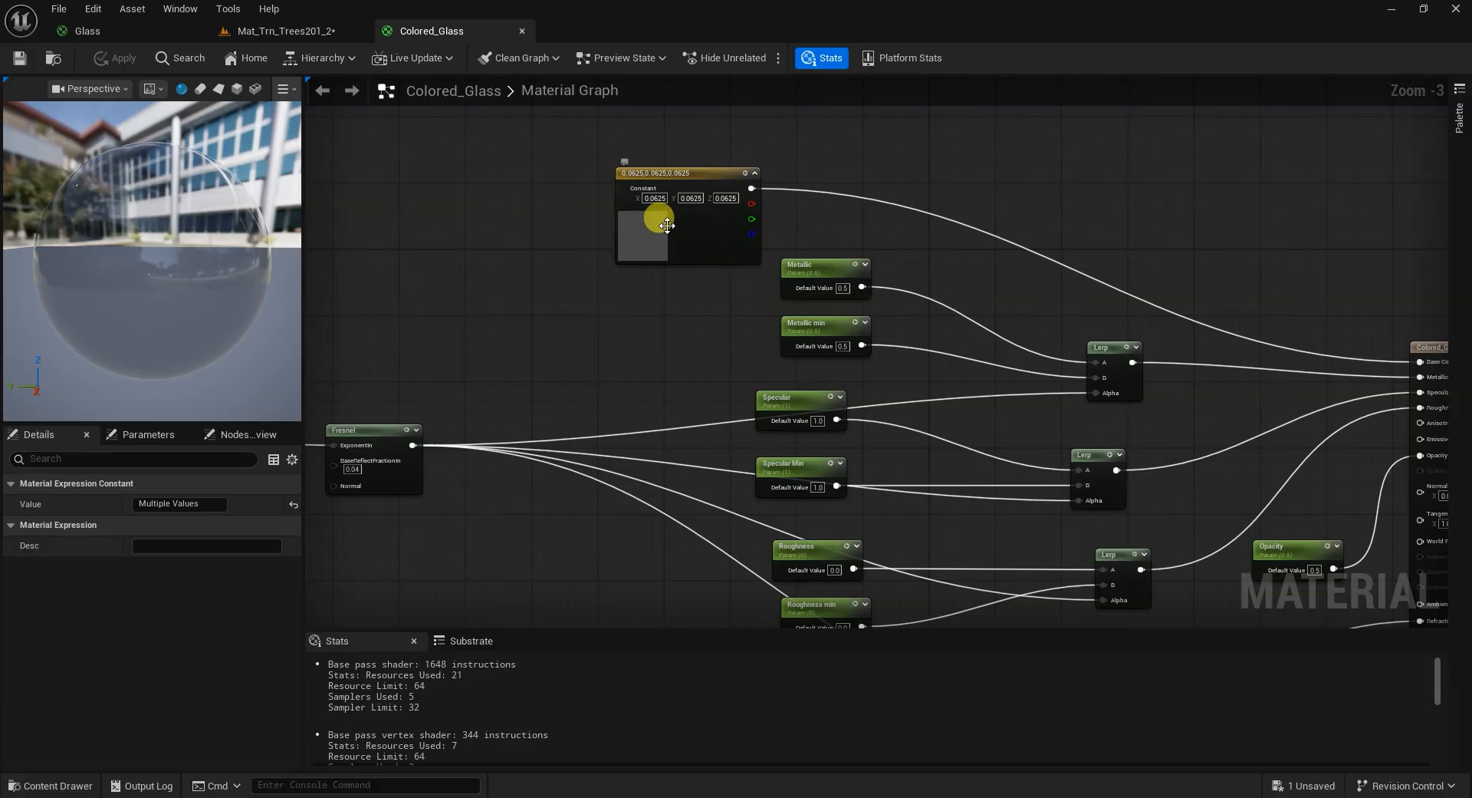
double_click(636, 220)
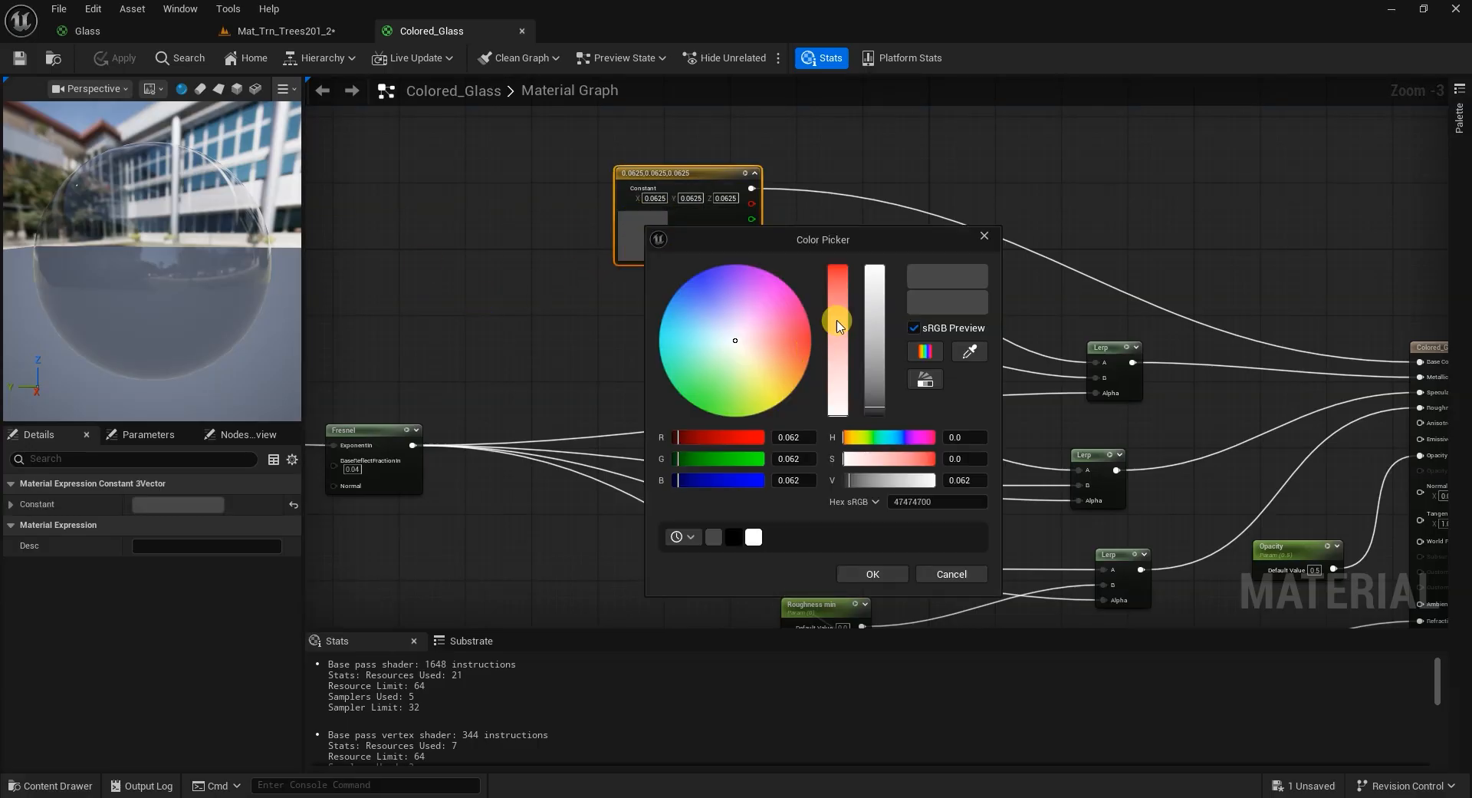
left_click_drag(828, 339, 840, 265)
left_click_drag(792, 342, 793, 294)
left_click(878, 285)
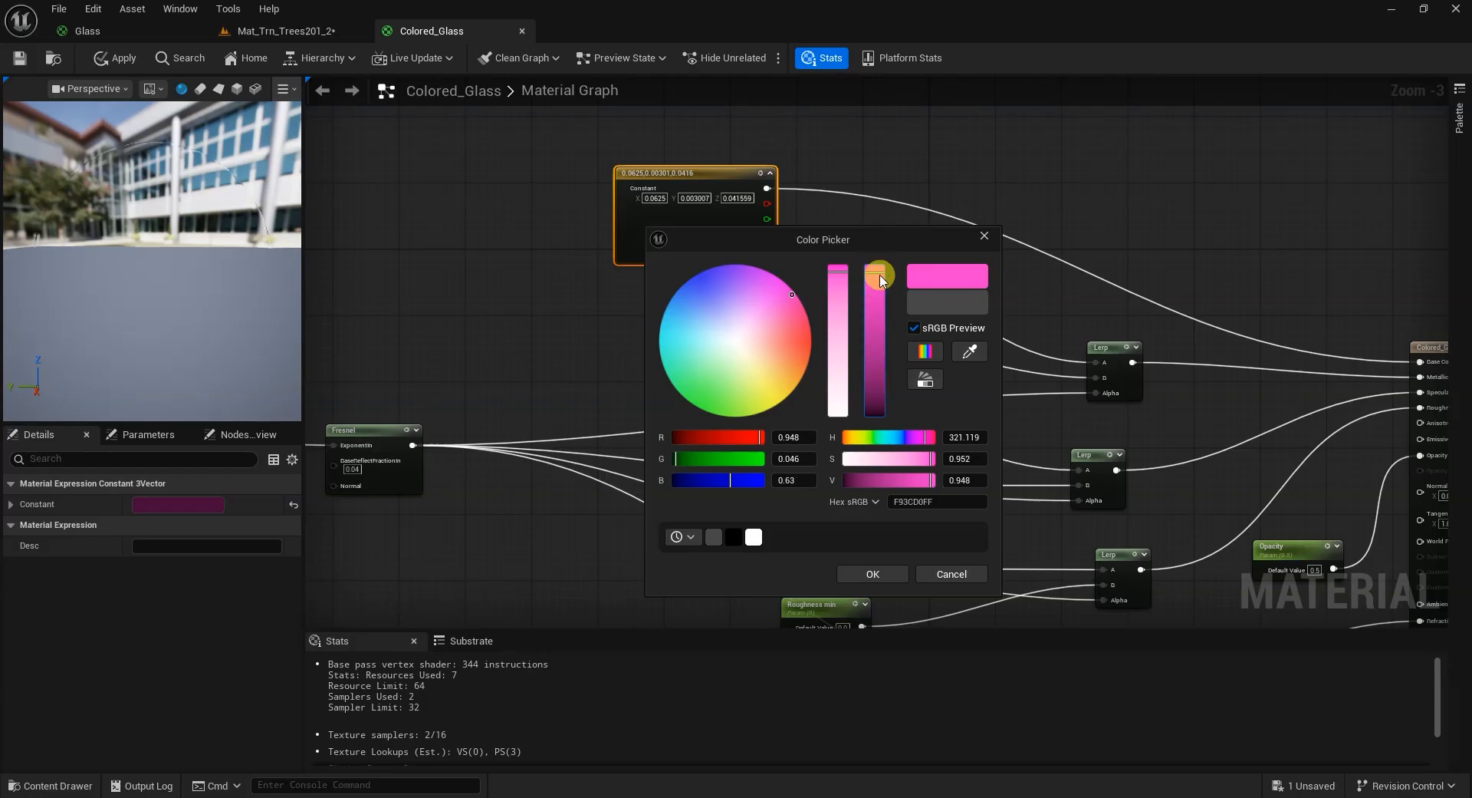
left_click_drag(880, 280, 880, 257)
left_click(872, 575)
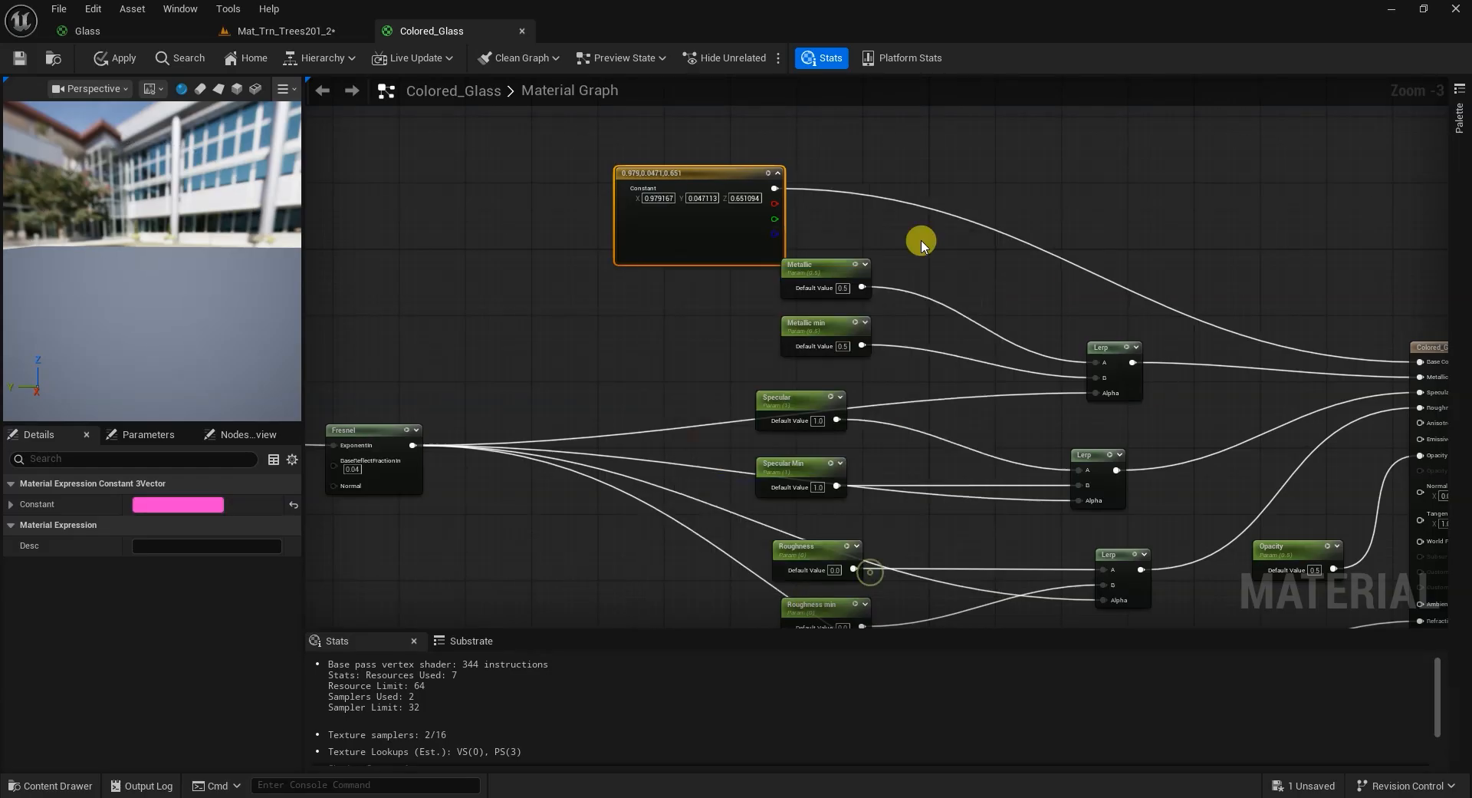
Move the pink color constant clear above the Metallic parameter and rotate the material preview.
left_click_drag(681, 172, 722, 146)
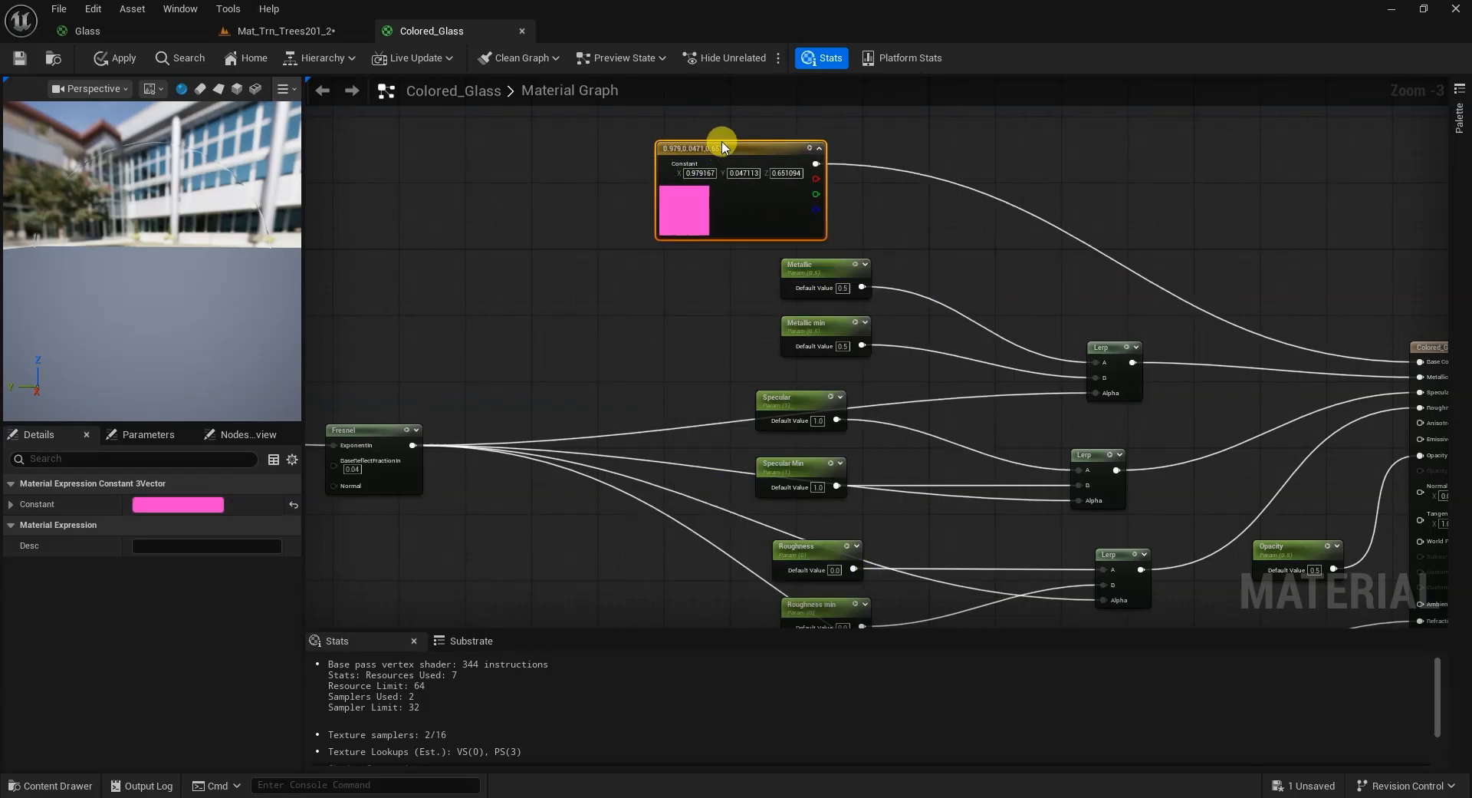
right_click_drag(1009, 273, 706, 206)
scroll(1001, 410, "down", 2)
right_click_drag(1007, 414, 1064, 359)
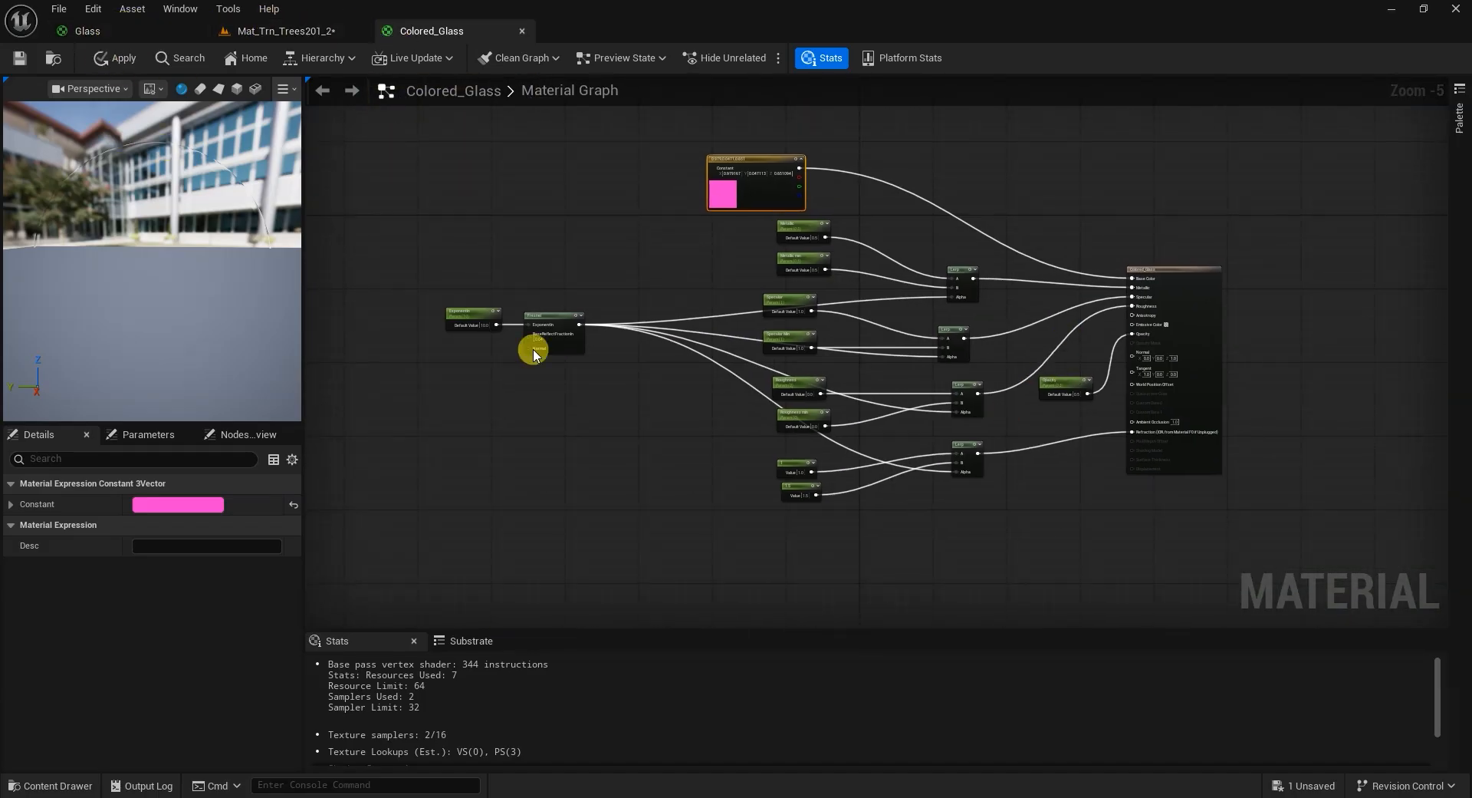
left_click_drag(129, 265, 153, 263)
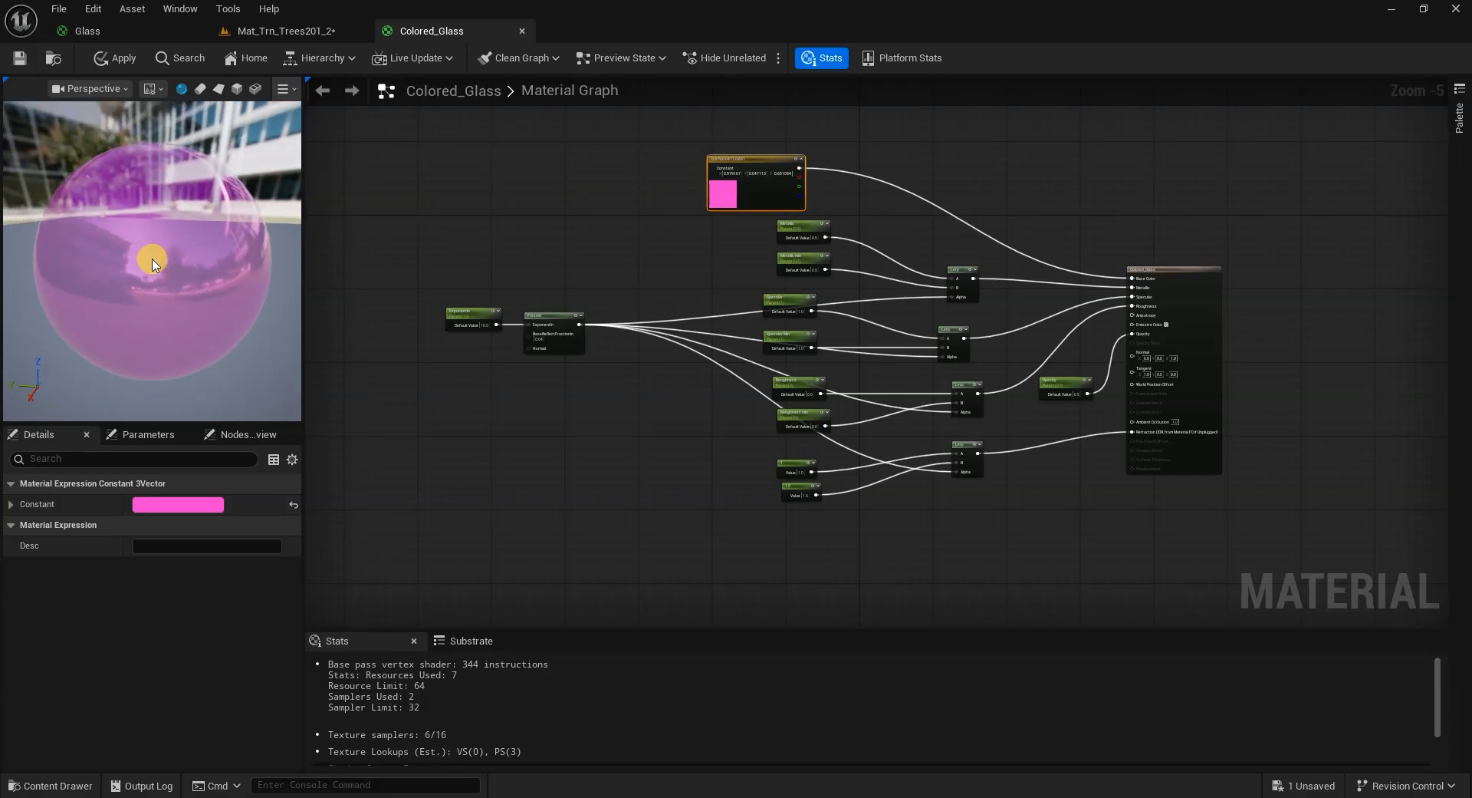
Close the Glass material and create a material instance from Colored_Glass in the content folder.
left_click(95, 30)
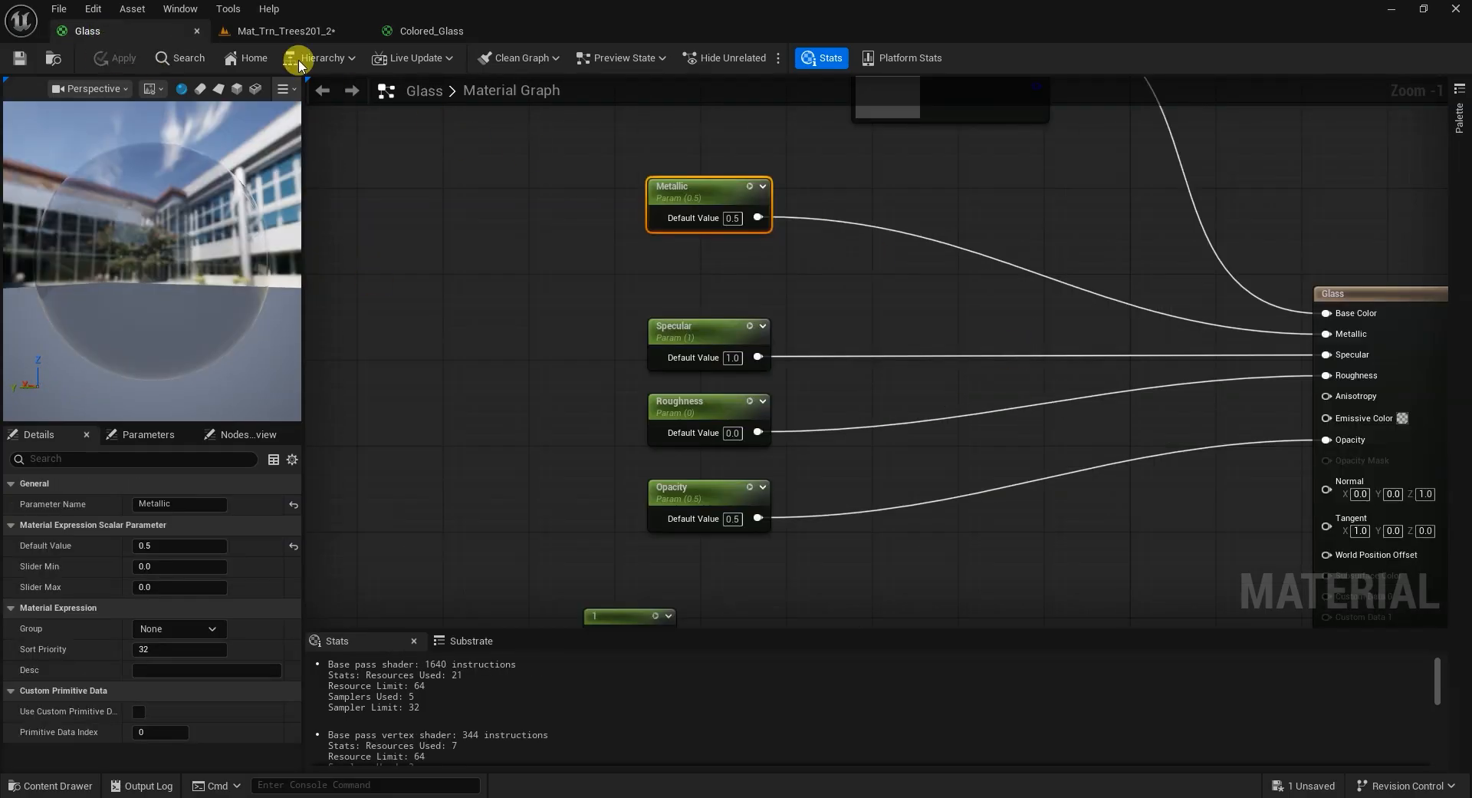
left_click(197, 33)
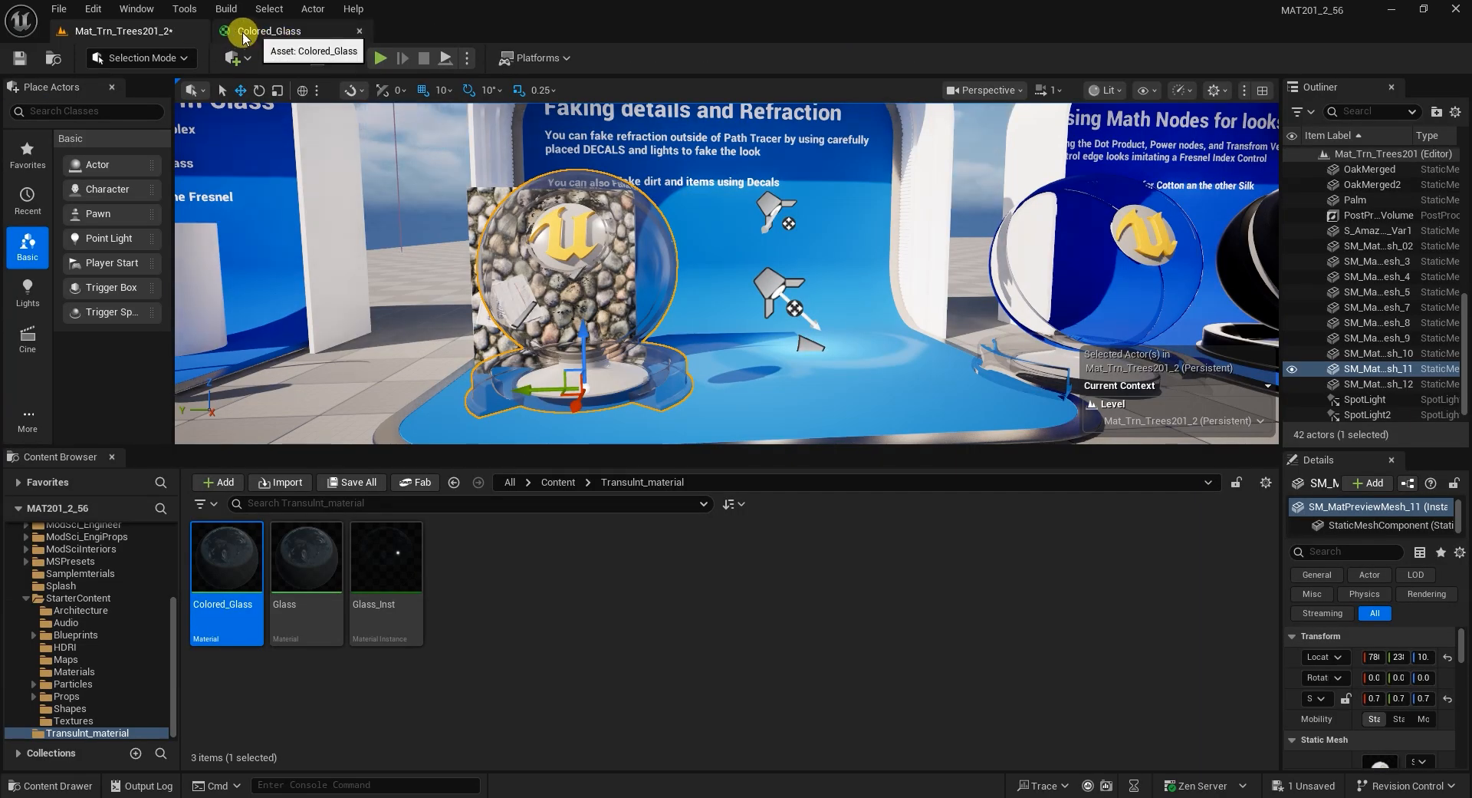
right_click_drag(781, 316, 456, 492)
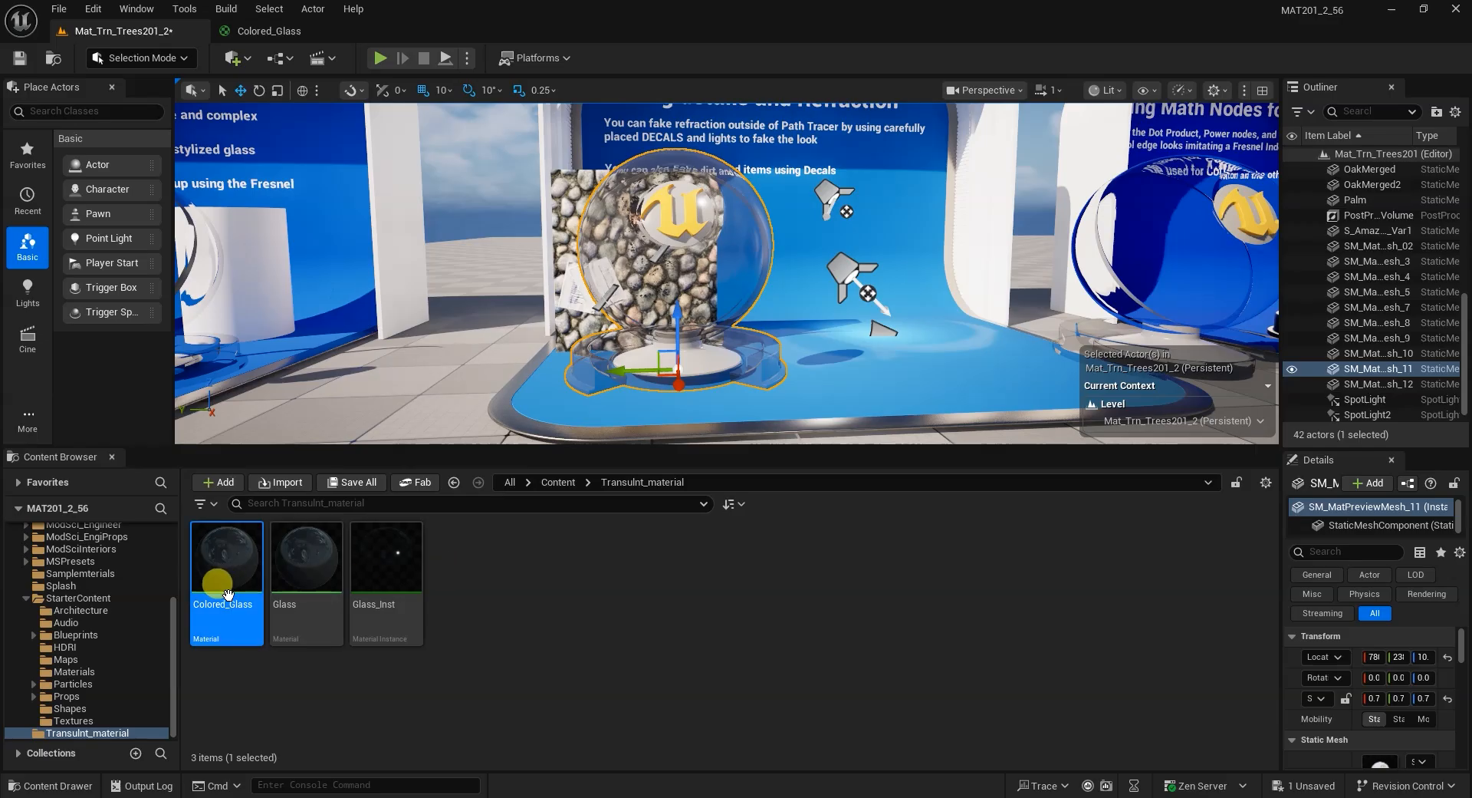
right_click(223, 557)
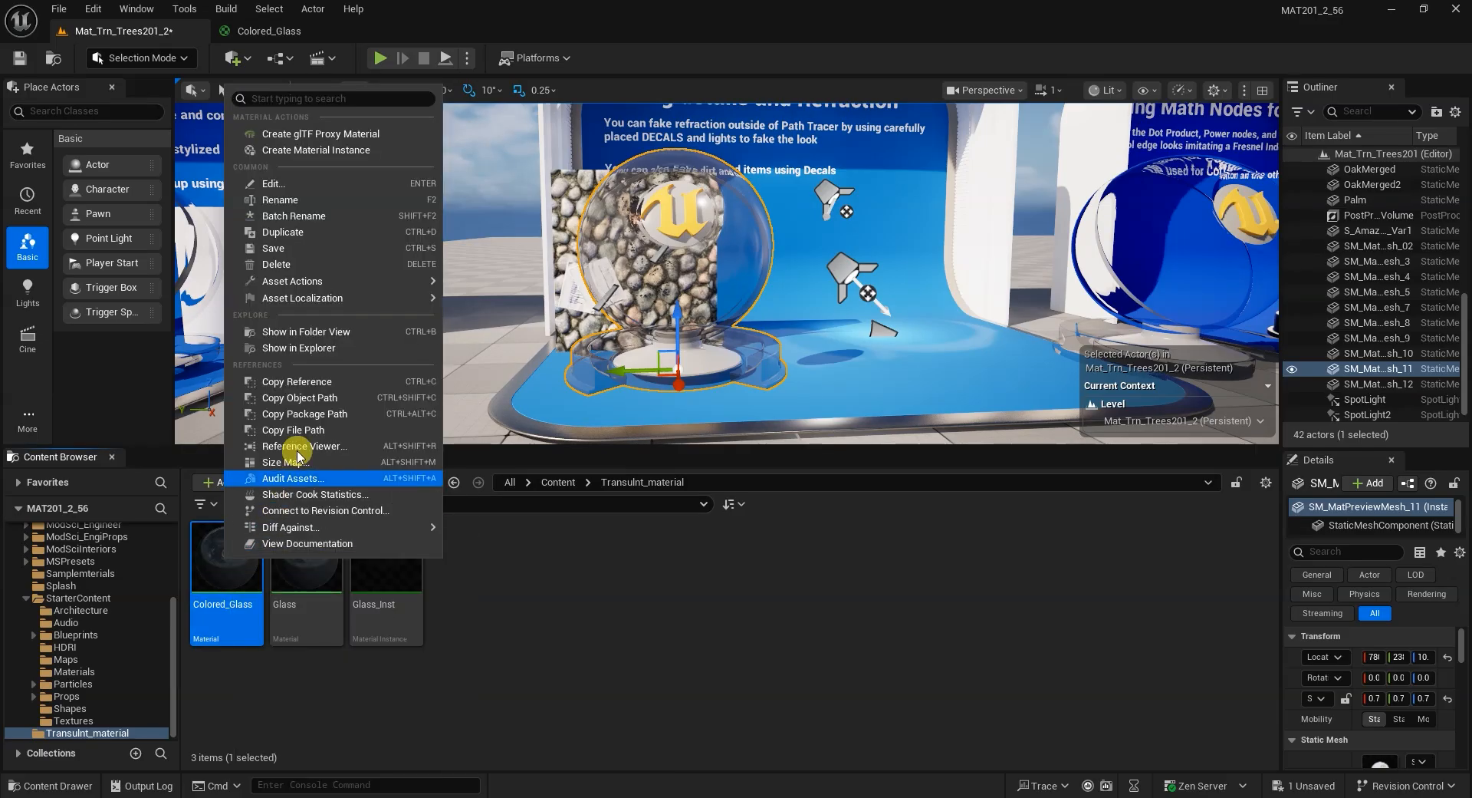
left_click(341, 151)
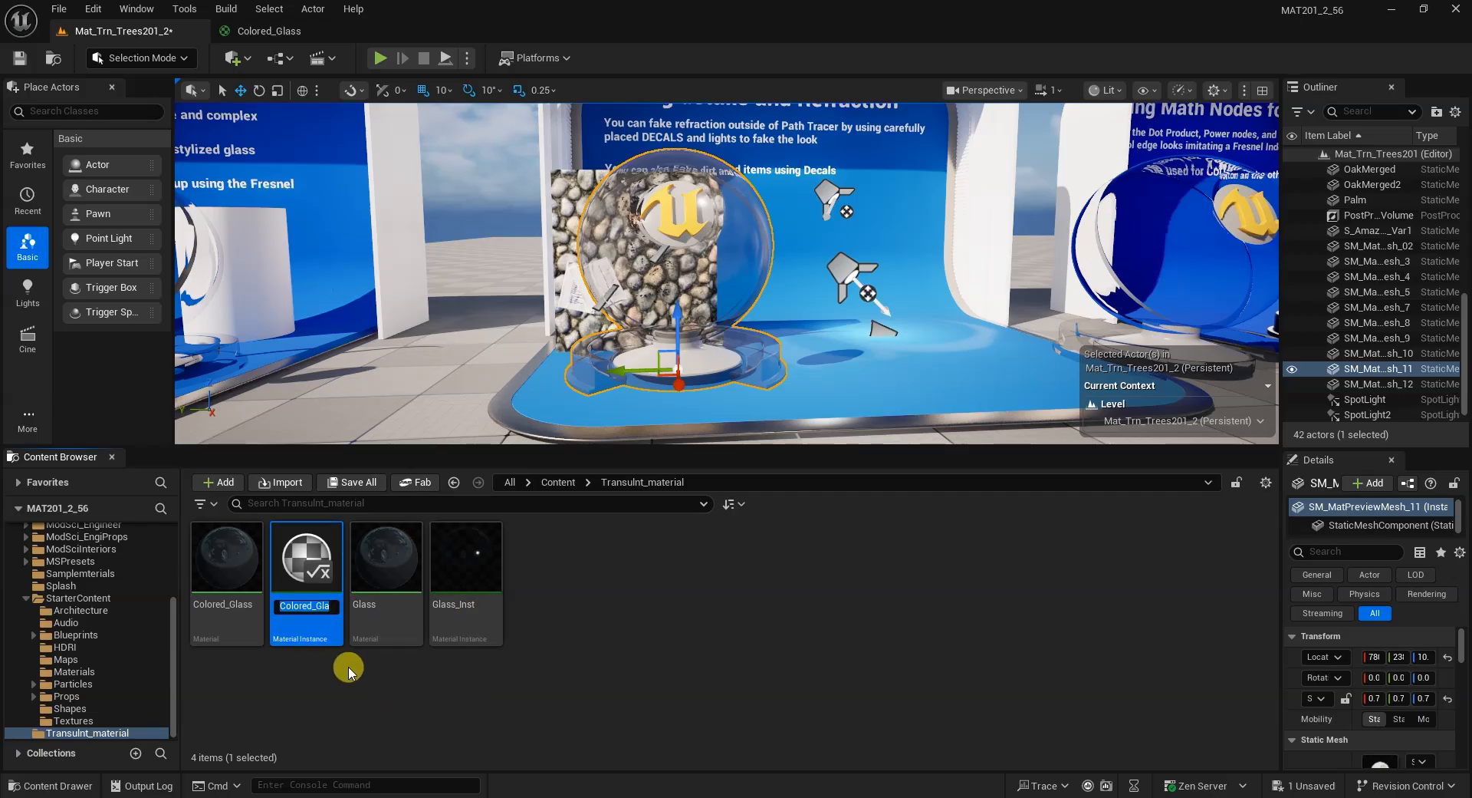
key("Return")
Open the new Colored_Glass_Inst material instance and save it.
double_click(301, 542)
scroll(625, 422, "down", 3)
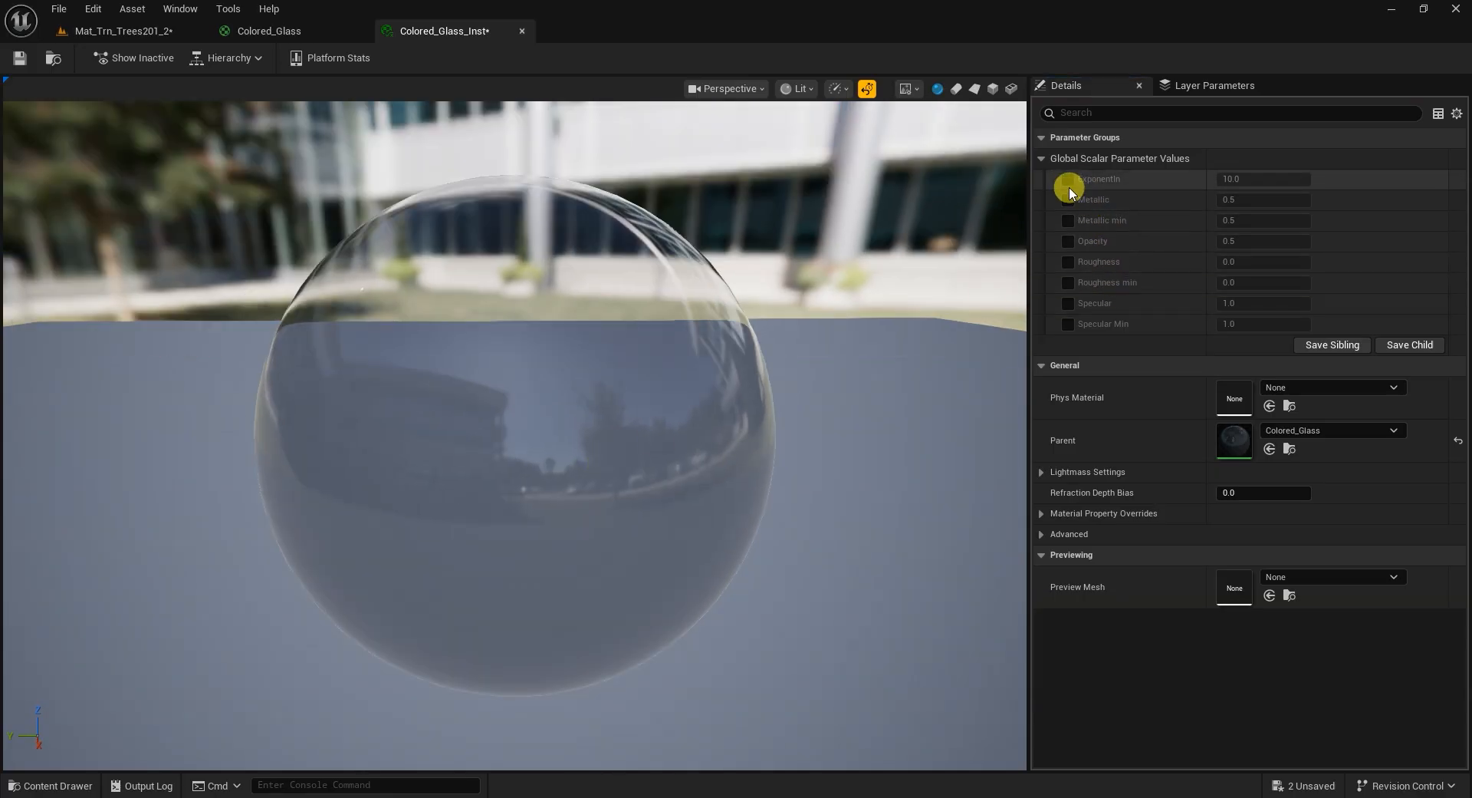
left_click(20, 61)
Convert the pink Base Color constant in the Colored_Glass graph to a parameter named color.
left_click(121, 30)
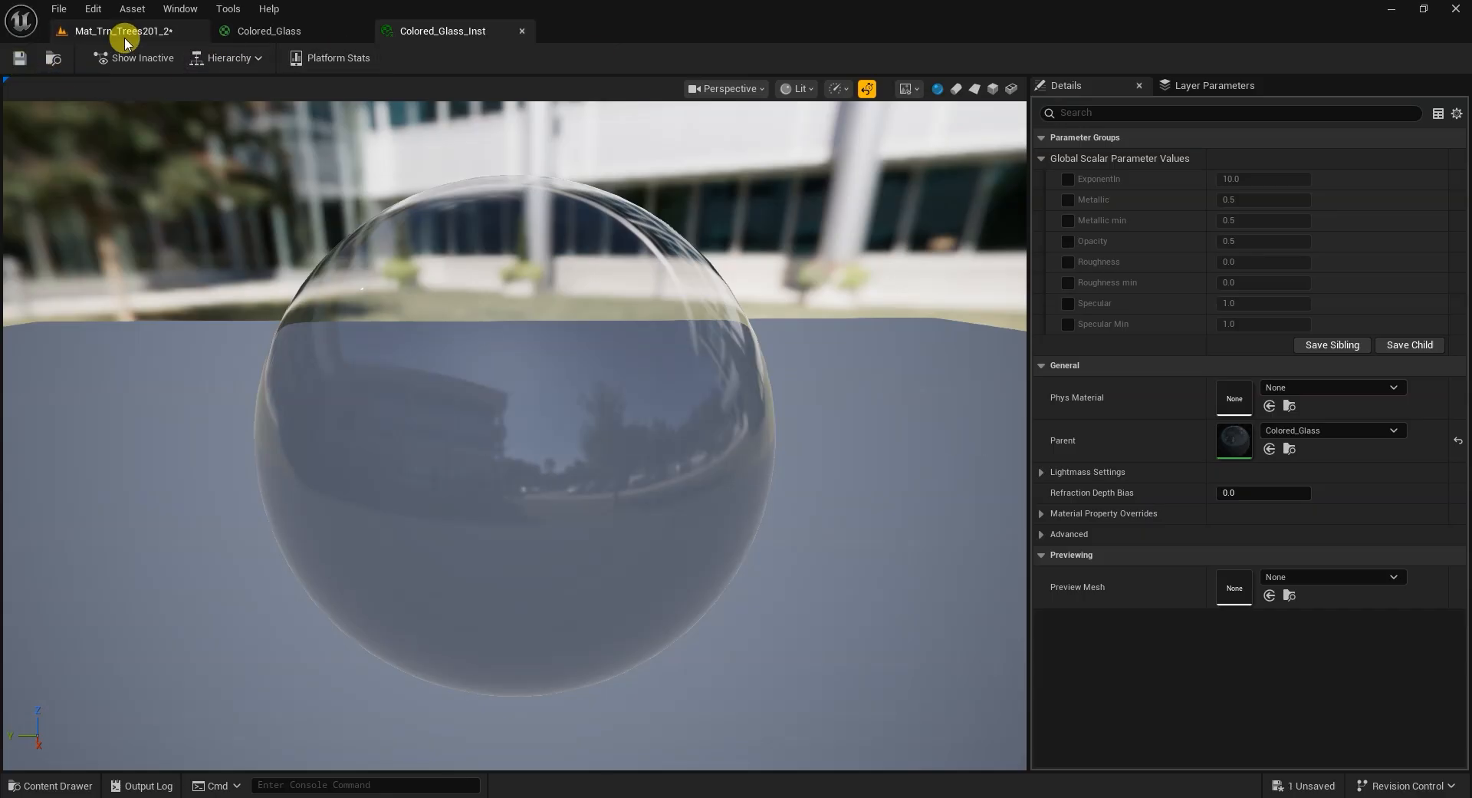
left_click(265, 32)
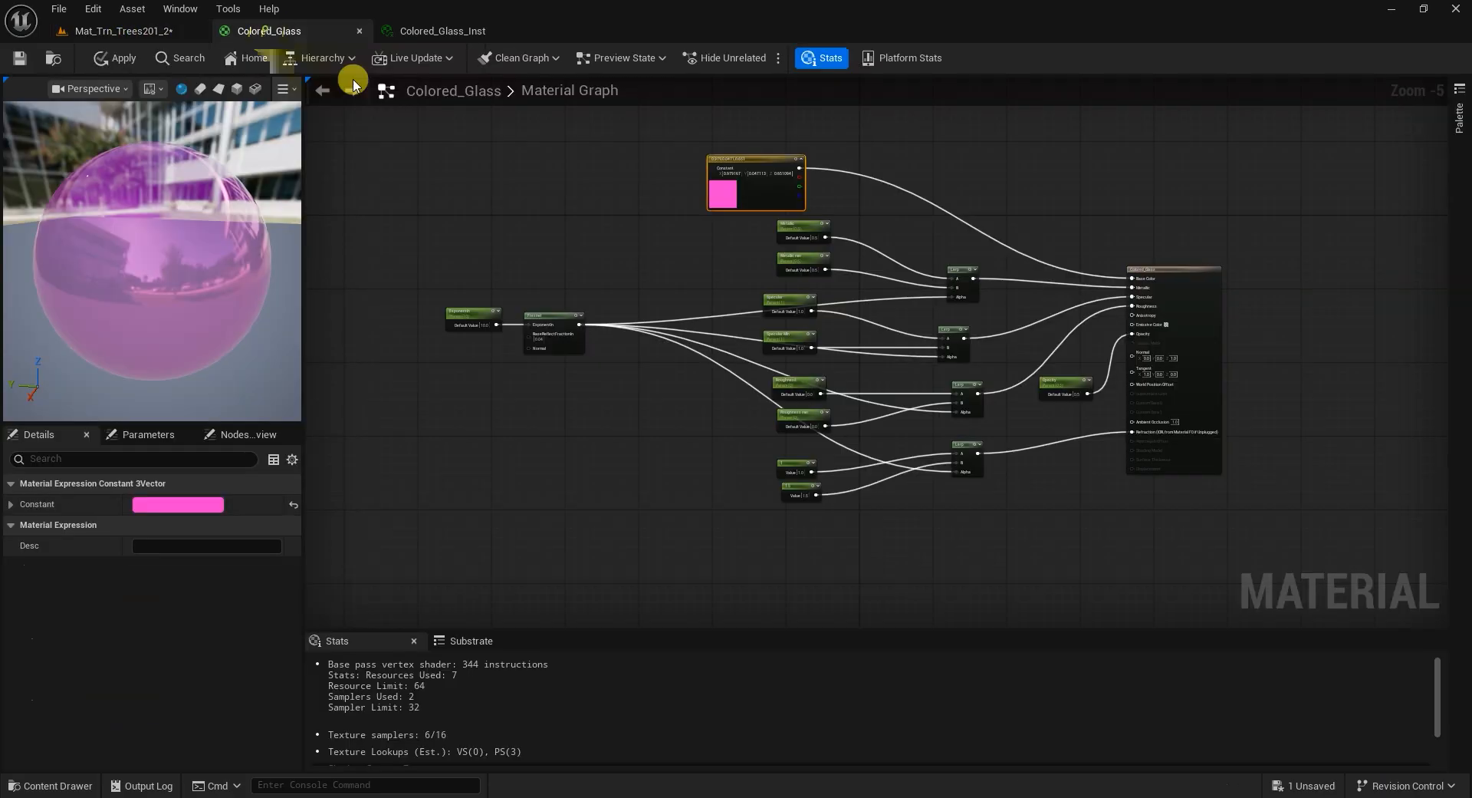
right_click_drag(682, 470, 662, 543)
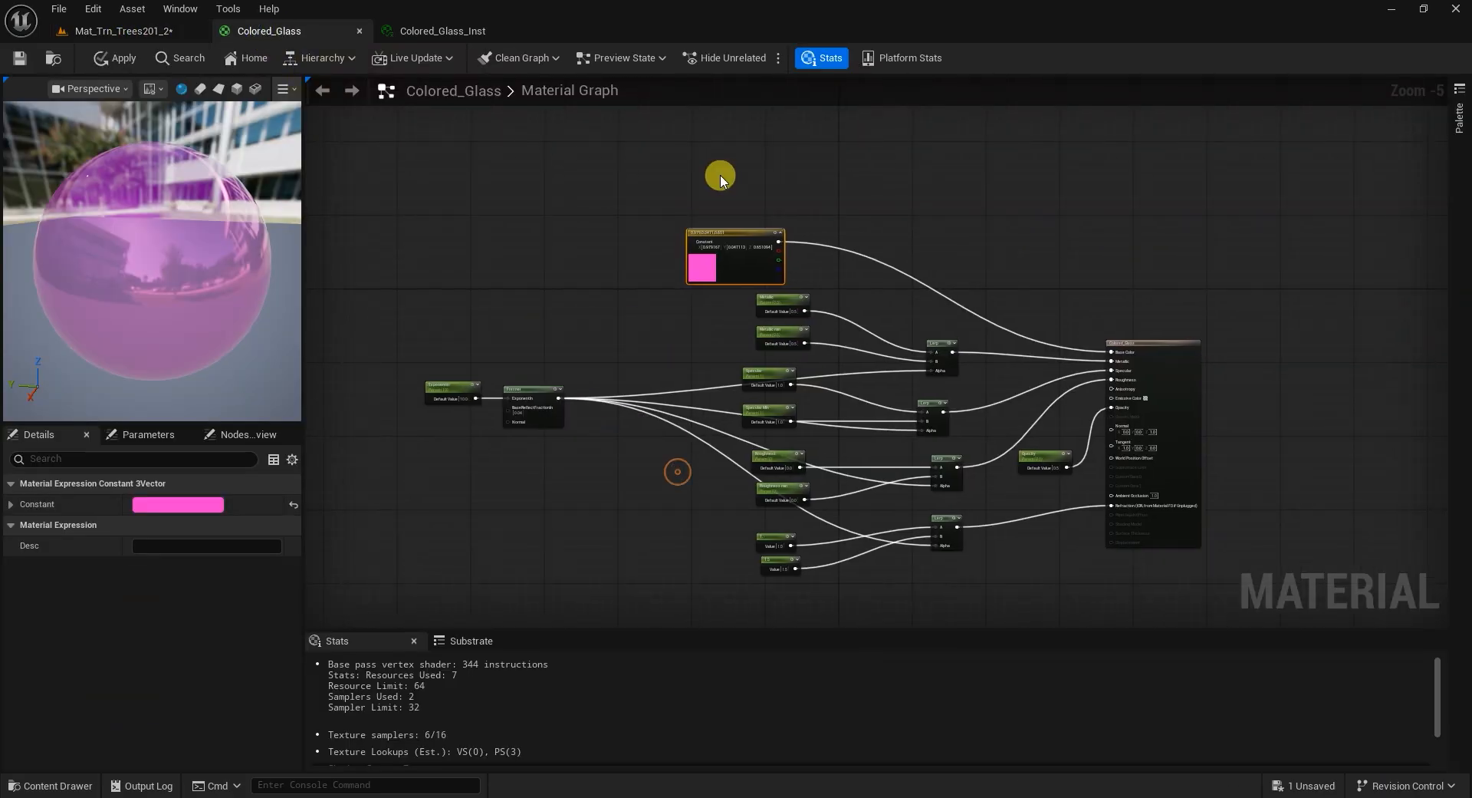
scroll(738, 234, "up", 2)
right_click(714, 240)
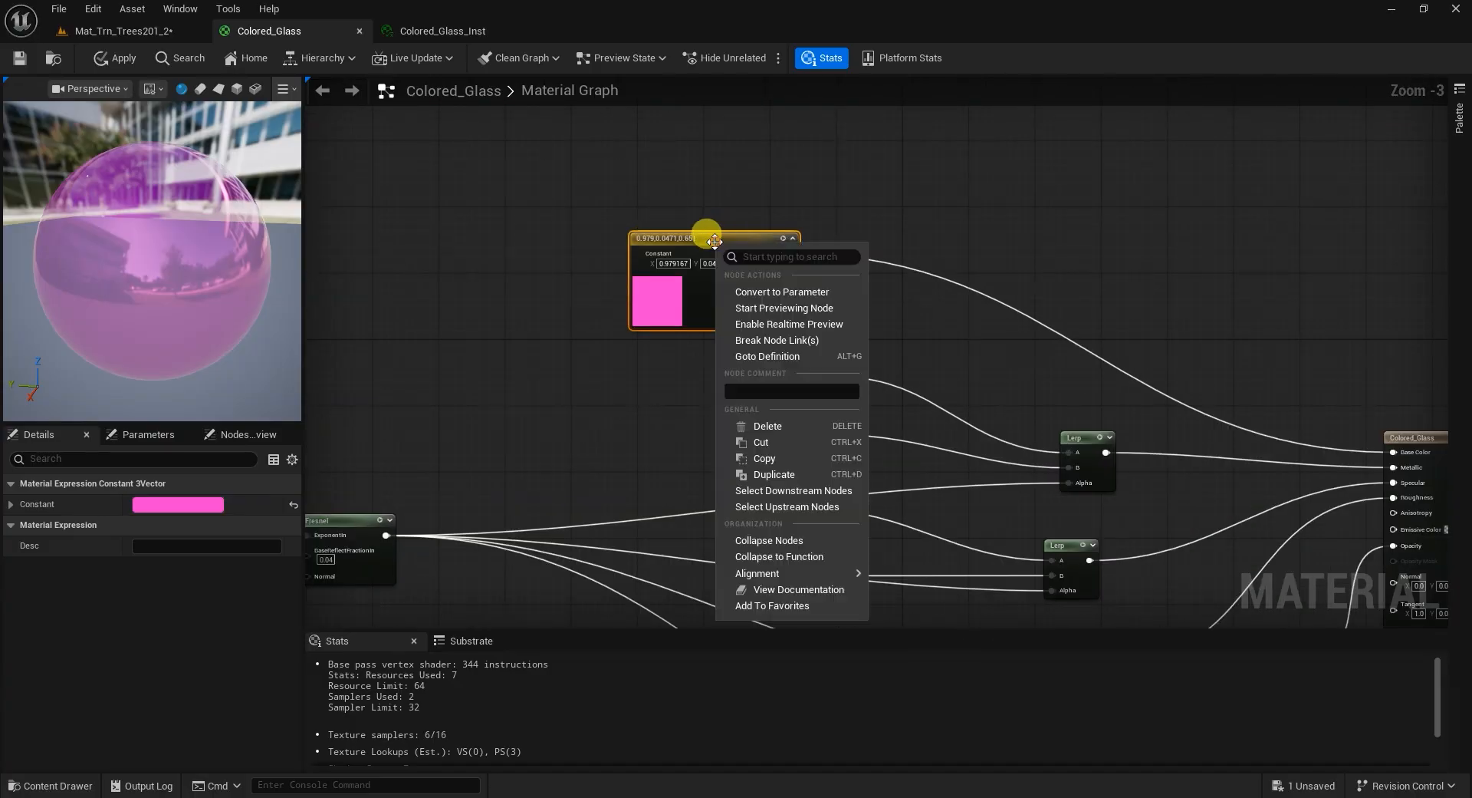
left_click(787, 294)
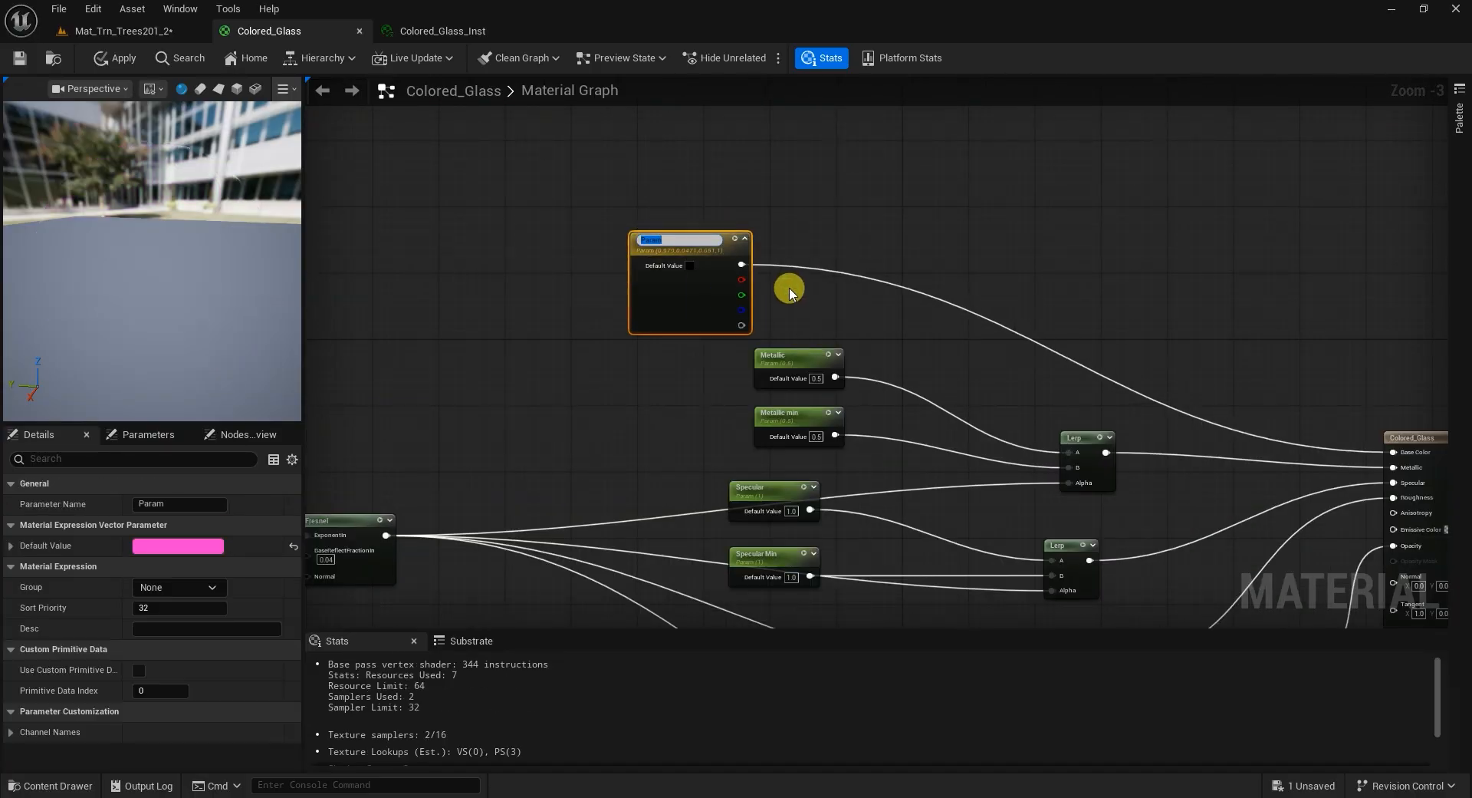
key("Return")
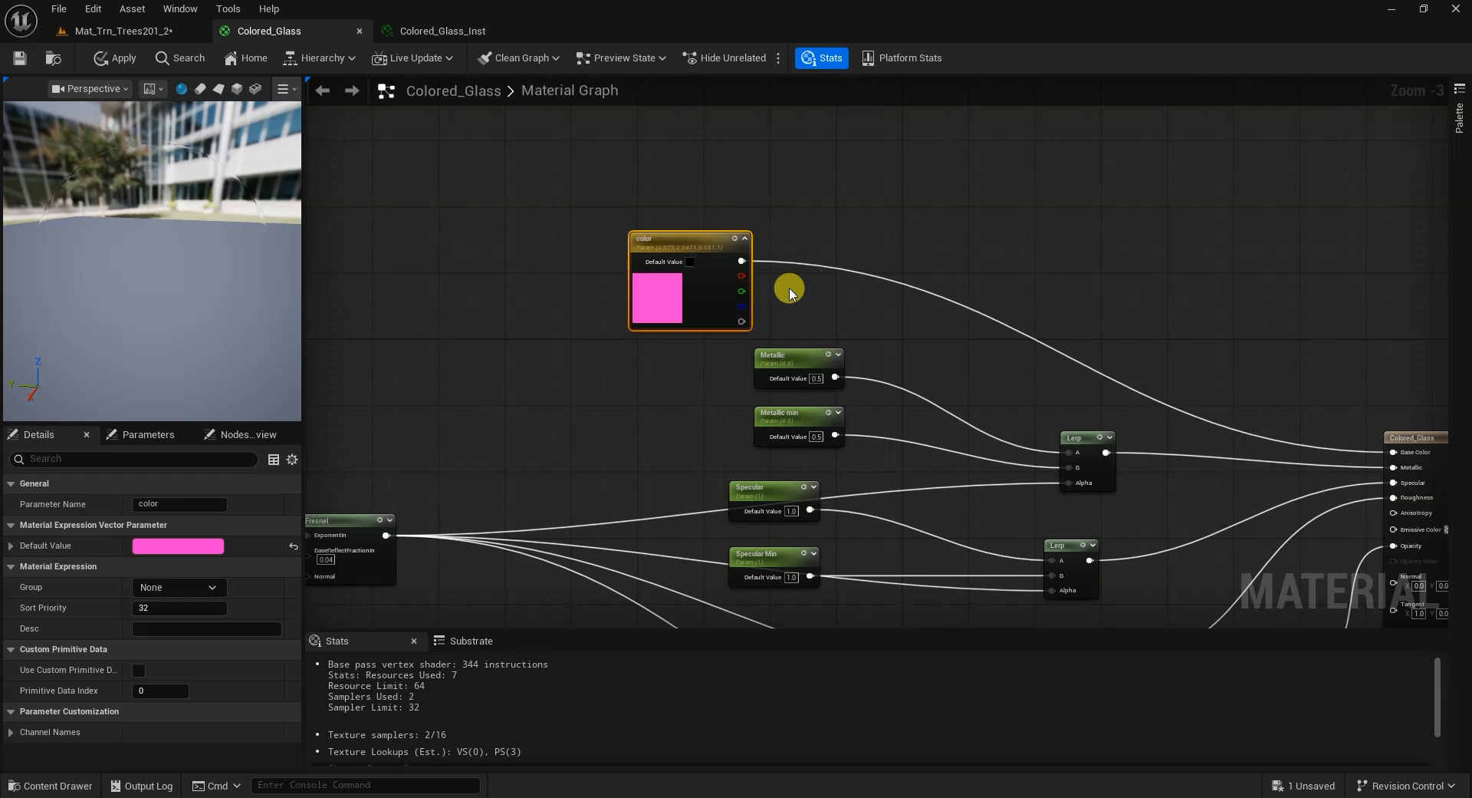
Move the color parameter farther above the Metallic parameter, and apply and save the Colored_Glass changes.
left_click_drag(677, 240, 685, 215)
right_click_drag(884, 189, 918, 189)
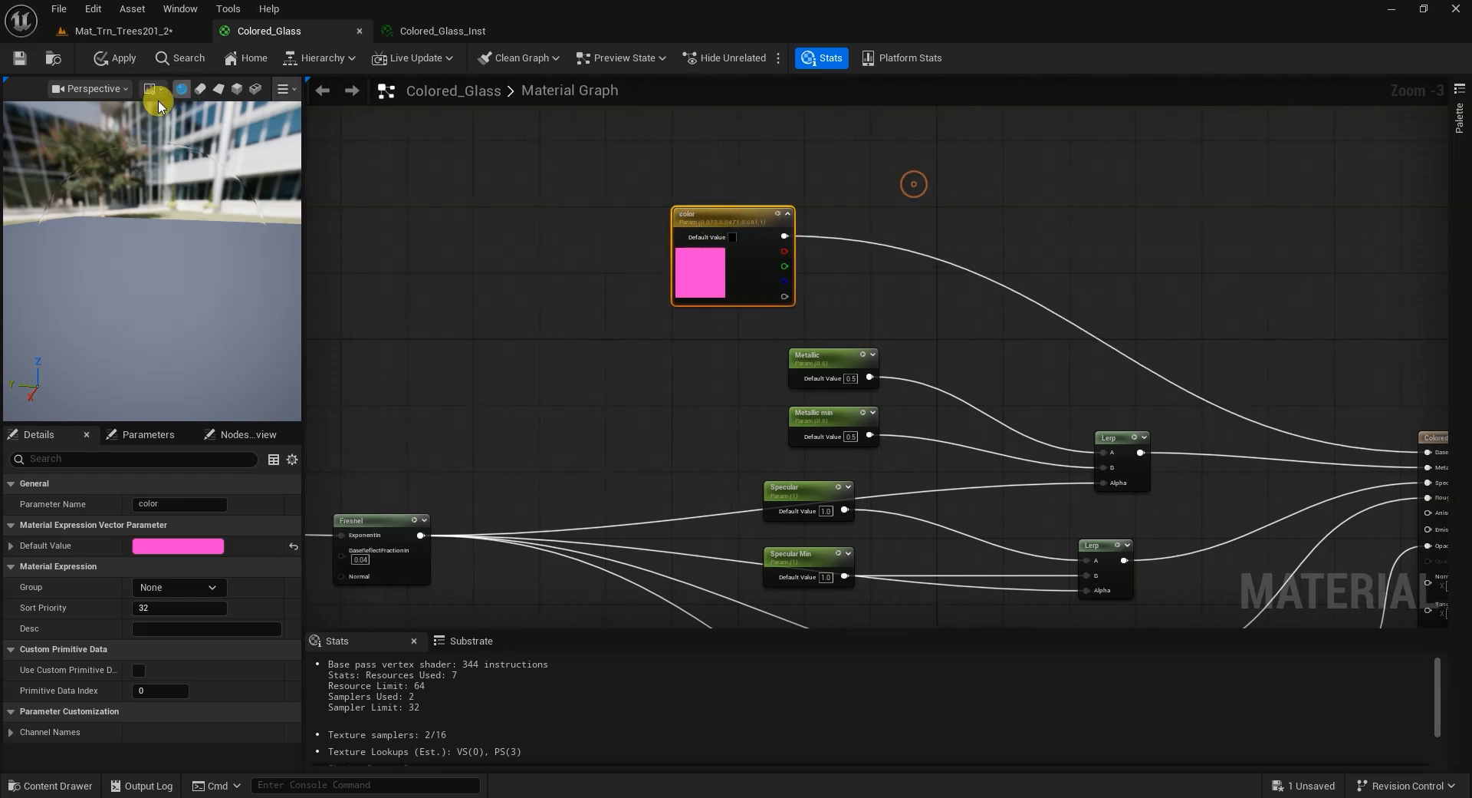
left_click(118, 58)
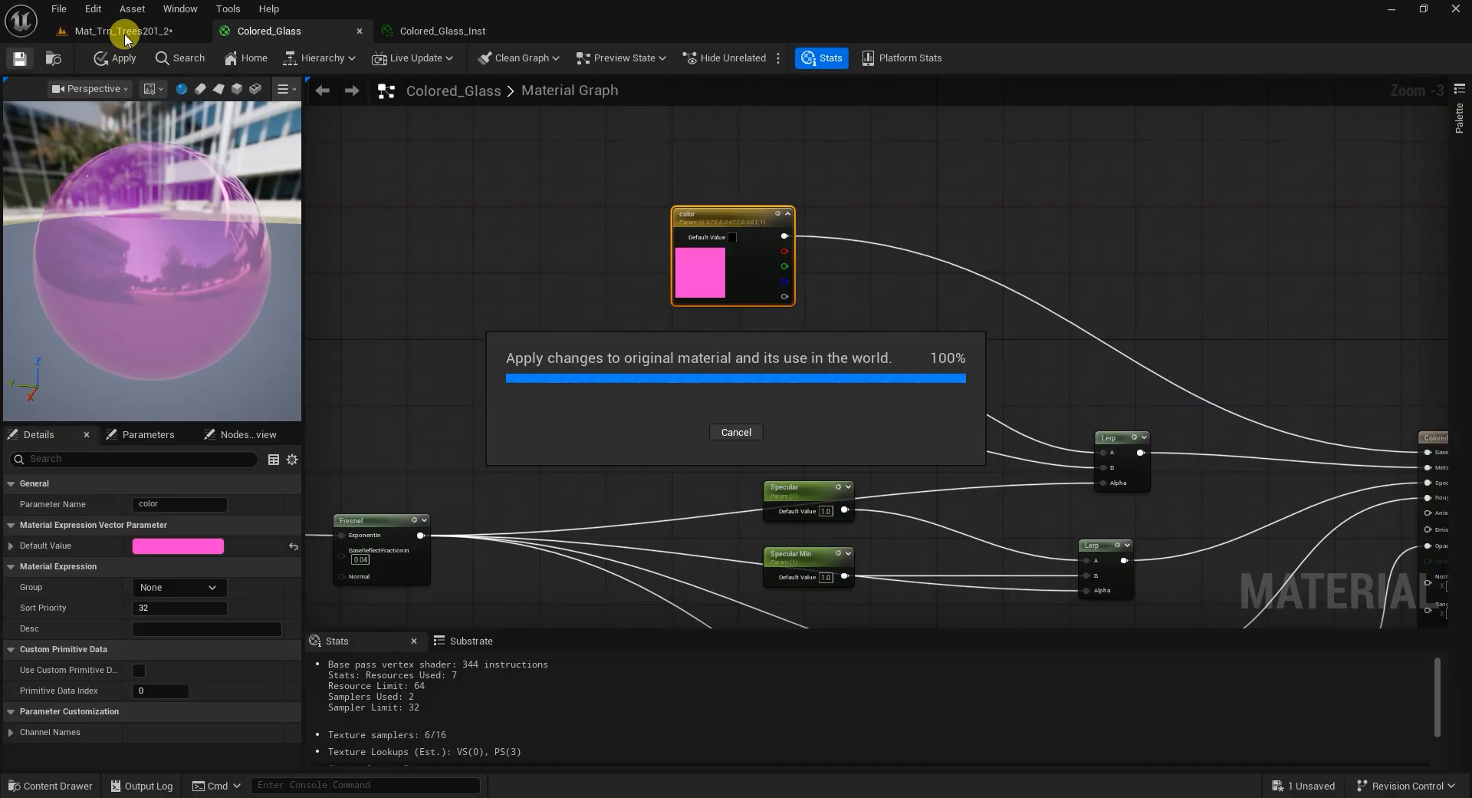
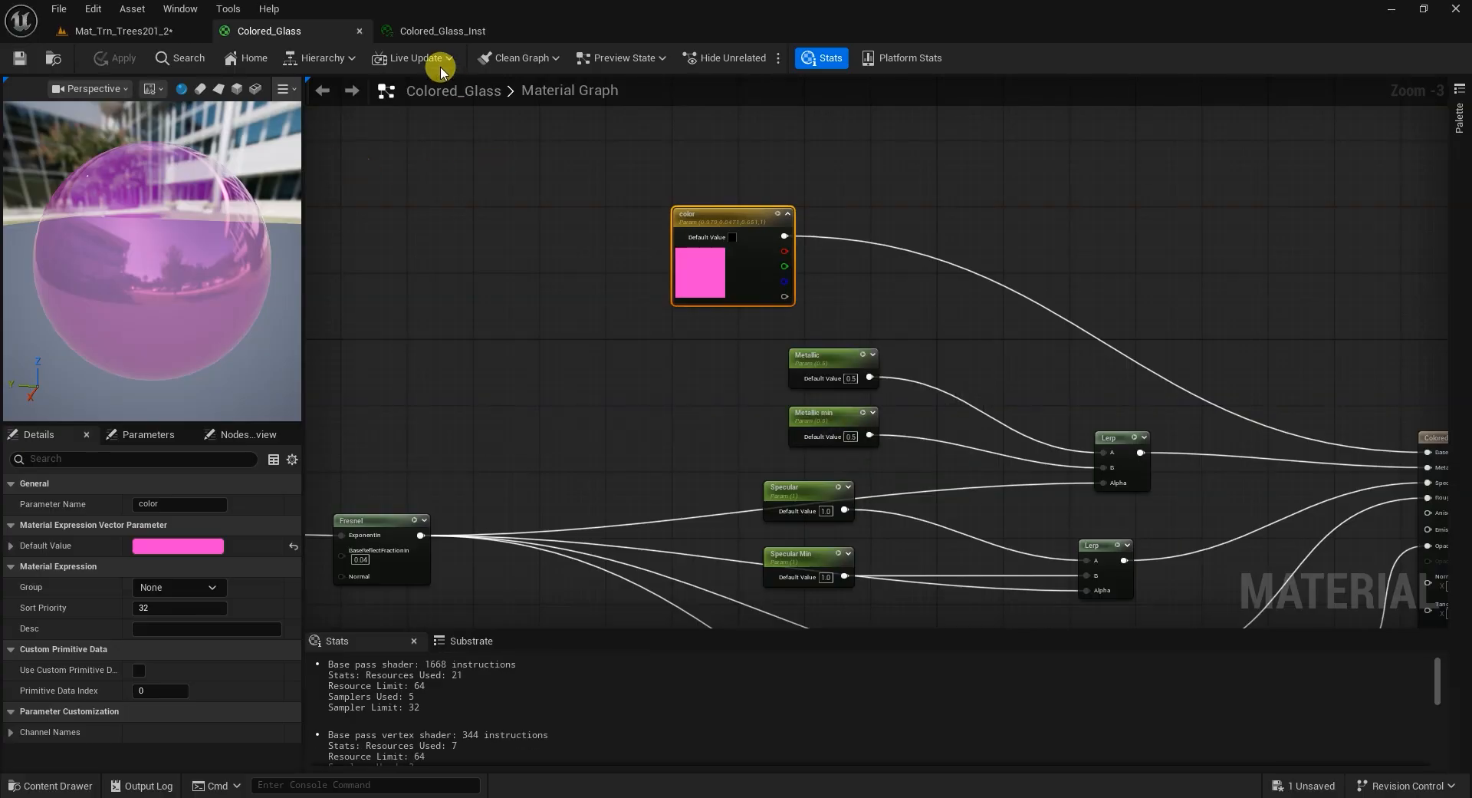
Enable the overrides of all scalar parameters in Colored_Glass_Inst, from ExponentIn to Specular Min, and rotate the preview.
left_click(443, 32)
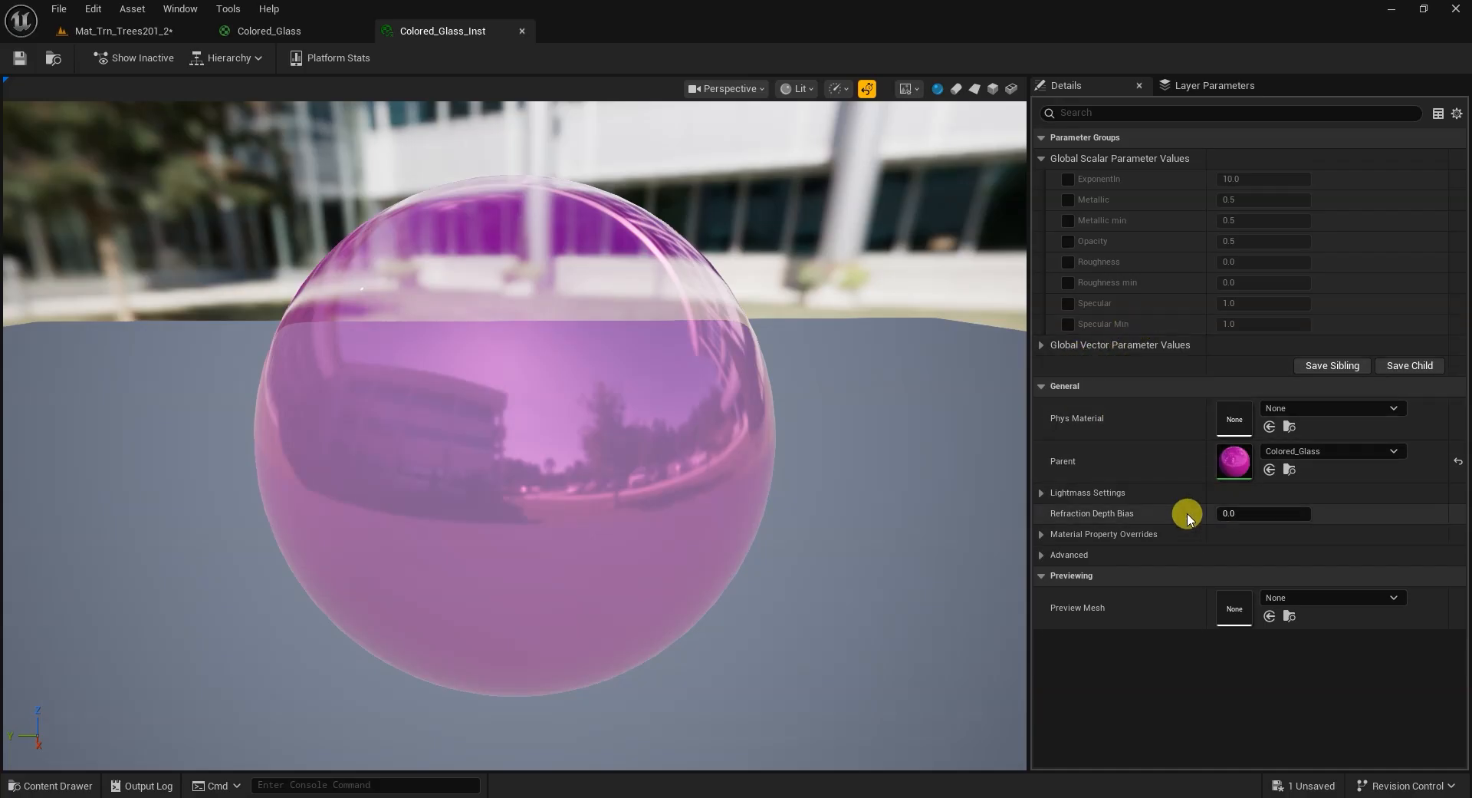
left_click(1067, 180)
left_click(1069, 201)
left_click(1069, 221)
left_click(1069, 242)
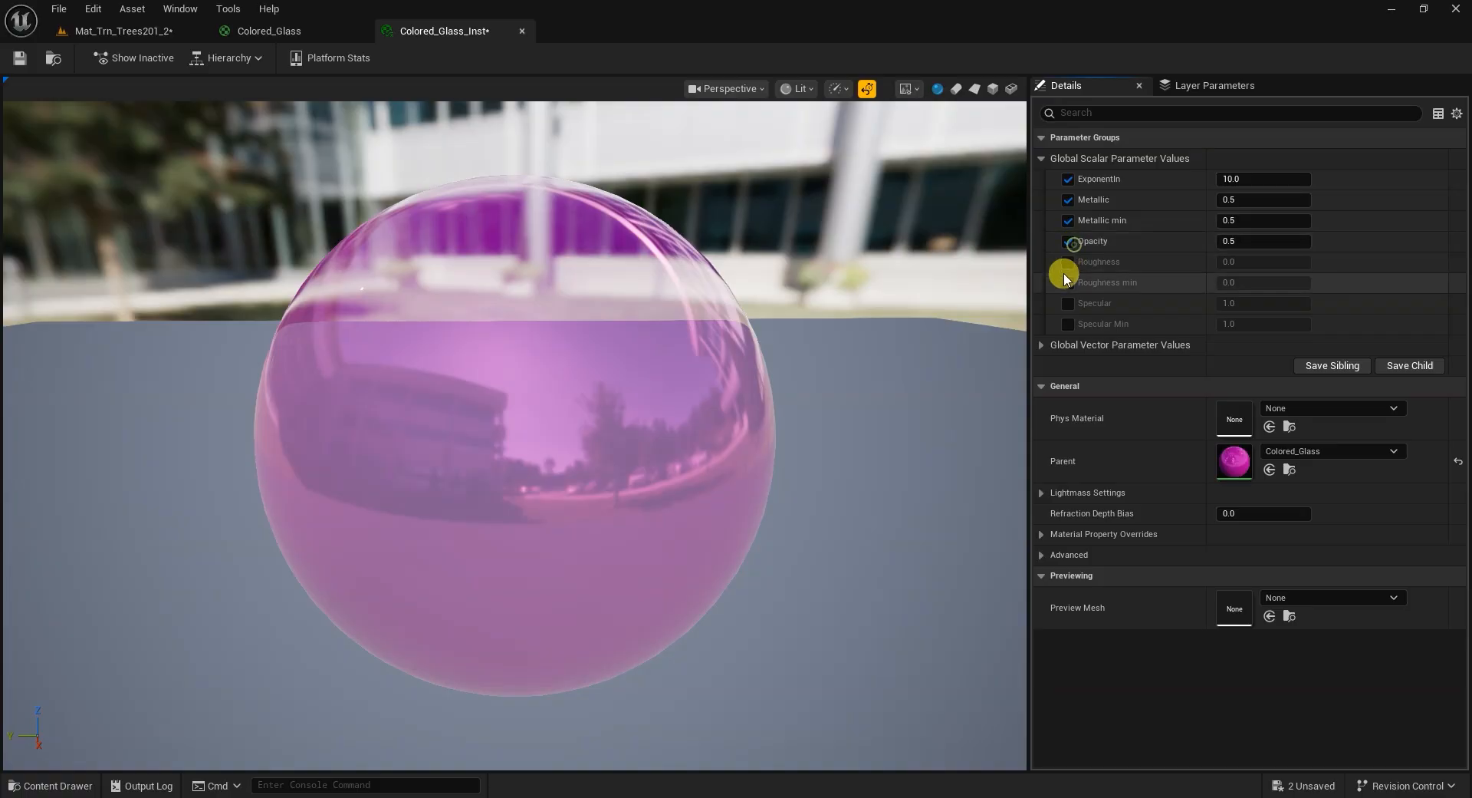
left_click(1068, 262)
left_click(1068, 283)
left_click(1069, 303)
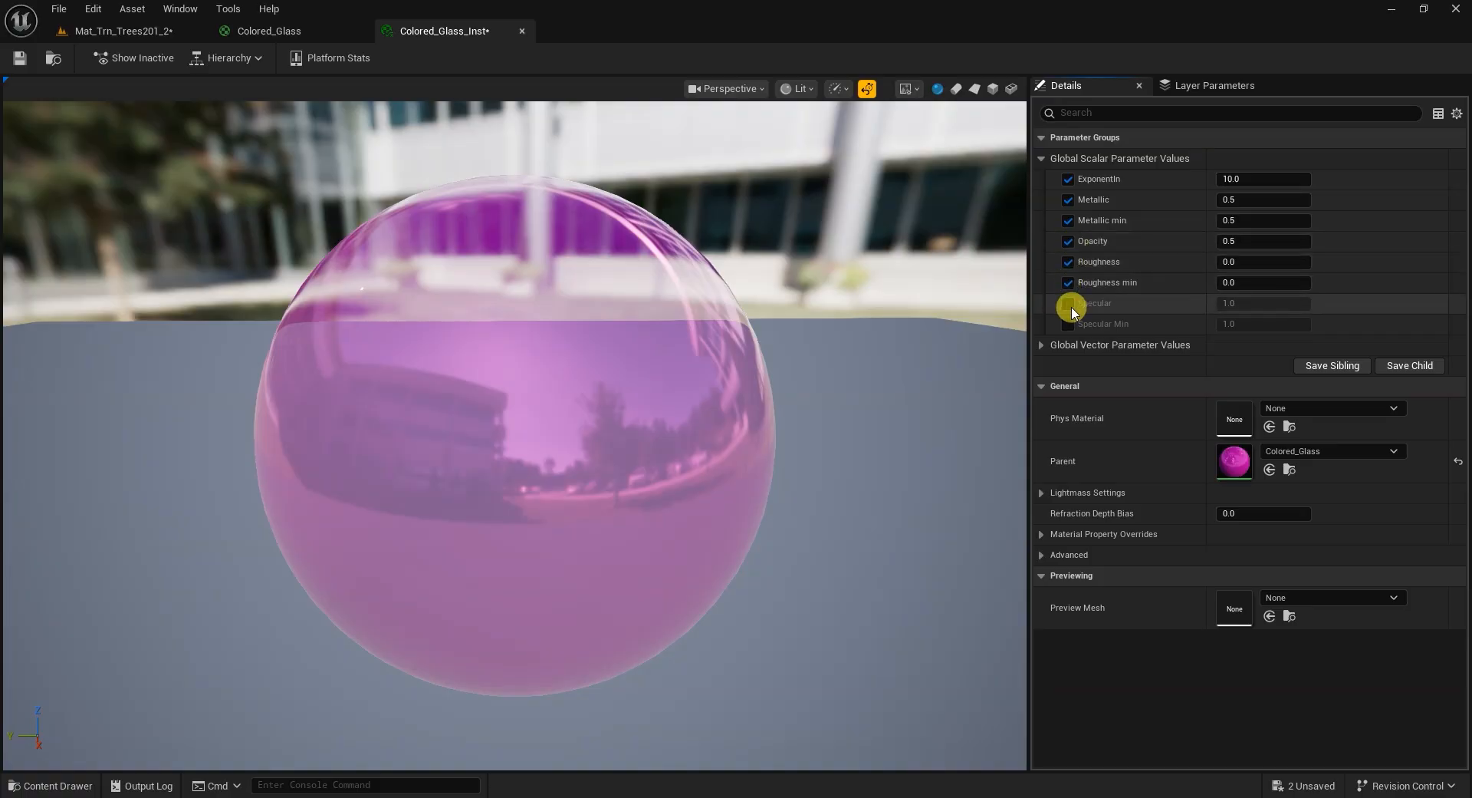
left_click_drag(401, 491, 542, 459)
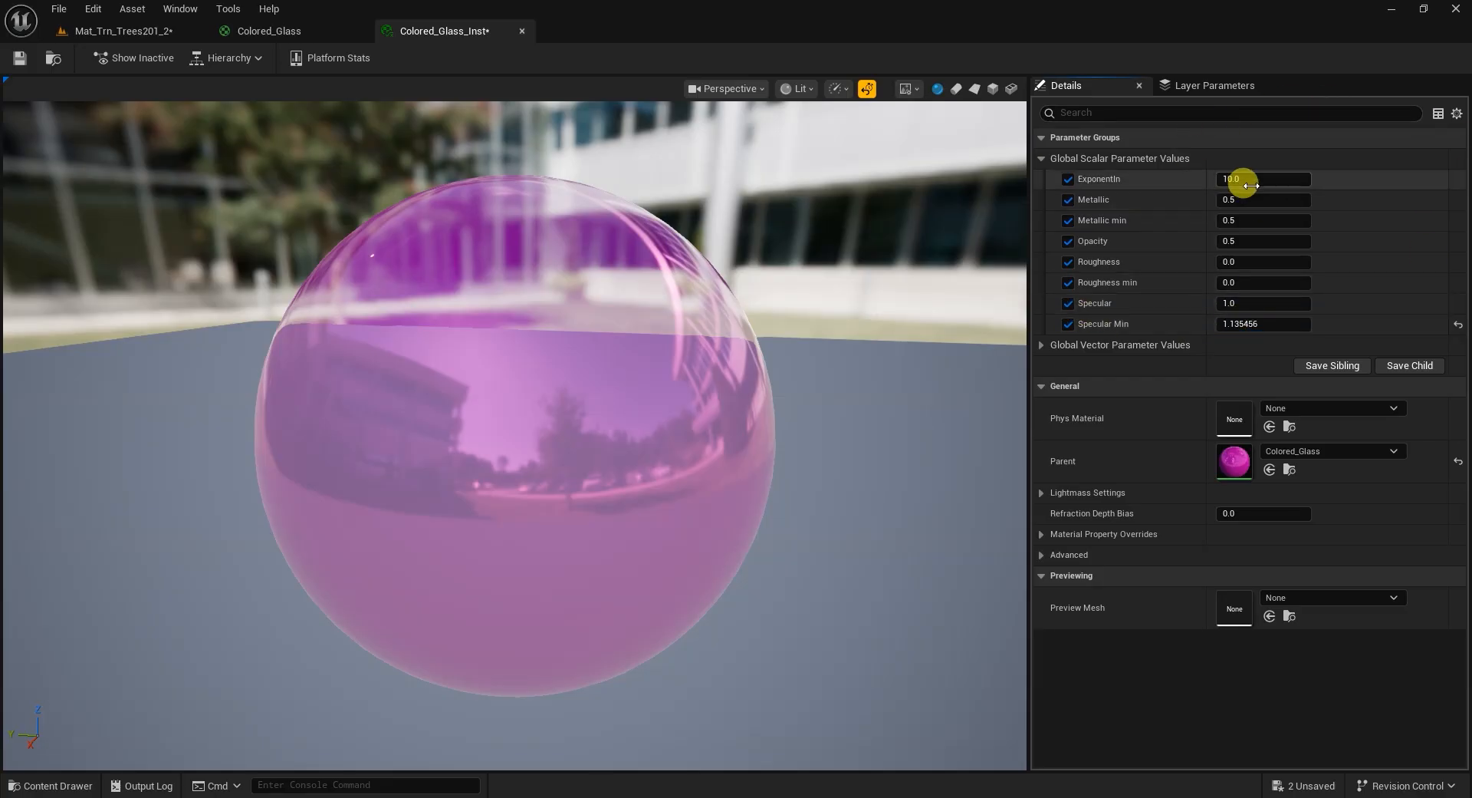
Set ExponentIn to about 4.11, Metallic 0.95, Metallic min 0.56, Opacity 0.53, Roughness 0.136, Roughness min 0.29, Specular 0.64 and Specular Min 0.92.
left_click_drag(1247, 181, 1228, 303)
left_click(1235, 303)
left_click(1244, 323)
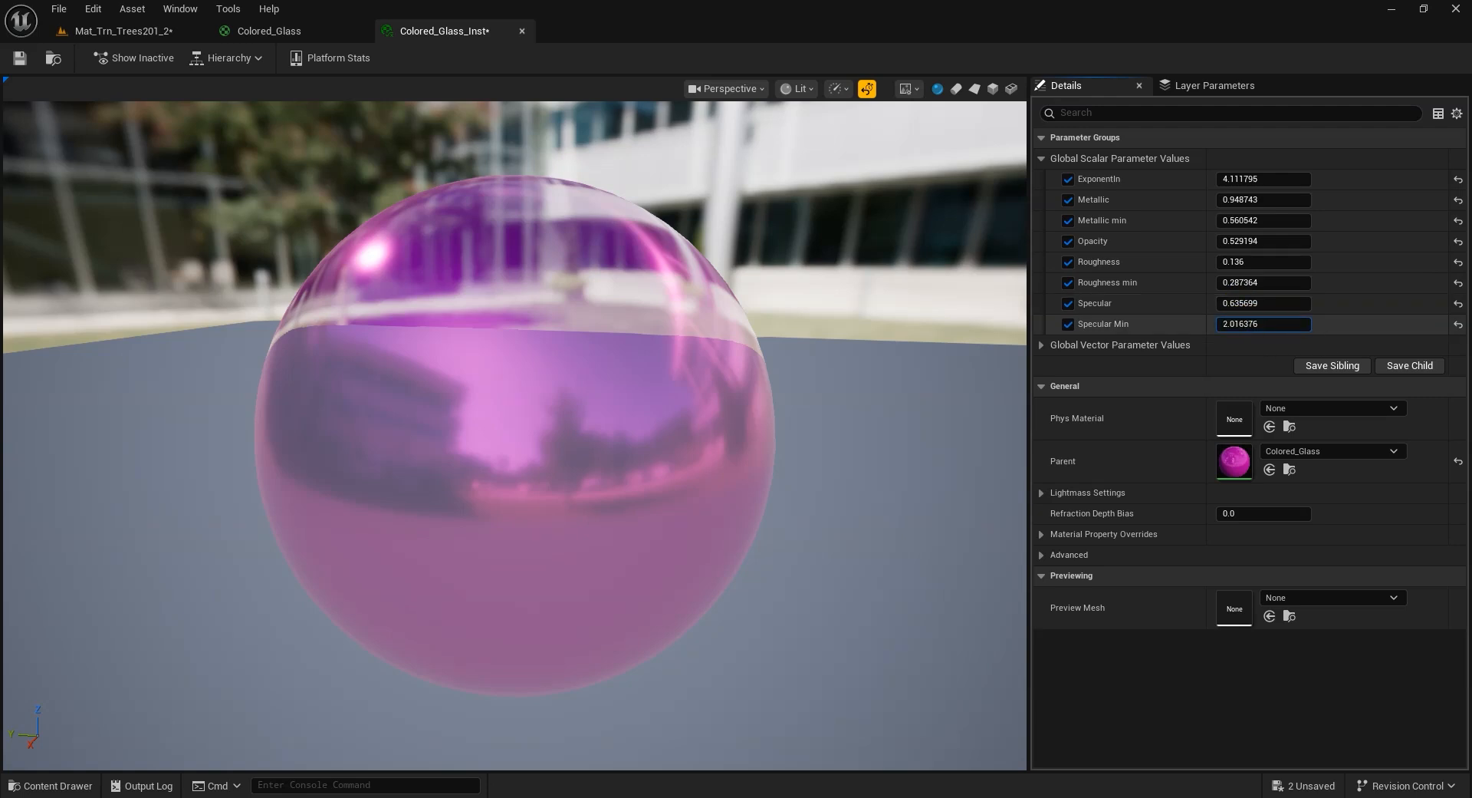
left_click_drag(1244, 323, 1244, 318)
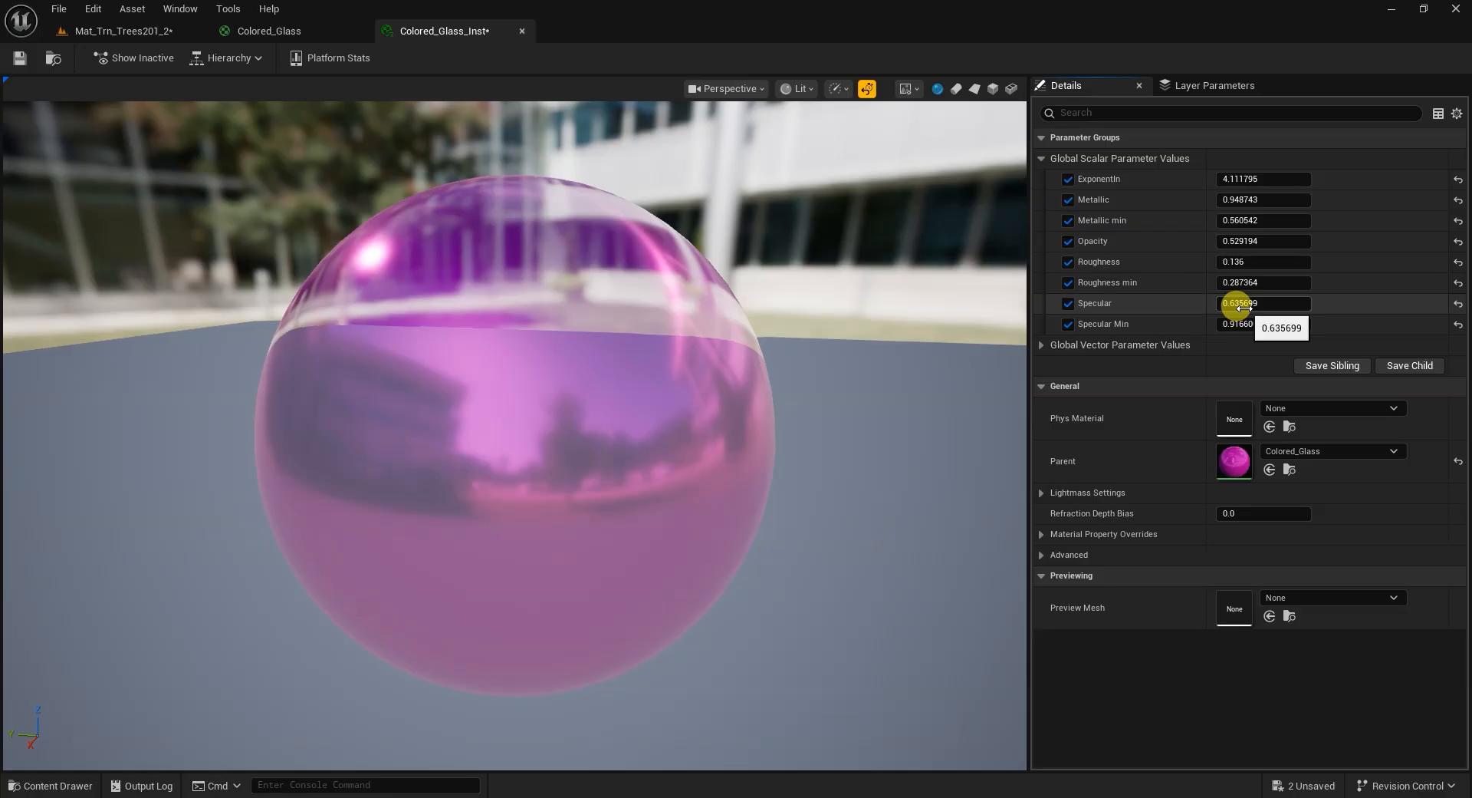
Enable the color override in Colored_Glass_Inst and set it to a bright blue with R 0.0, G about 0.235 and B about 0.958.
left_click(1040, 343)
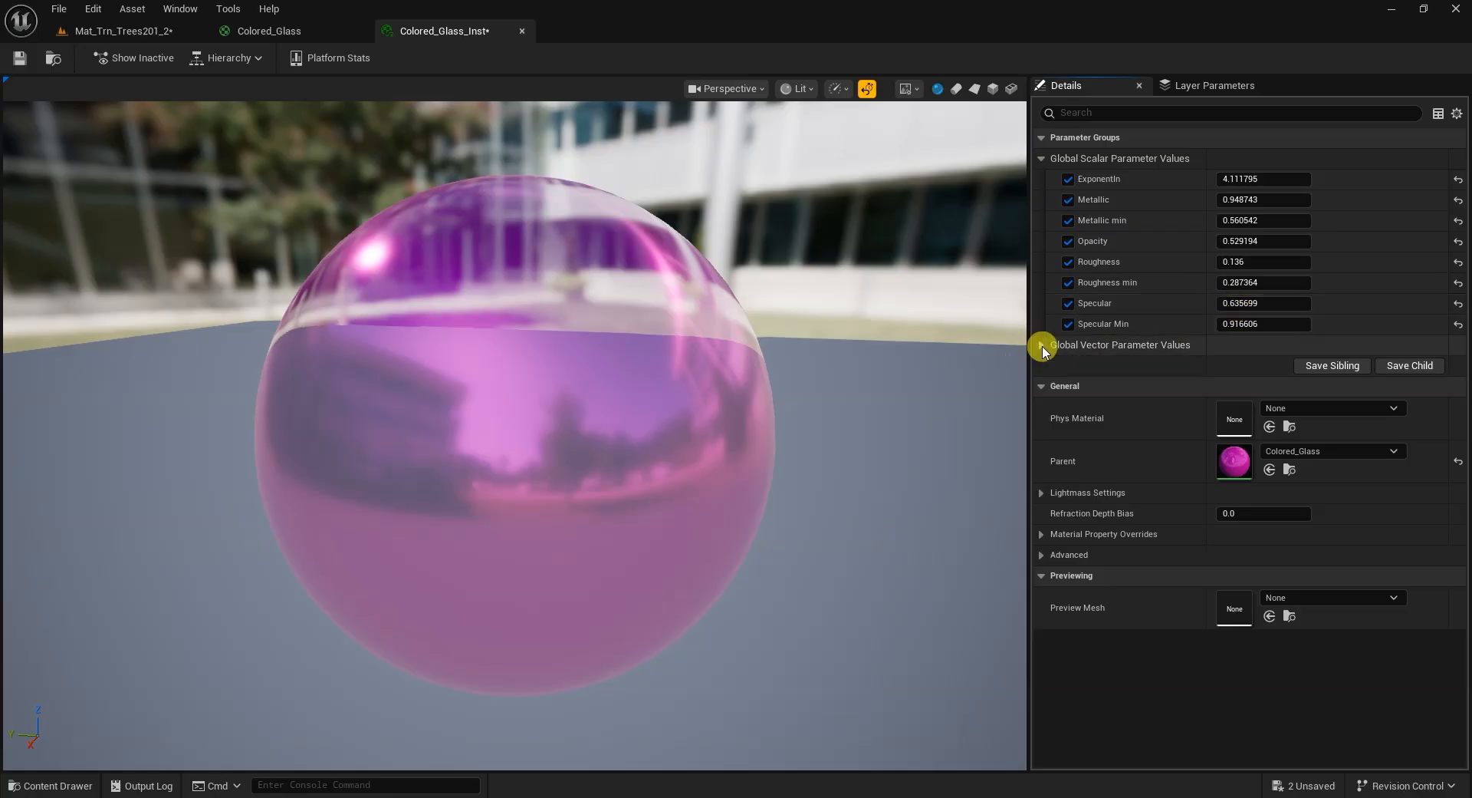
left_click(1069, 366)
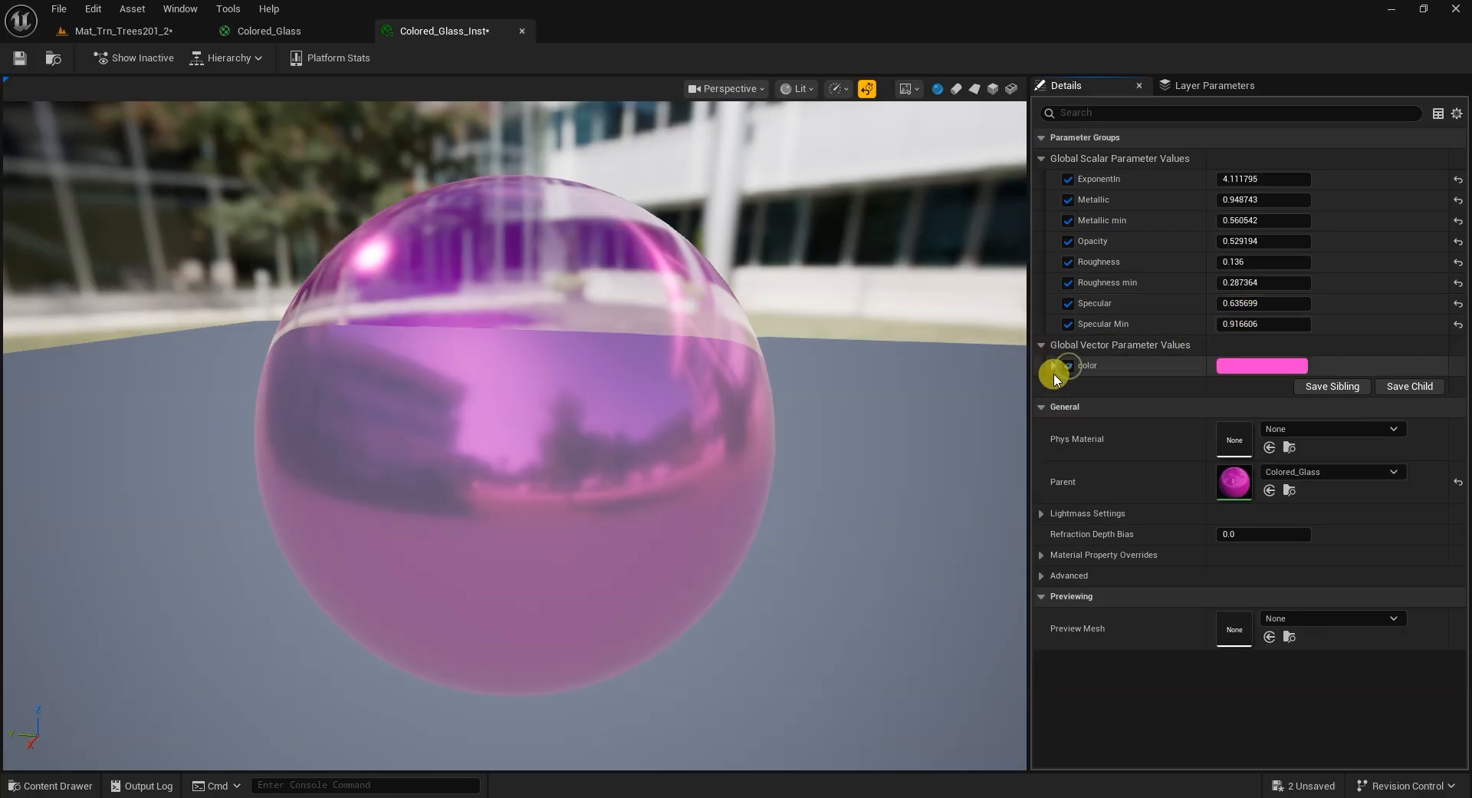
left_click(1054, 366)
left_click(1263, 368)
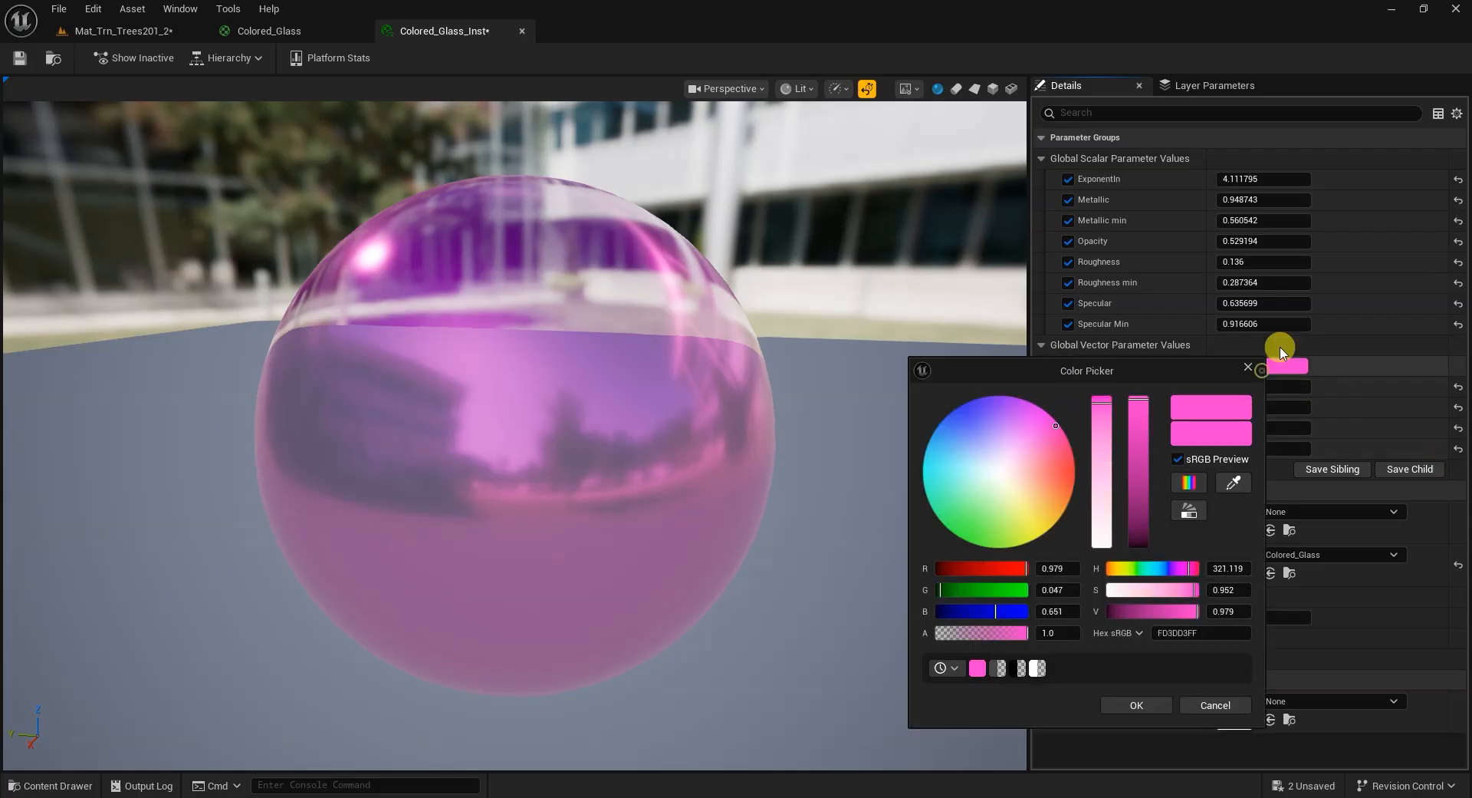
mouse_move(1039, 427)
left_mouse_down()
mouse_move(979, 470)
mouse_move(1059, 519)
mouse_move(1066, 508)
left_mouse_up()
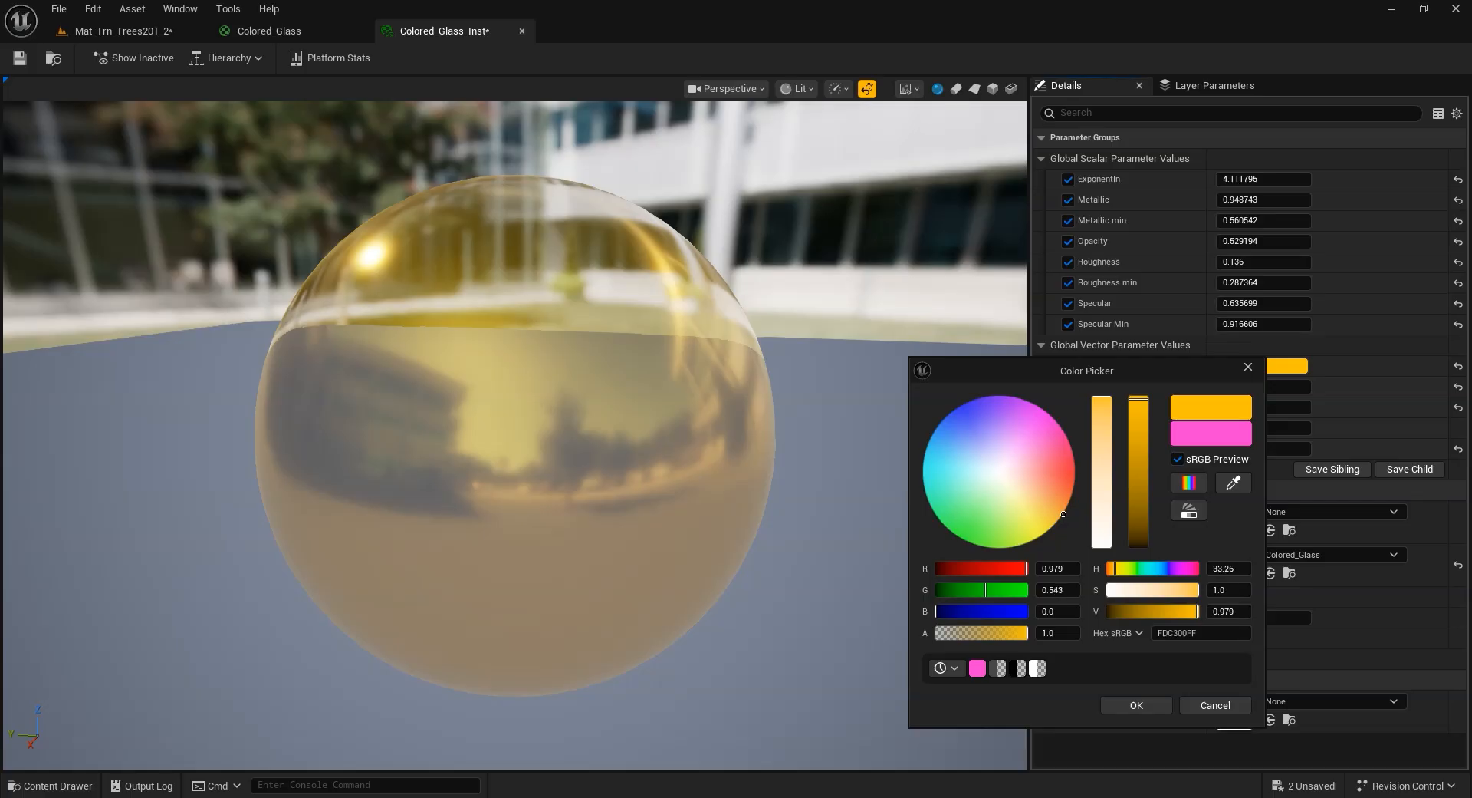
left_click_drag(1139, 412, 1139, 402)
mouse_move(999, 439)
left_mouse_down()
mouse_move(988, 423)
mouse_move(963, 423)
mouse_move(988, 443)
mouse_move(942, 421)
left_mouse_up()
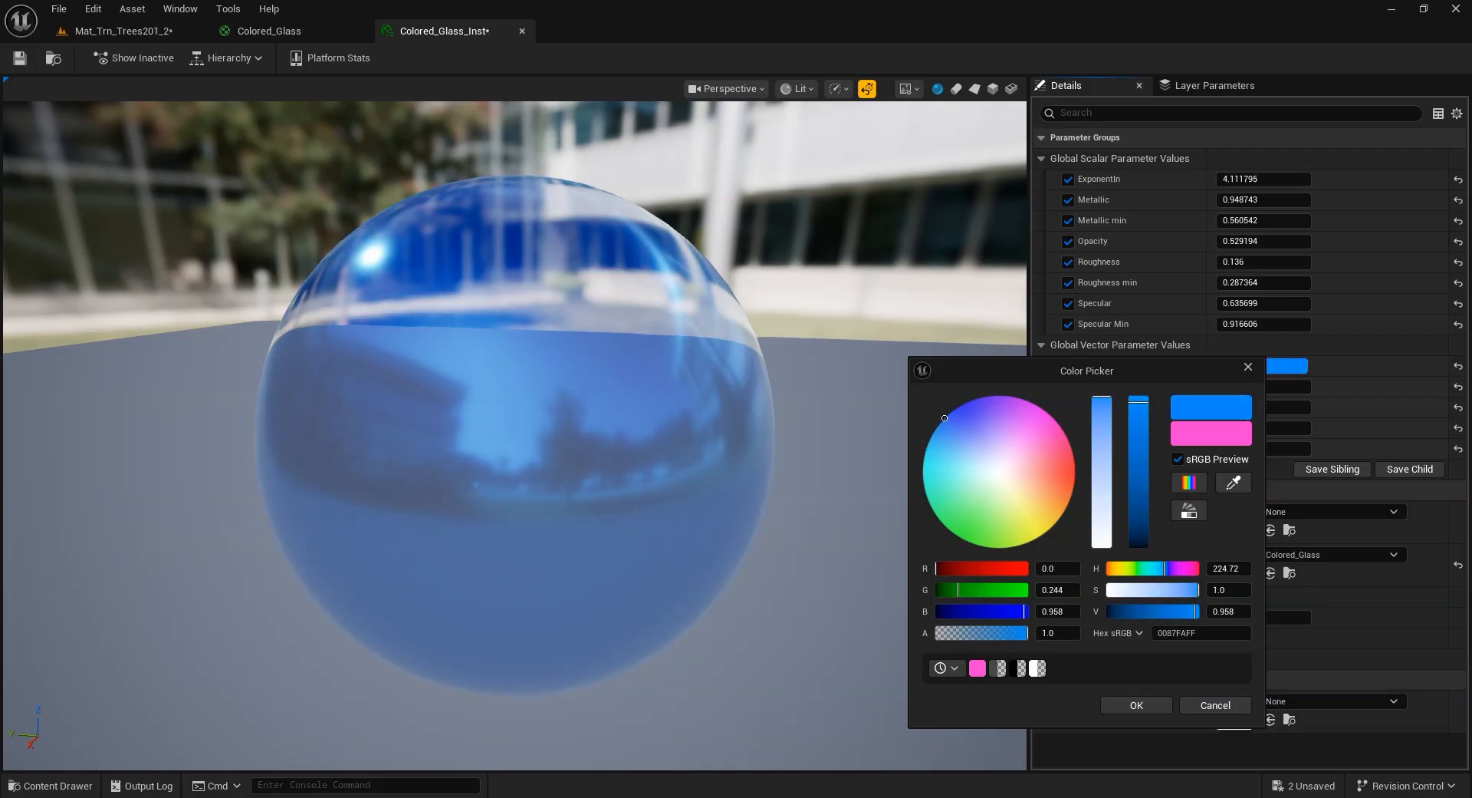
left_click(1135, 705)
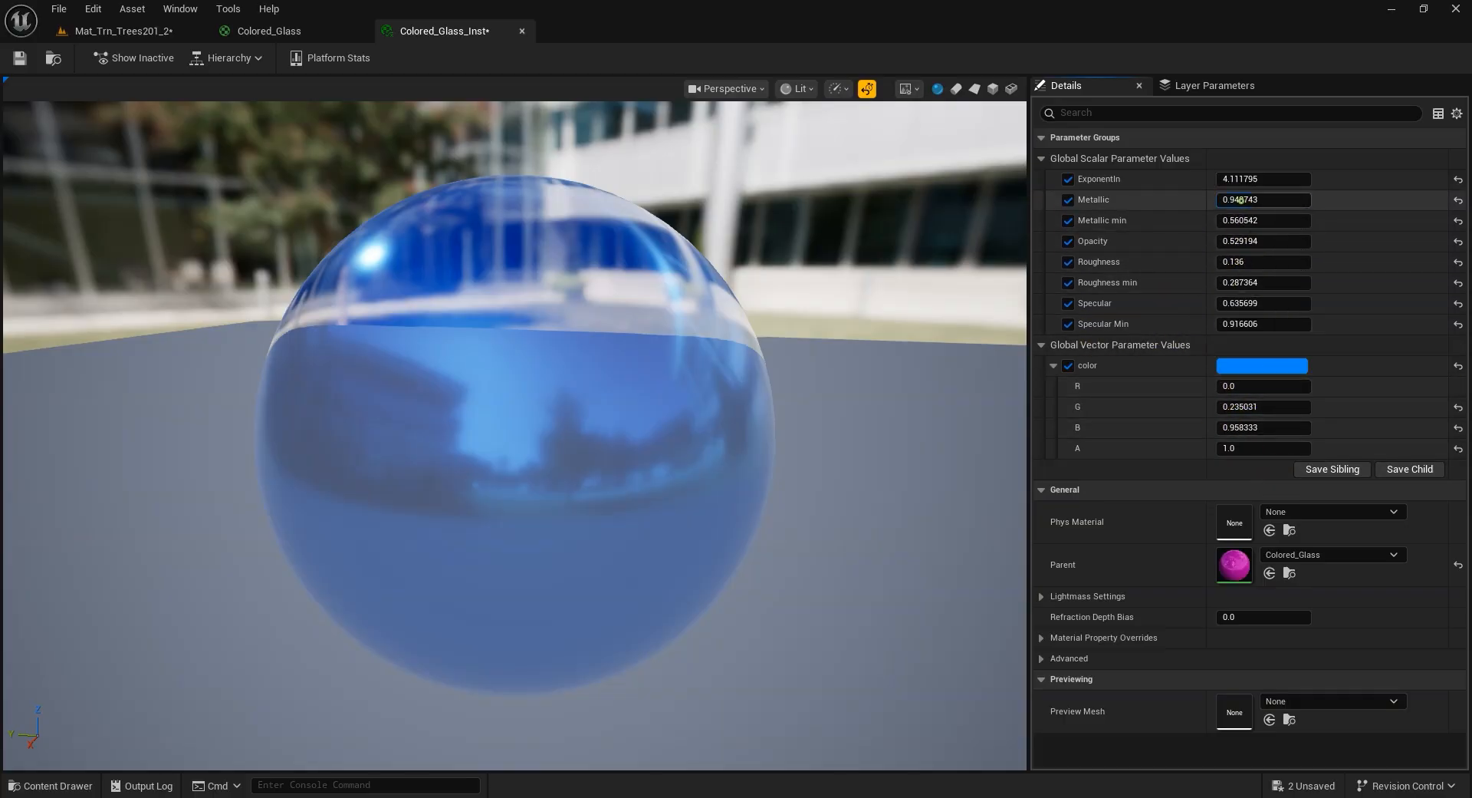
Set Metallic to about 0.92, Metallic min to about 0.31 and Opacity to about 0.68, and rotate the preview sphere.
left_click_drag(1264, 199, 1249, 240)
left_click(1235, 220)
left_click_drag(1011, 240, 2, 161)
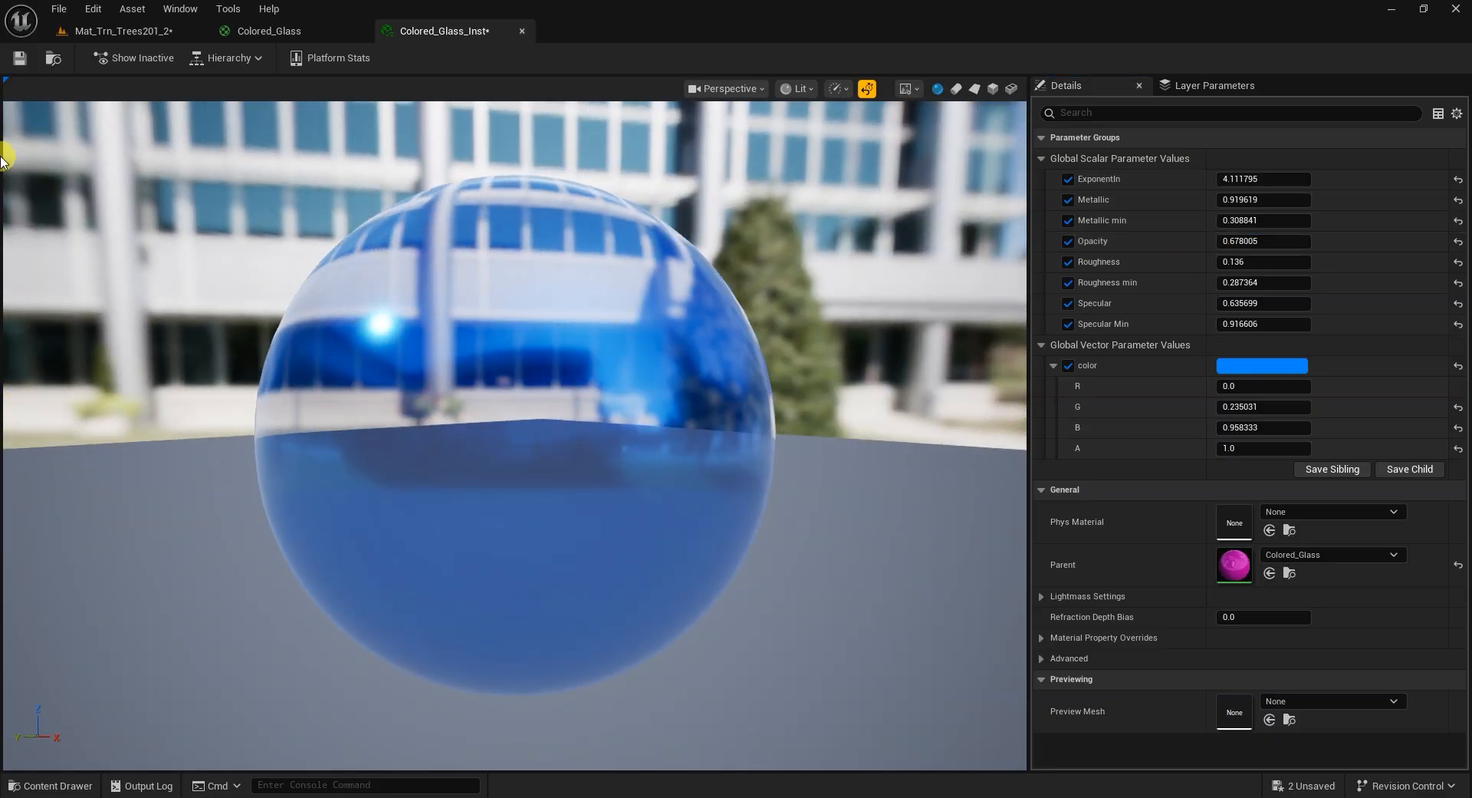
Close Colored_Glass_Inst and examine how the Fresnel, Lerp and parameter nodes connect to the output in the Colored_Glass graph.
left_click(522, 37)
scroll(923, 352, "down", 2)
scroll(953, 217, "up", 2)
right_click_drag(996, 356, 993, 440)
left_click_drag(1199, 313, 1226, 311)
right_click_drag(961, 204, 993, 150)
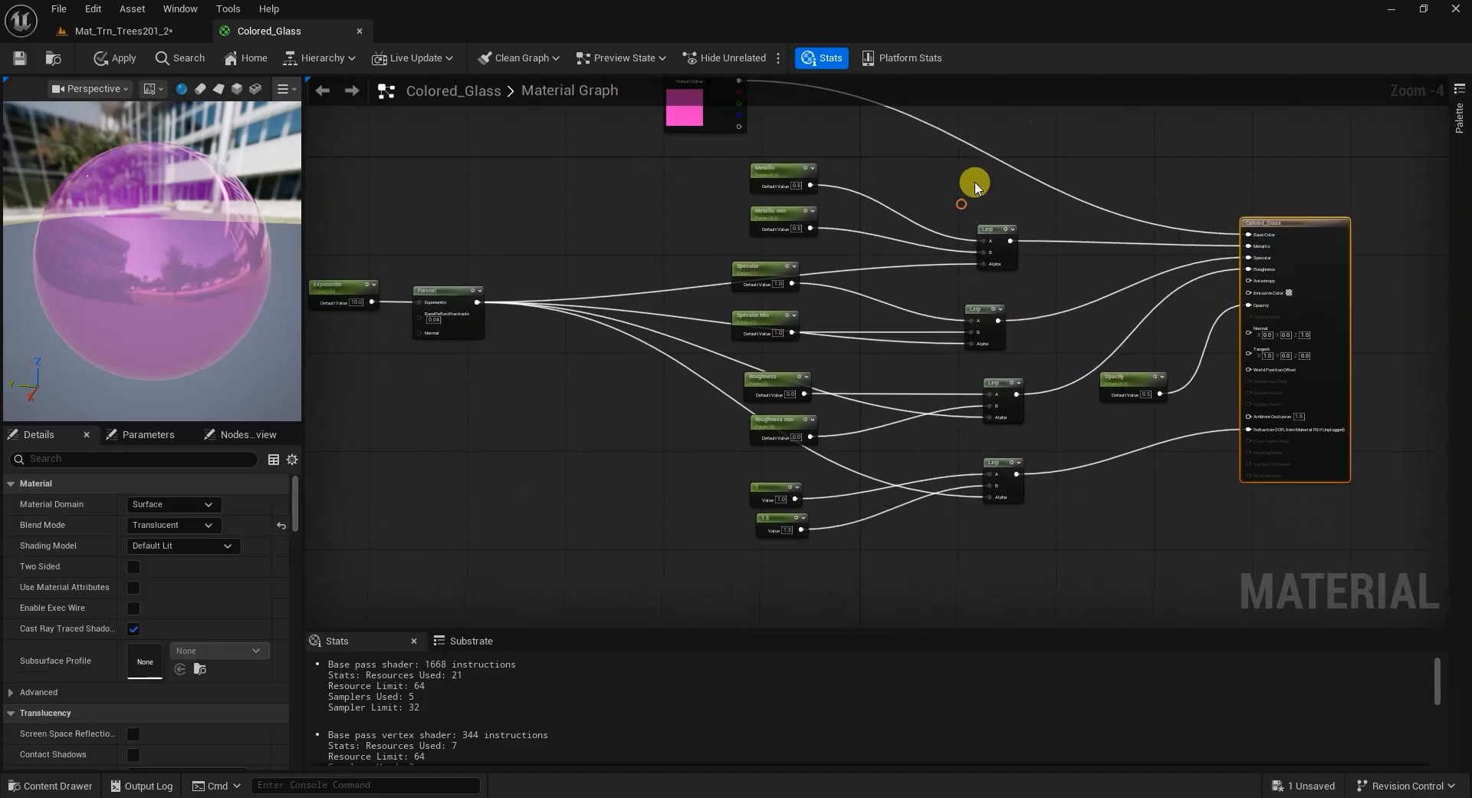
mouse_move(972, 395)
right_mouse_down()
mouse_move(1019, 401)
mouse_move(1071, 361)
mouse_move(970, 396)
right_mouse_up()
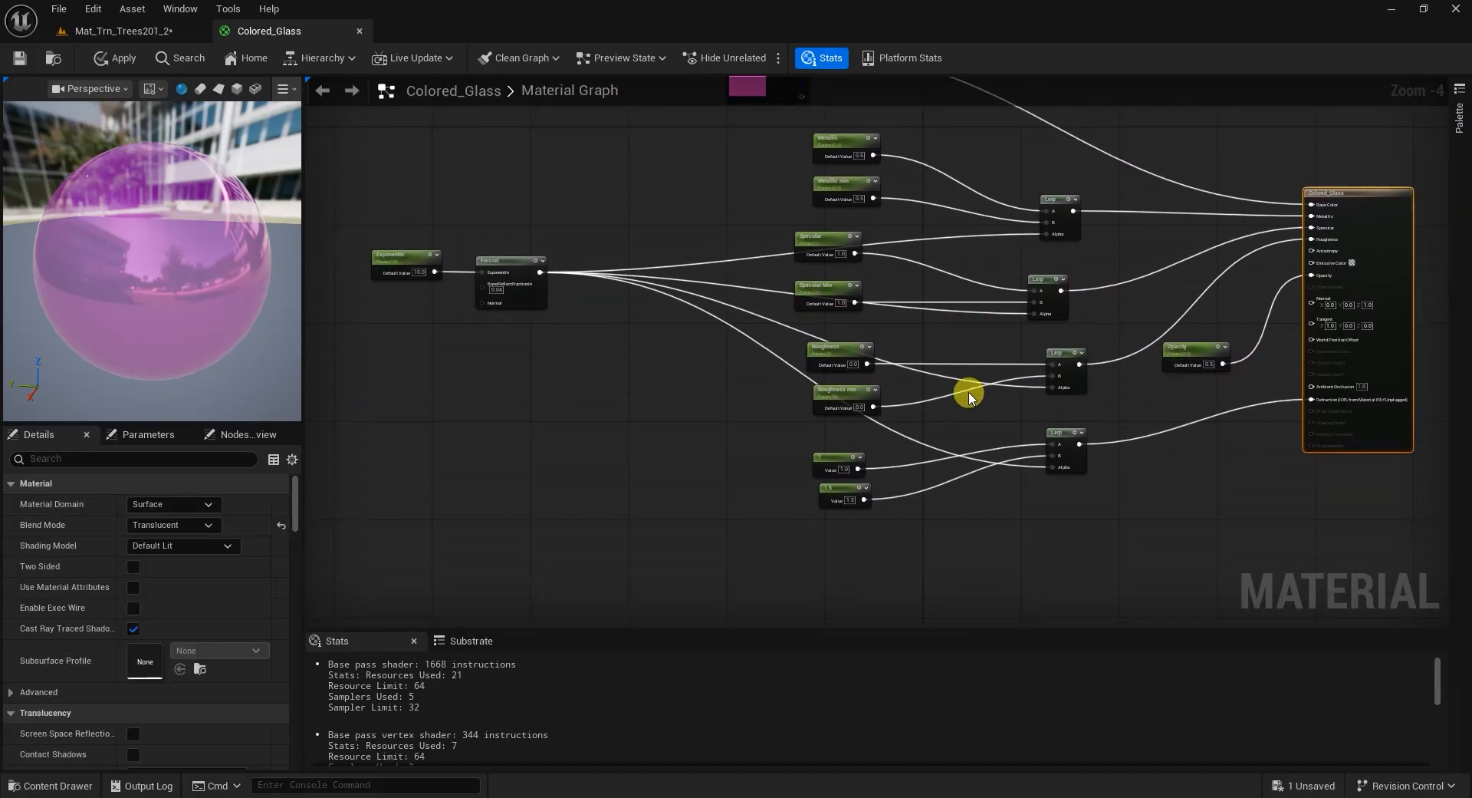
right_click_drag(585, 407, 650, 454)
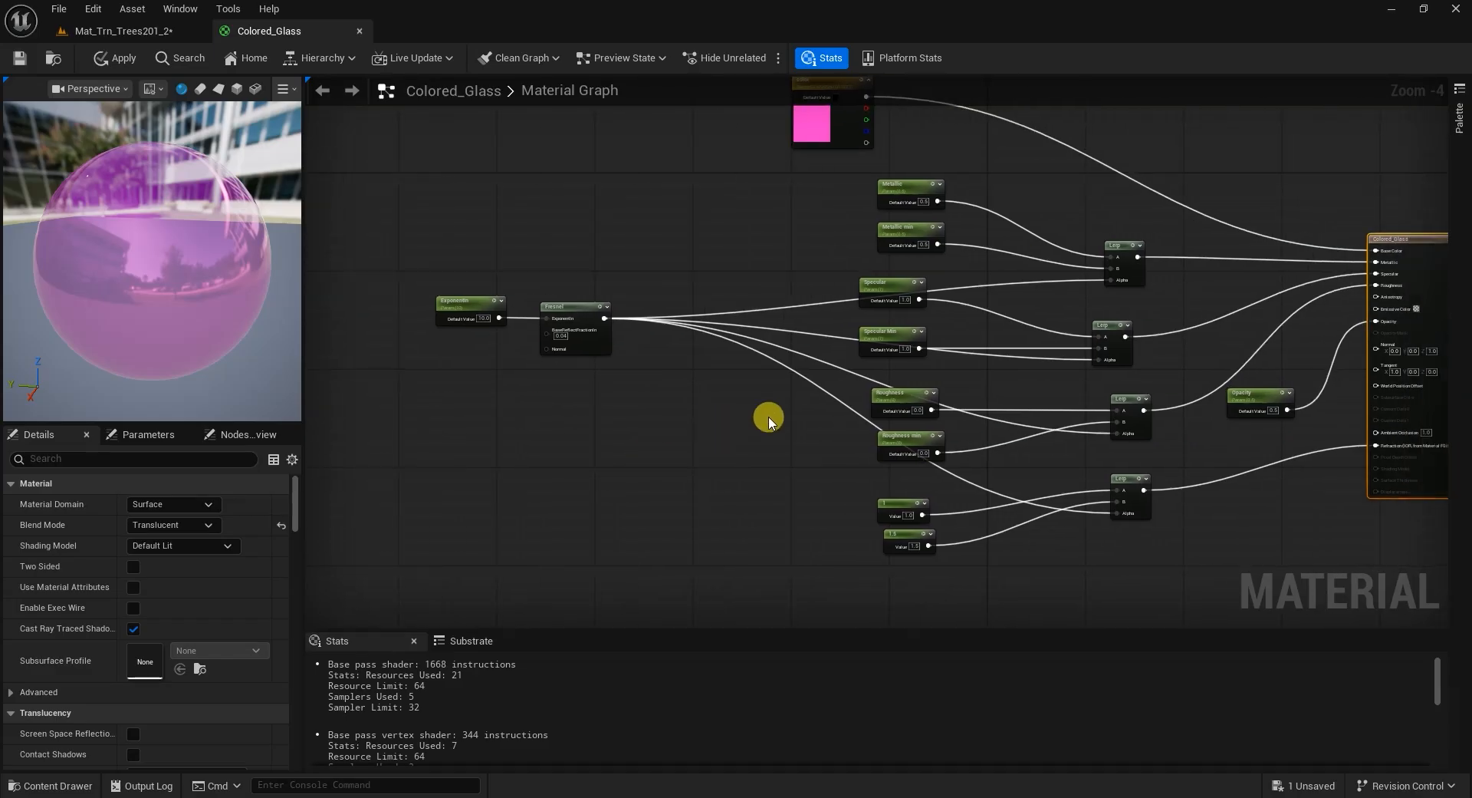
right_click_drag(1063, 414, 975, 427)
right_click_drag(1109, 191, 1063, 183)
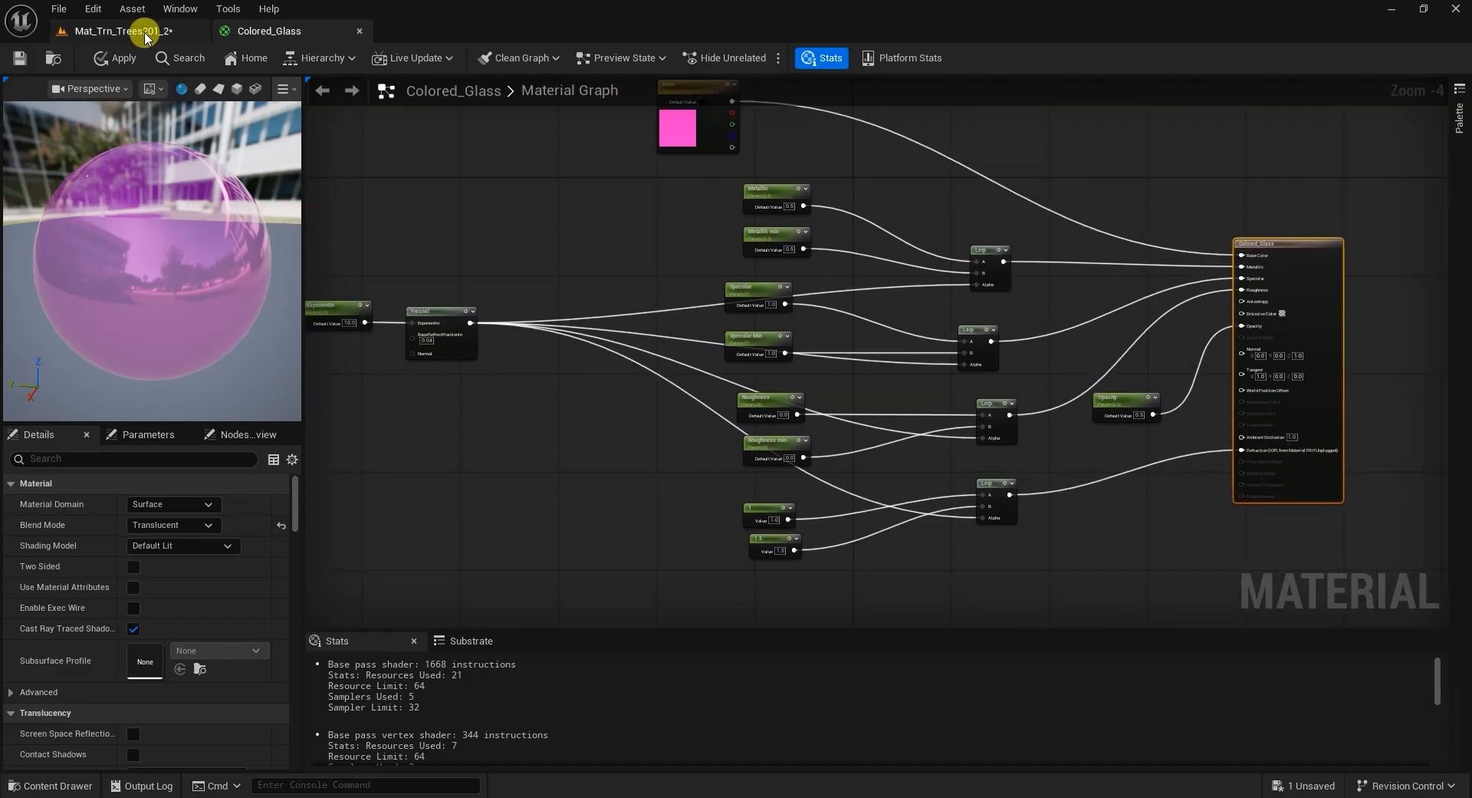
Locate the SM_MatPreviewMesh_02 asset from the level's glass mesh and place a new copy beside the pebble-covered box.
left_click(149, 32)
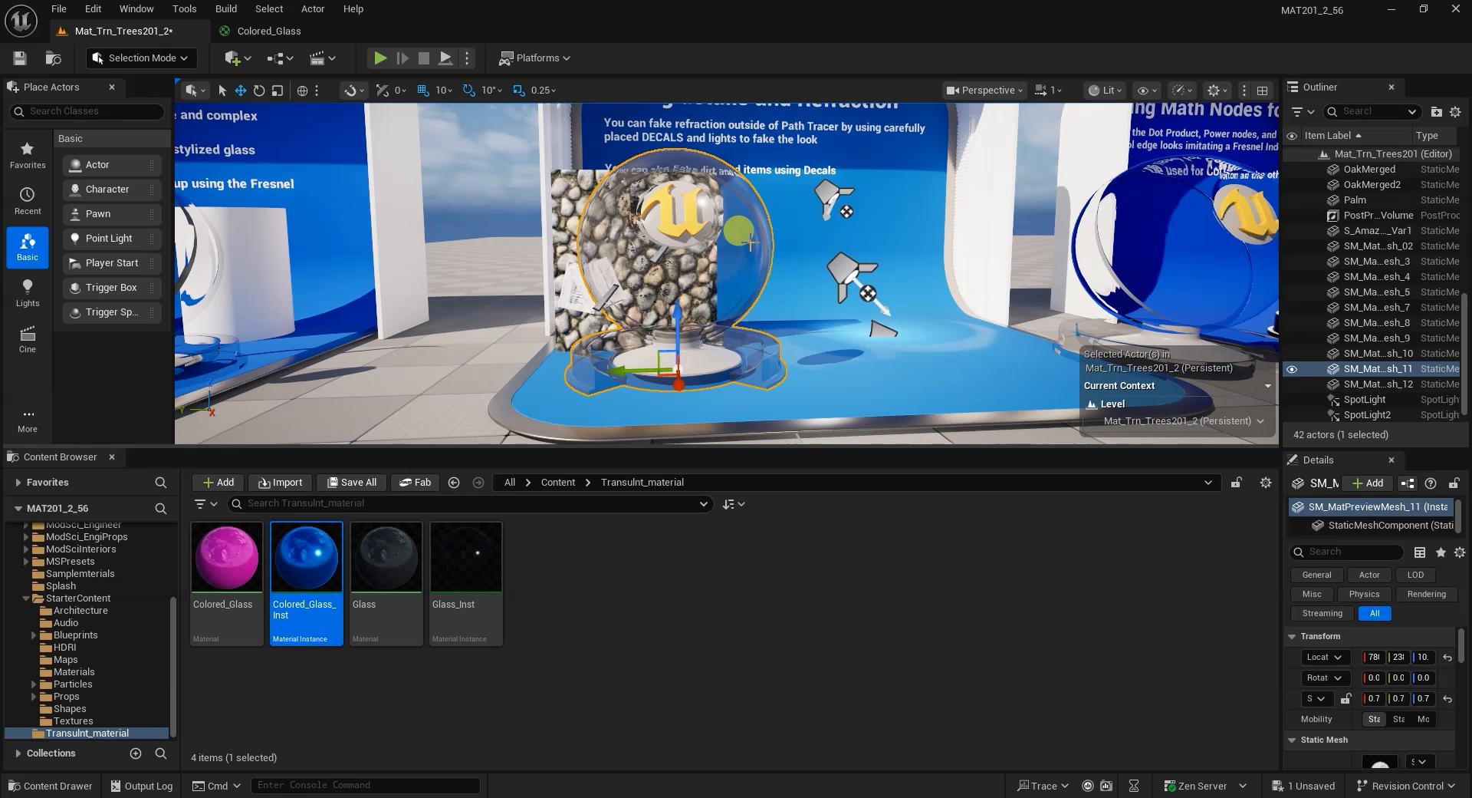
key("ctrl+b")
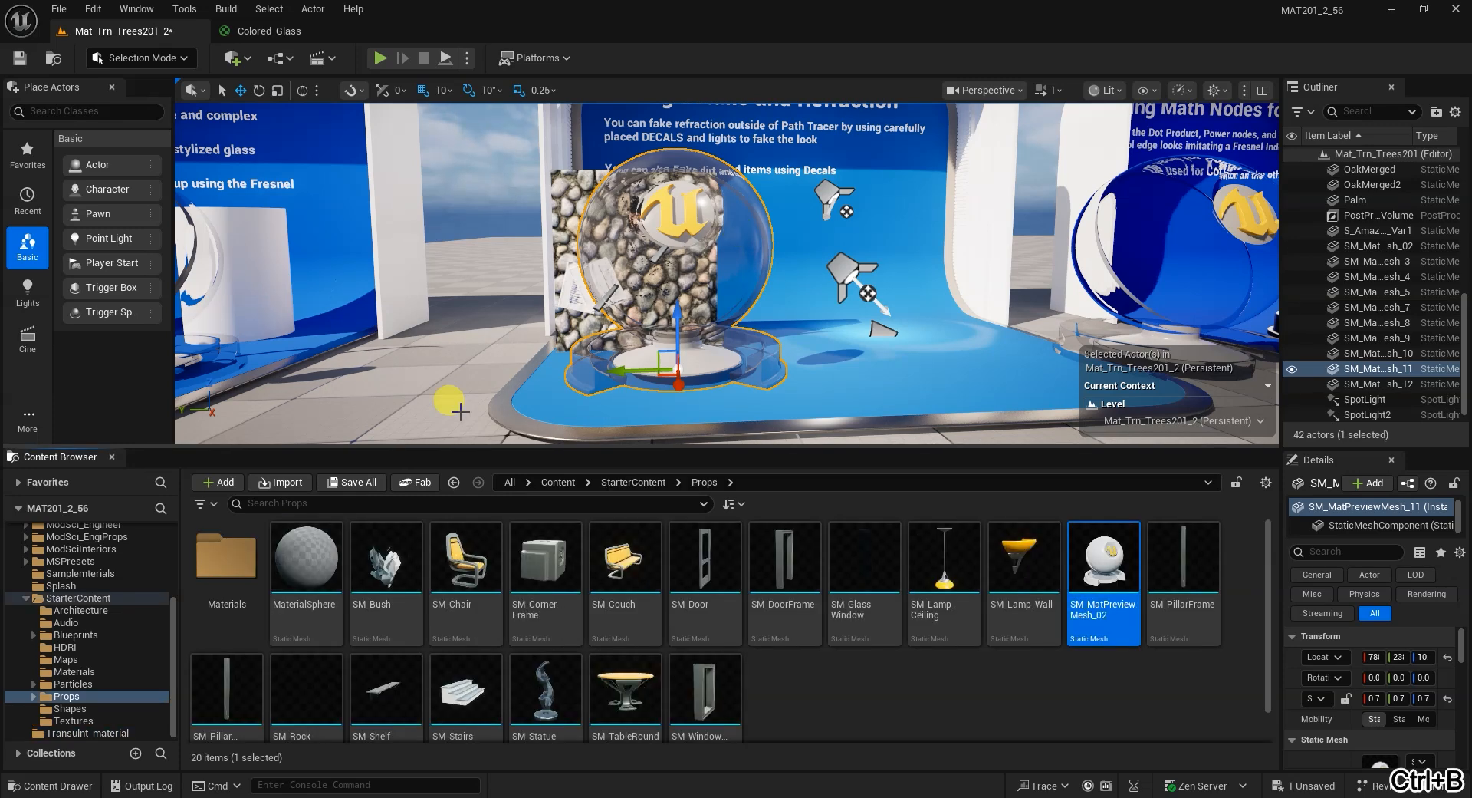
left_click_drag(1108, 579, 925, 388)
right_click_drag(1030, 419, 1077, 419)
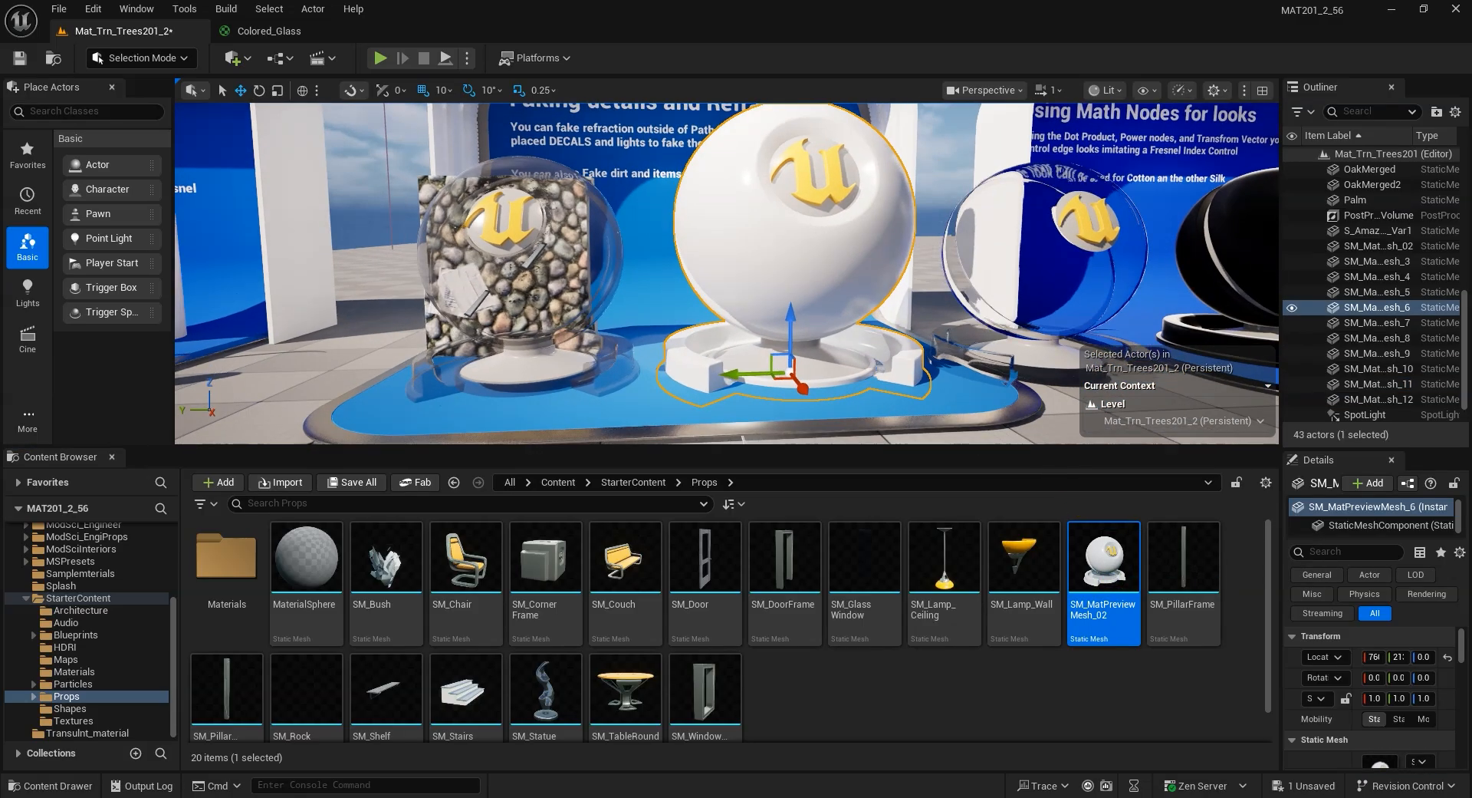
Open the TransuInt_material folder and apply the Colored_Glass material to the new white preview mesh.
left_click(624, 483)
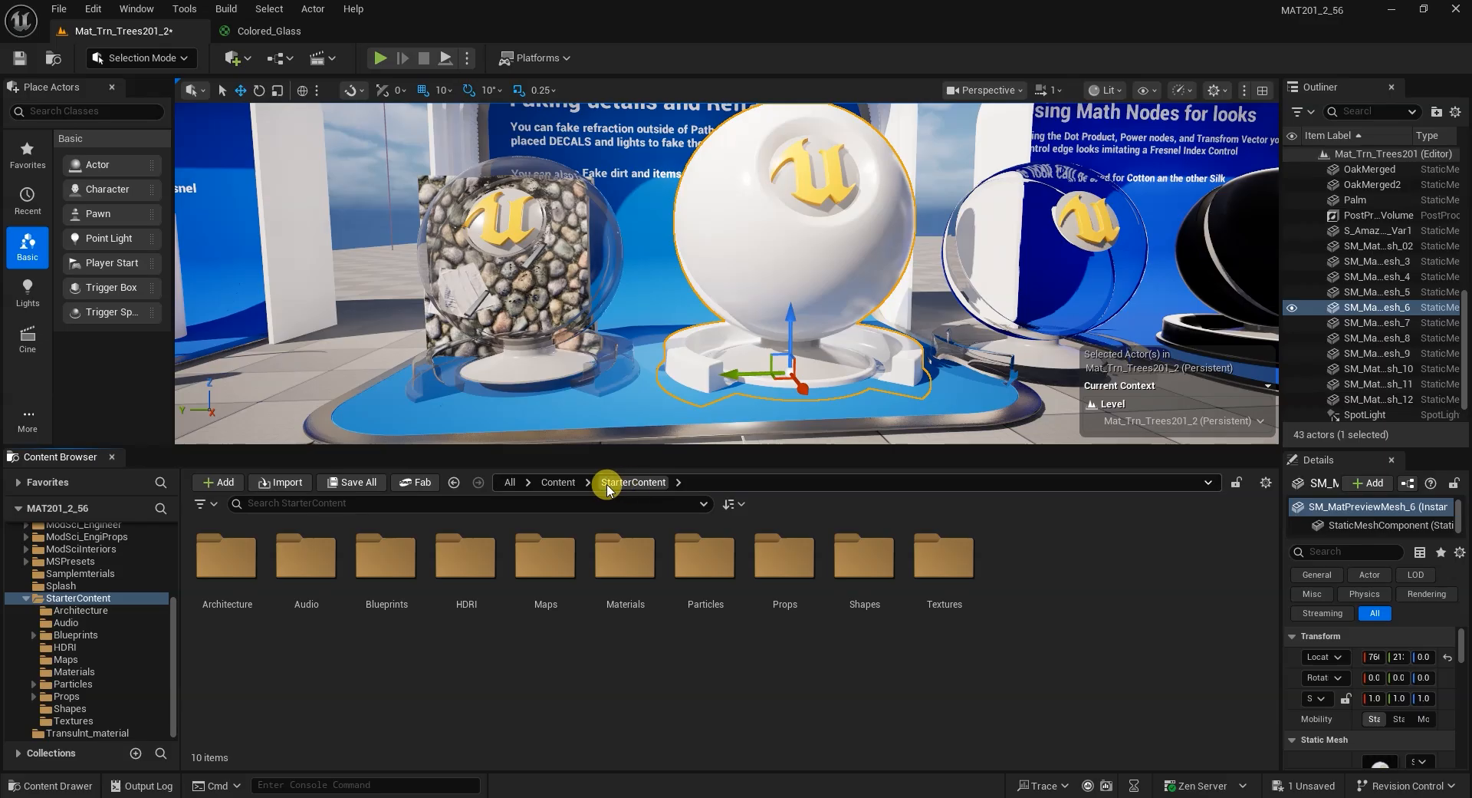
left_click(558, 484)
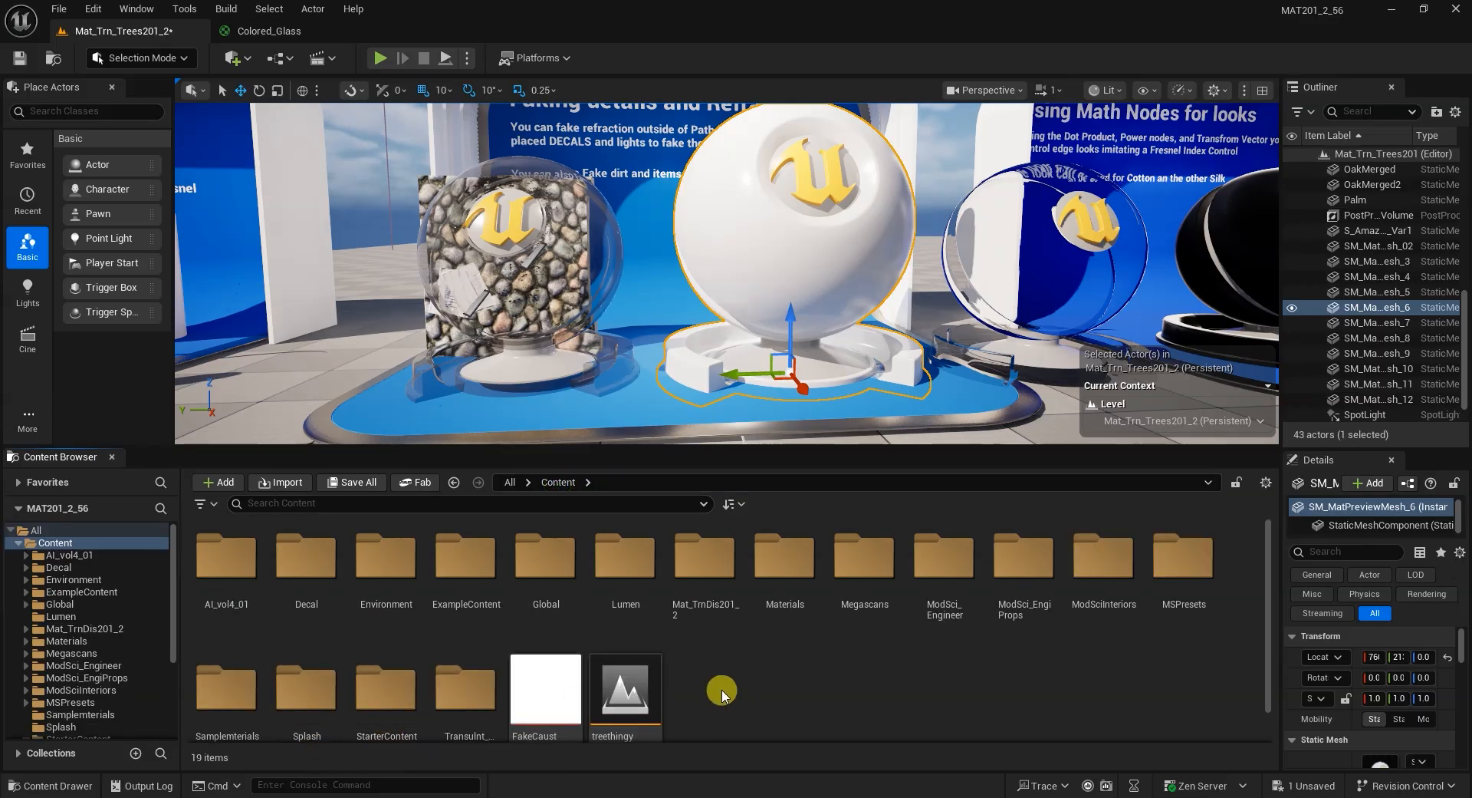
double_click(462, 688)
left_click(226, 556)
left_click_drag(227, 556, 799, 259)
right_click_drag(799, 260, 855, 299)
right_click_drag(1003, 224, 1003, 253)
Raise the pink preview mesh slightly and move the clear glass preview mesh off the stage, away from the pebble box.
mouse_move(696, 372)
left_mouse_down()
mouse_move(696, 310)
mouse_move(695, 363)
left_mouse_up()
left_click(453, 306)
right_click_drag(798, 335, 700, 320)
left_click_drag(567, 364, 497, 315)
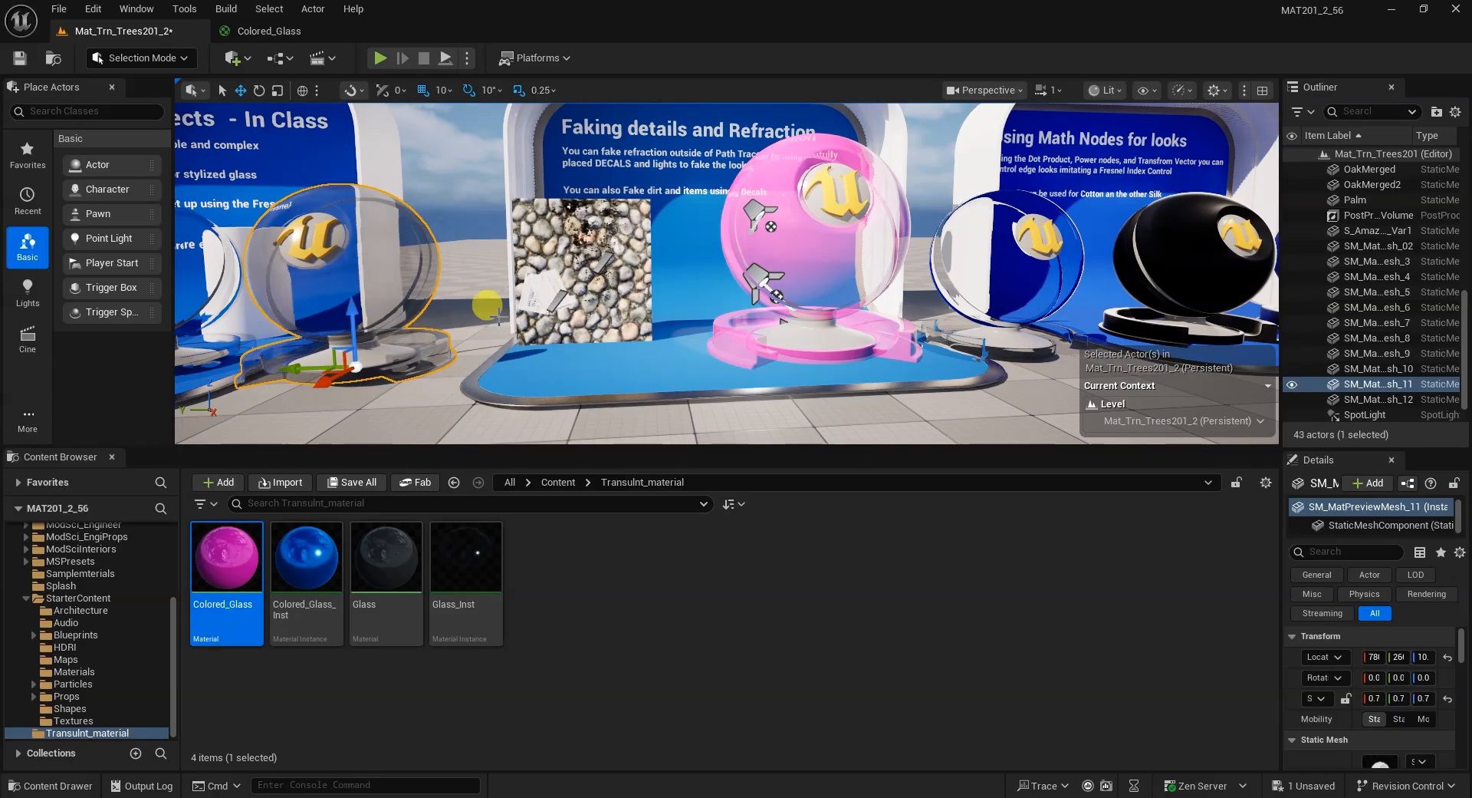
Move the pink Colored_Glass preview mesh over the pebble box so the pebbles sit inside its sphere.
left_click(595, 263)
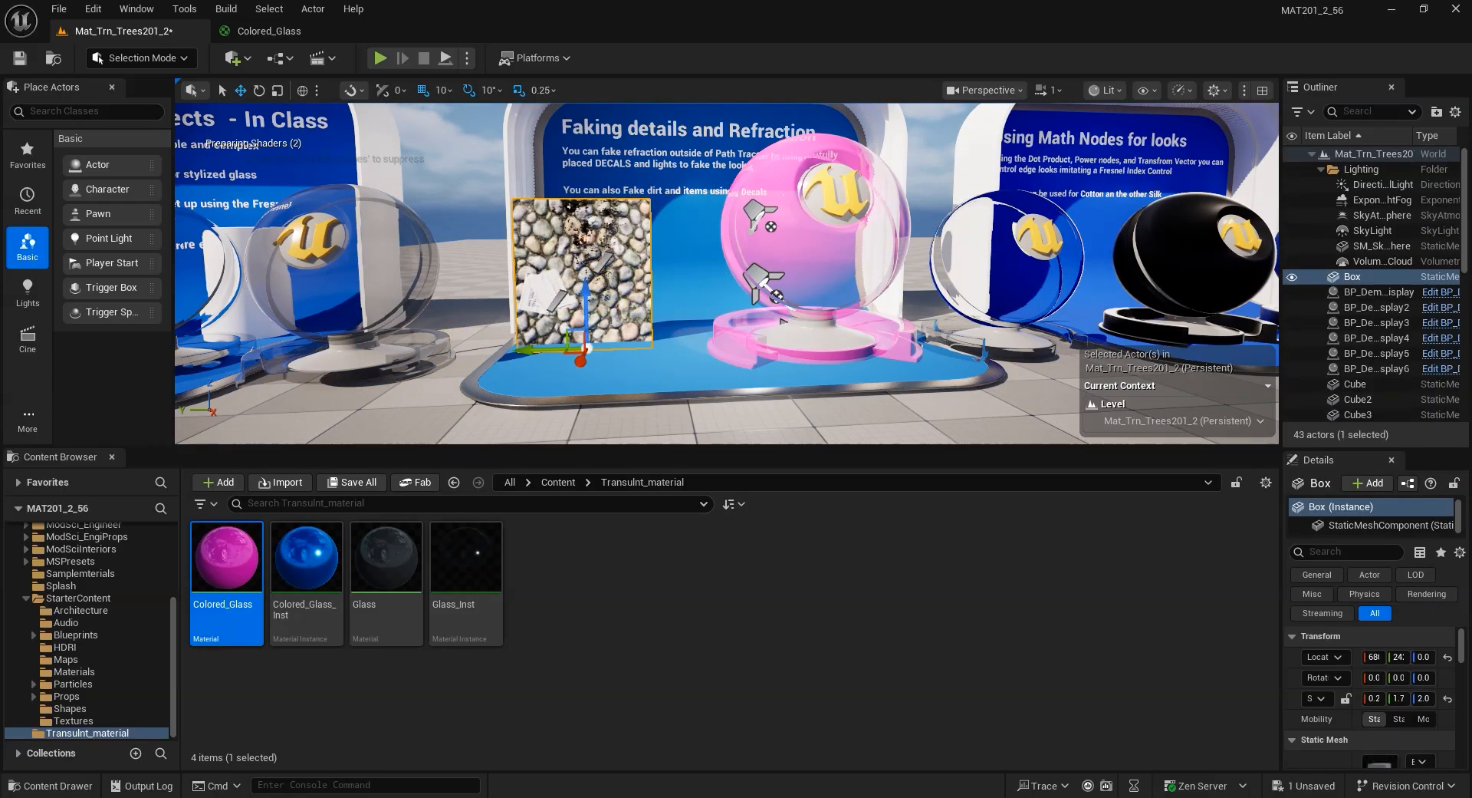
left_click(807, 379)
left_click_drag(763, 349, 537, 367)
scroll(530, 366, "down", 5)
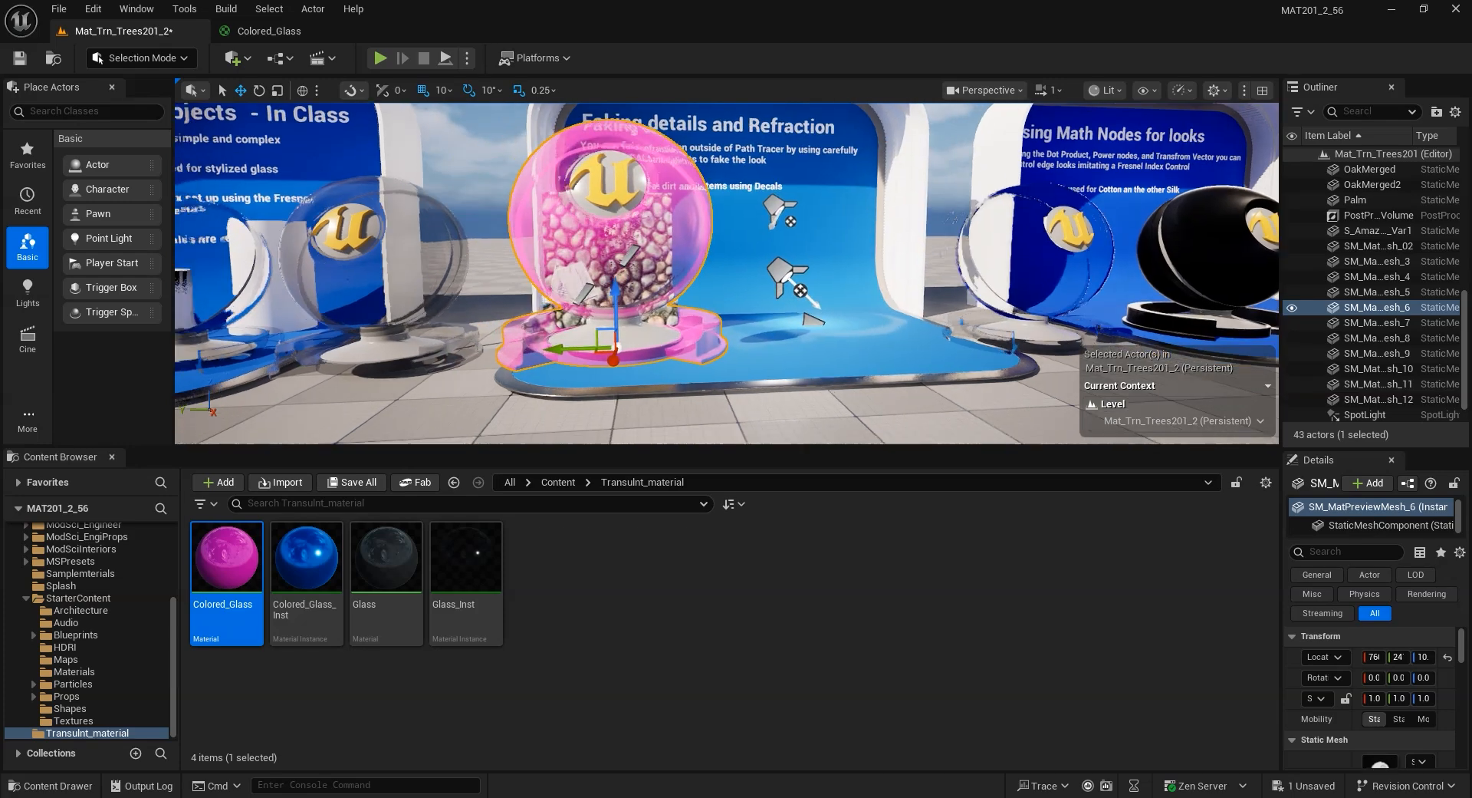
Inspect the Specular, Roughness and refraction Lerp nodes in the Colored_Glass graph, and close the material editor.
left_click(314, 35)
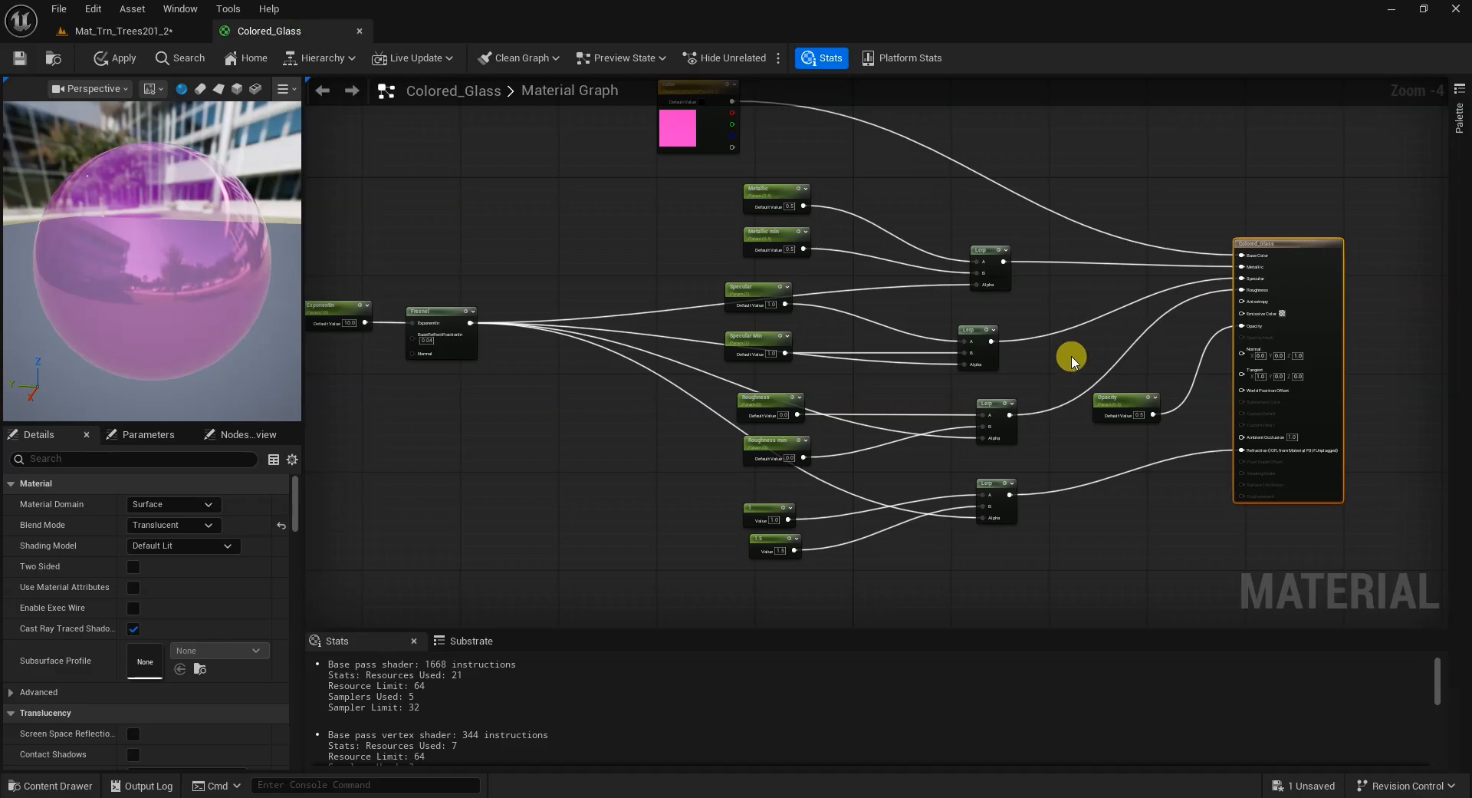
scroll(813, 414, "up", 3)
right_click_drag(1043, 318, 1060, 418)
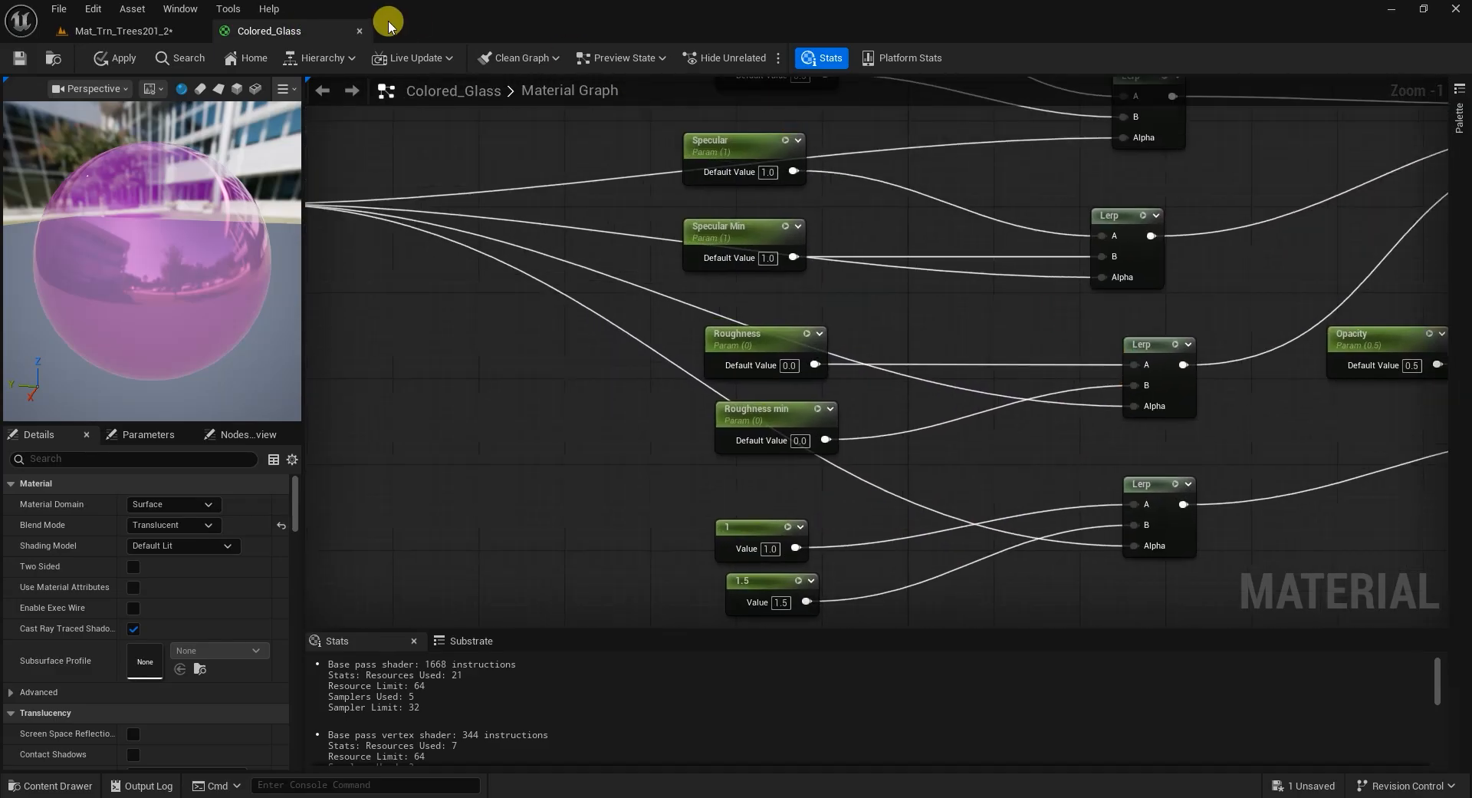
left_click(364, 33)
Apply Colored_Glass_Inst to the pink preview mesh and shift the mesh so its sphere only partly overlaps the pebble box.
left_click(780, 445)
double_click(302, 566)
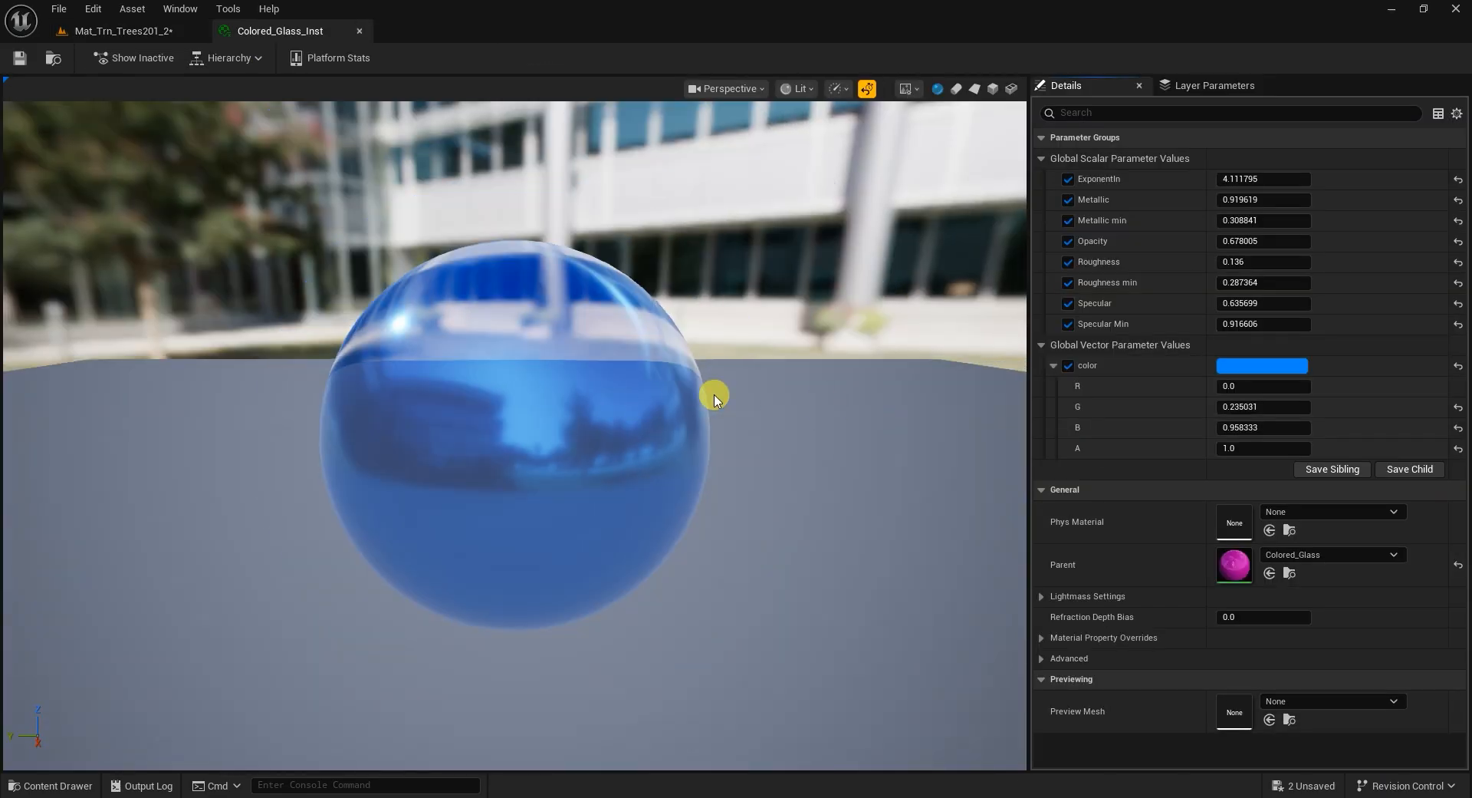
left_click(357, 31)
left_click_drag(307, 564, 779, 260)
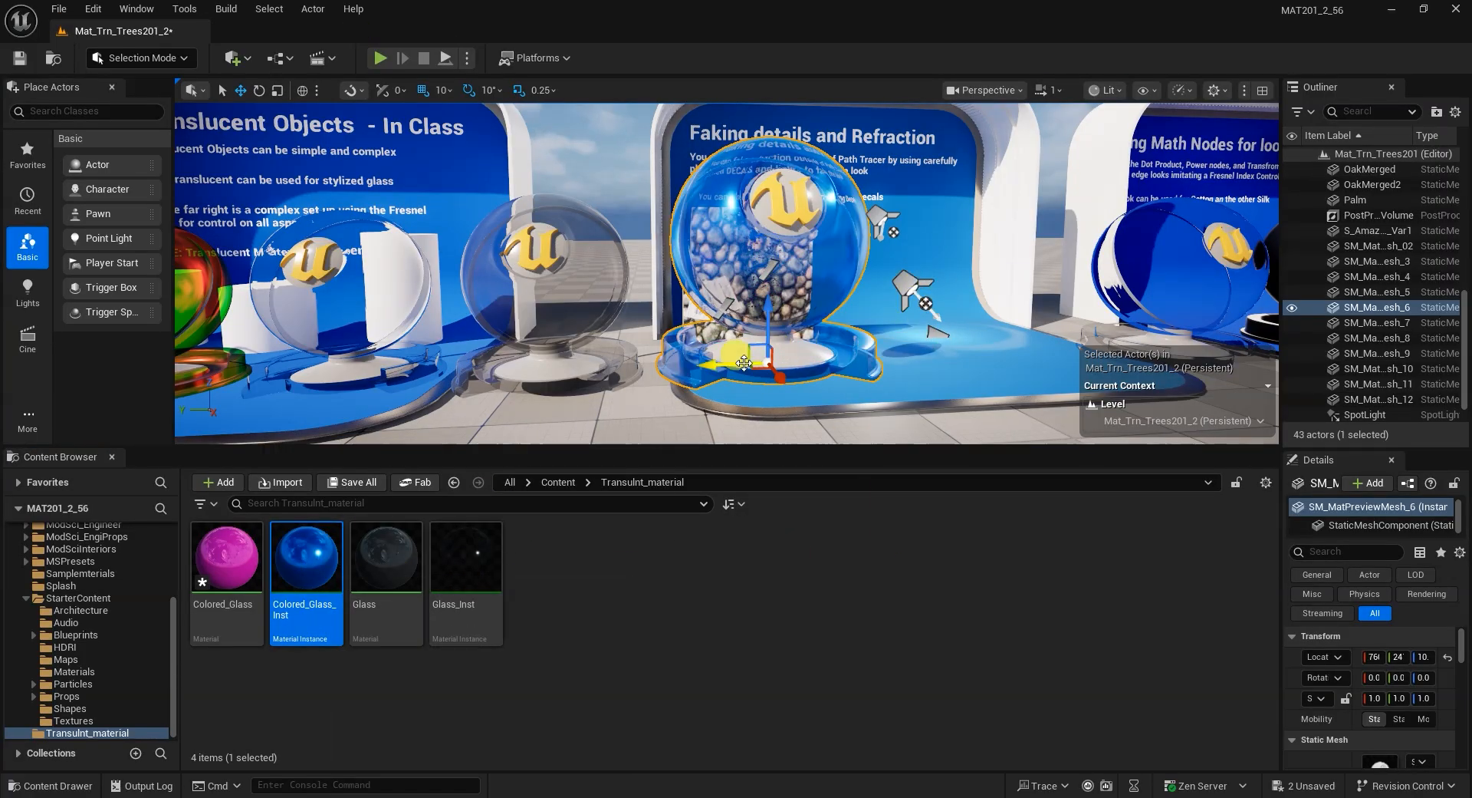
left_click_drag(744, 362, 750, 359)
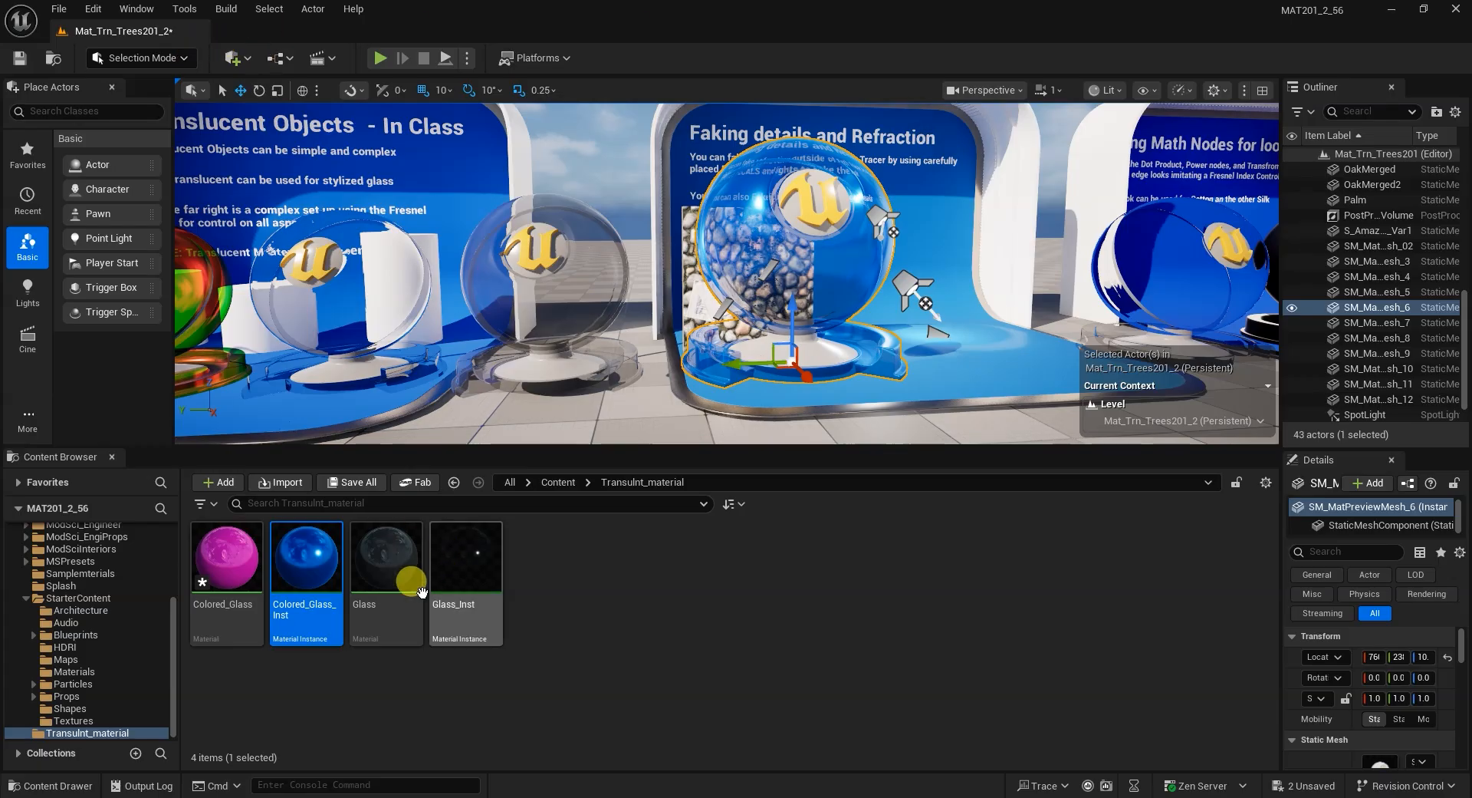
Open Colored_Glass_Inst in a floating, enlarged window with widened parameter details, and show the level viewport in game view.
double_click(329, 555)
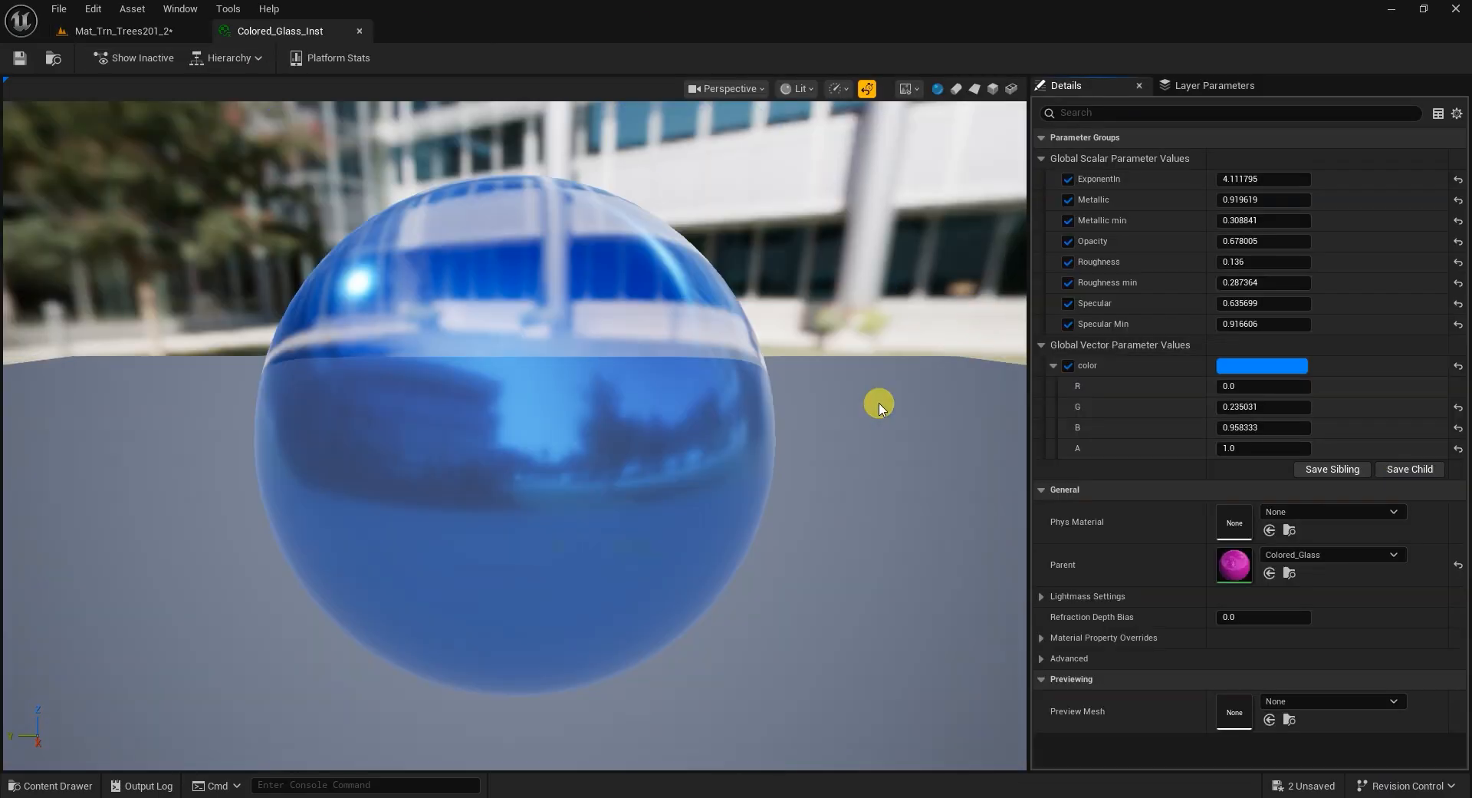
left_click_drag(269, 37, 586, 395)
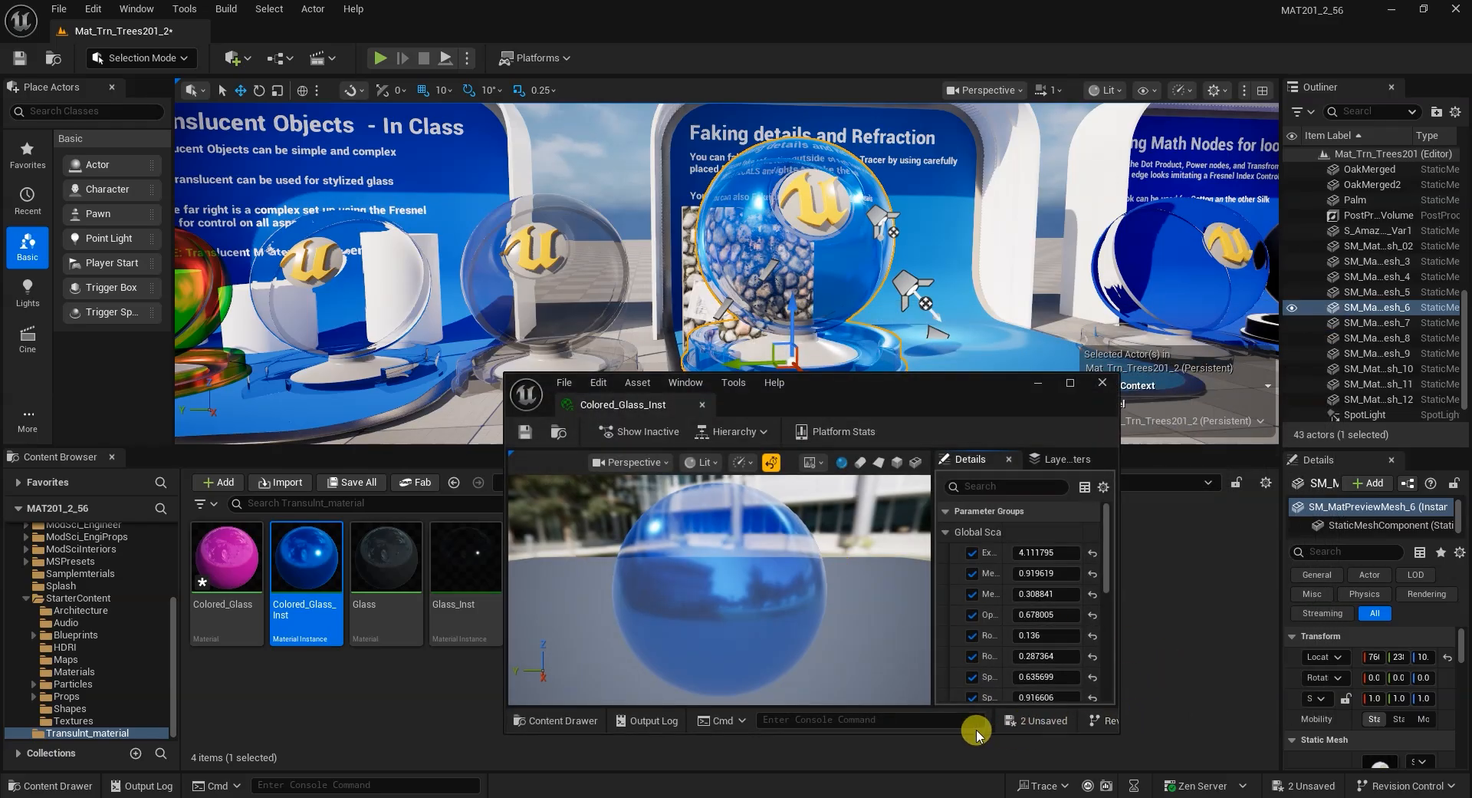
left_click_drag(951, 735, 955, 785)
left_click_drag(1119, 607, 1160, 605)
middle_click_drag(1005, 259, 1054, 299)
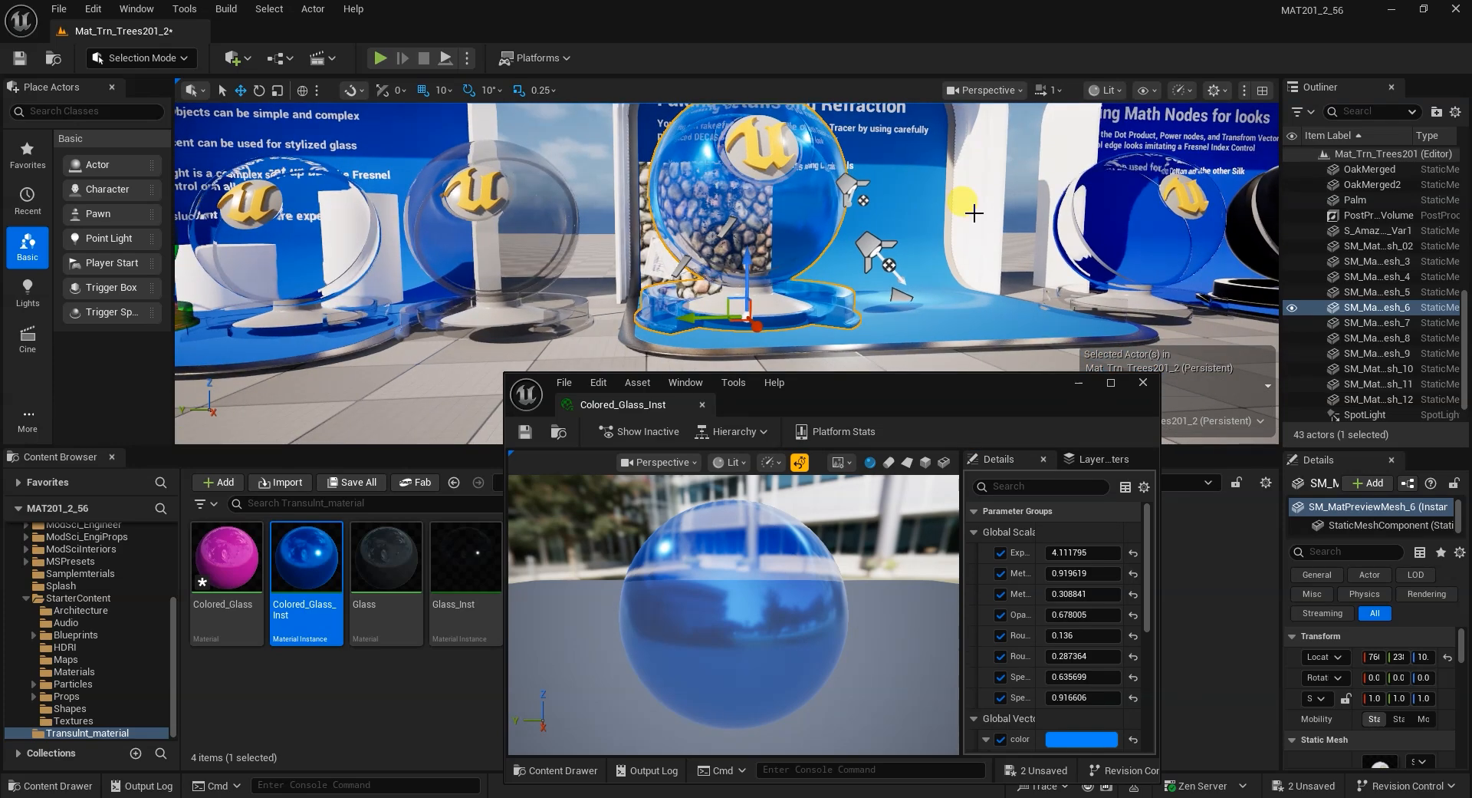
key("g")
middle_click_drag(882, 212, 921, 189)
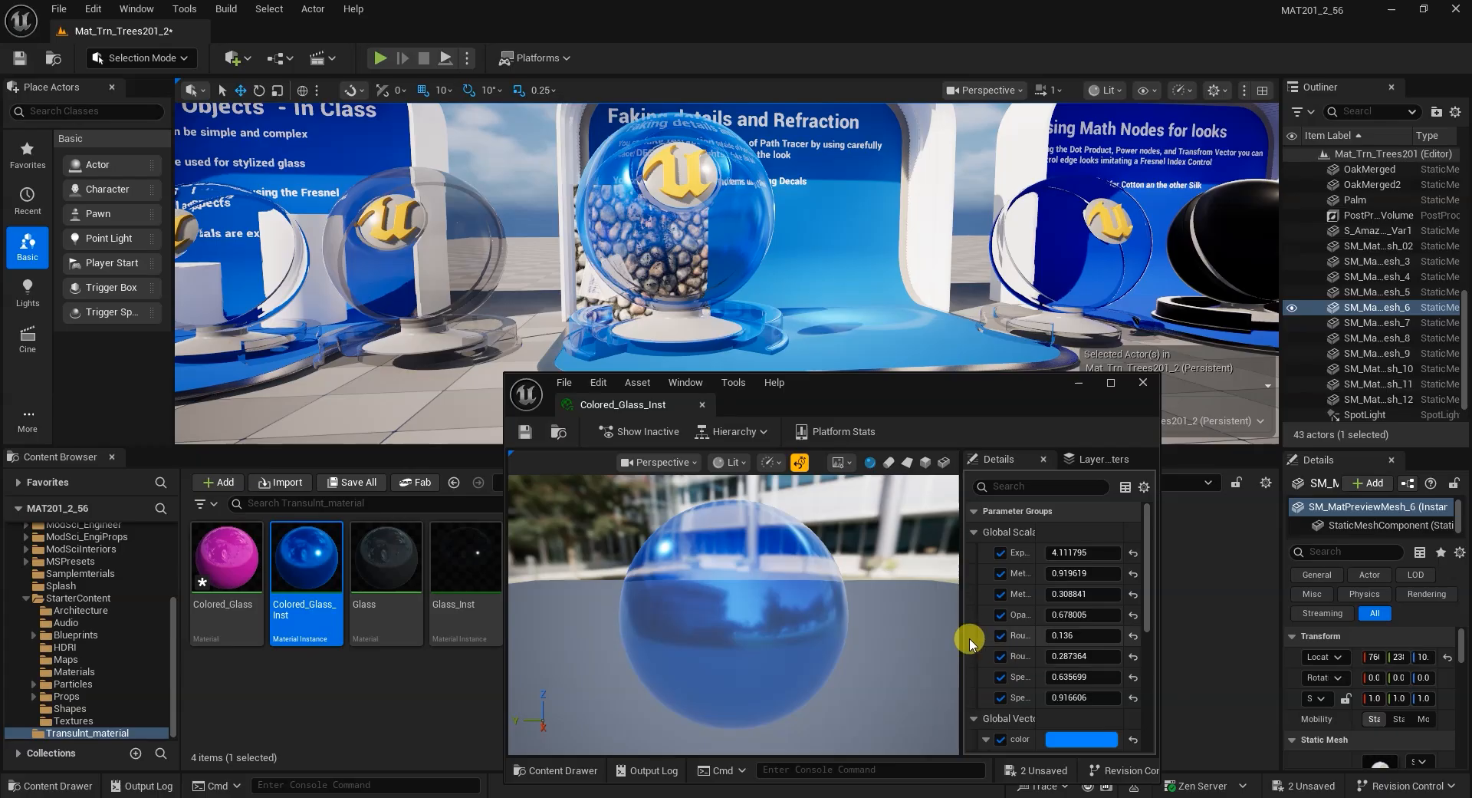
left_click_drag(960, 636, 903, 633)
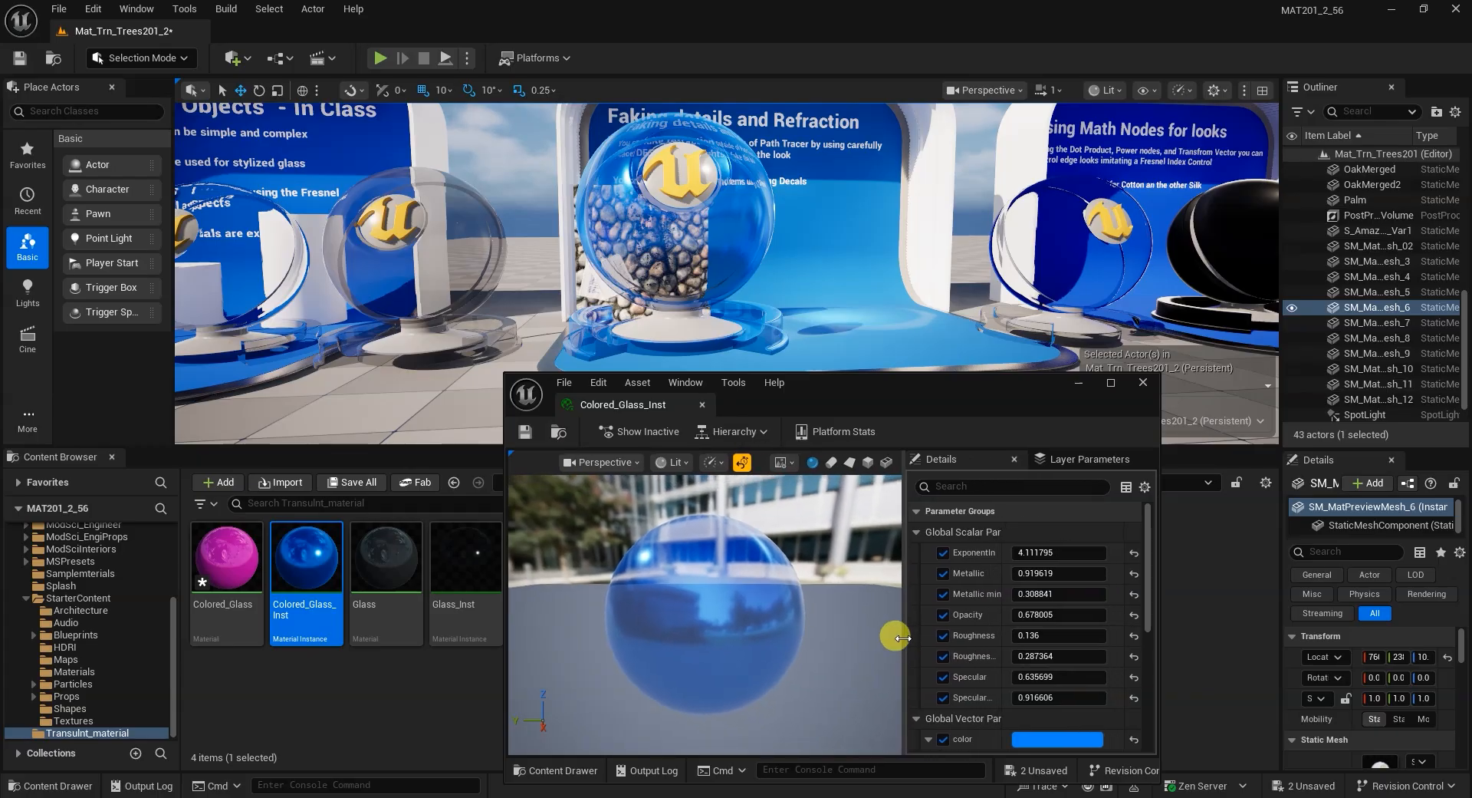
Set Opacity to about 0.80, Metallic min to about 1.54 and ExponentIn to about 5.44 in Colored_Glass_Inst.
left_click_drag(1055, 614, 1105, 594)
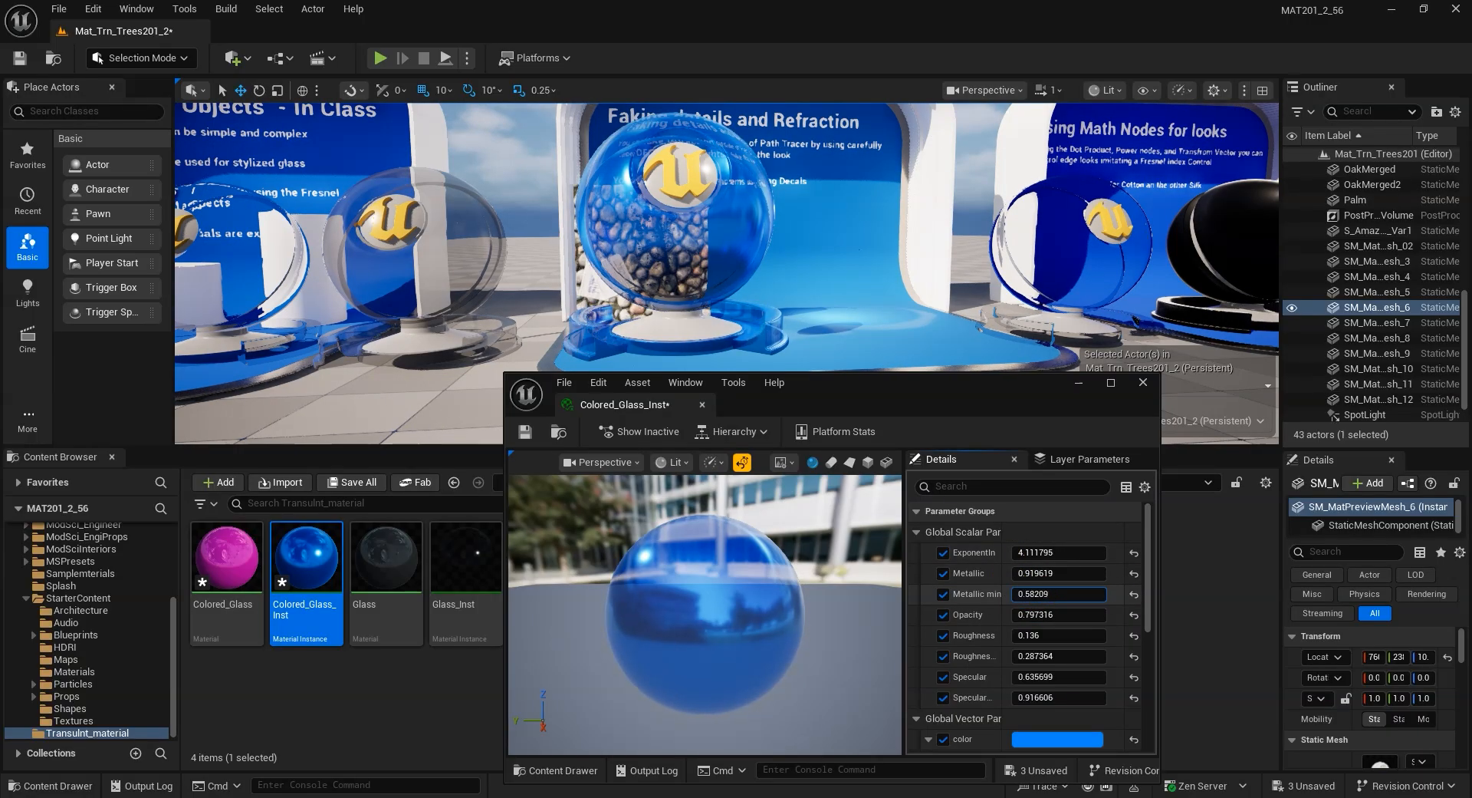
mouse_move(1058, 594)
left_mouse_down()
mouse_move(1131, 593)
mouse_move(1089, 593)
mouse_move(1041, 552)
mouse_move(1093, 552)
mouse_move(960, 552)
left_mouse_up()
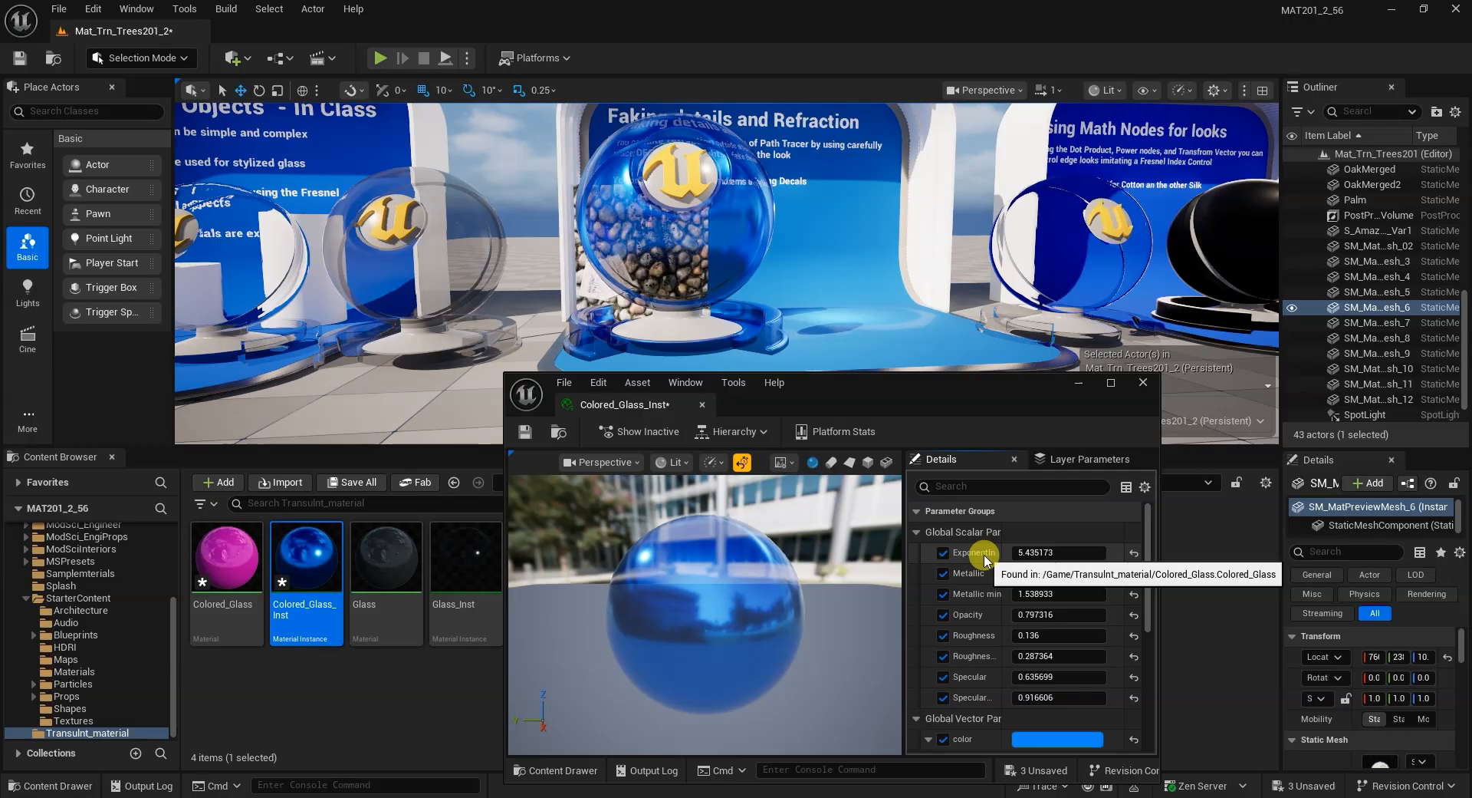
Open the Colored_Glass graph in a maximized window and rename the ExponentIn parameter feeding the Fresnel node to IOR.
left_click(247, 569)
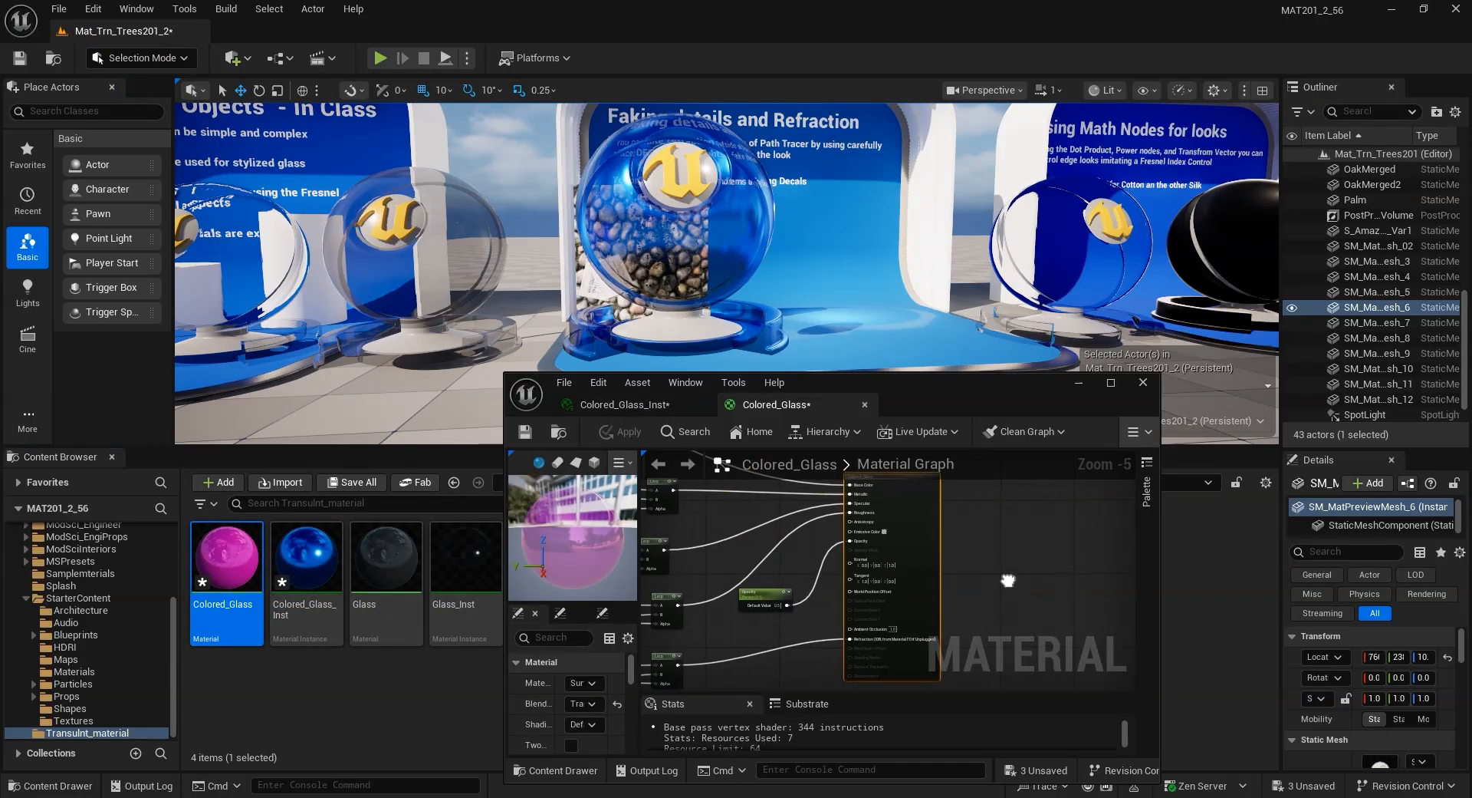
right_click_drag(671, 503, 801, 568)
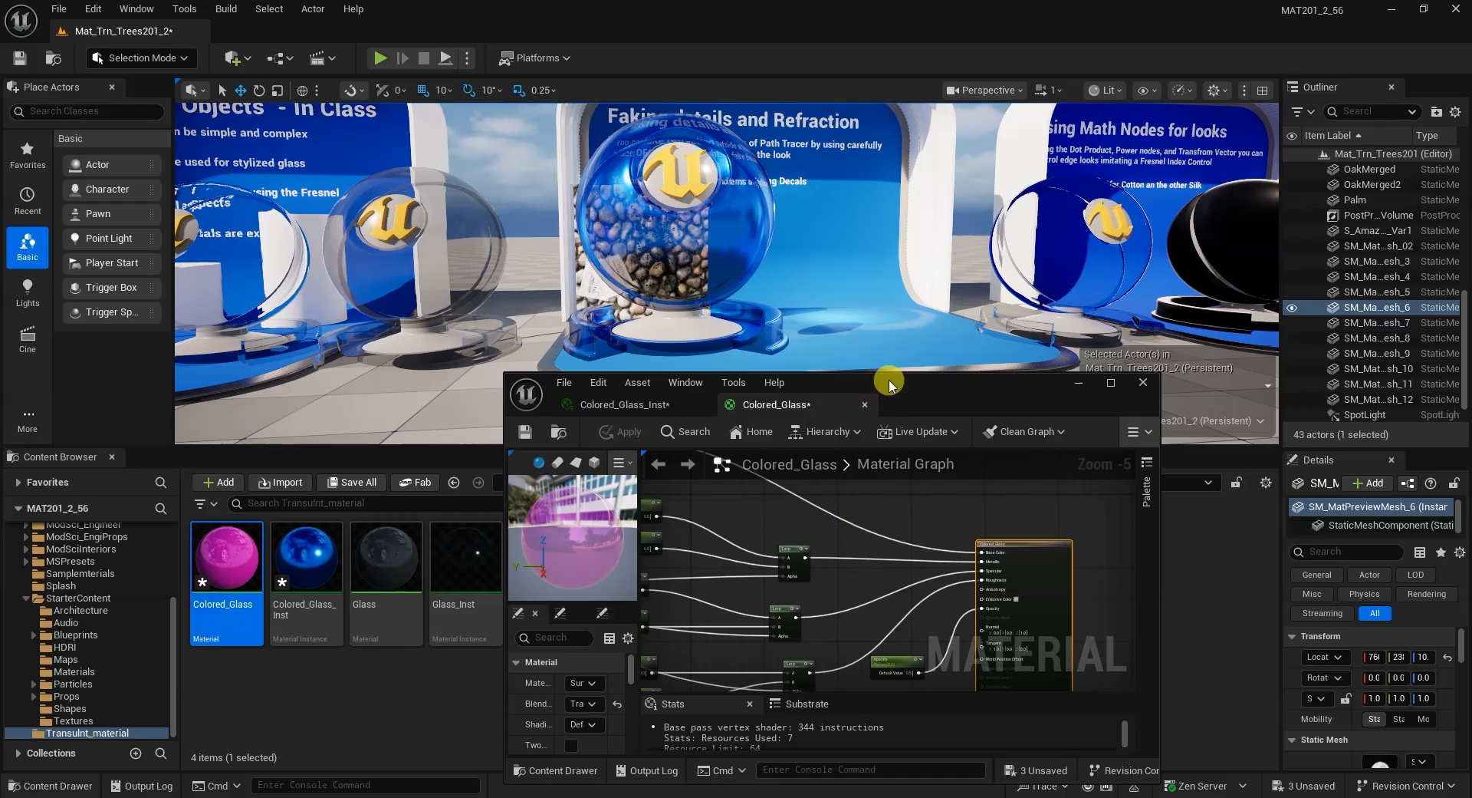
double_click(890, 383)
scroll(736, 491, "up", 3)
scroll(626, 383, "up", 3)
left_click(581, 333)
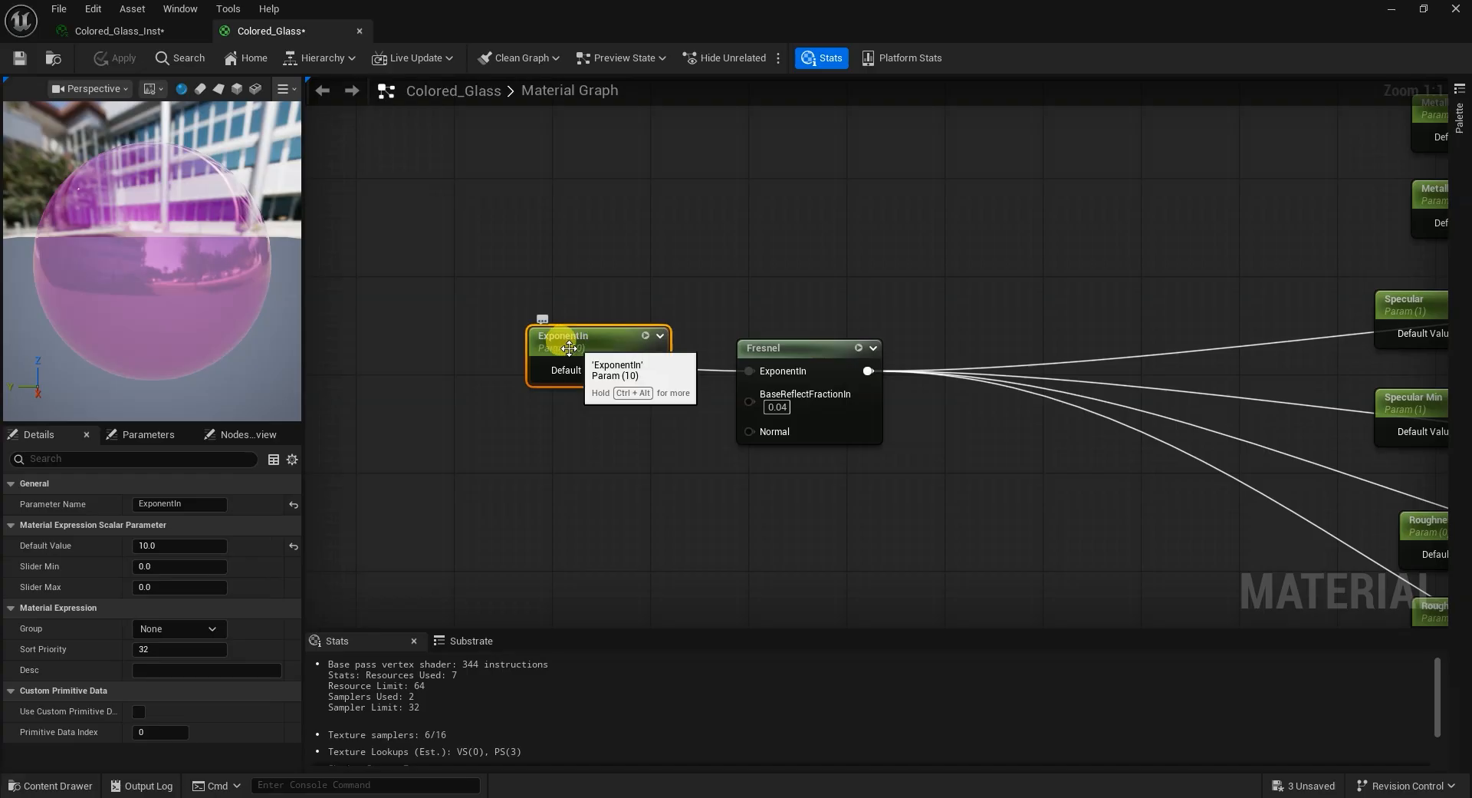
left_click(188, 503)
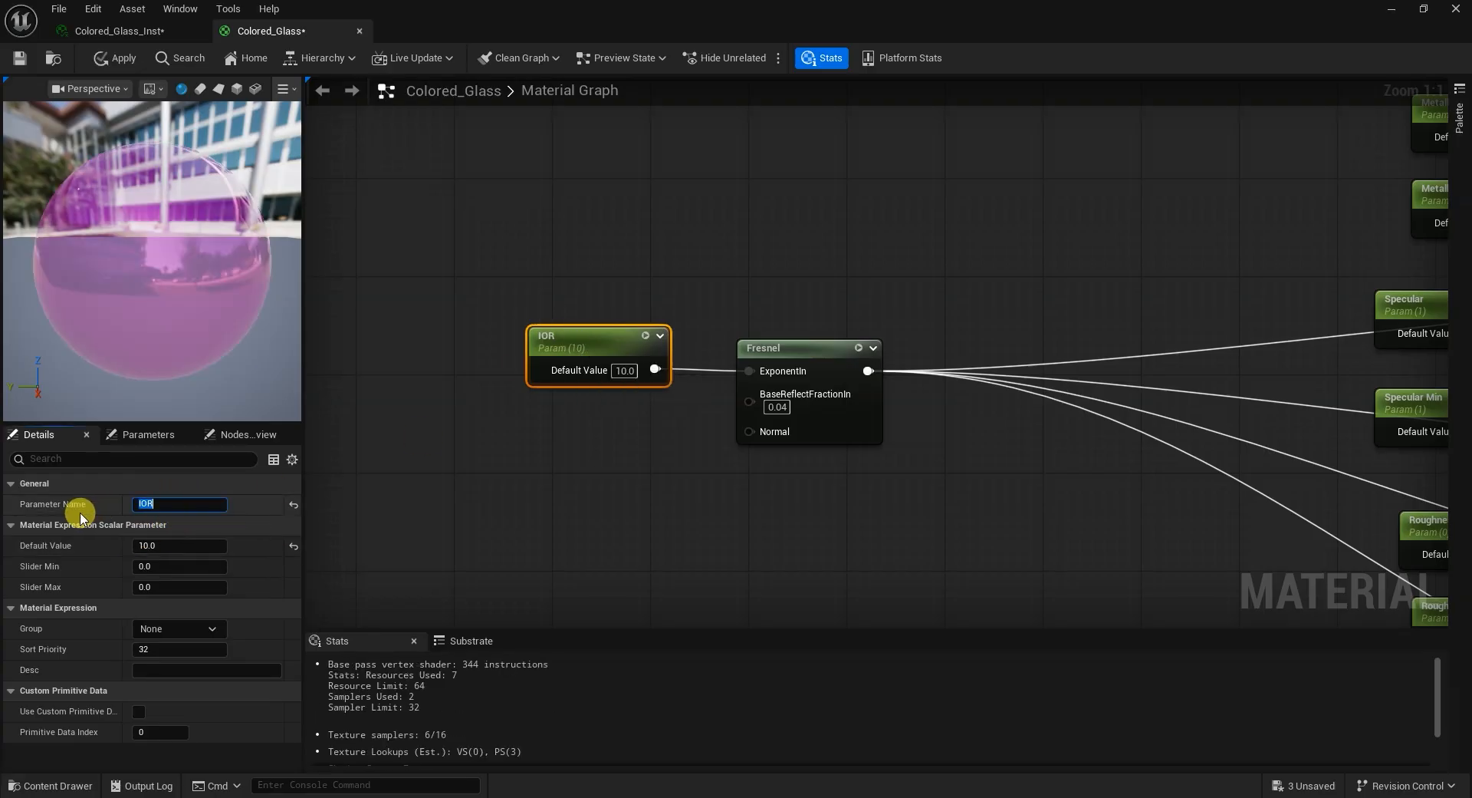
Save Colored_Glass and tidy the spacing of the lowest Lerp node and the 1 and 1.5 constants feeding it.
left_click(20, 61)
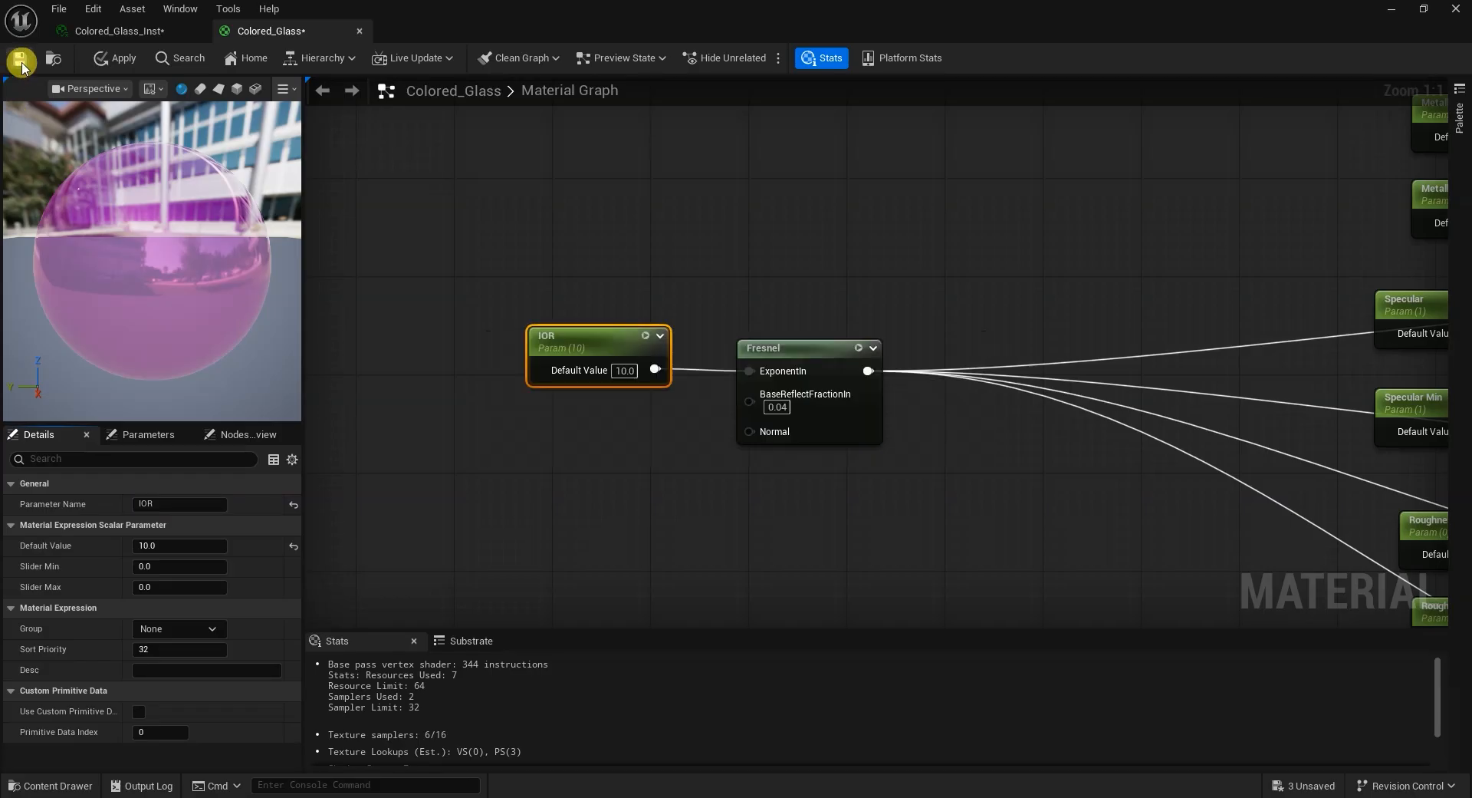
right_click_drag(950, 235, 468, 187)
scroll(977, 449, "down", 2)
right_click_drag(983, 453, 833, 285)
scroll(882, 468, "up", 2)
left_click(812, 534)
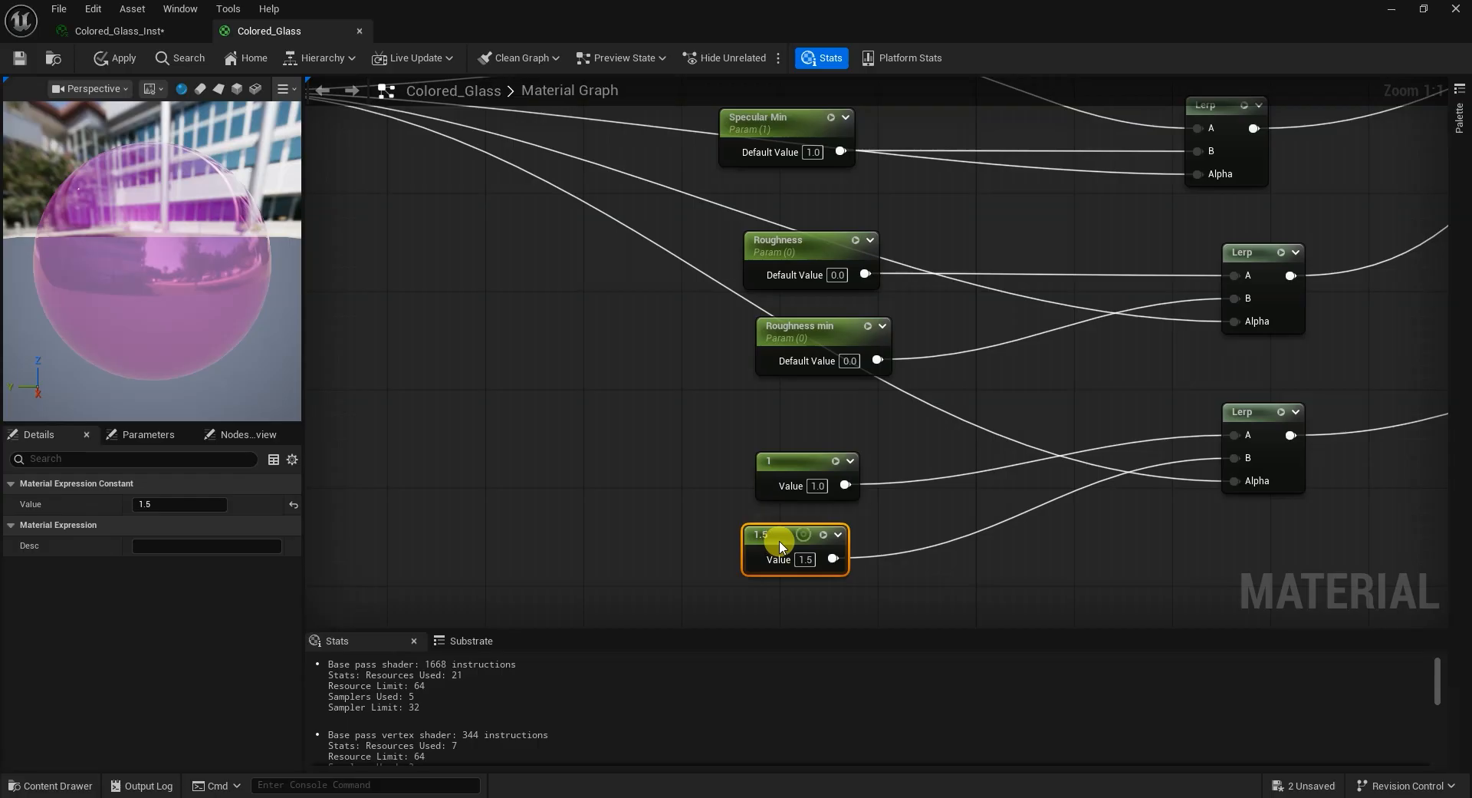
right_click_drag(1290, 425, 1128, 437)
left_click_drag(1083, 442, 1084, 454)
right_click_drag(1241, 369, 1151, 337)
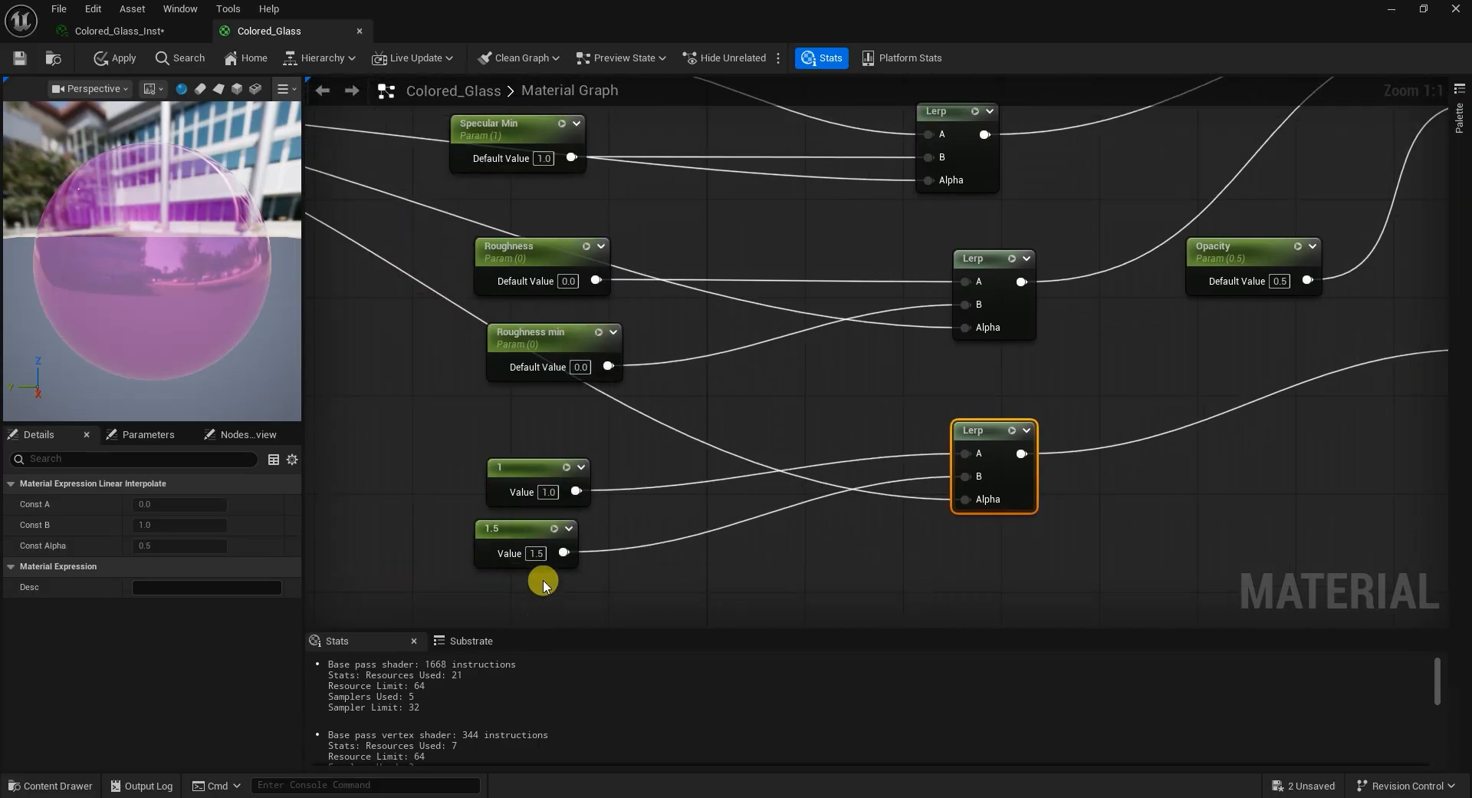
right_click_drag(693, 572, 865, 564)
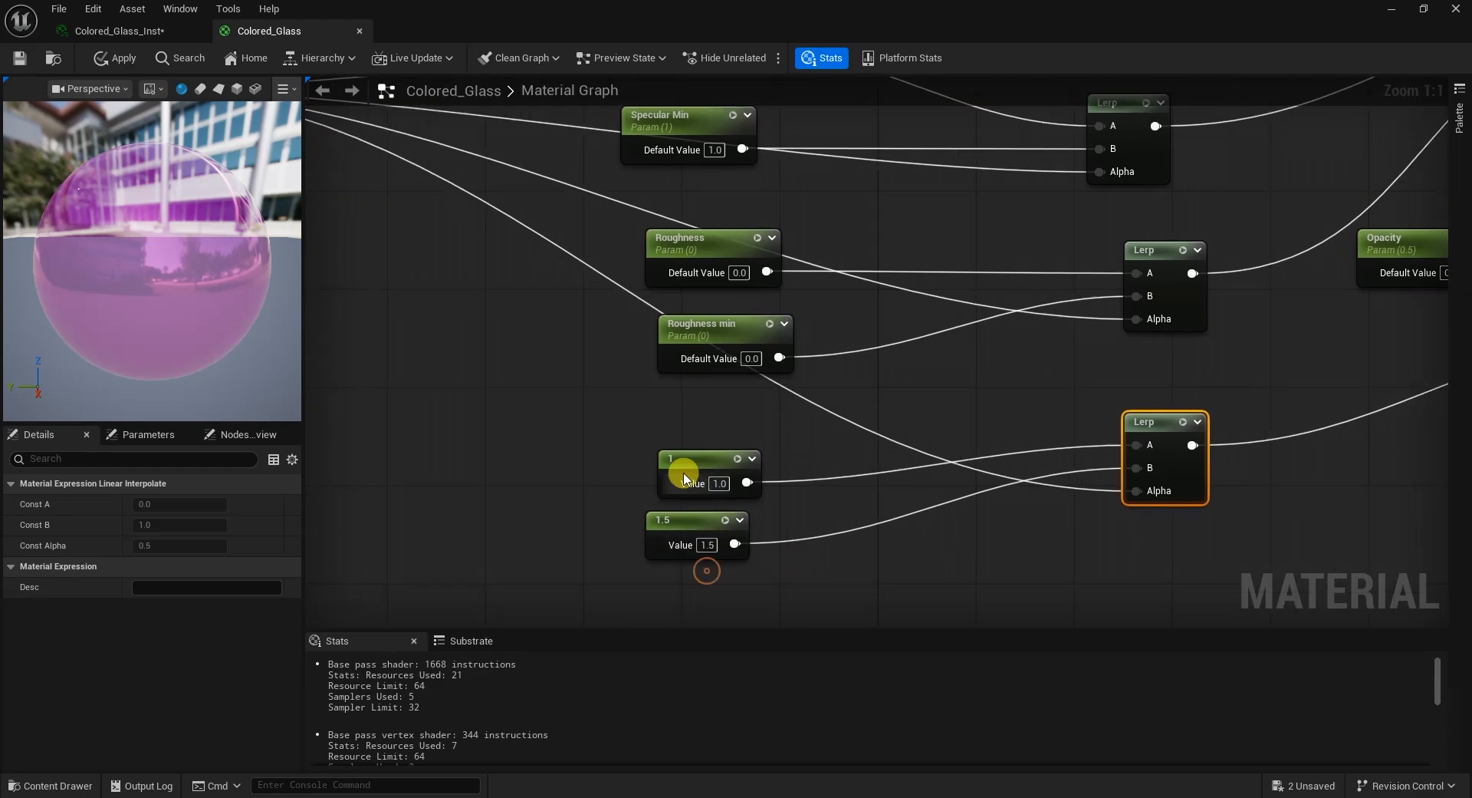
left_click(681, 465)
Convert the 1.5 constant feeding the lowest Lerp into a parameter named Thickness and save the material.
left_click(683, 522)
right_click(684, 522)
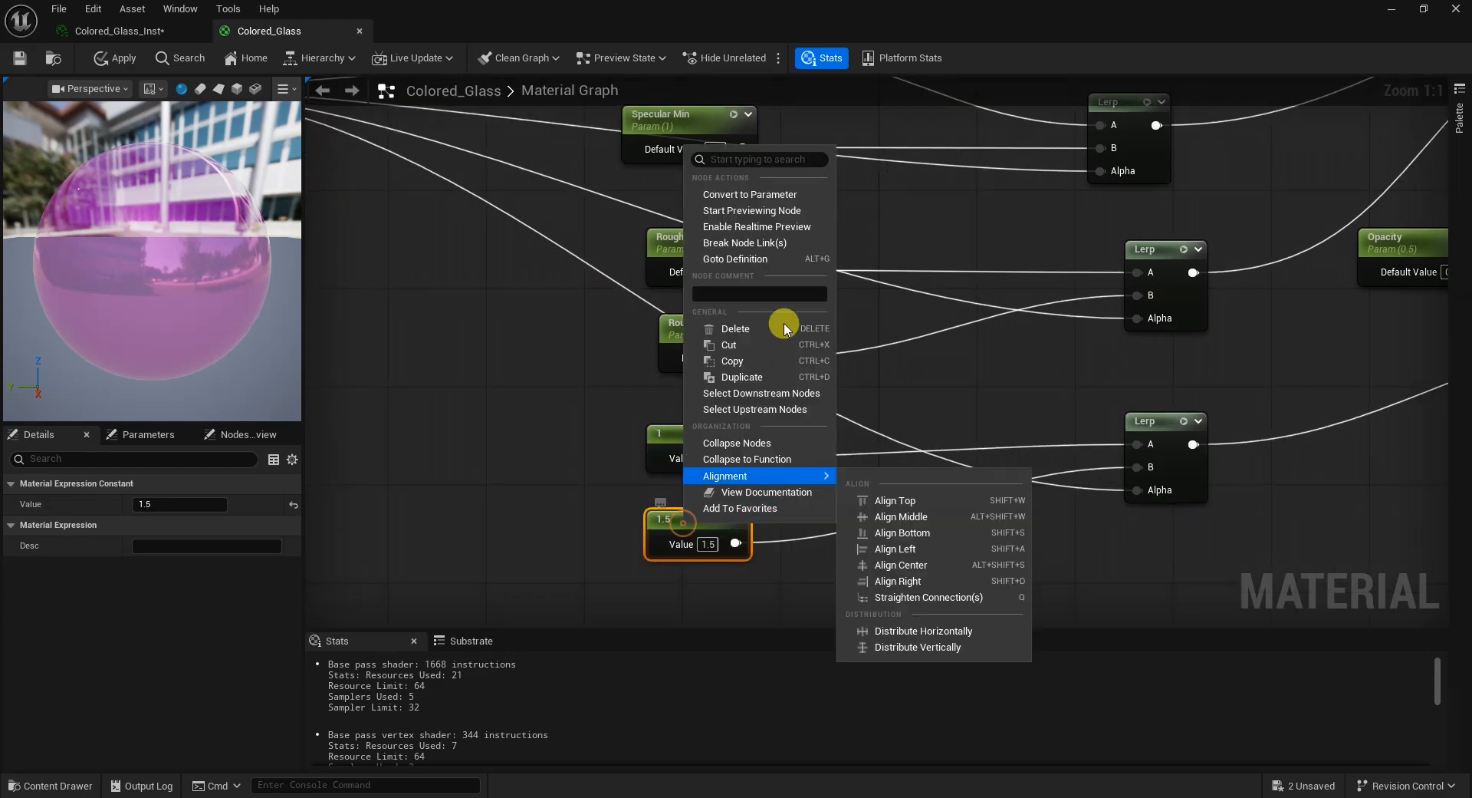
left_click(759, 196)
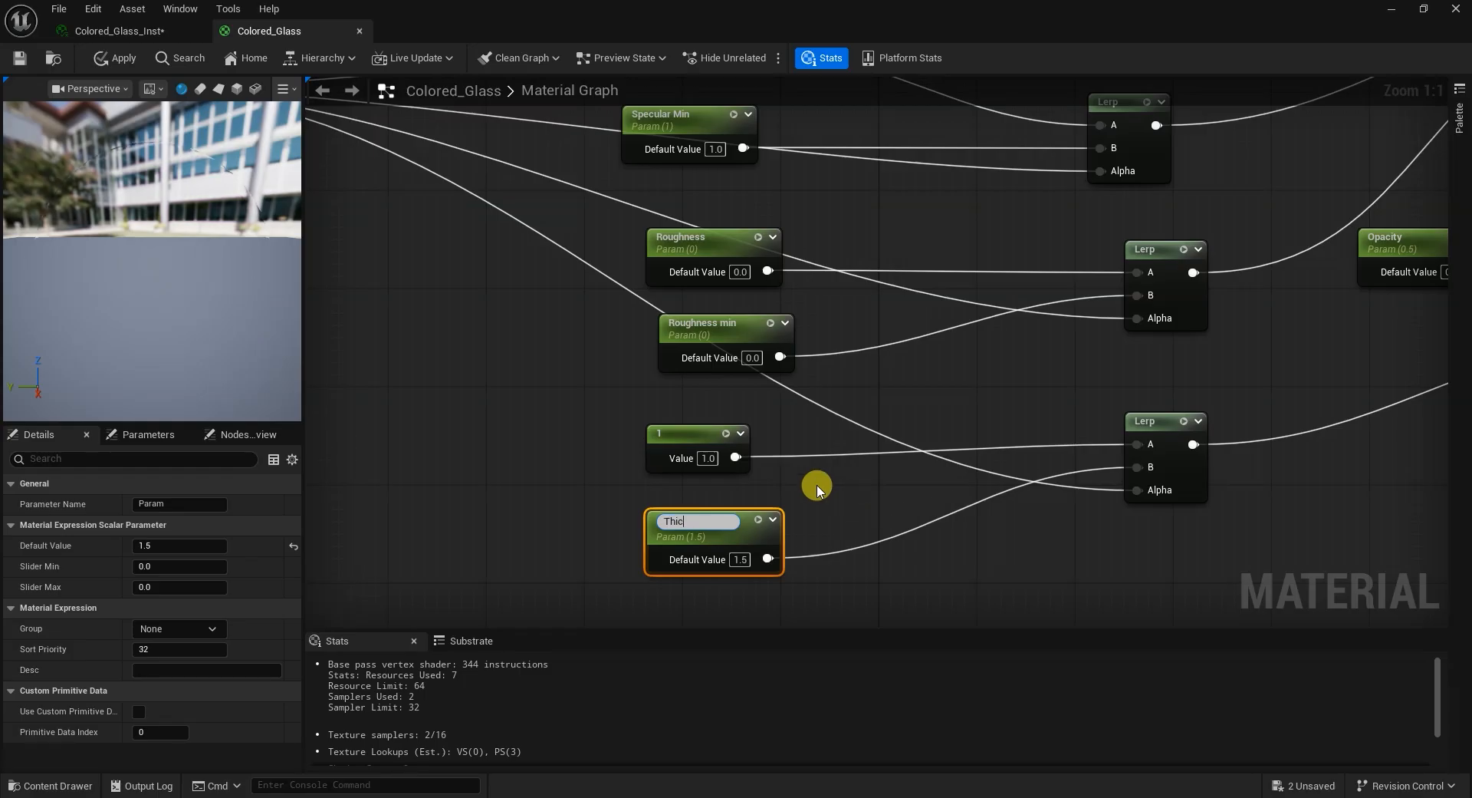
type("Thickness")
key("Return")
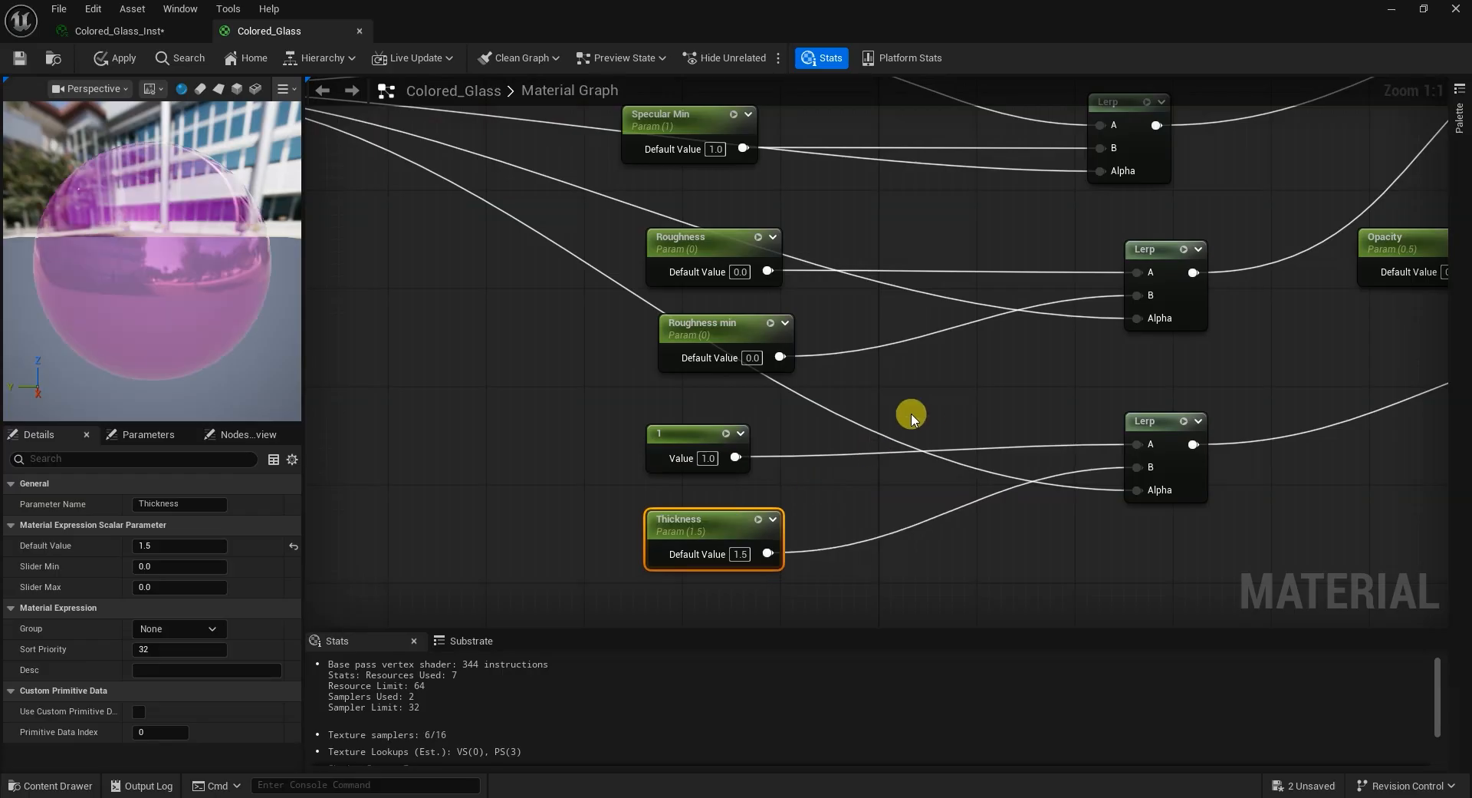
left_click(17, 59)
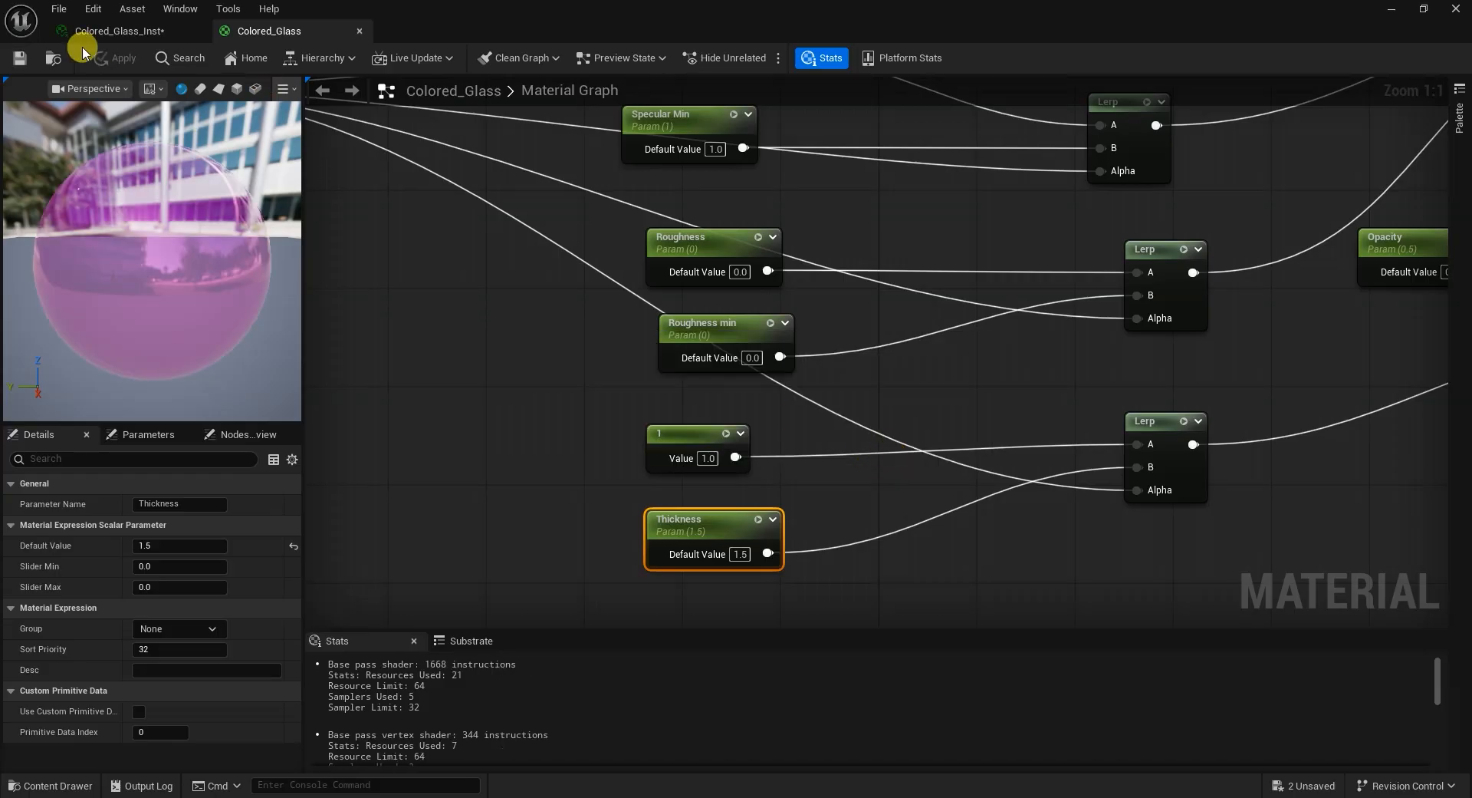
Close the Colored_Glass graph, return to Colored_Glass_Inst and enable its Thickness override.
left_click(359, 31)
left_click_drag(449, 430, 450, 541)
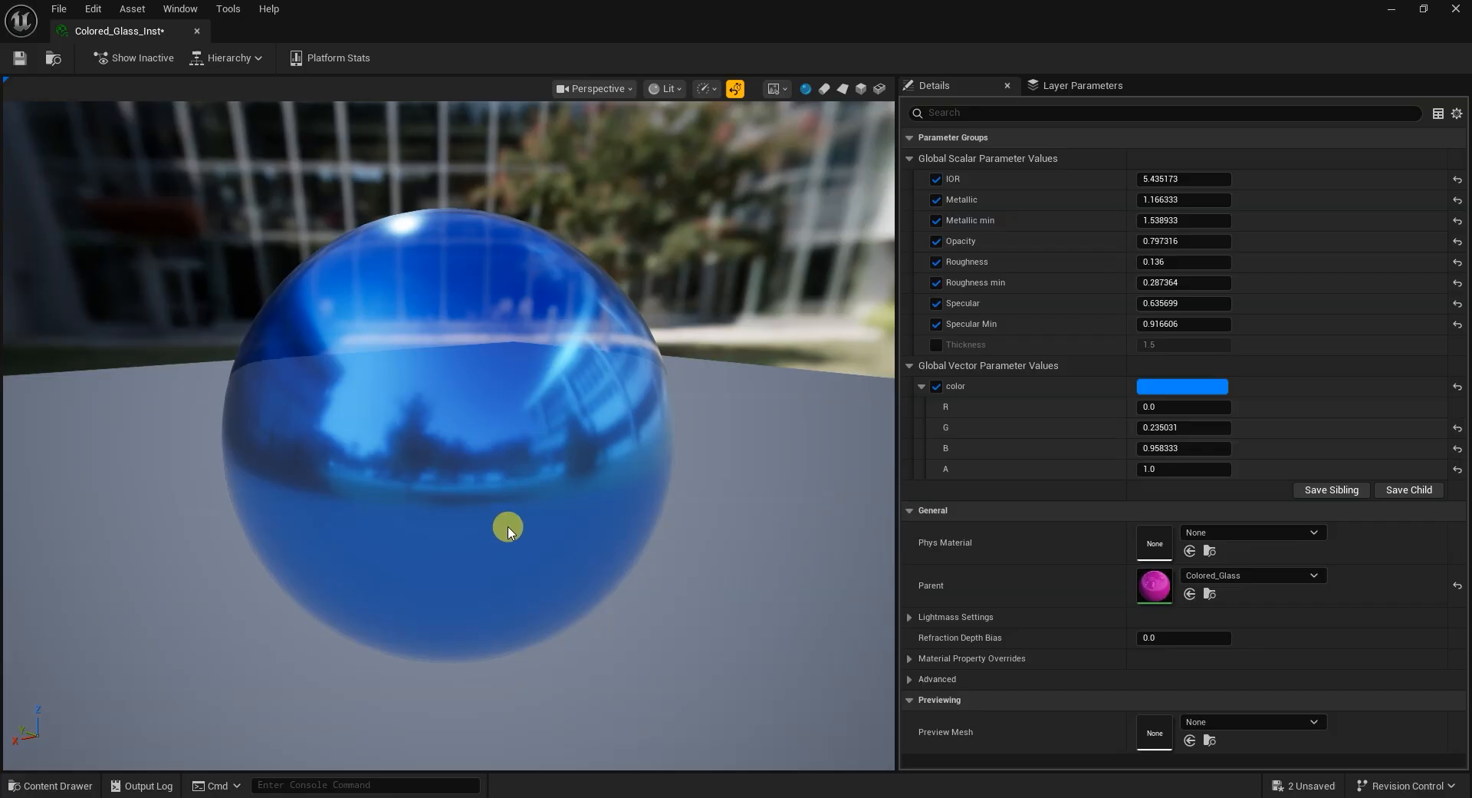
left_click_drag(548, 495, 535, 458)
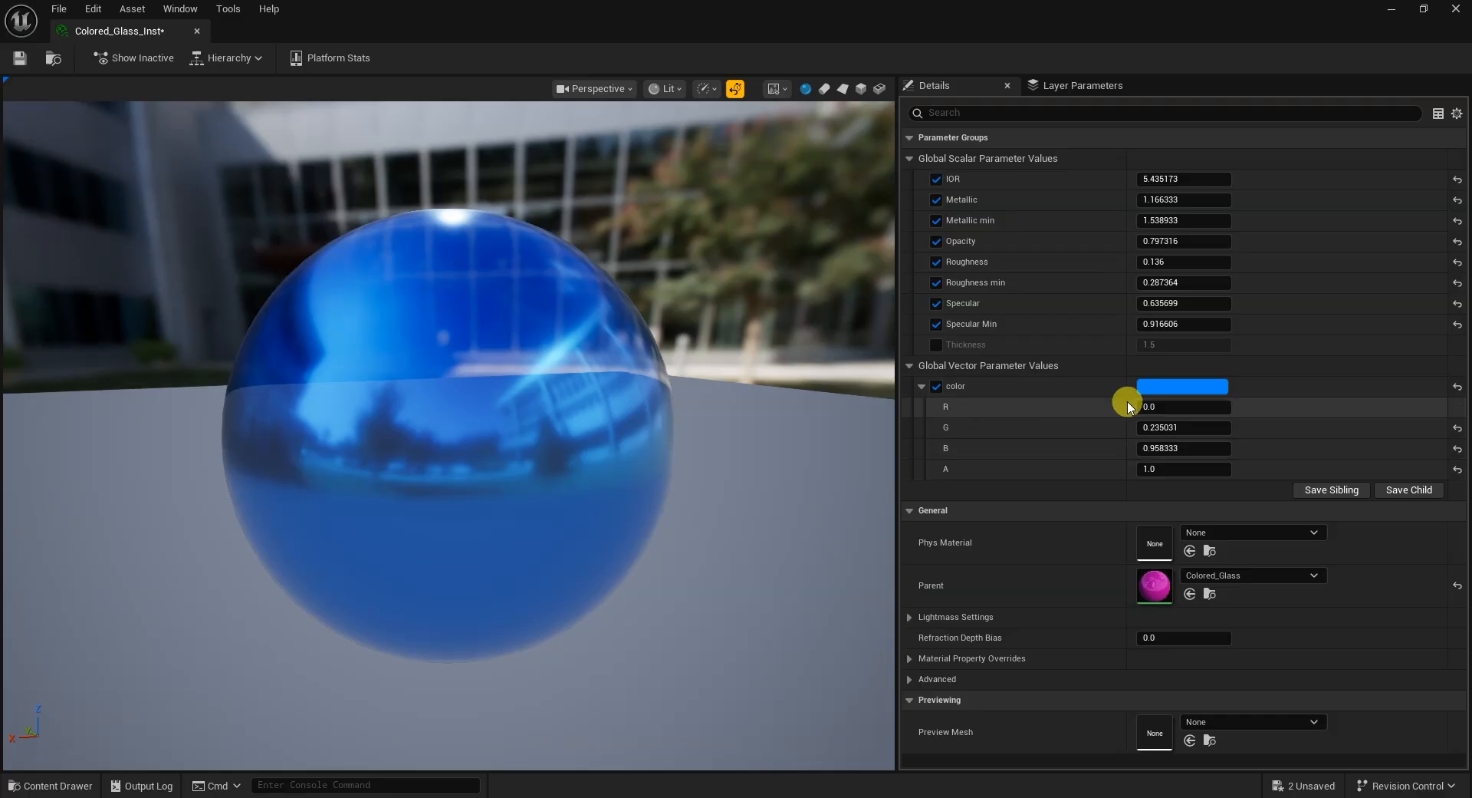
left_click(937, 345)
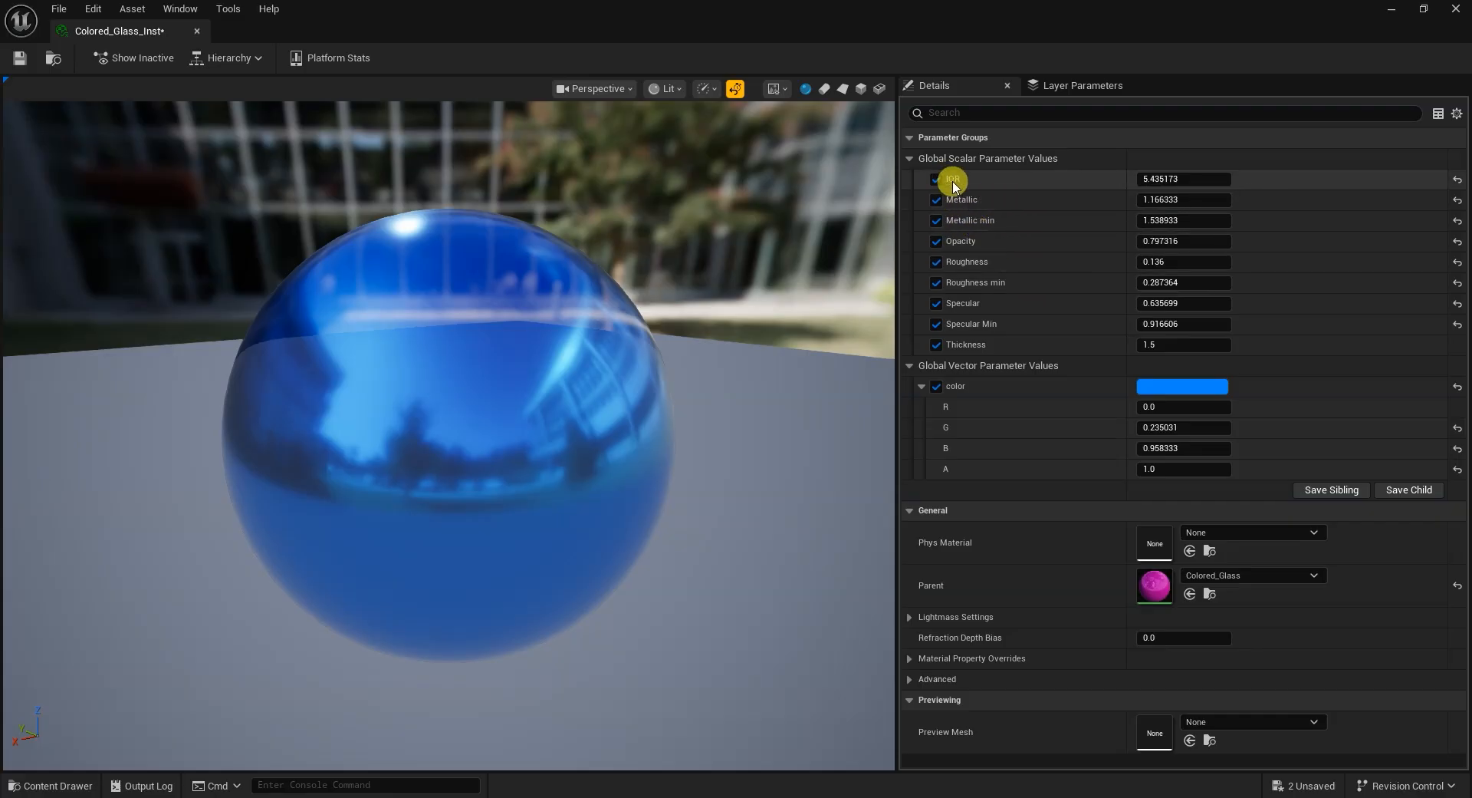
Try IOR at about 0.98 and Thickness at about 3.40 in Colored_Glass_Inst.
left_click_drag(1180, 179, 1124, 179)
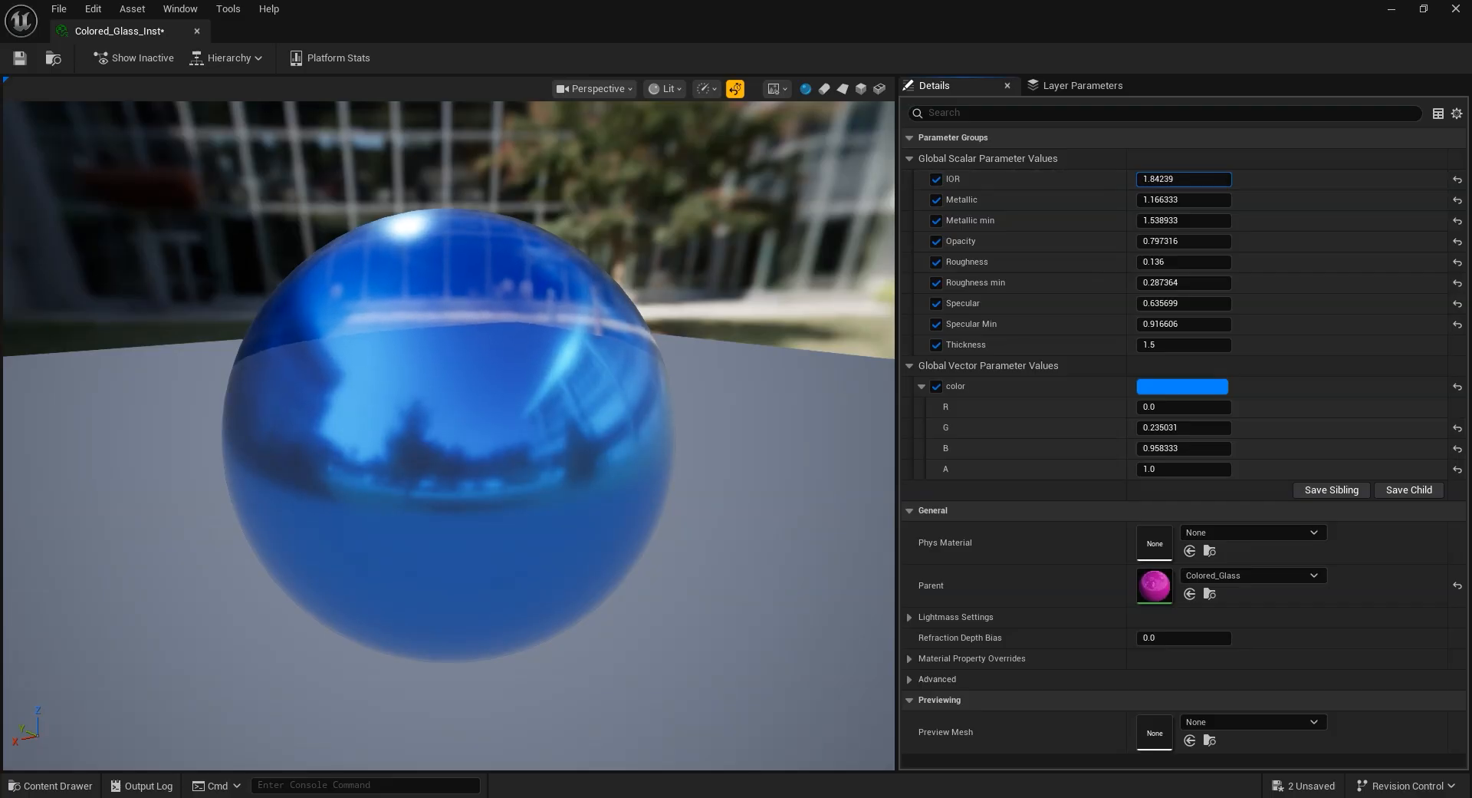
left_click_drag(1179, 345, 1210, 345)
mouse_move(1173, 179)
left_mouse_down()
mouse_move(1126, 179)
mouse_move(1157, 178)
left_mouse_up()
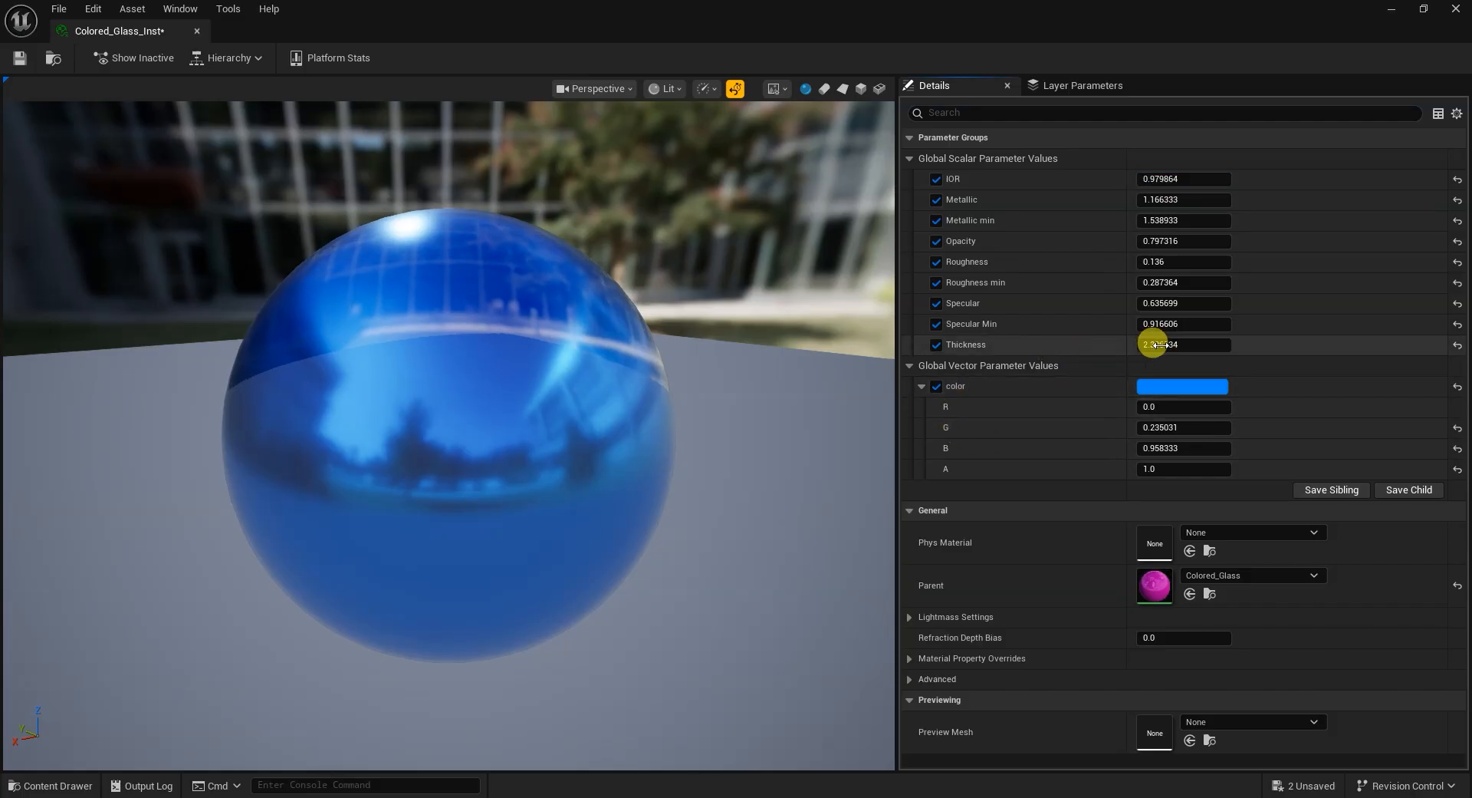
left_click_drag(1178, 345, 1198, 316)
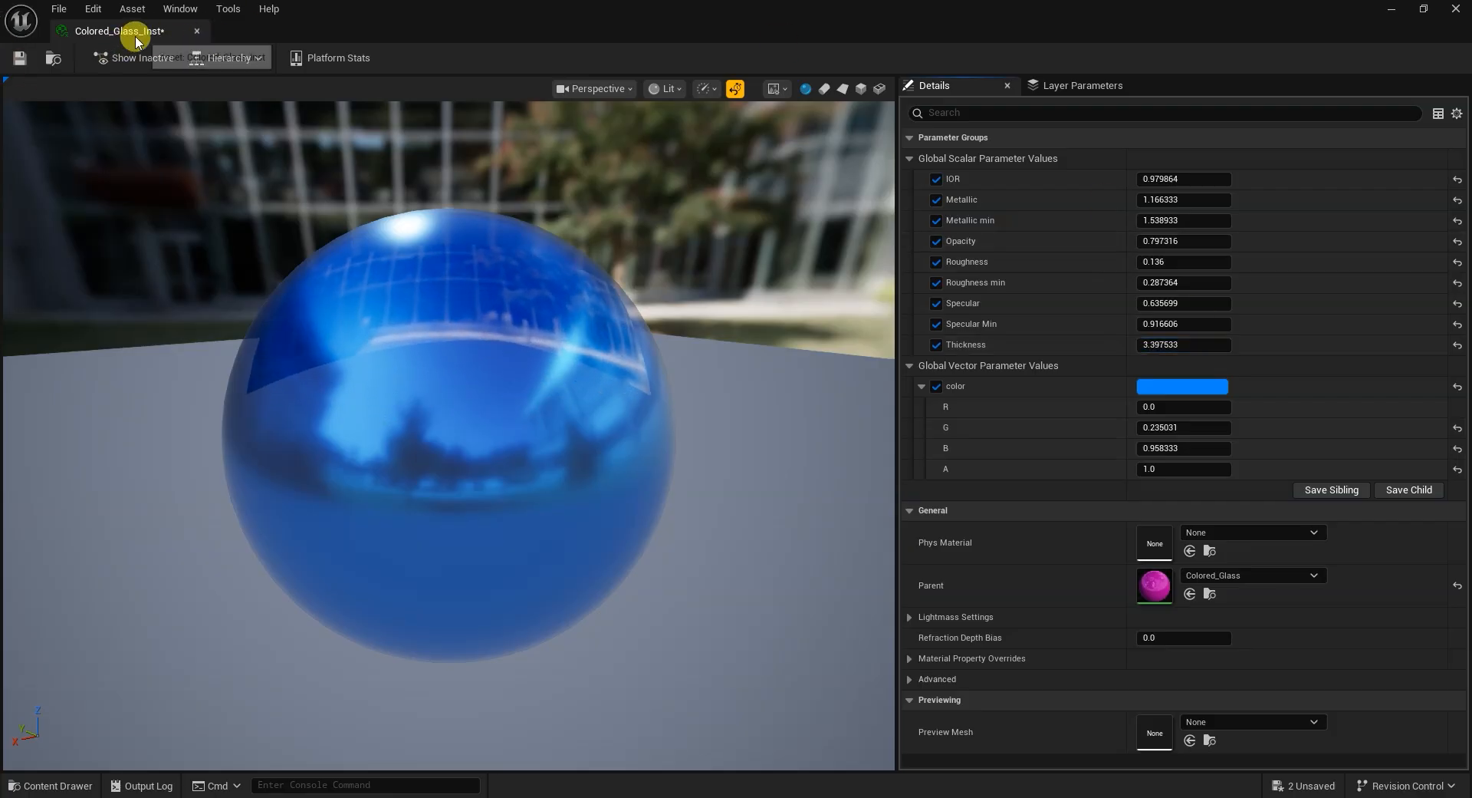
Float the Colored_Glass_Inst window over the level editor and set Thickness to about 0.70.
left_click_drag(150, 39, 652, 398)
left_click_drag(894, 414, 1026, 388)
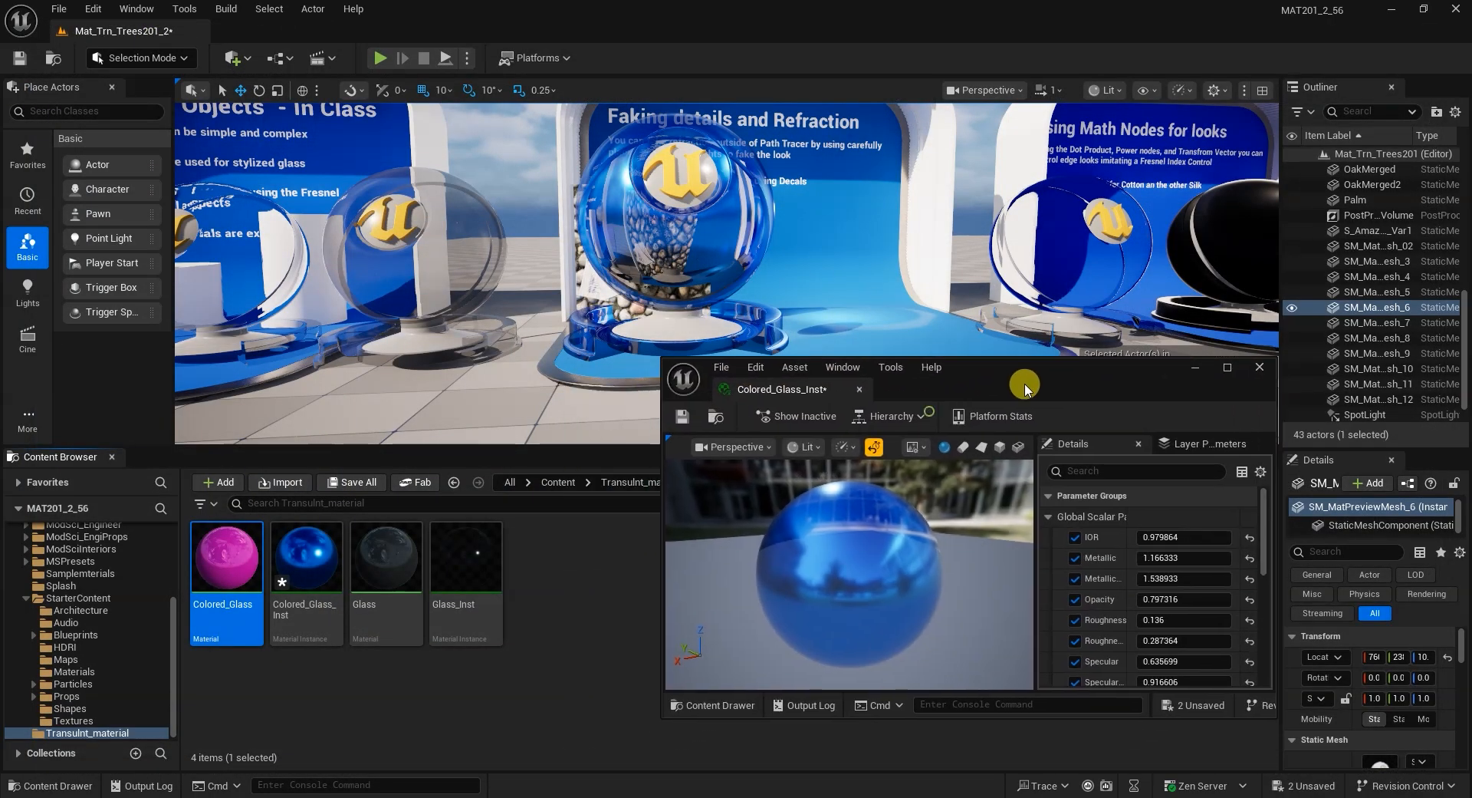
scroll(1112, 614, "down", 3)
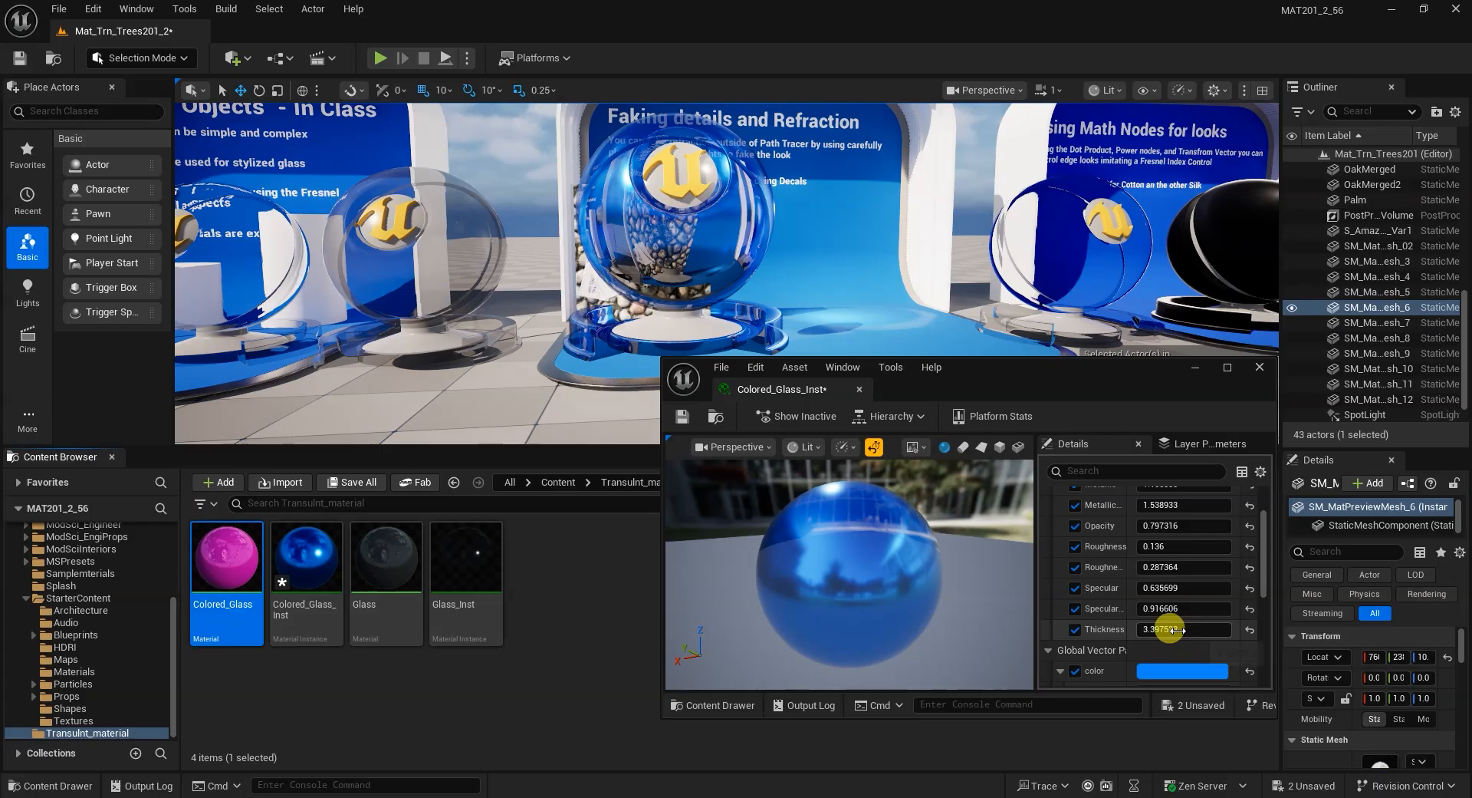
mouse_move(1177, 628)
left_mouse_down()
mouse_move(1257, 629)
mouse_move(1181, 629)
mouse_move(1196, 628)
left_mouse_up()
left_click(707, 574)
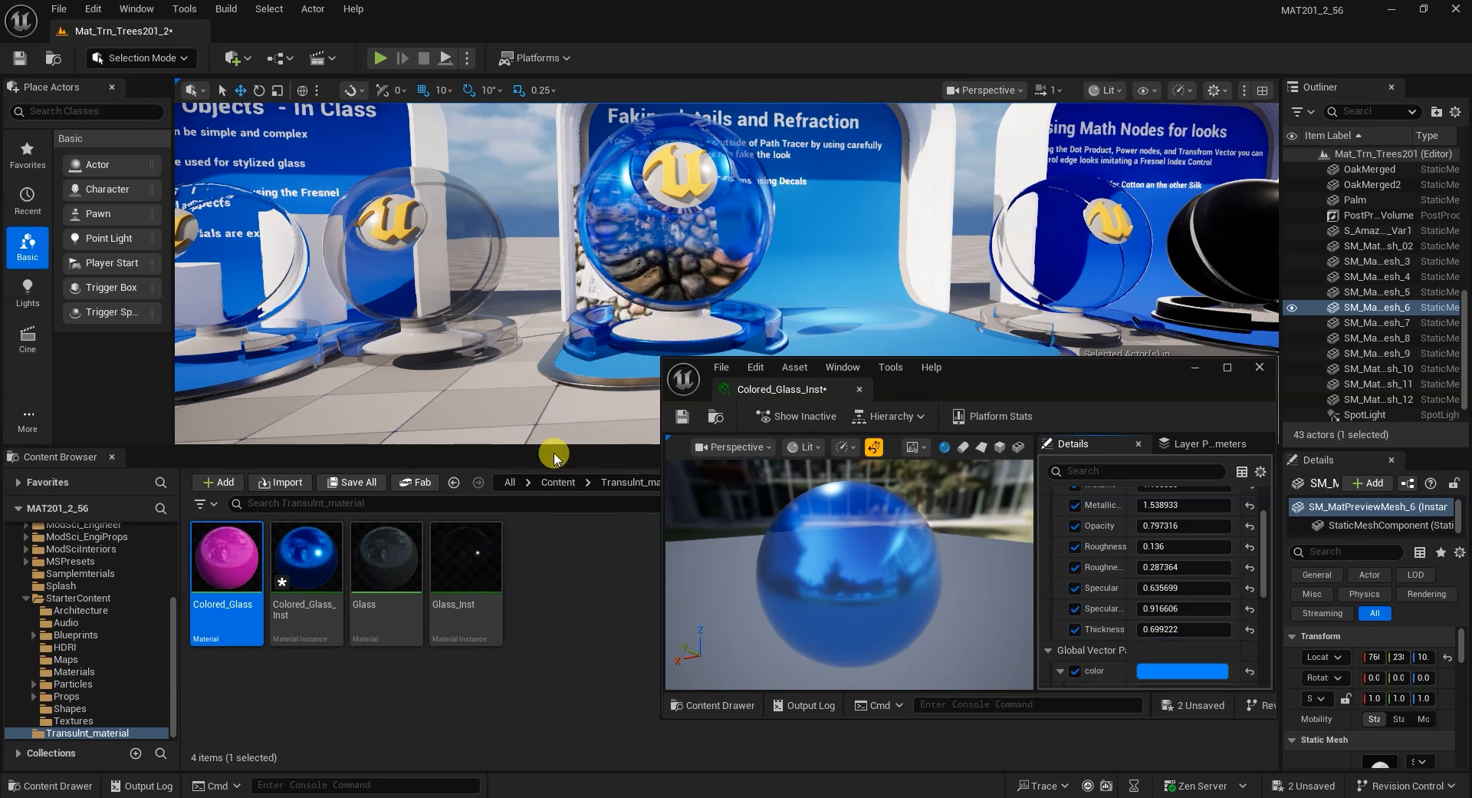
Enlarge the level viewport, bring the blue preview mesh closer and shift the Colored_Glass_Inst window clear of it.
left_click_drag(554, 445, 536, 644)
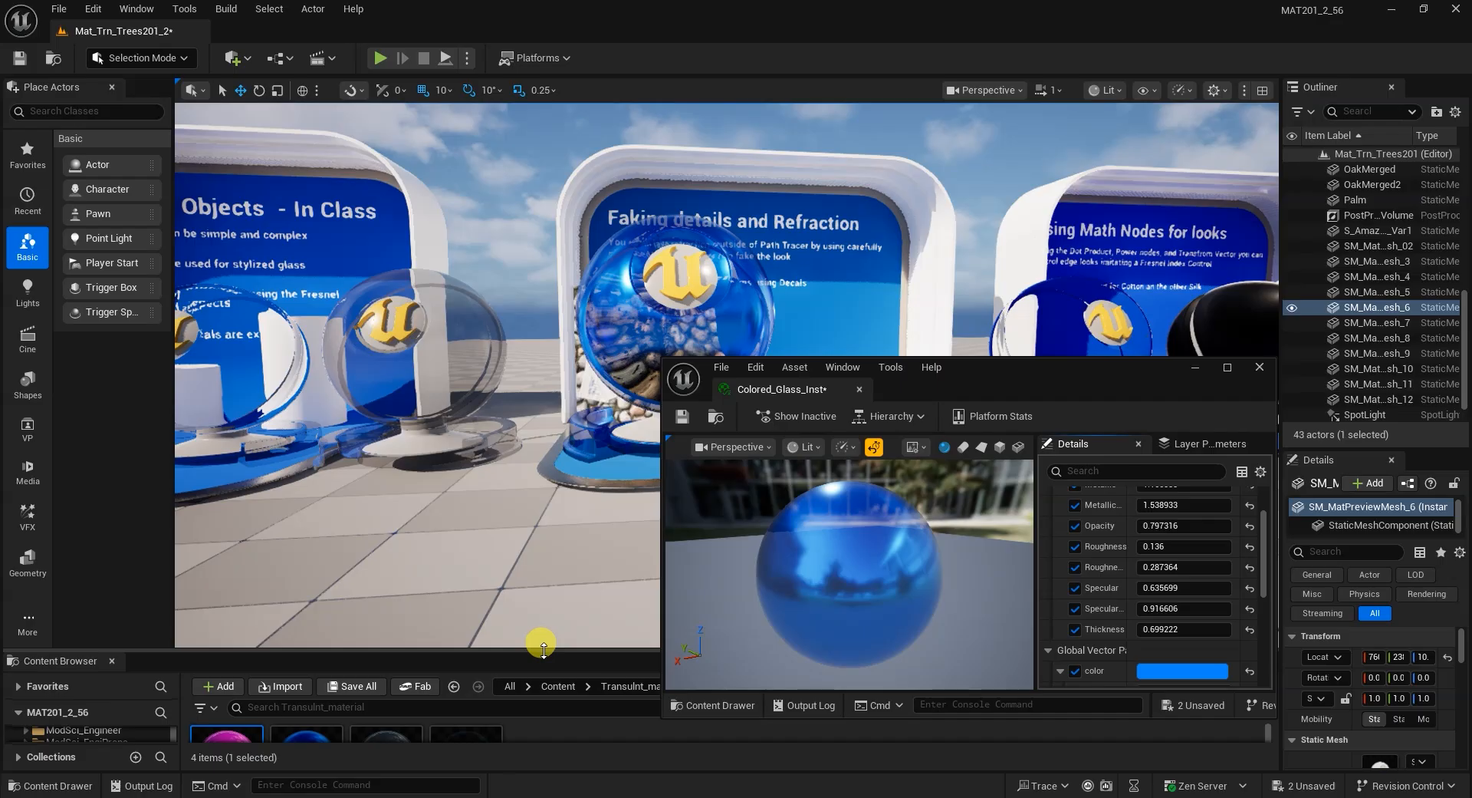
mouse_move(541, 608)
right_mouse_down()
mouse_move(593, 610)
mouse_move(556, 605)
right_mouse_up()
left_click_drag(1010, 377, 1050, 311)
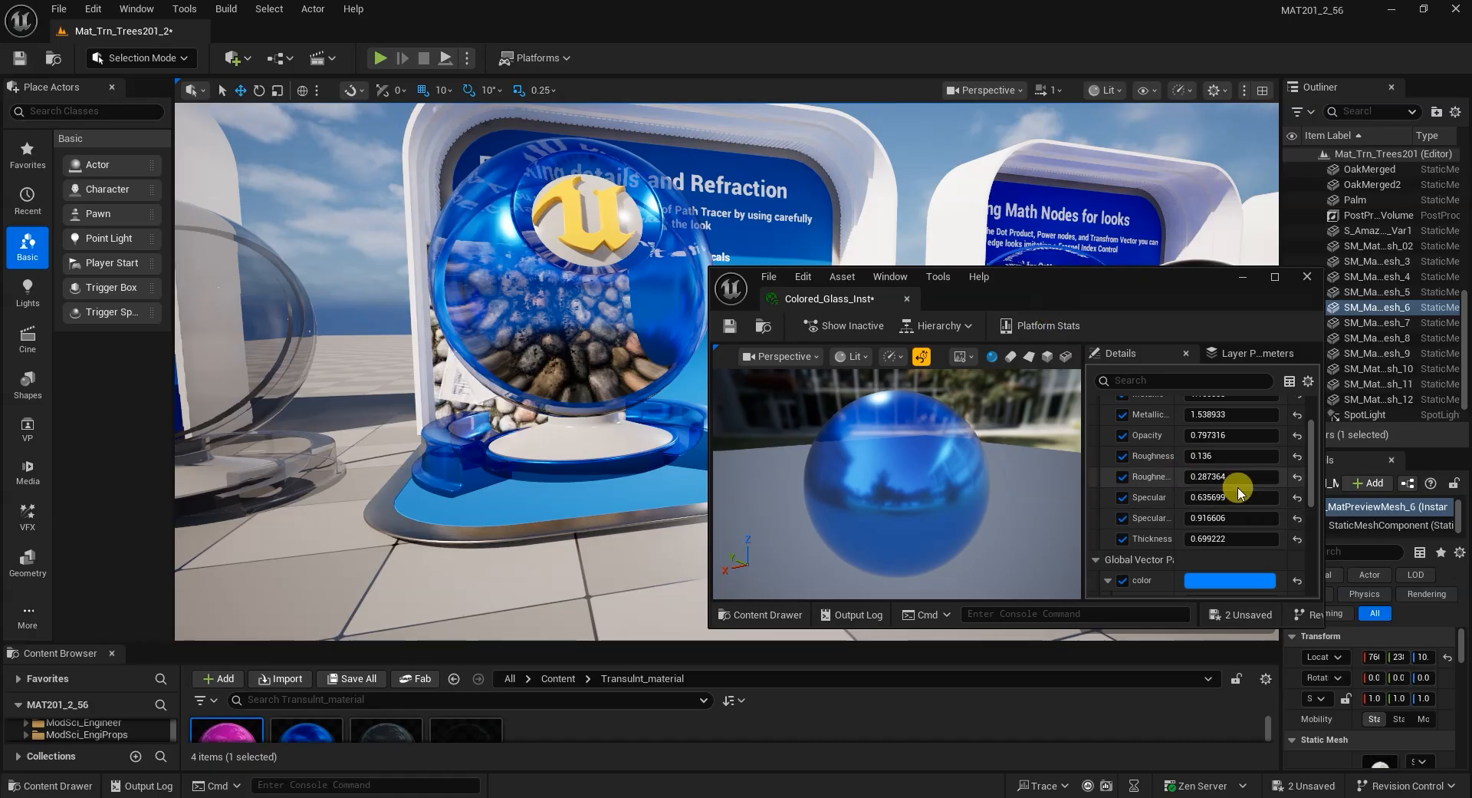
Adjust IOR and Metallic in Colored_Glass_Inst, and set Specular Min to about 0.63 and Thickness to about 2.06.
scroll(1195, 482, "up", 3)
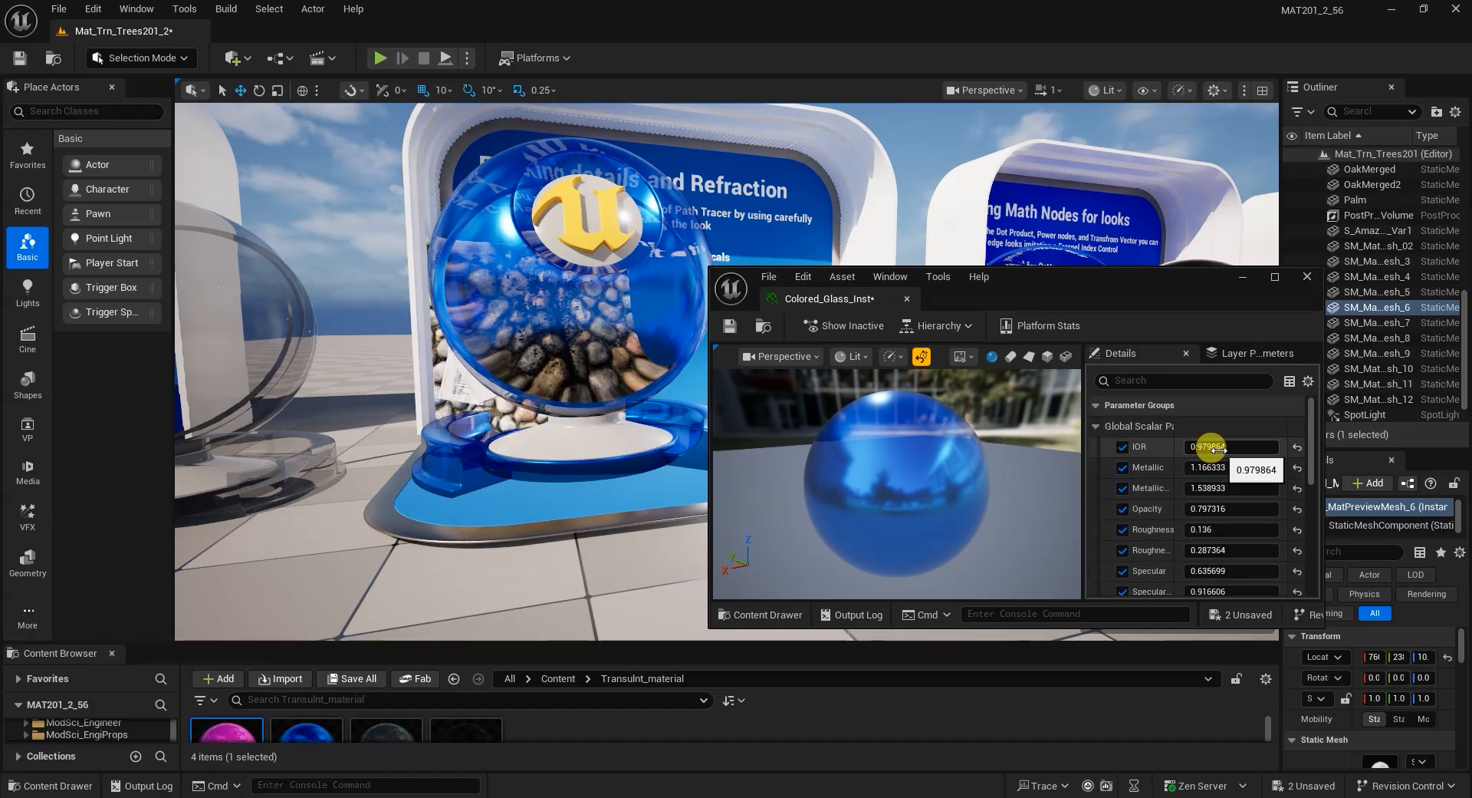
left_click_drag(1211, 446, 1185, 446)
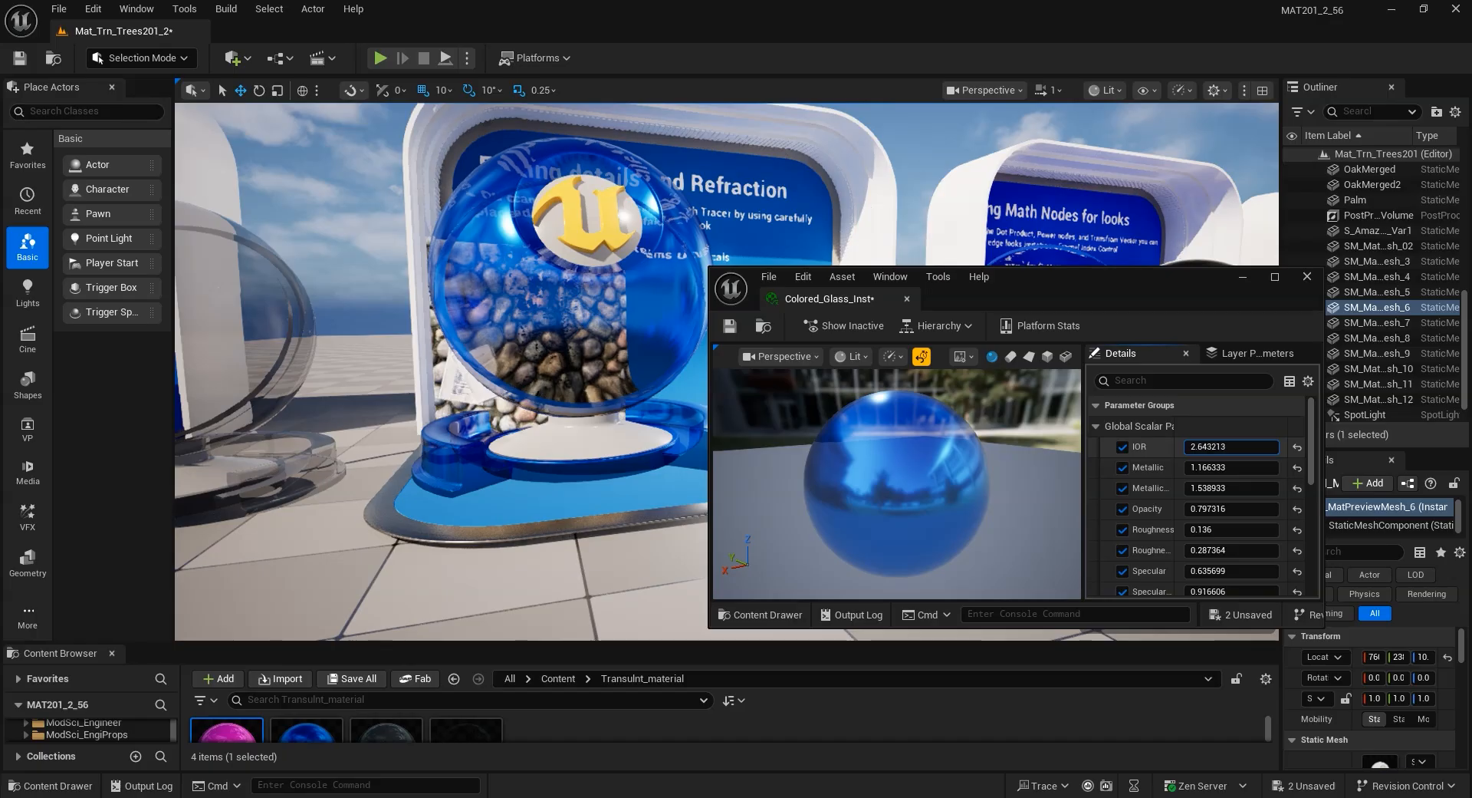
left_click_drag(1212, 446, 1173, 467)
left_click(1187, 529)
scroll(1193, 532, "down", 3)
left_click_drag(1210, 517, 1231, 537)
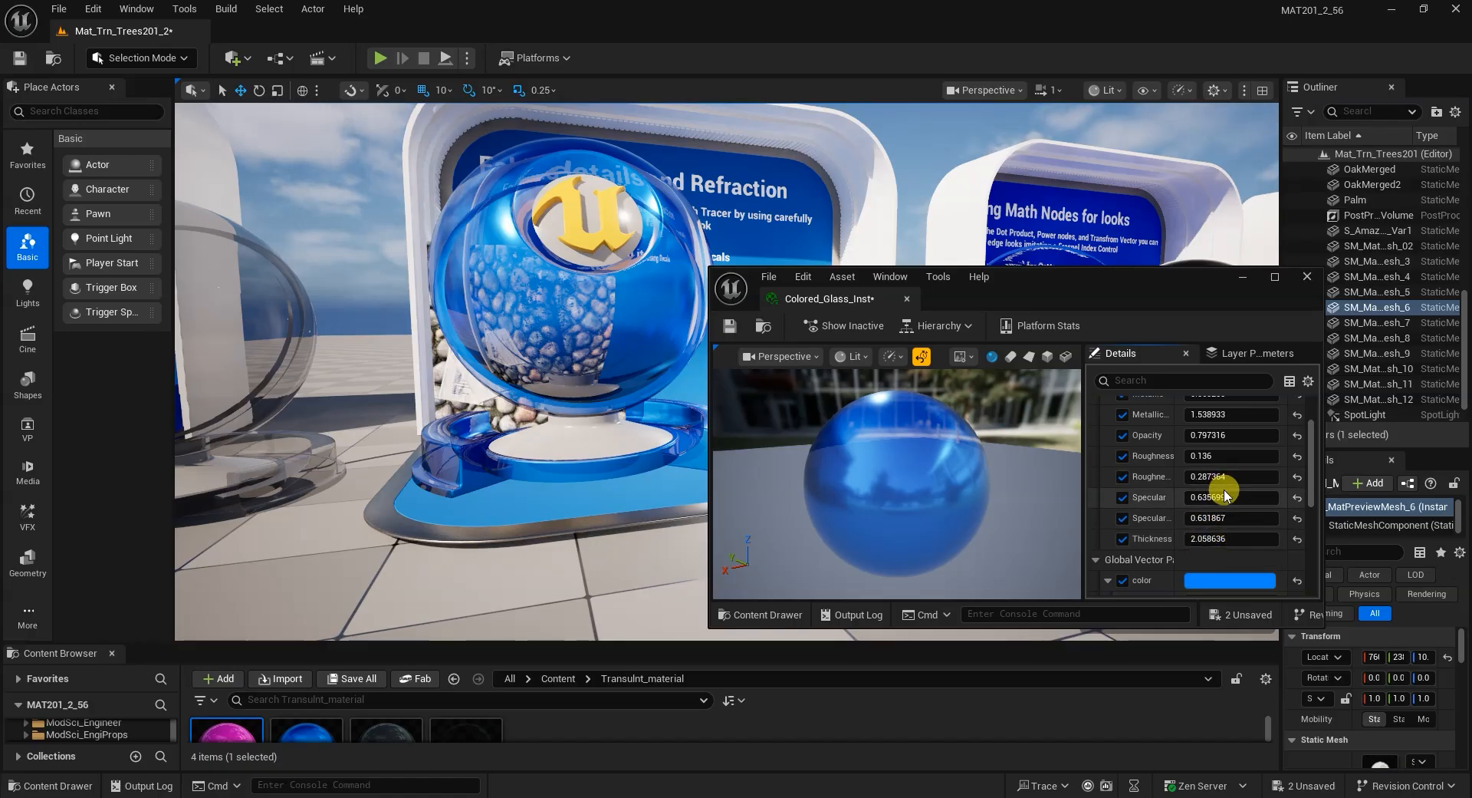
Set Metallic min to about 2.14, Opacity to about 0.70 and Roughness to 0.352, and close the Colored_Glass_Inst window.
mouse_move(1219, 415)
left_mouse_down()
mouse_move(1196, 414)
mouse_move(1236, 414)
mouse_move(1208, 439)
mouse_move(1238, 439)
left_mouse_up()
left_click(1220, 460)
type("0.322")
key("Return")
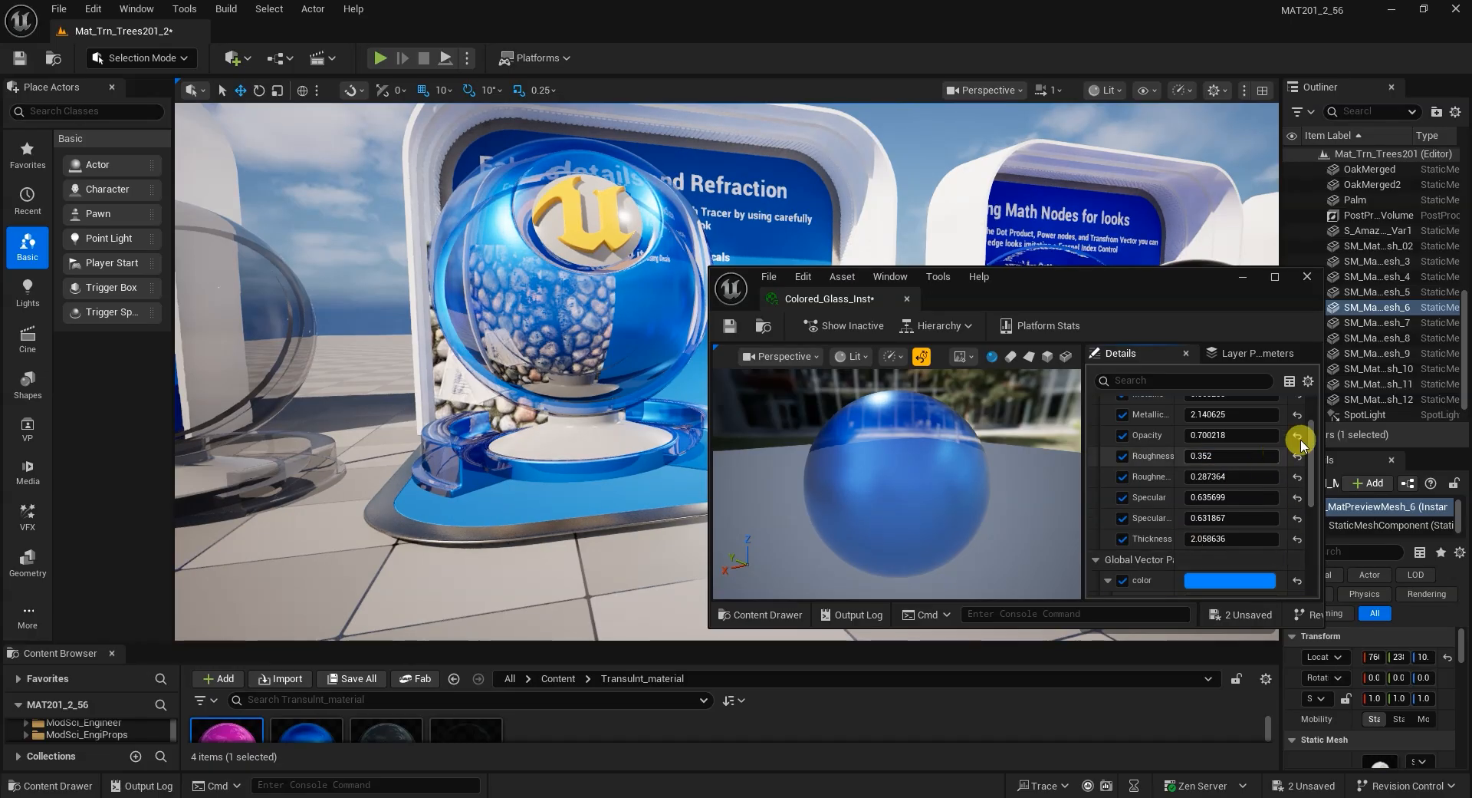
left_click(1308, 281)
right_click_drag(716, 557, 659, 558)
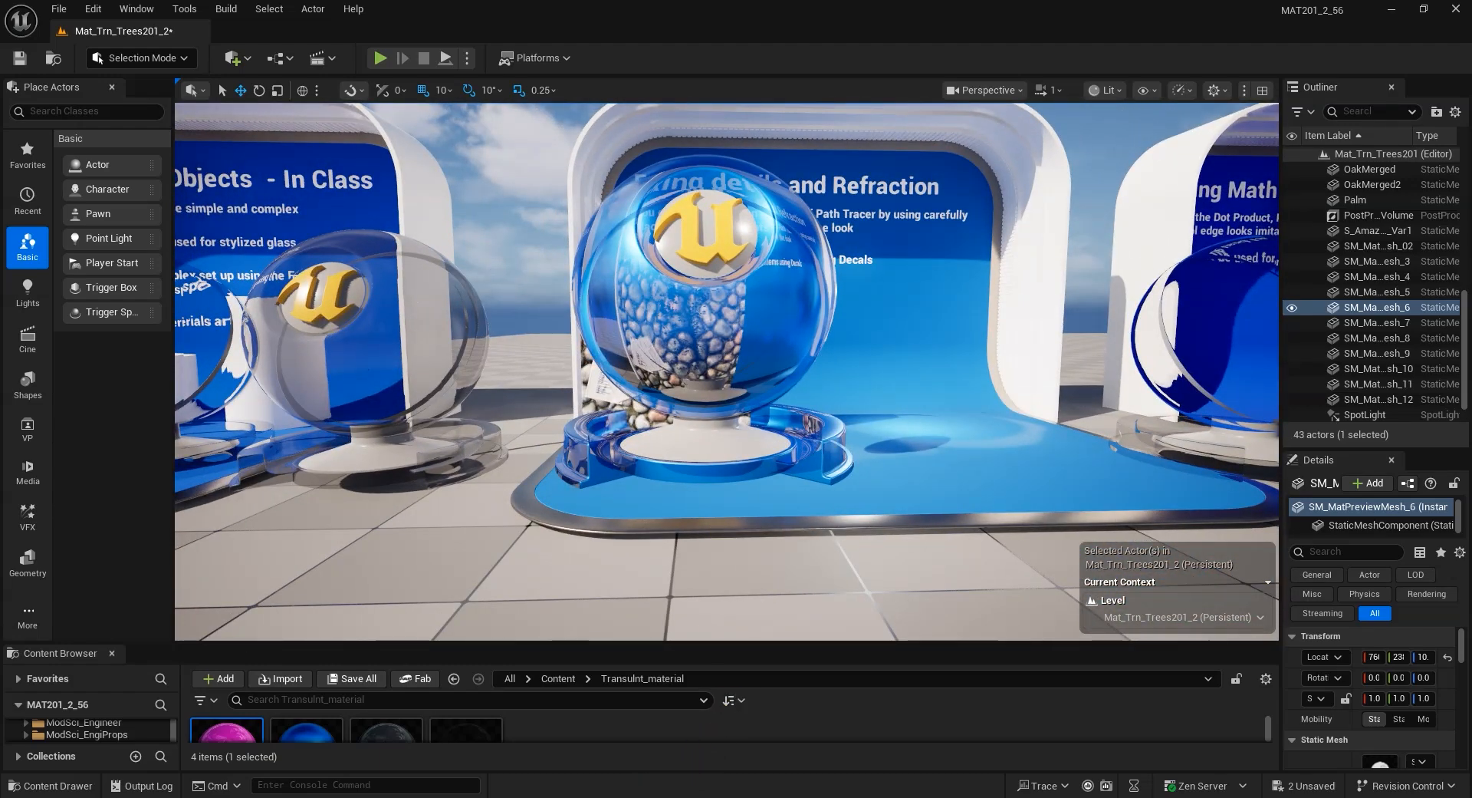
Switch to Document1.docx in WPS Office and review the Fresnel Effect notes on creating a translucent material.
mouse_move(502, 786)
left_click(606, 760)
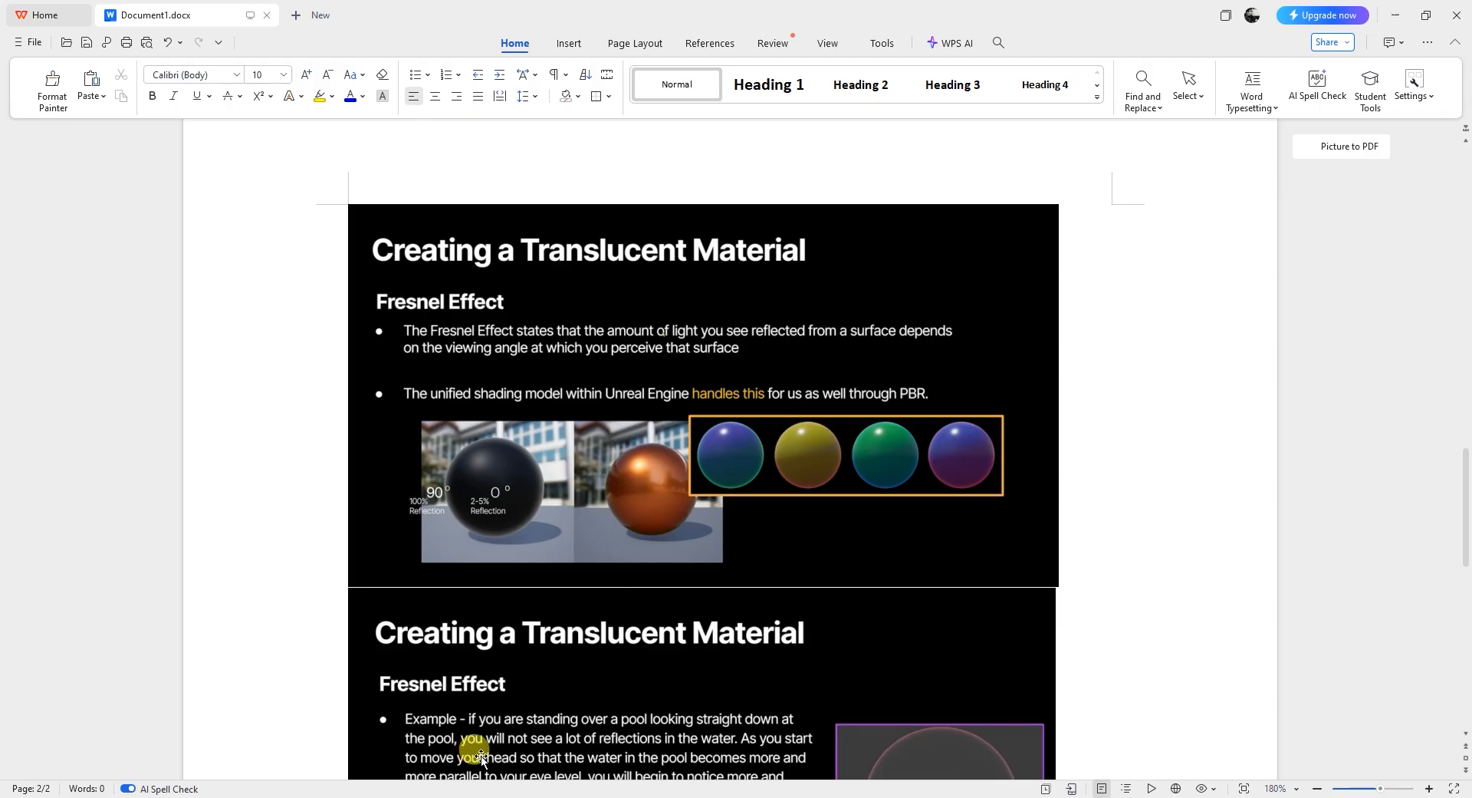
scroll(648, 460, "down", 3)
scroll(675, 475, "down", 2)
scroll(694, 482, "up", 10)
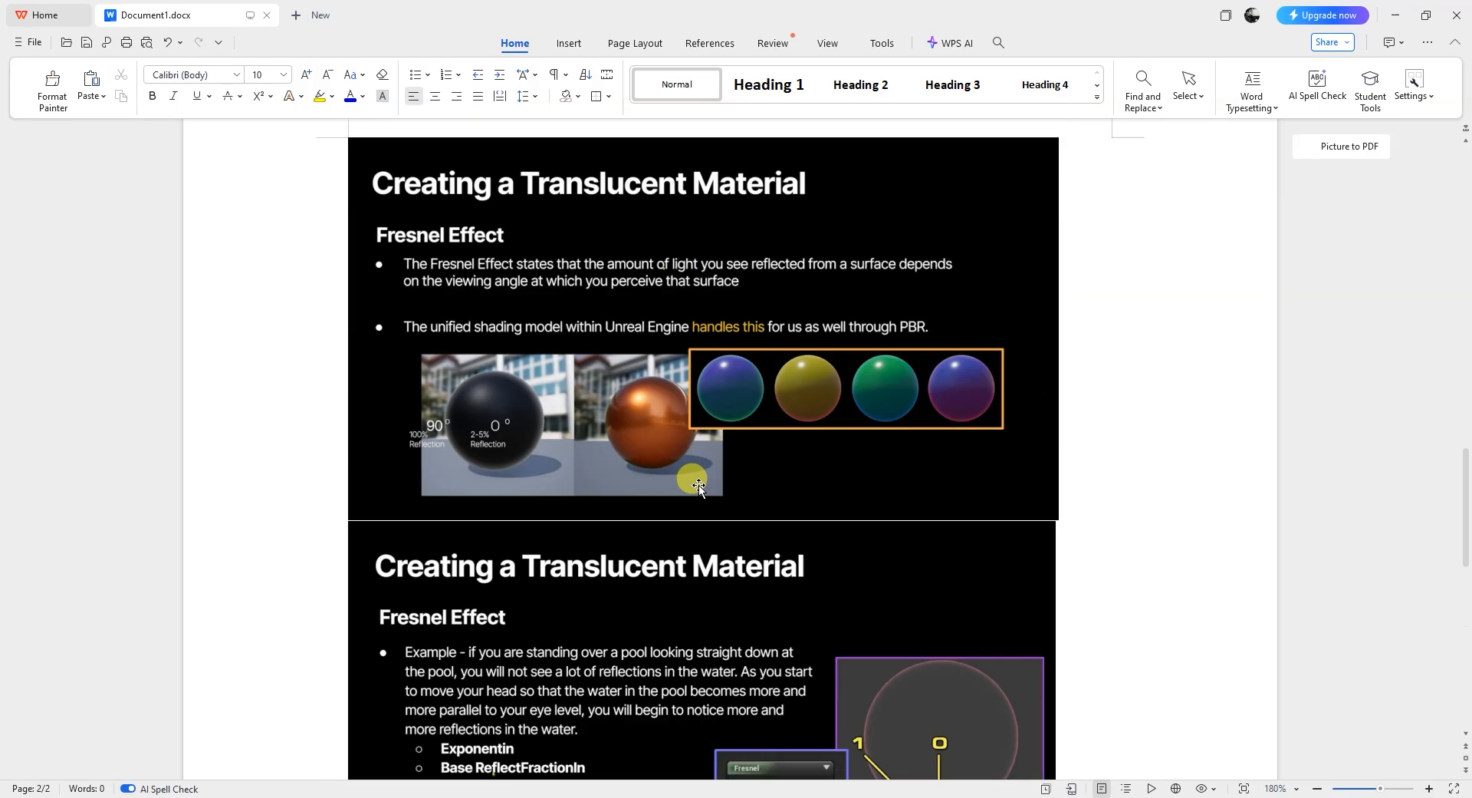